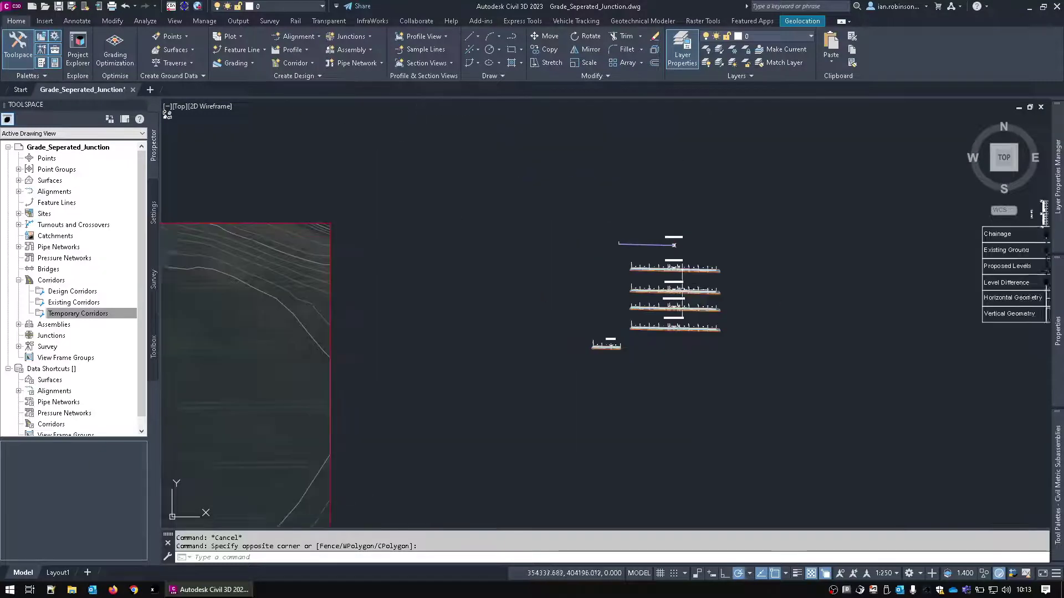
Examine the 1st, Lane 1 and Hard Shoulder departure points along the J26 - NB Slip - M58 alignment in plan
{"action": "middle_click_drag", "start_coordinate": [354, 421], "coordinate": [672, 271]}
{"action": "middle_click_drag", "start_coordinate": [310, 432], "coordinate": [764, 277]}
{"action": "middle_click_drag", "start_coordinate": [288, 459], "coordinate": [603, 321]}
{"action": "scroll", "coordinate": [604, 321], "scroll_direction": "down", "scroll_amount": 2}
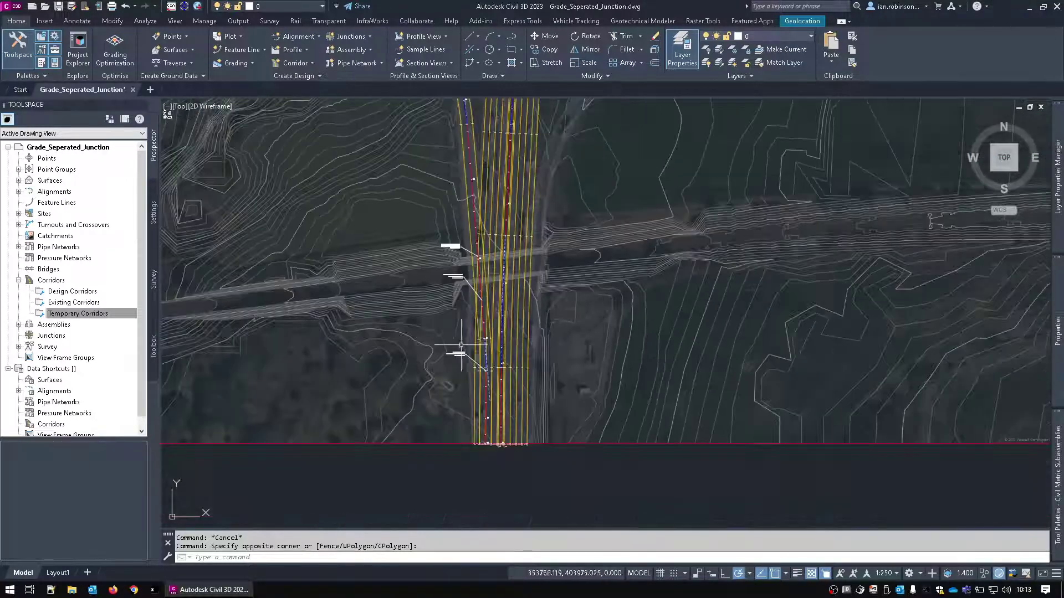
{"action": "scroll", "coordinate": [480, 366], "scroll_direction": "up", "scroll_amount": 8}
{"action": "scroll", "coordinate": [532, 395], "scroll_direction": "up", "scroll_amount": 2}
{"action": "middle_click_drag", "start_coordinate": [529, 386], "coordinate": [519, 332]}
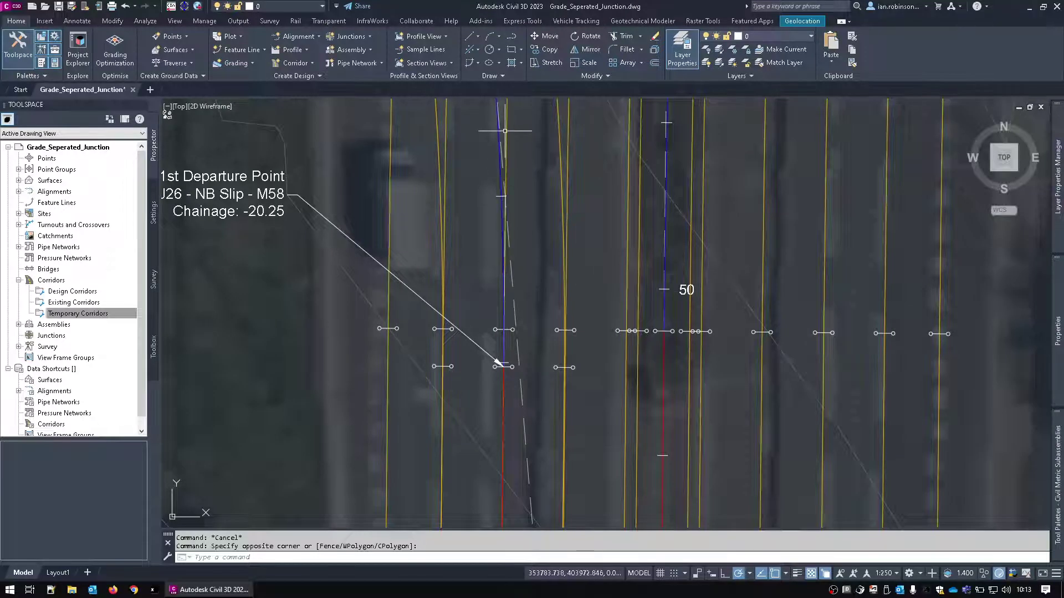
{"action": "middle_click_drag", "start_coordinate": [504, 142], "coordinate": [507, 472]}
{"action": "middle_click_drag", "start_coordinate": [514, 256], "coordinate": [541, 540]}
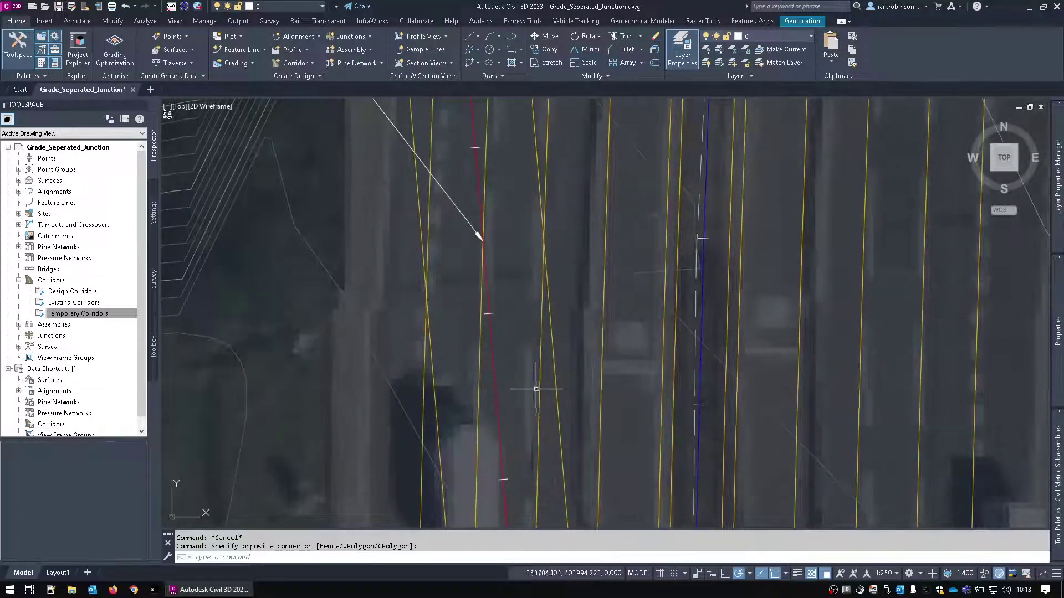
{"action": "scroll", "coordinate": [537, 389], "scroll_direction": "down", "scroll_amount": 1}
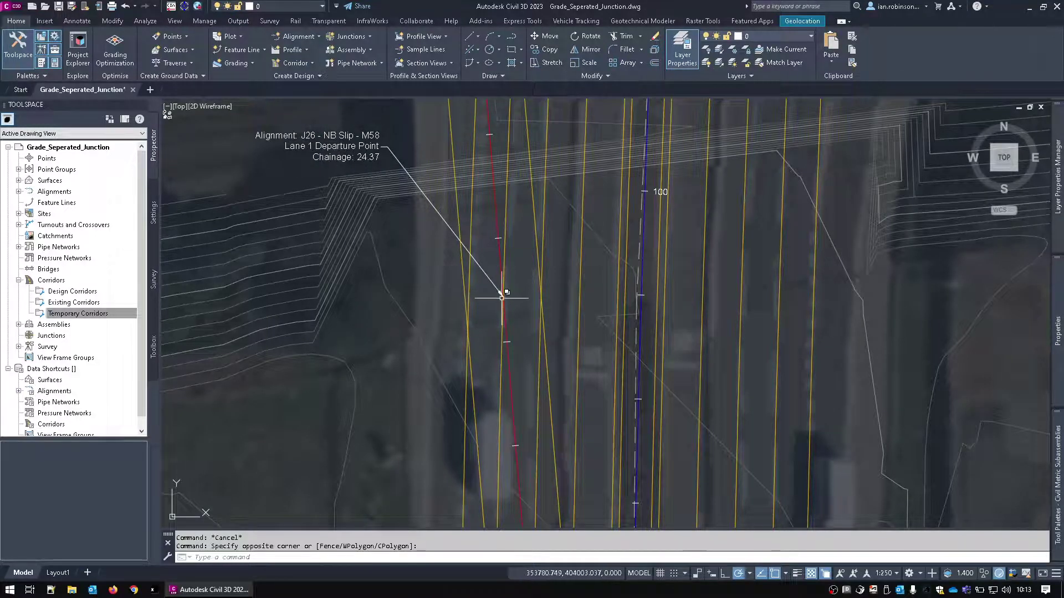
{"action": "middle_click_drag", "start_coordinate": [532, 159], "coordinate": [522, 379]}
{"action": "middle_click_drag", "start_coordinate": [530, 249], "coordinate": [553, 339]}
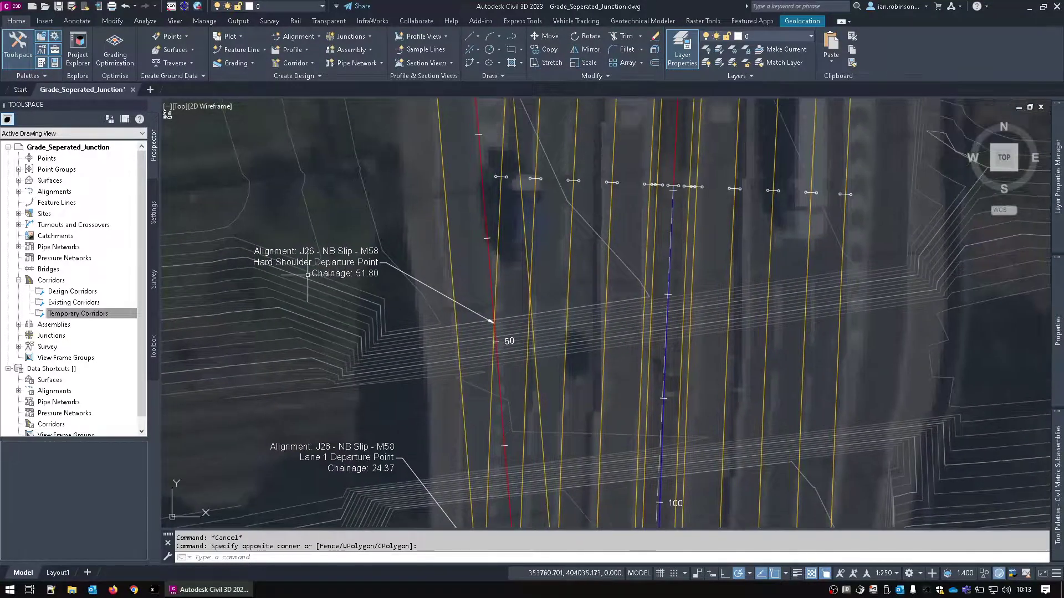
{"action": "middle_click_drag", "start_coordinate": [497, 304], "coordinate": [488, 359]}
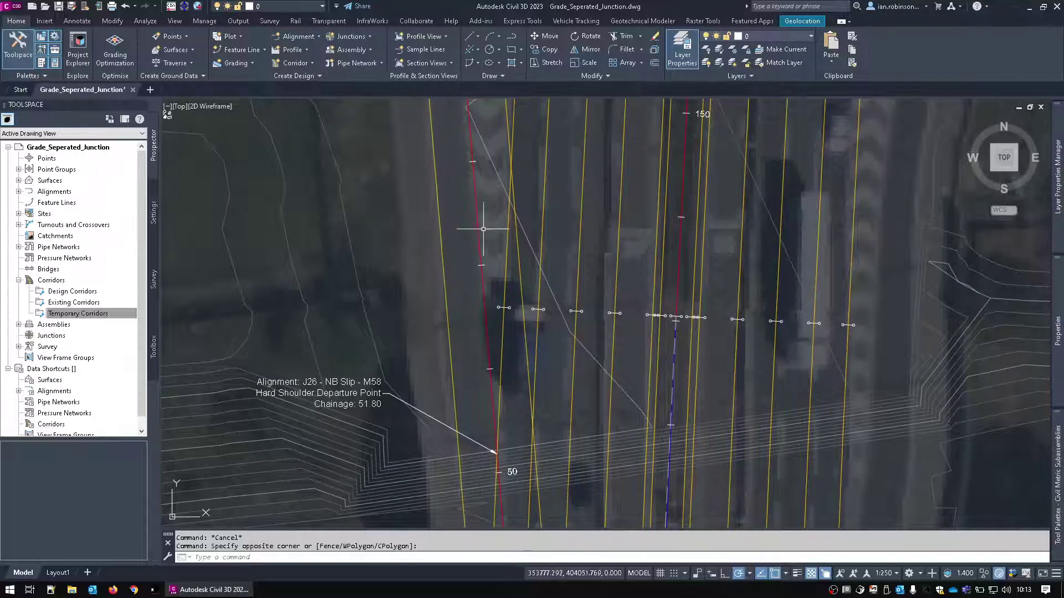
{"action": "middle_click_drag", "start_coordinate": [484, 229], "coordinate": [500, 332]}
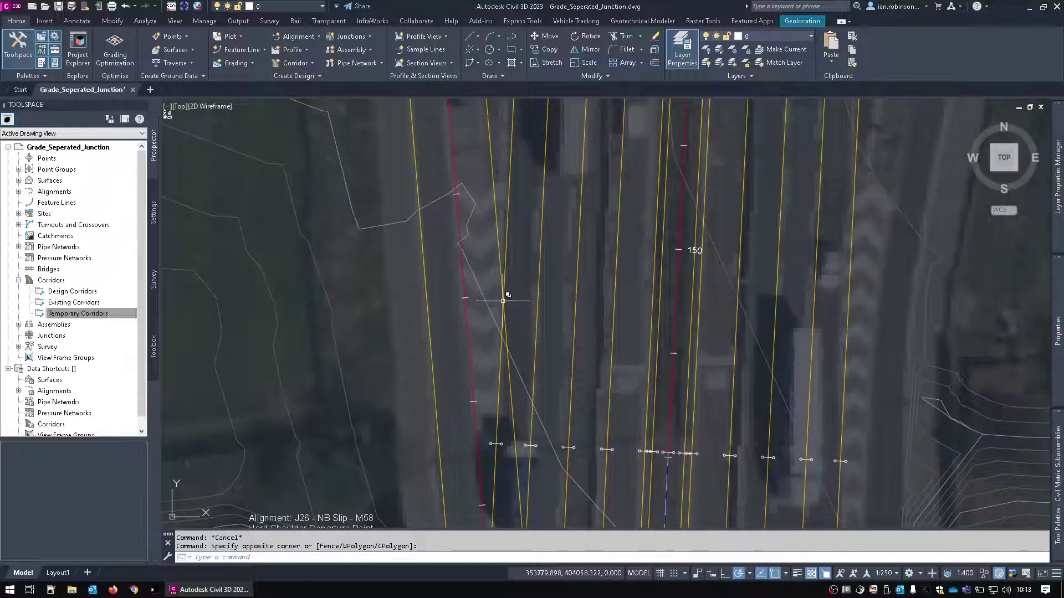
{"action": "mouse_move", "coordinate": [502, 301]}
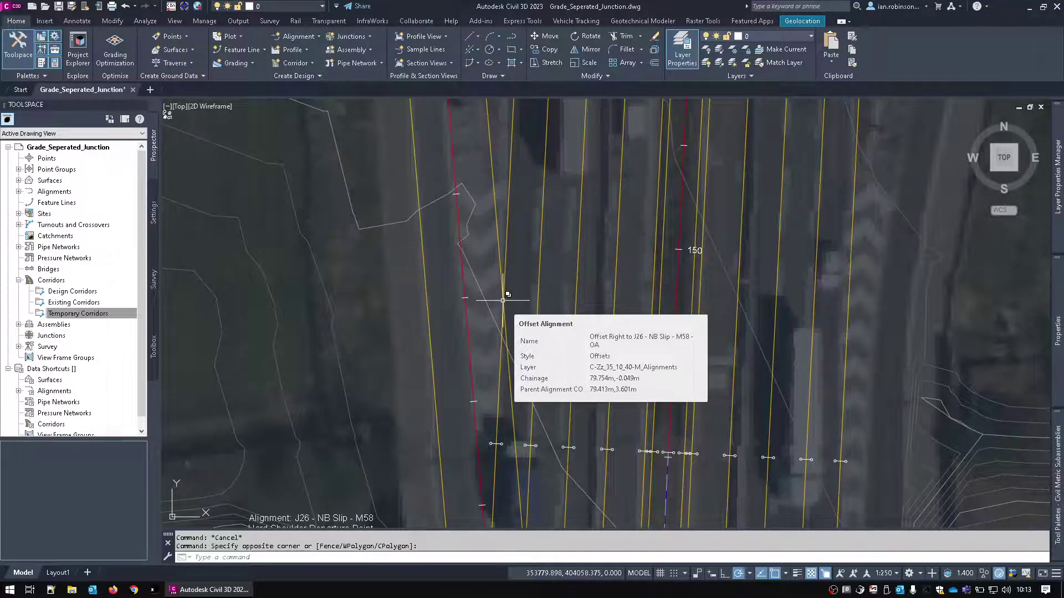
Inspect the departure point assemblies, comparing the lane layout and offset of 1st Departure Point with Lane1 Departure Point
{"action": "scroll", "coordinate": [502, 300], "scroll_direction": "down", "scroll_amount": 13}
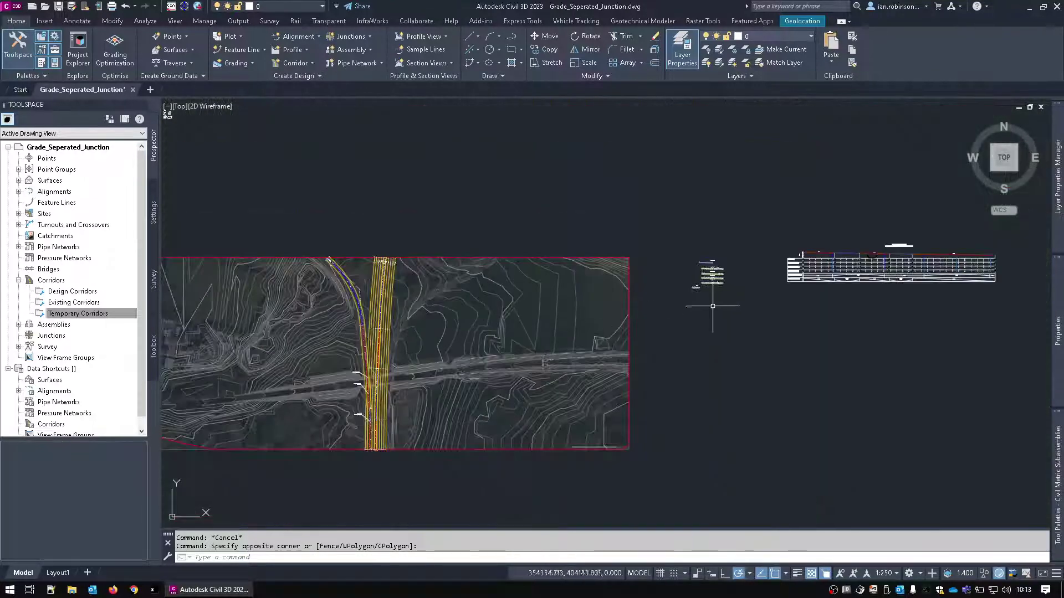
{"action": "scroll", "coordinate": [710, 280], "scroll_direction": "up", "scroll_amount": 10}
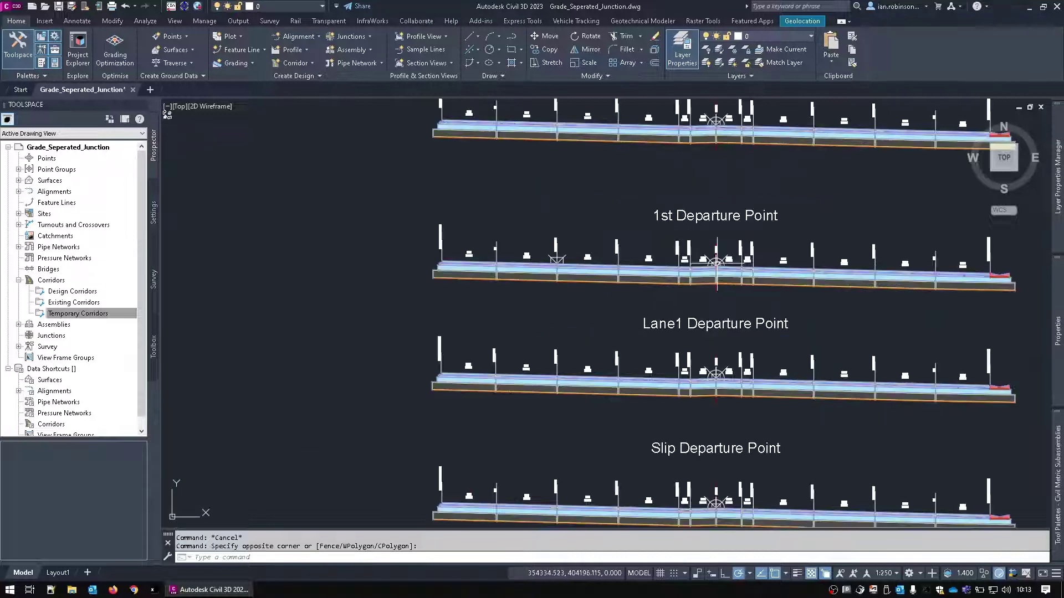
{"action": "middle_click_drag", "start_coordinate": [674, 232], "coordinate": [667, 180]}
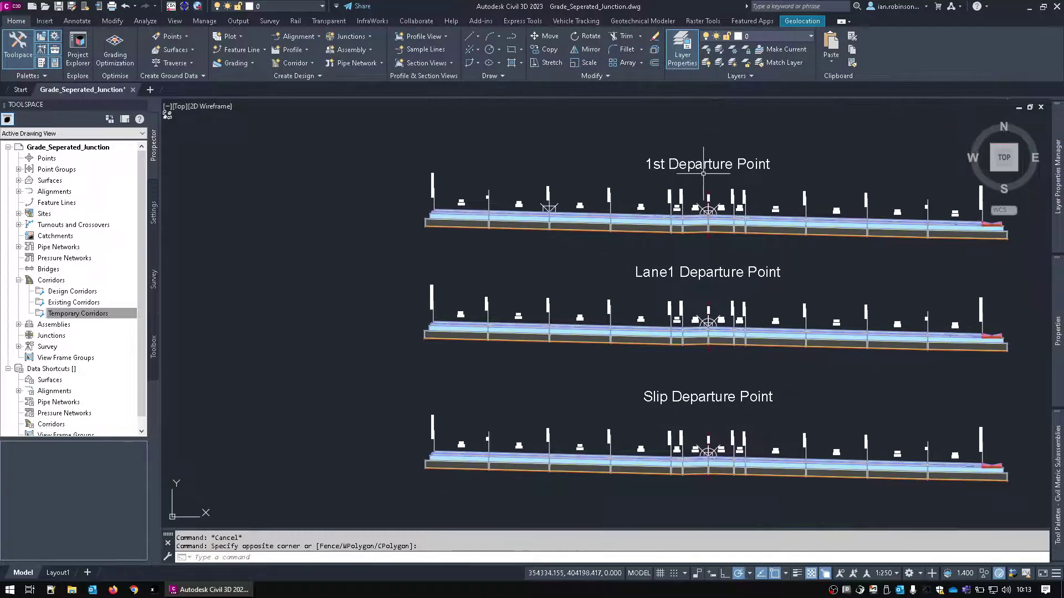
{"action": "middle_click_drag", "start_coordinate": [689, 288], "coordinate": [661, 261]}
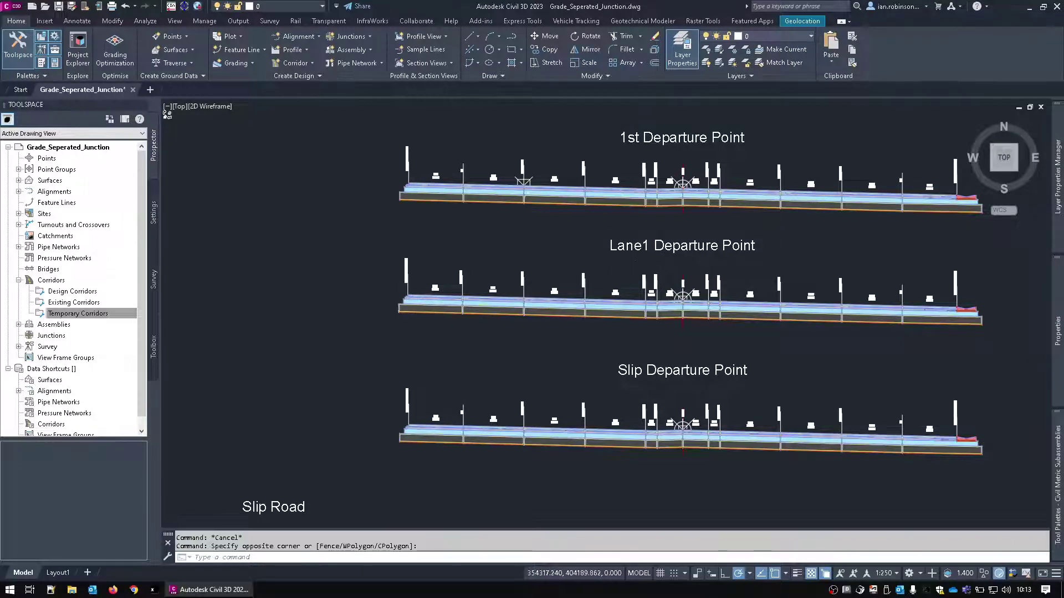
{"action": "scroll", "coordinate": [419, 298], "scroll_direction": "up", "scroll_amount": 4}
{"action": "scroll", "coordinate": [420, 299], "scroll_direction": "down", "scroll_amount": 5}
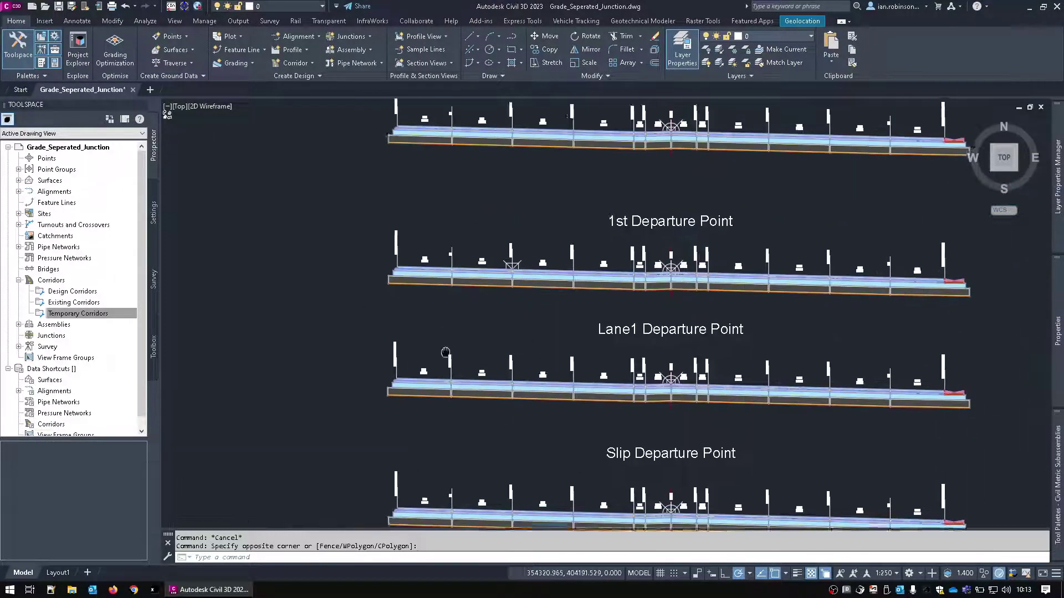
{"action": "scroll", "coordinate": [539, 268], "scroll_direction": "up", "scroll_amount": 5}
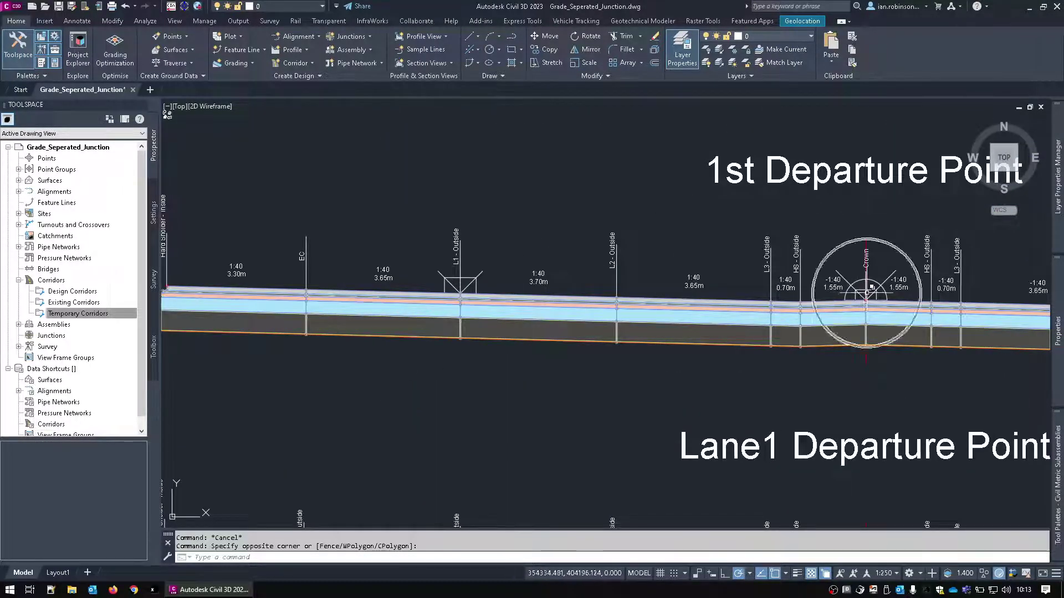
{"action": "middle_click_drag", "start_coordinate": [819, 298], "coordinate": [1004, 282]}
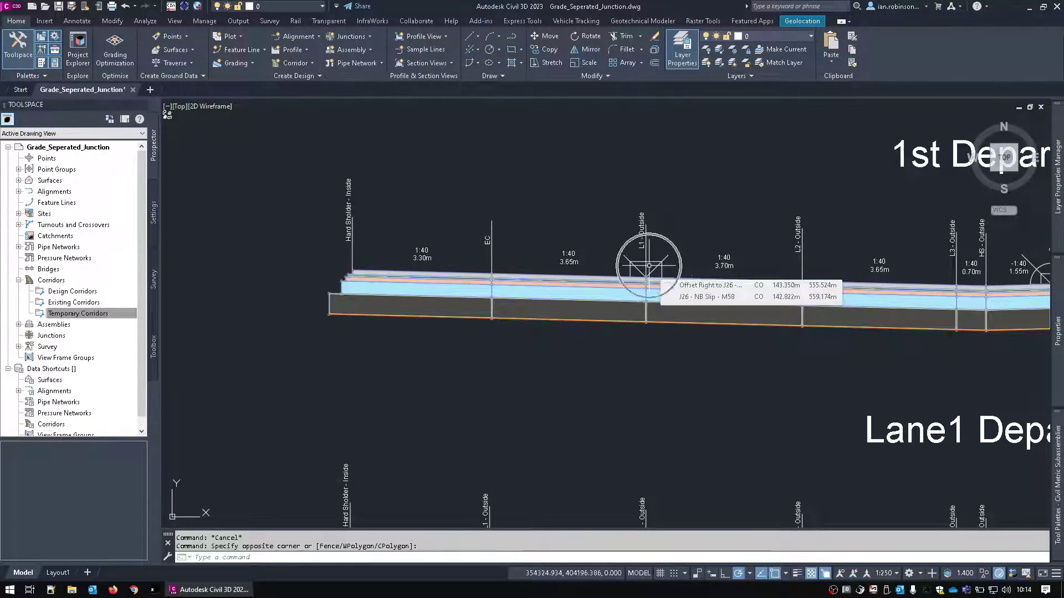
{"action": "scroll", "coordinate": [649, 266], "scroll_direction": "down", "scroll_amount": 3}
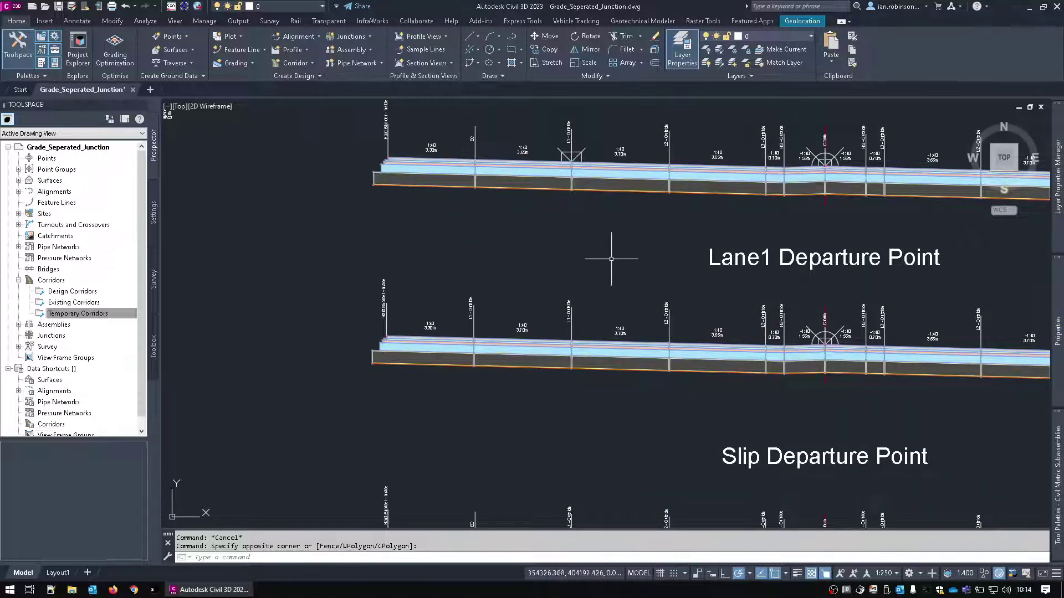
{"action": "middle_click_drag", "start_coordinate": [531, 238], "coordinate": [509, 281]}
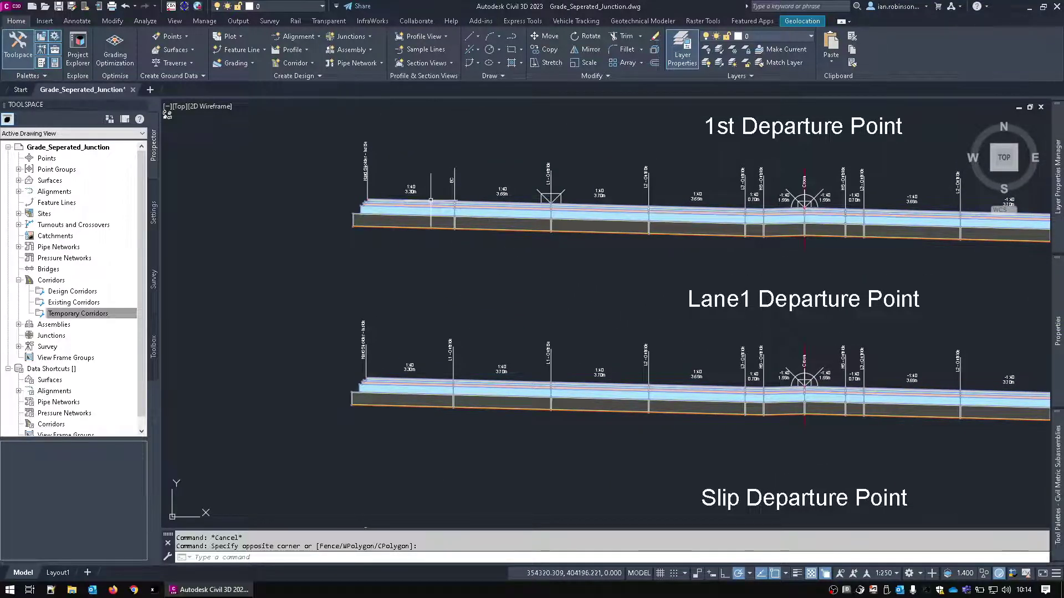
Add an assembly offset to the Lane1 Departure Point assembly at the top inside edge of its hard shoulder
{"action": "left_click", "coordinate": [350, 51]}
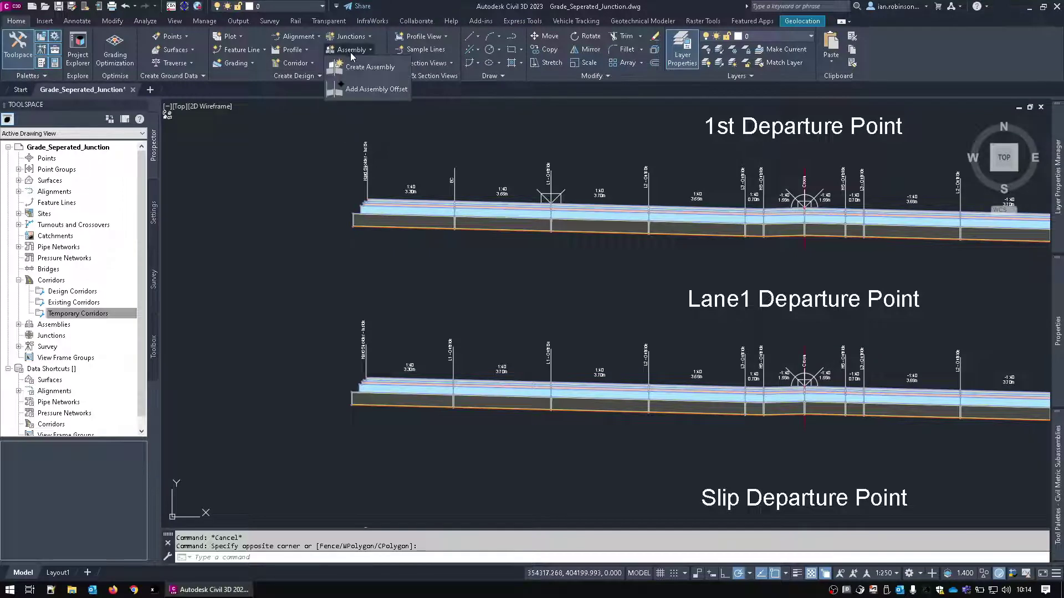
{"action": "left_click", "coordinate": [357, 89]}
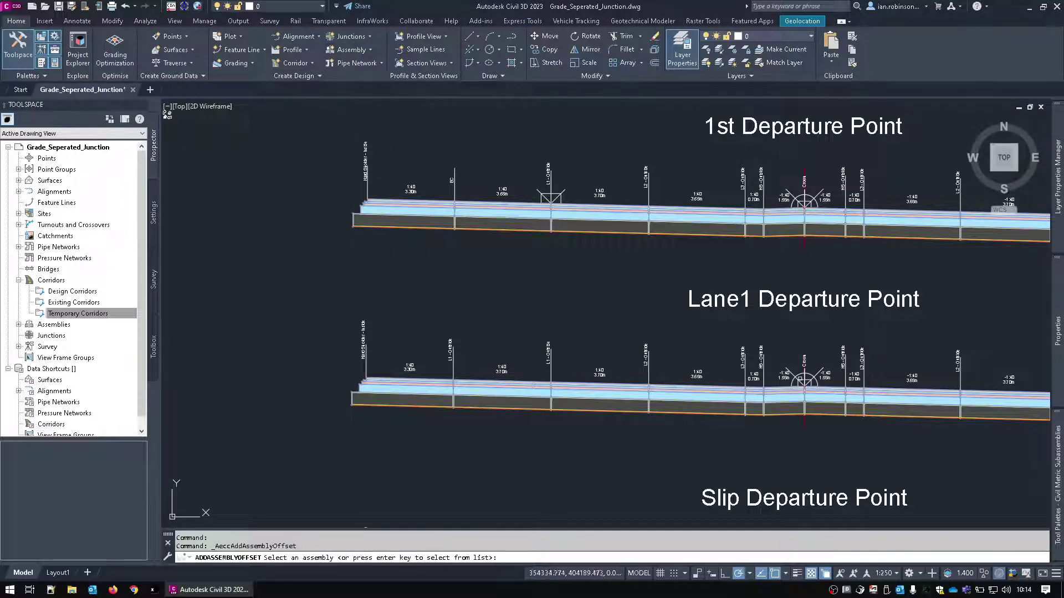
{"action": "left_click", "coordinate": [804, 382]}
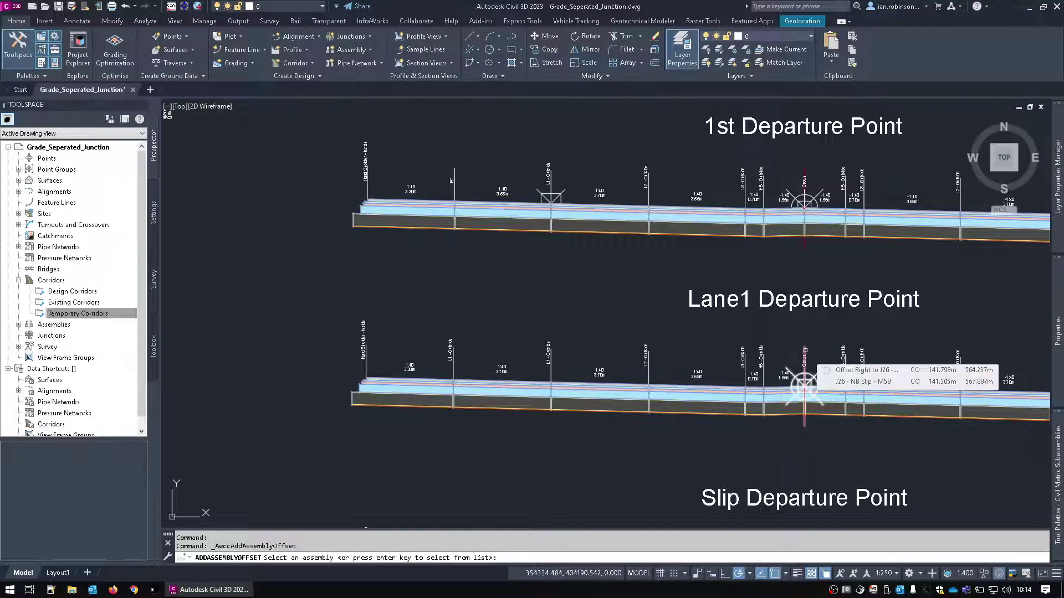
{"action": "left_click", "coordinate": [805, 350]}
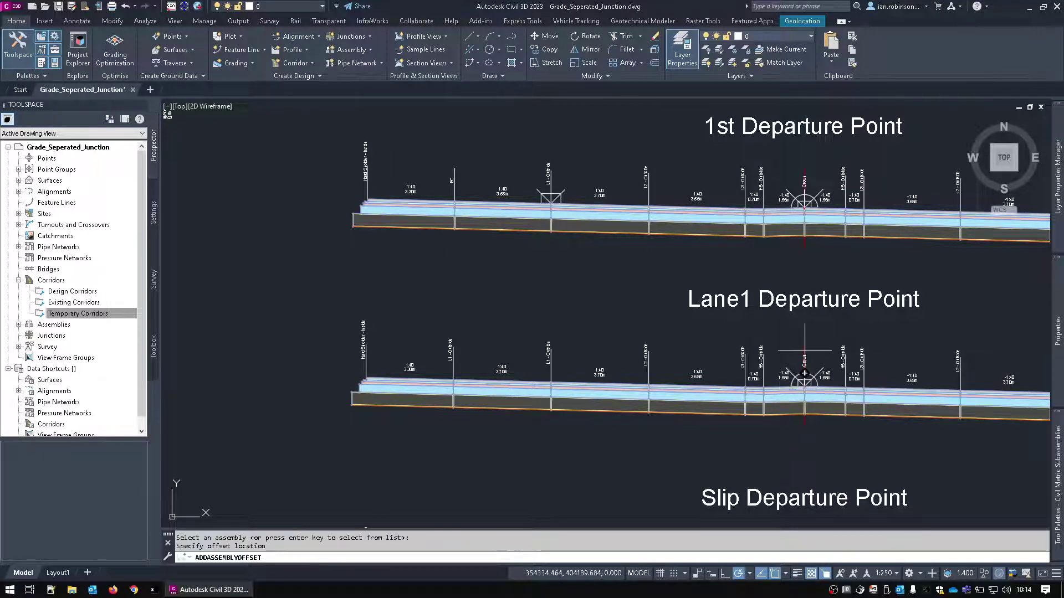
{"action": "scroll", "coordinate": [357, 379], "scroll_direction": "up", "scroll_amount": 2}
{"action": "scroll", "coordinate": [357, 380], "scroll_direction": "up", "scroll_amount": 2}
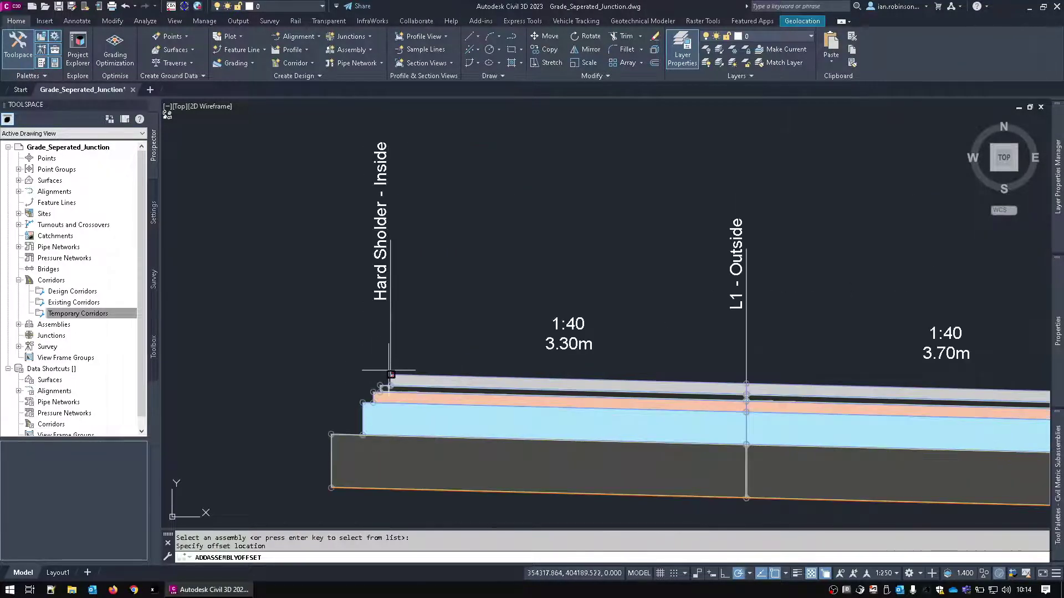
{"action": "left_click", "coordinate": [390, 375]}
{"action": "scroll", "coordinate": [380, 361], "scroll_direction": "down", "scroll_amount": 5}
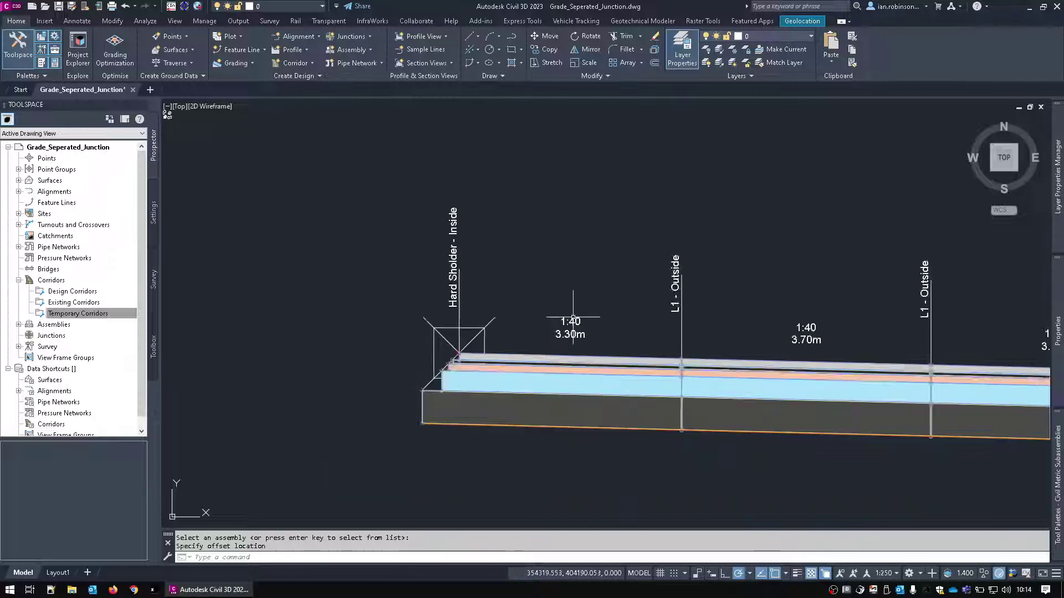
{"action": "middle_click_drag", "start_coordinate": [556, 356], "coordinate": [545, 385]}
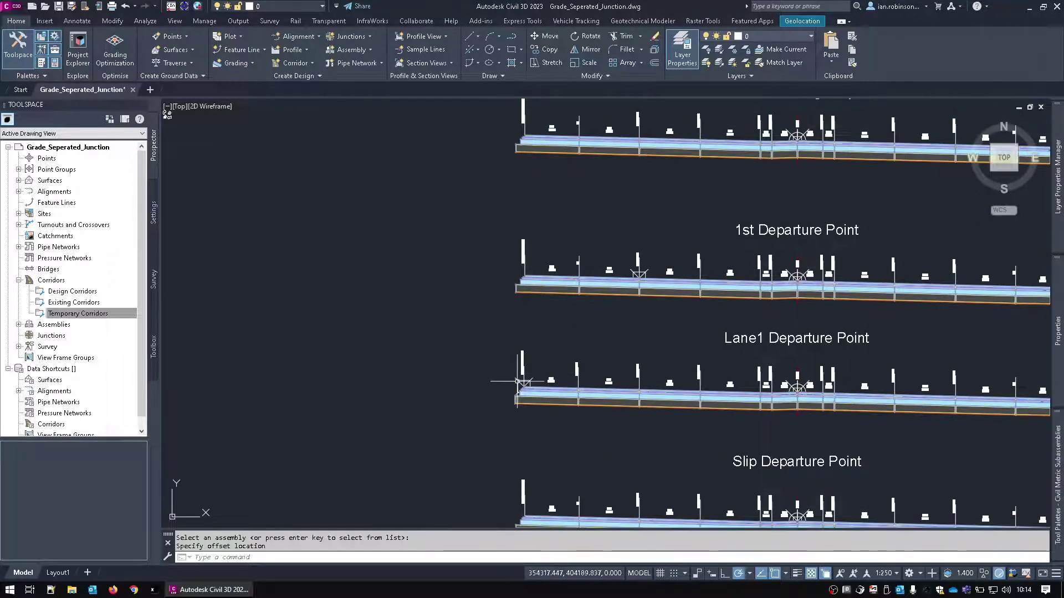
Copy the two outer slip subassemblies attached to the 1st Departure Point offset onto the Lane1 Departure Point assembly's new offset
{"action": "key", "text": "ctrl"}
{"action": "key", "text": "ctrl"}
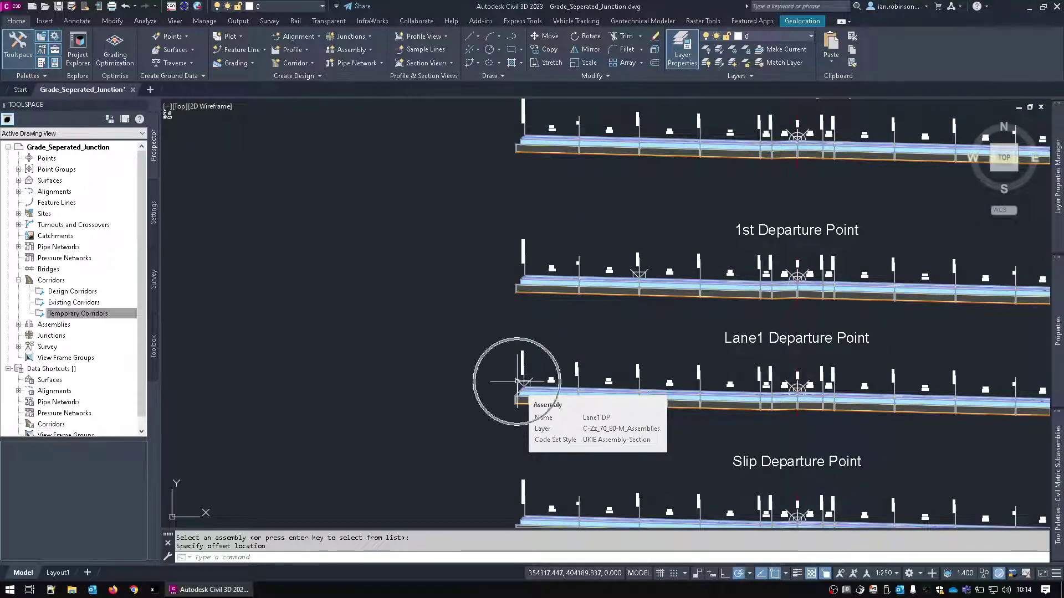
{"action": "left_click", "coordinate": [600, 305]}
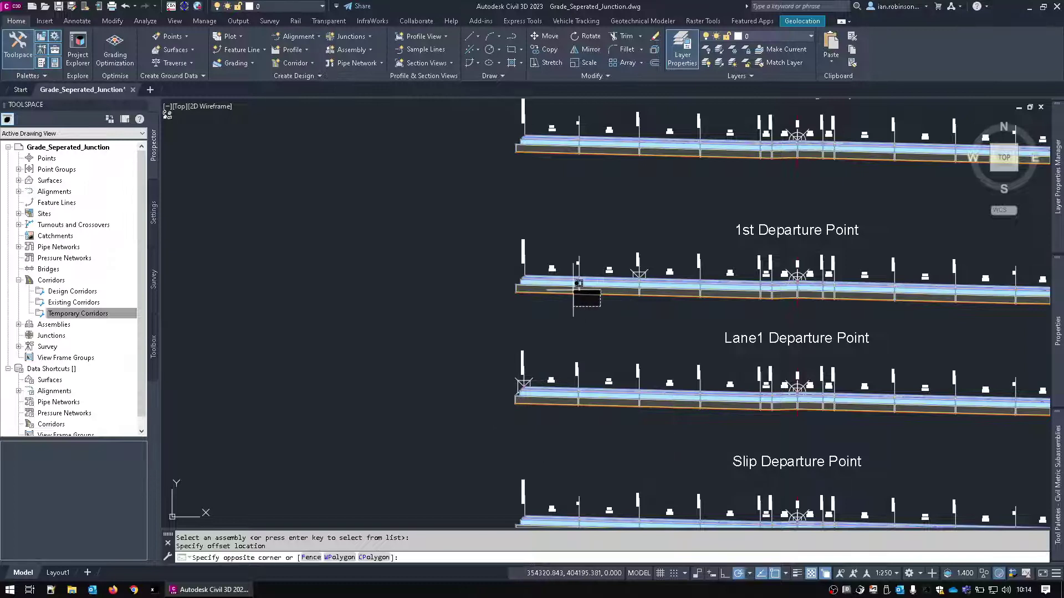
{"action": "left_click", "coordinate": [573, 286]}
{"action": "right_click", "coordinate": [418, 300]}
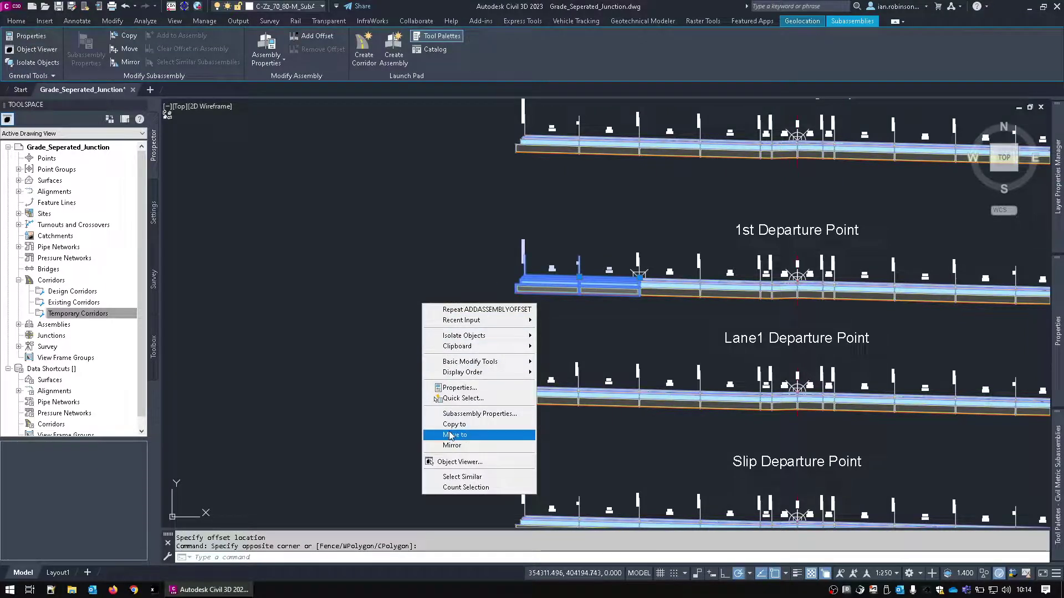
{"action": "left_click", "coordinate": [463, 425]}
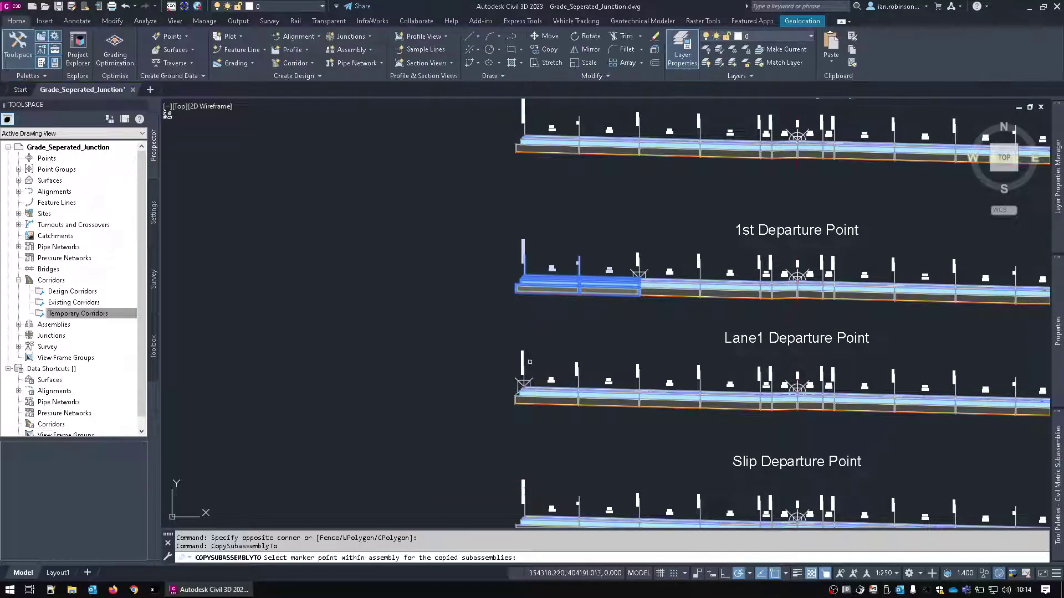
{"action": "scroll", "coordinate": [574, 441], "scroll_direction": "up", "scroll_amount": 6}
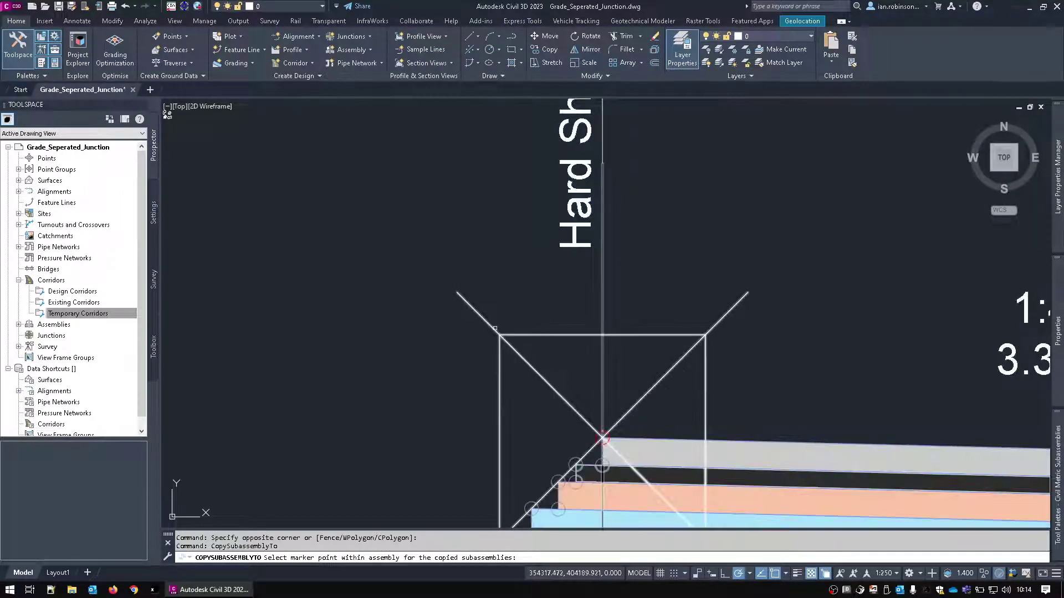
{"action": "left_click", "coordinate": [602, 438]}
{"action": "scroll", "coordinate": [602, 437], "scroll_direction": "down", "scroll_amount": 6}
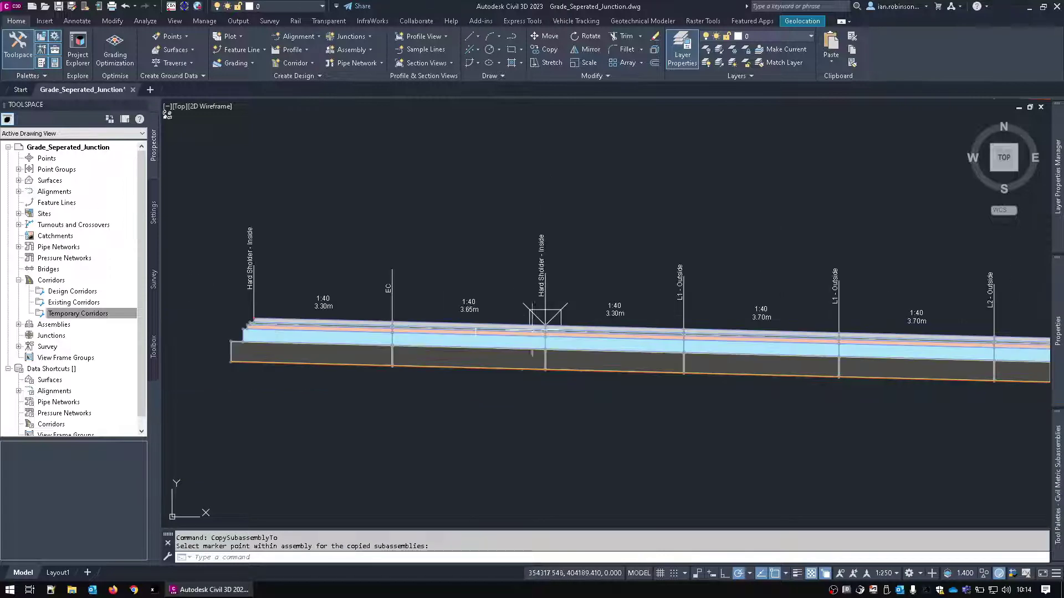
{"action": "middle_click_drag", "start_coordinate": [474, 357], "coordinate": [525, 358]}
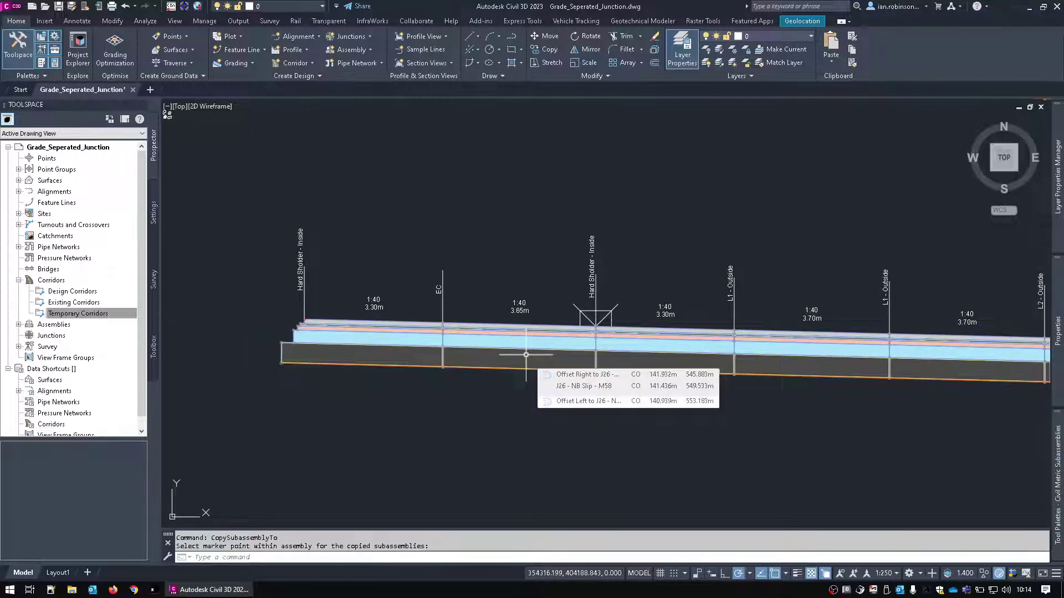
Review the Slip Departure Point assembly layout and examine the slip road's divergence beyond the Hard Shoulder Departure Point in plan
{"action": "scroll", "coordinate": [672, 353], "scroll_direction": "down", "scroll_amount": 2}
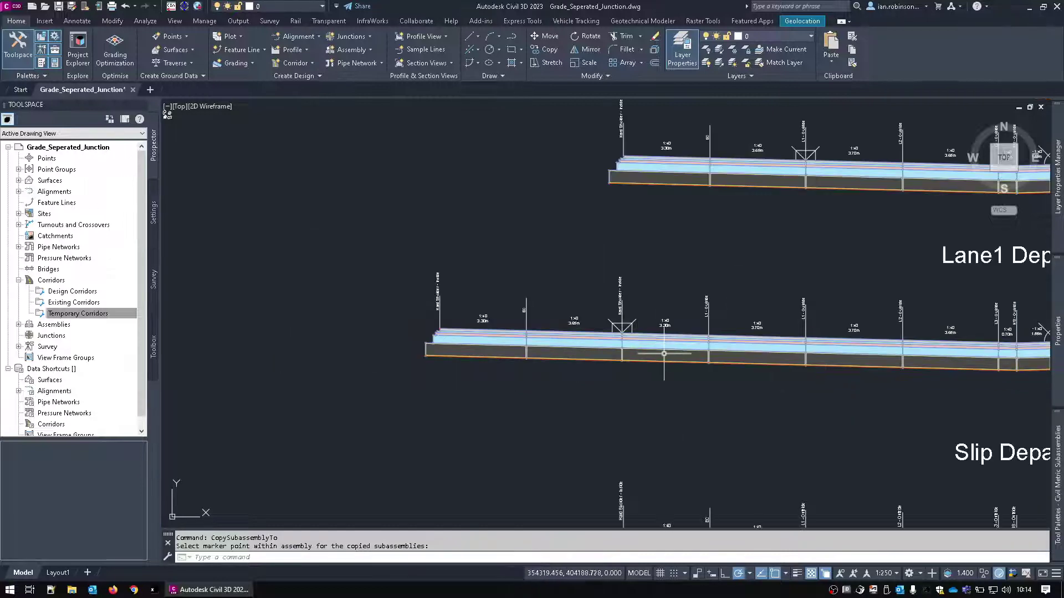
{"action": "mouse_move", "coordinate": [664, 353]}
{"action": "middle_mouse_down"}
{"action": "mouse_move", "coordinate": [599, 351]}
{"action": "mouse_move", "coordinate": [568, 269]}
{"action": "middle_mouse_up"}
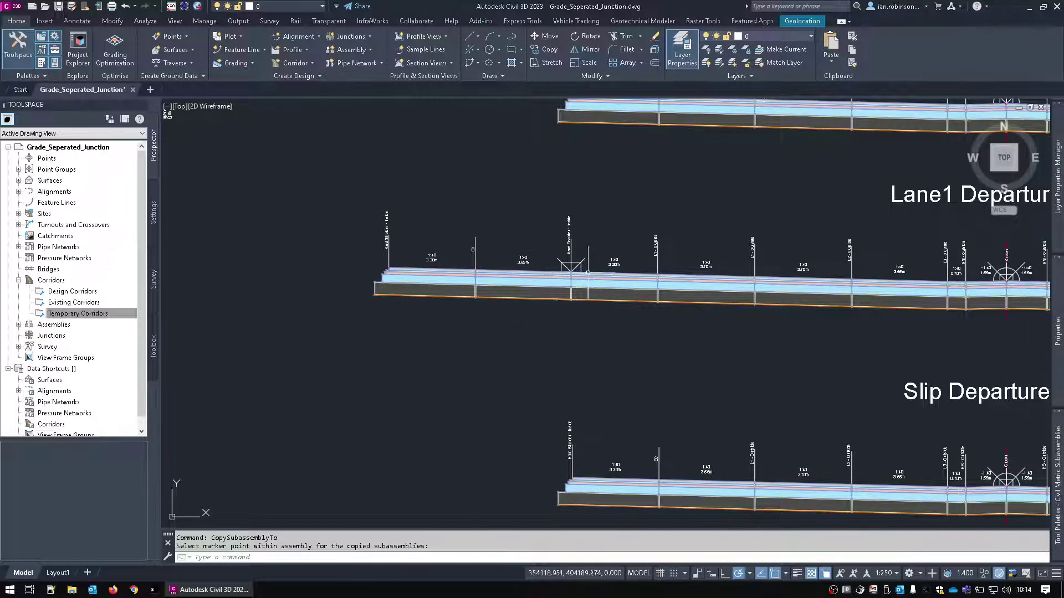
{"action": "scroll", "coordinate": [611, 345], "scroll_direction": "down", "scroll_amount": 2}
{"action": "middle_click_drag", "start_coordinate": [660, 374], "coordinate": [643, 327]}
{"action": "scroll", "coordinate": [722, 351], "scroll_direction": "up", "scroll_amount": 1}
{"action": "middle_click_drag", "start_coordinate": [728, 336], "coordinate": [735, 351]}
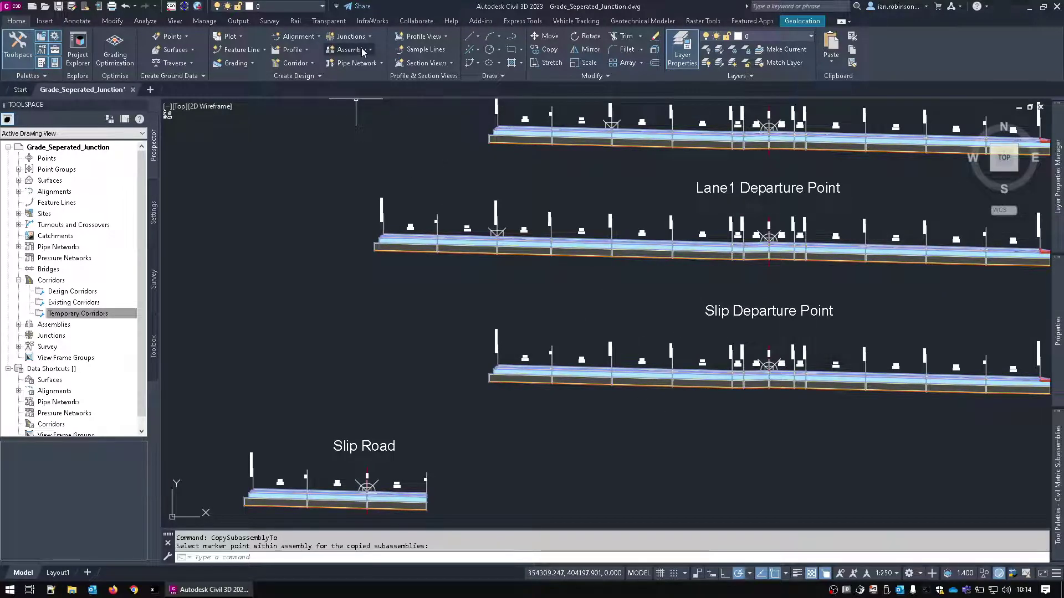
{"action": "scroll", "coordinate": [501, 344], "scroll_direction": "down", "scroll_amount": 8}
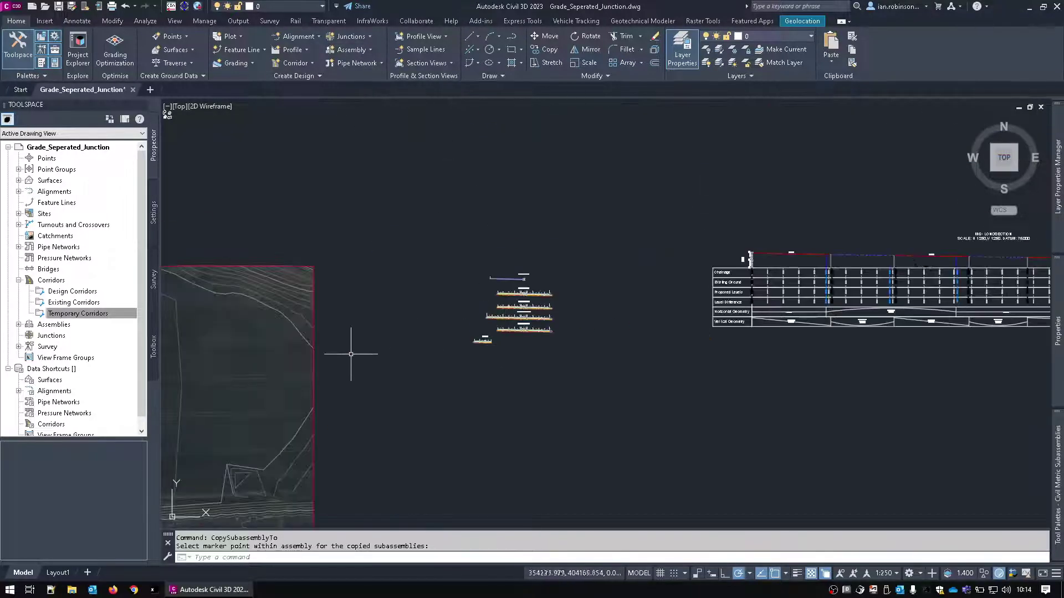
{"action": "scroll", "coordinate": [351, 354], "scroll_direction": "up", "scroll_amount": 6}
{"action": "scroll", "coordinate": [535, 423], "scroll_direction": "up", "scroll_amount": 5}
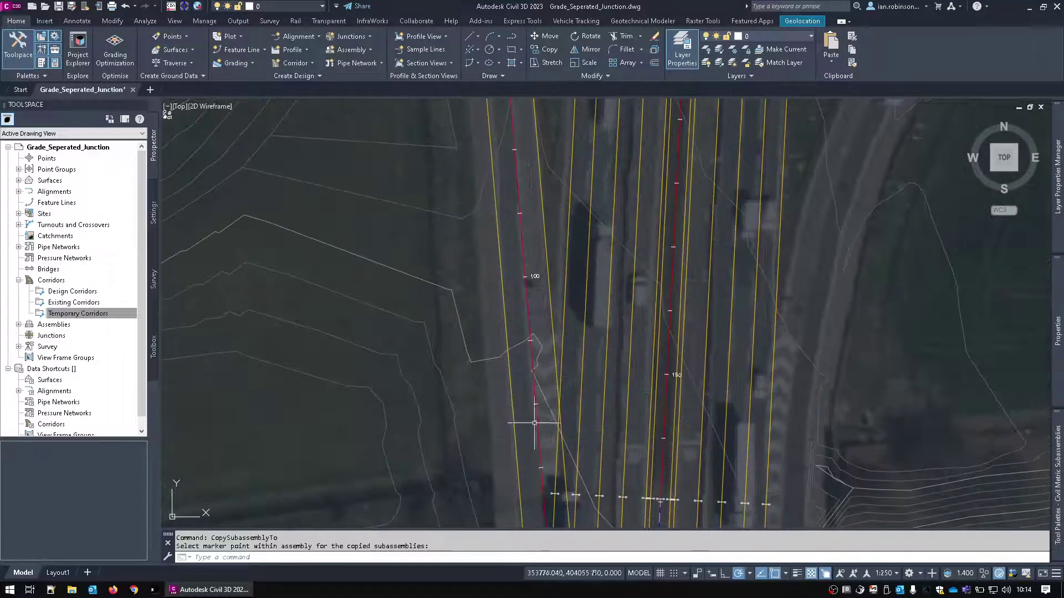
{"action": "scroll", "coordinate": [553, 419], "scroll_direction": "up", "scroll_amount": 4}
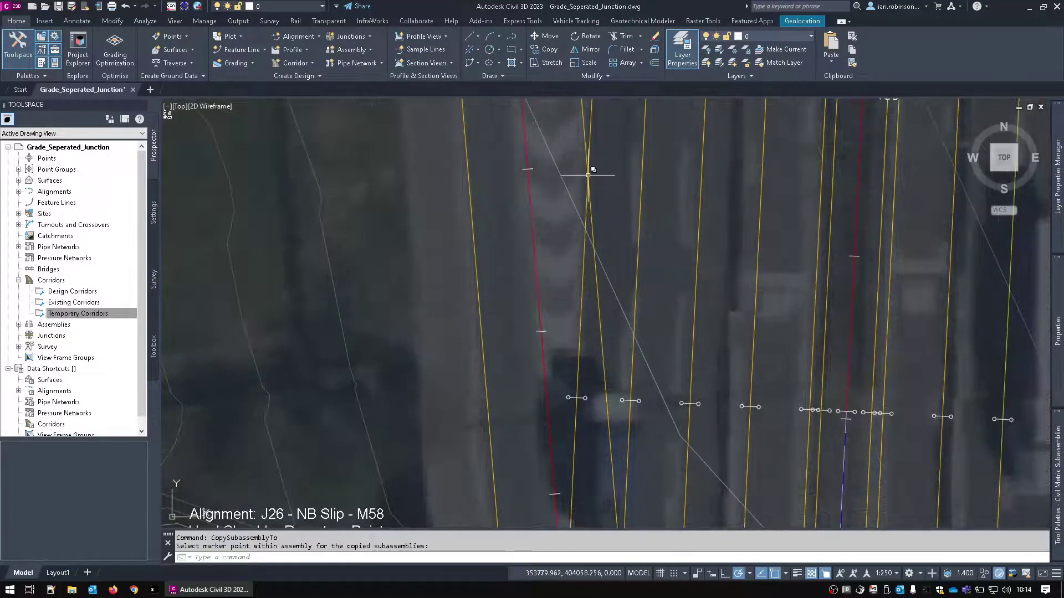
{"action": "middle_click_drag", "start_coordinate": [588, 175], "coordinate": [585, 449]}
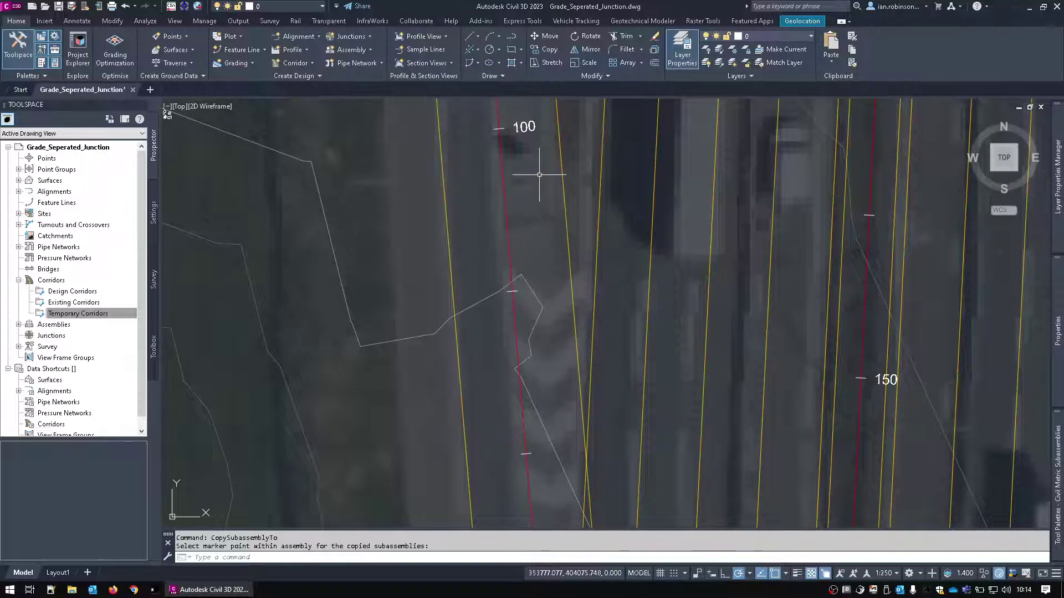
{"action": "middle_click_drag", "start_coordinate": [539, 175], "coordinate": [521, 353]}
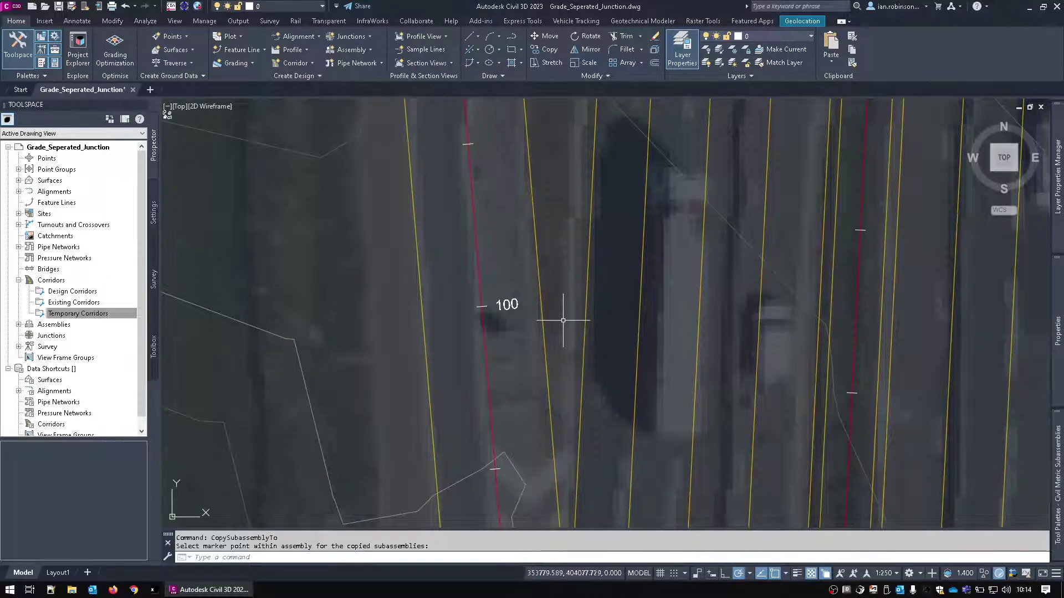
{"action": "scroll", "coordinate": [551, 315], "scroll_direction": "down", "scroll_amount": 6}
{"action": "scroll", "coordinate": [556, 445], "scroll_direction": "up", "scroll_amount": 3}
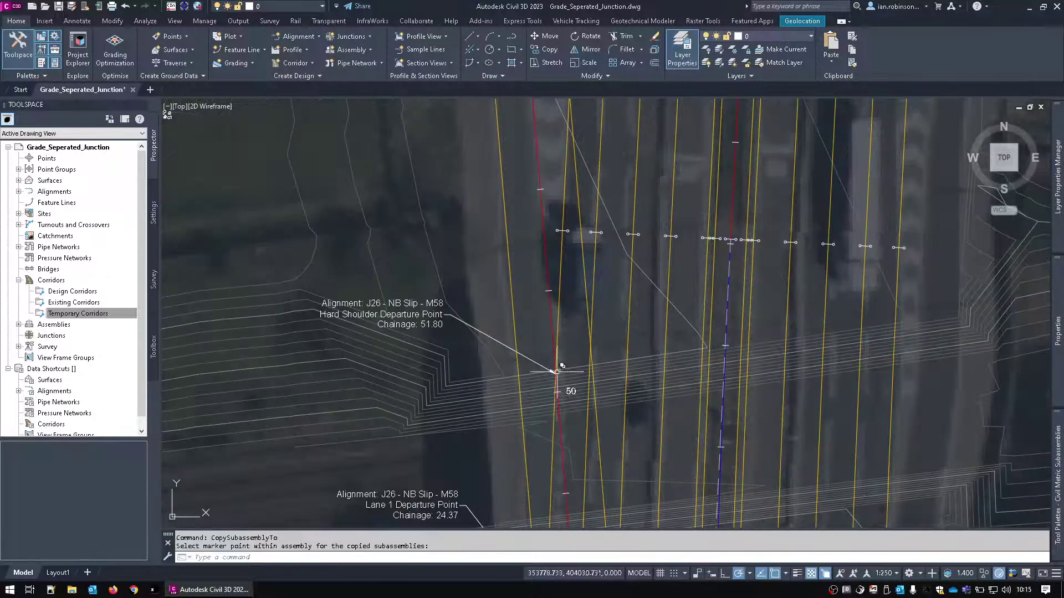
{"action": "scroll", "coordinate": [566, 204], "scroll_direction": "down", "scroll_amount": 5}
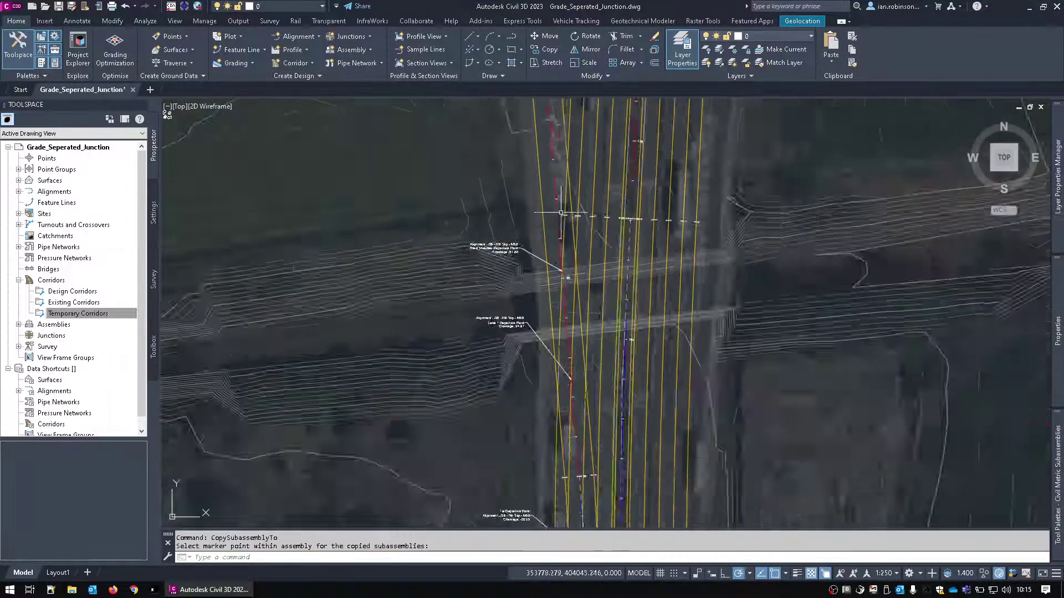
Add an assembly offset to the Slip Departure Point assembly, placed clear of its hard shoulder and above the Slip Road assembly
{"action": "middle_click_drag", "start_coordinate": [850, 150], "coordinate": [620, 349]}
{"action": "middle_click_drag", "start_coordinate": [823, 282], "coordinate": [640, 295]}
{"action": "scroll", "coordinate": [640, 295], "scroll_direction": "up", "scroll_amount": 5}
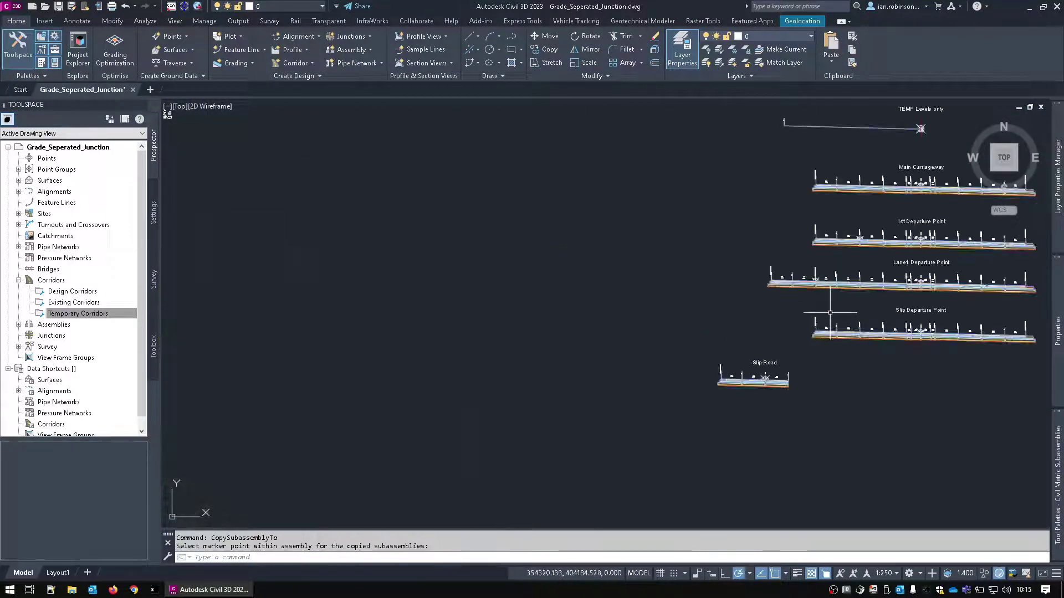
{"action": "left_click", "coordinate": [358, 90]}
{"action": "scroll", "coordinate": [848, 315], "scroll_direction": "up", "scroll_amount": 2}
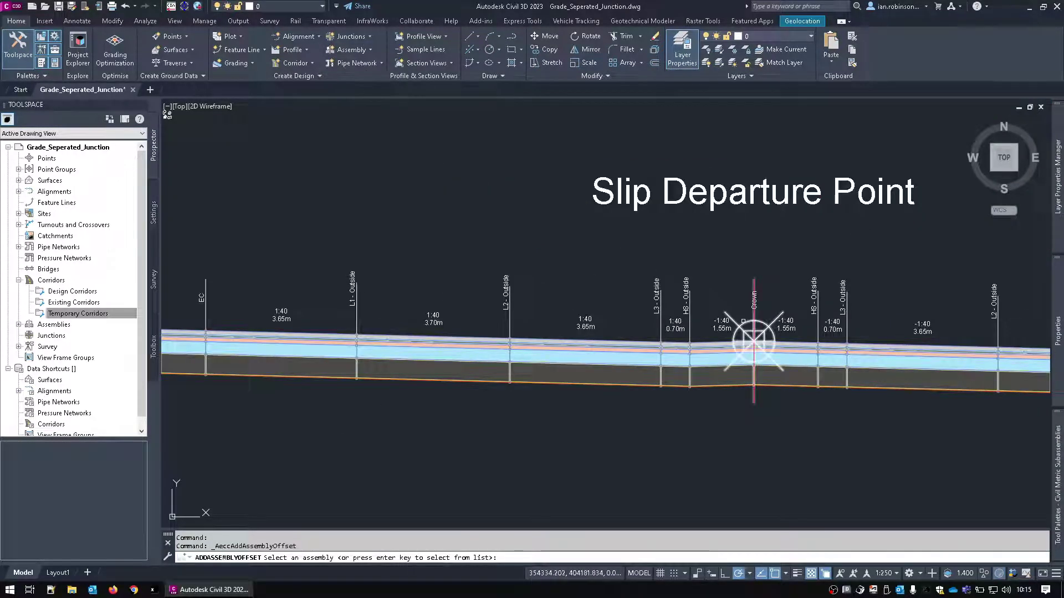
{"action": "left_click", "coordinate": [752, 325]}
{"action": "scroll", "coordinate": [664, 271], "scroll_direction": "down", "scroll_amount": 3}
{"action": "middle_click_drag", "start_coordinate": [484, 278], "coordinate": [686, 293]}
{"action": "scroll", "coordinate": [652, 294], "scroll_direction": "up", "scroll_amount": 2}
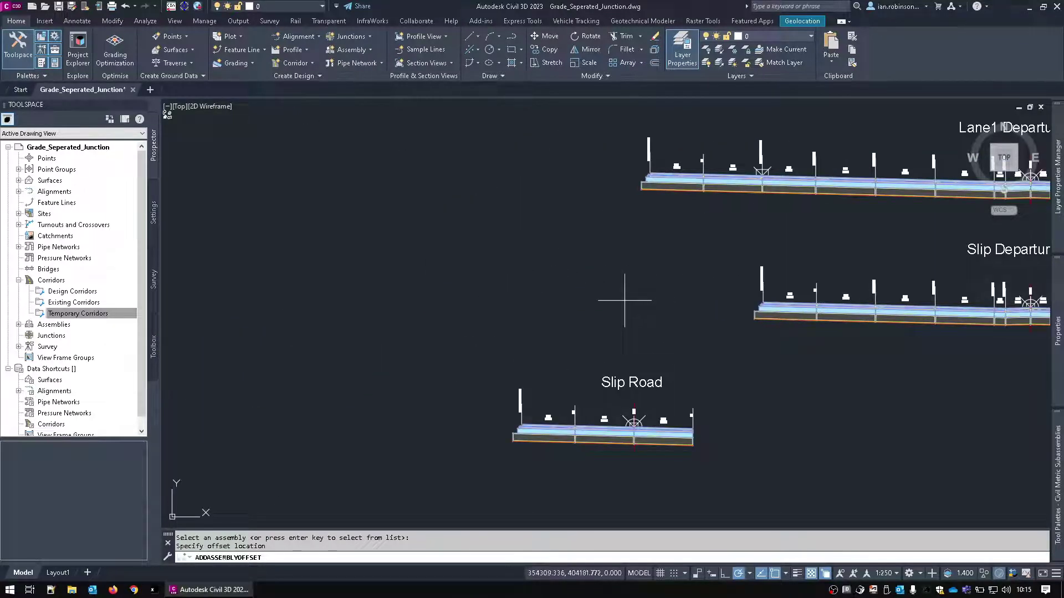
{"action": "left_click", "coordinate": [625, 300]}
Copy the Slip Lane Right subassembly from the Slip Road assembly onto the new Slip Departure Point offset
{"action": "left_click", "coordinate": [669, 431]}
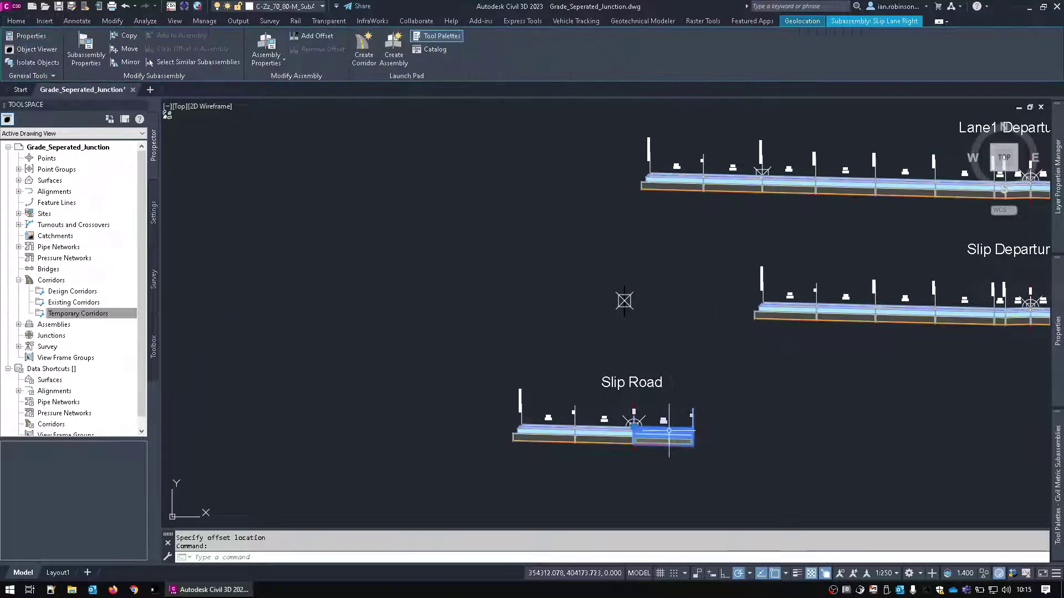
{"action": "right_click", "coordinate": [669, 431]}
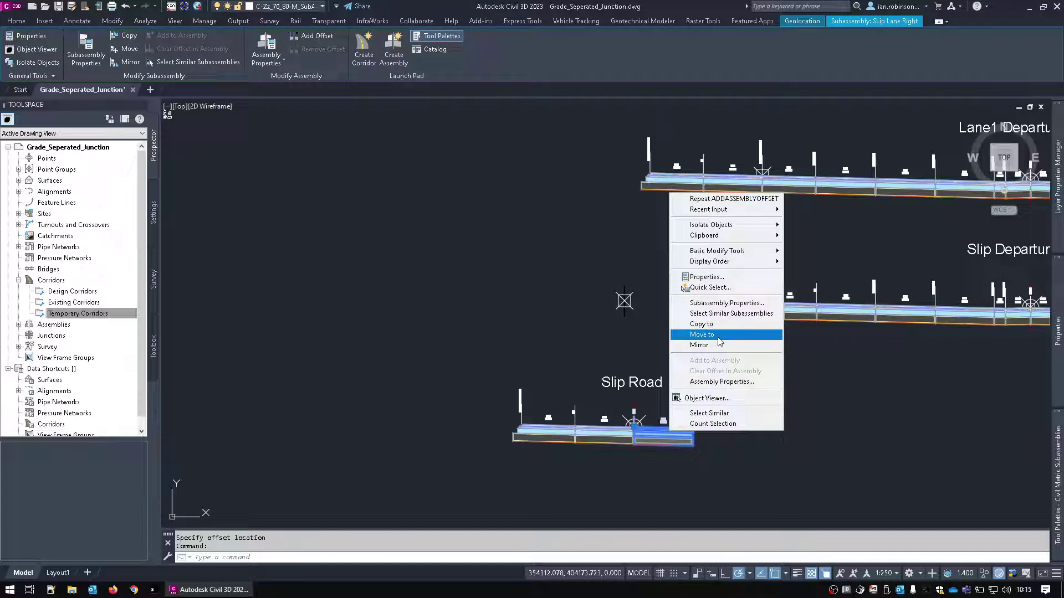
{"action": "left_click", "coordinate": [719, 324]}
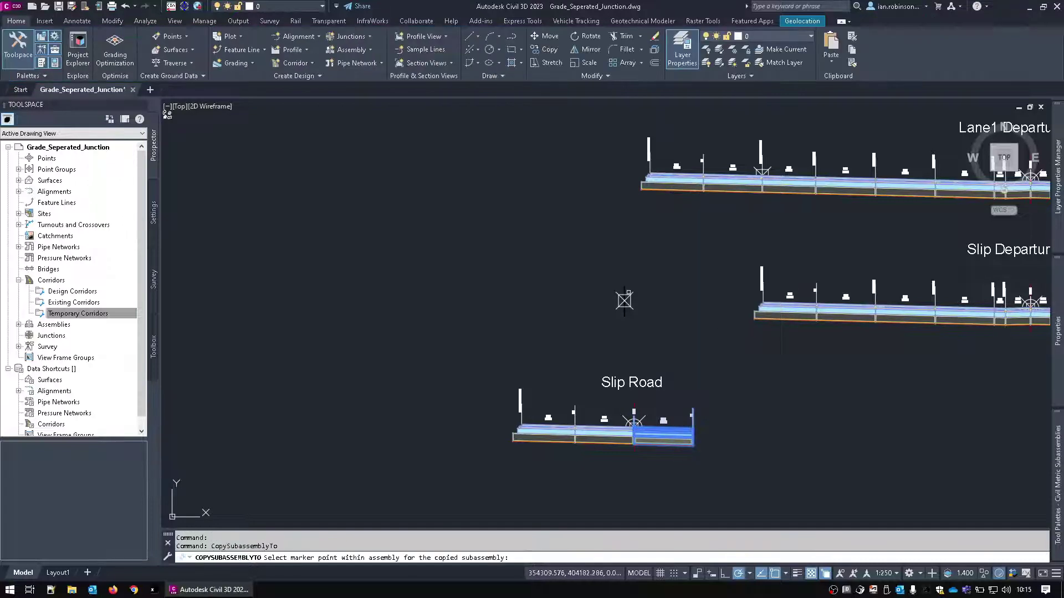
{"action": "left_click", "coordinate": [625, 300]}
{"action": "left_click", "coordinate": [577, 436]}
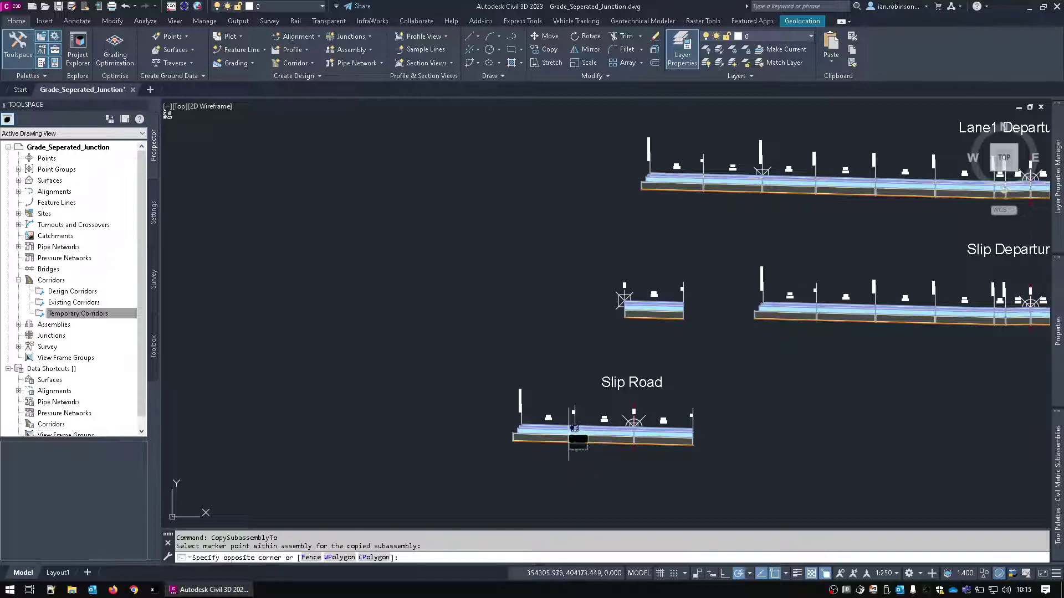
{"action": "left_click", "coordinate": [549, 302]}
{"action": "right_click", "coordinate": [534, 277]}
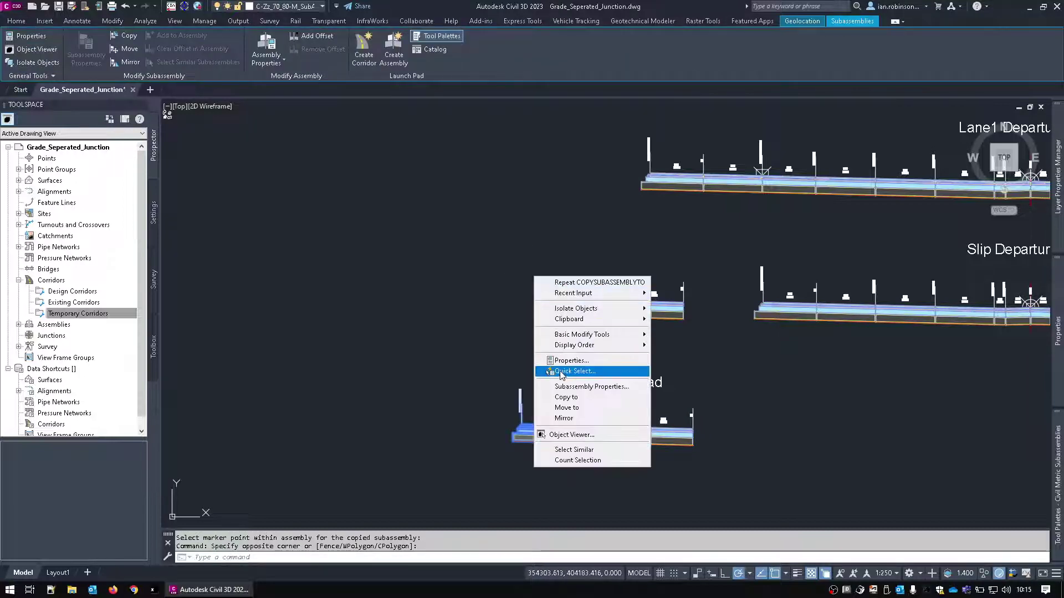
{"action": "key", "text": "Escape"}
{"action": "key", "text": "Escape"}
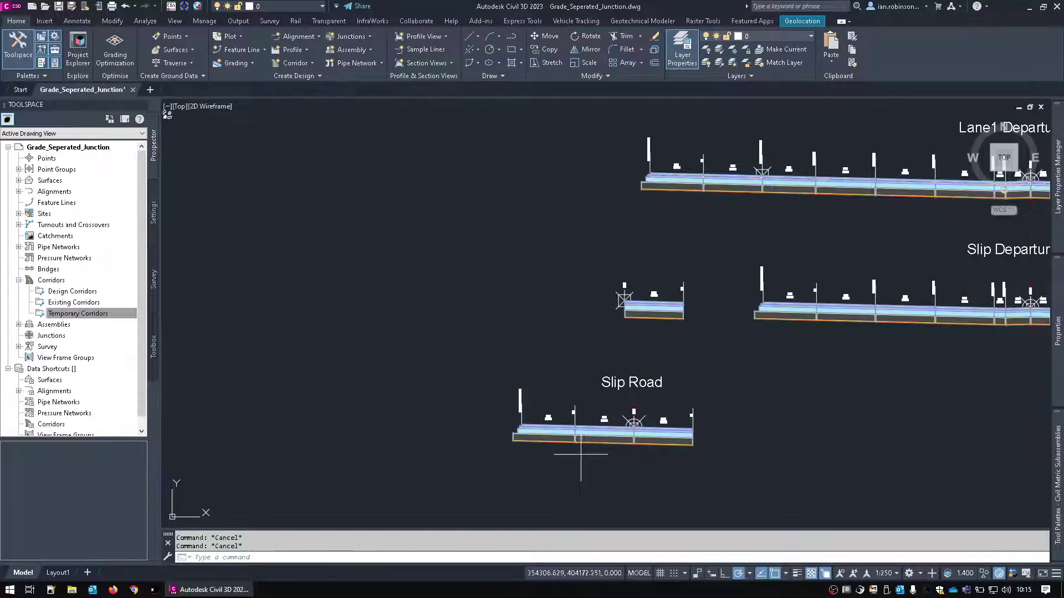
Copy the two left-hand subassemblies of the Slip Road assembly onto the left side of the Slip Departure Point offset
{"action": "left_click", "coordinate": [579, 456]}
{"action": "left_click", "coordinate": [562, 437]}
{"action": "right_click", "coordinate": [519, 281]}
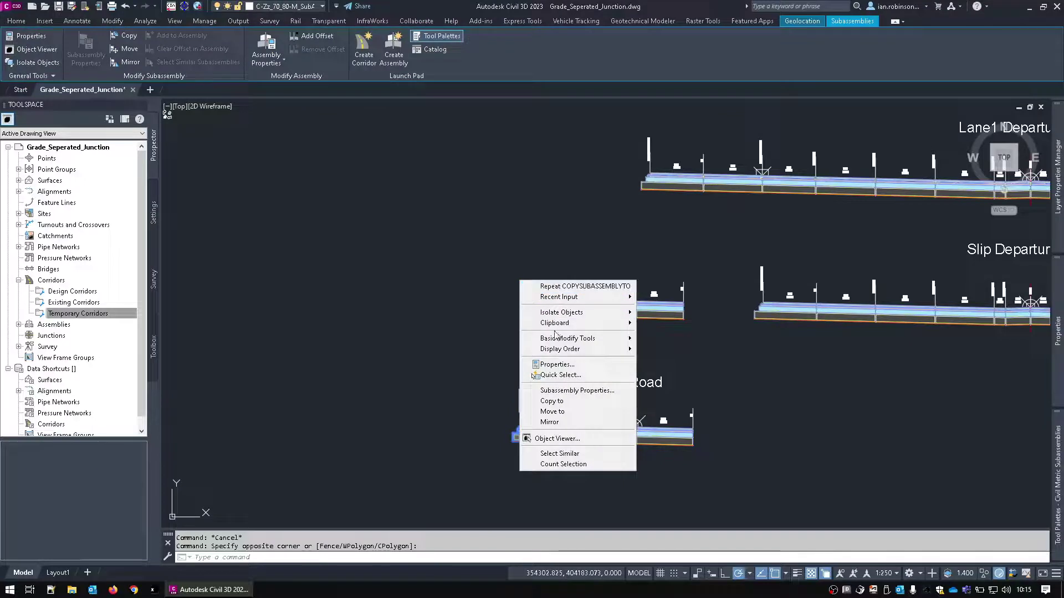
{"action": "left_click", "coordinate": [556, 401]}
{"action": "left_click", "coordinate": [623, 299]}
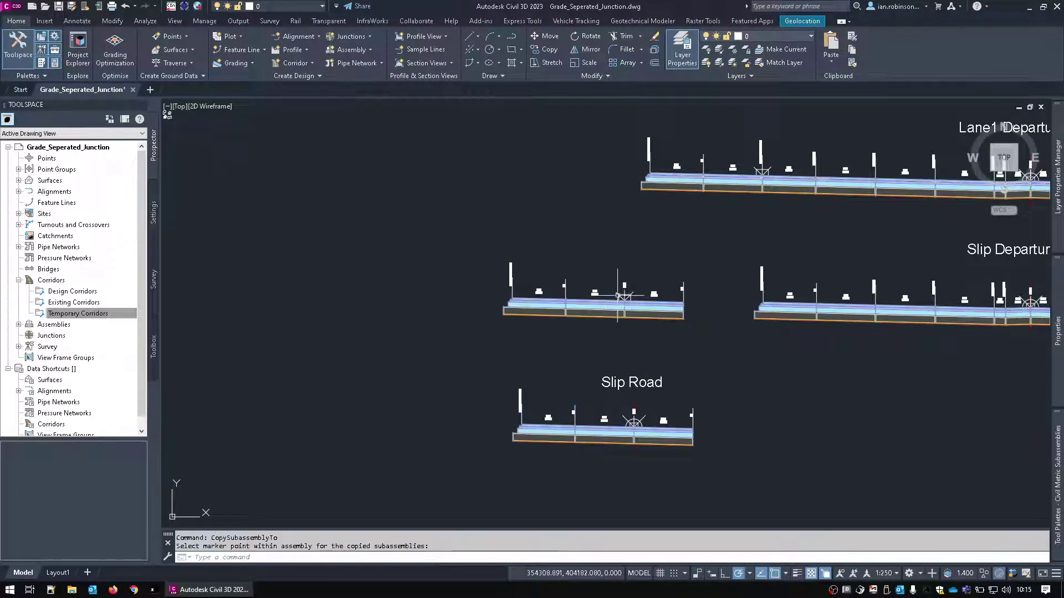
Inspect the names and properties of the northbound Lane 3 and Lane 2 subassemblies in the Main Carriageway assembly
{"action": "middle_click_drag", "start_coordinate": [721, 386], "coordinate": [507, 420]}
{"action": "scroll", "coordinate": [574, 416], "scroll_direction": "down", "scroll_amount": 5}
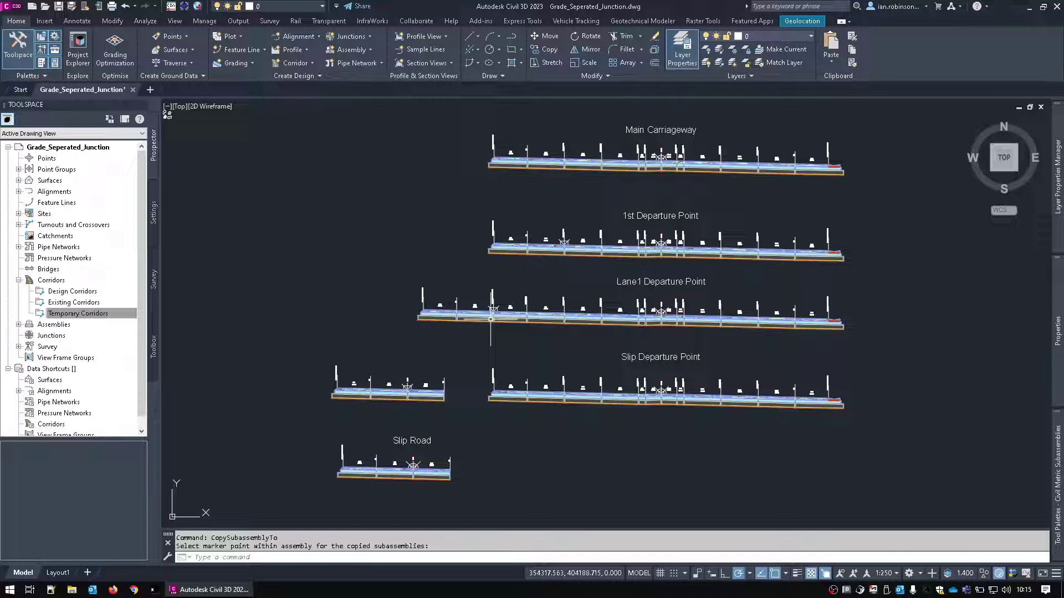
{"action": "scroll", "coordinate": [643, 163], "scroll_direction": "up", "scroll_amount": 5}
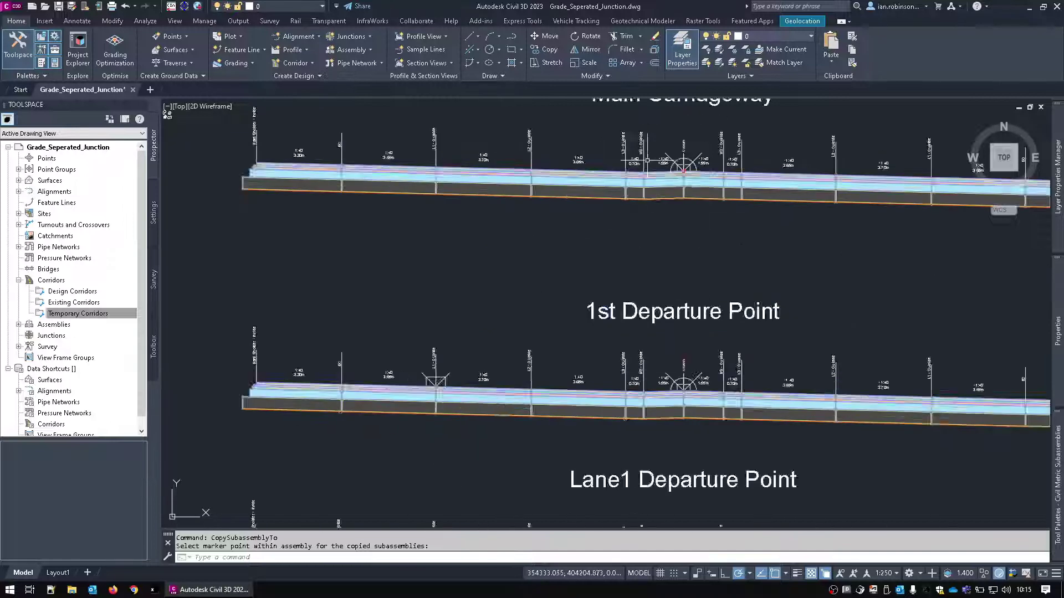
{"action": "middle_click_drag", "start_coordinate": [628, 359], "coordinate": [854, 383]}
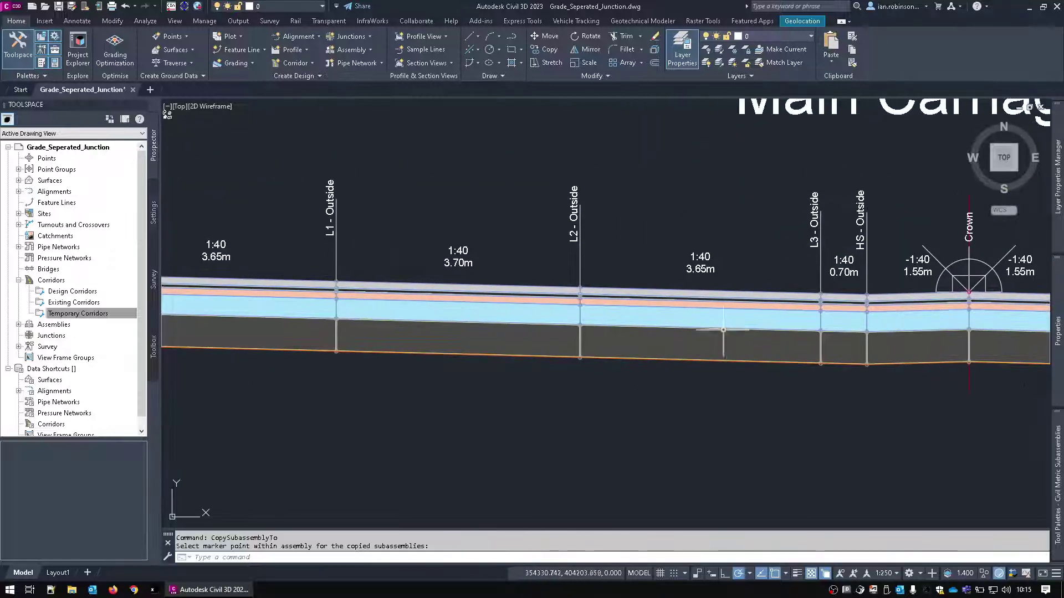
{"action": "left_click", "coordinate": [715, 320]}
{"action": "left_click", "coordinate": [690, 293]}
{"action": "key", "text": "ctrl+1"}
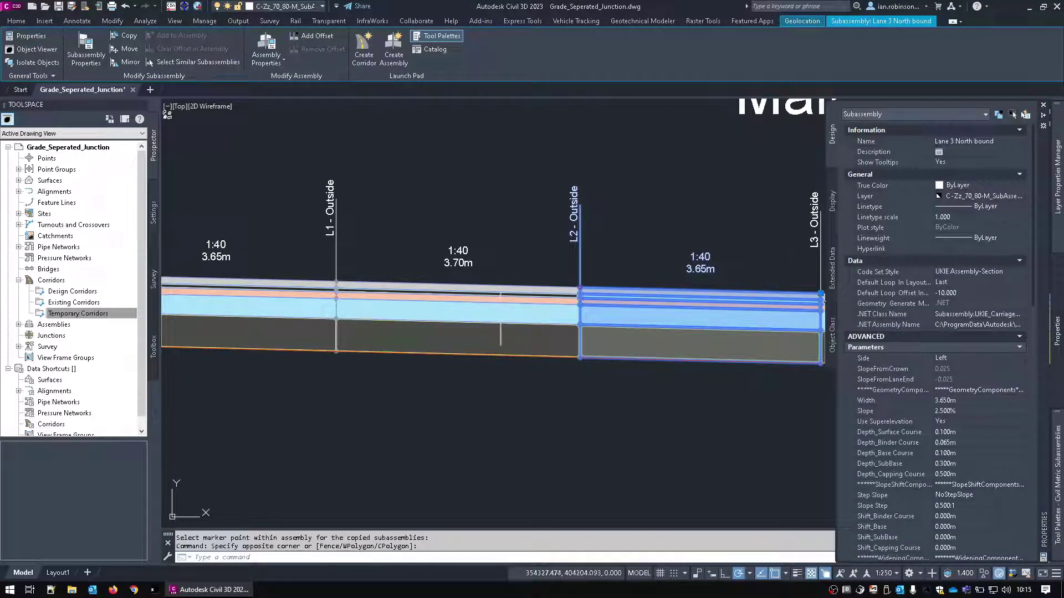
{"action": "key", "text": "Escape"}
{"action": "key", "text": "ctrl+1"}
{"action": "left_click", "coordinate": [481, 306]}
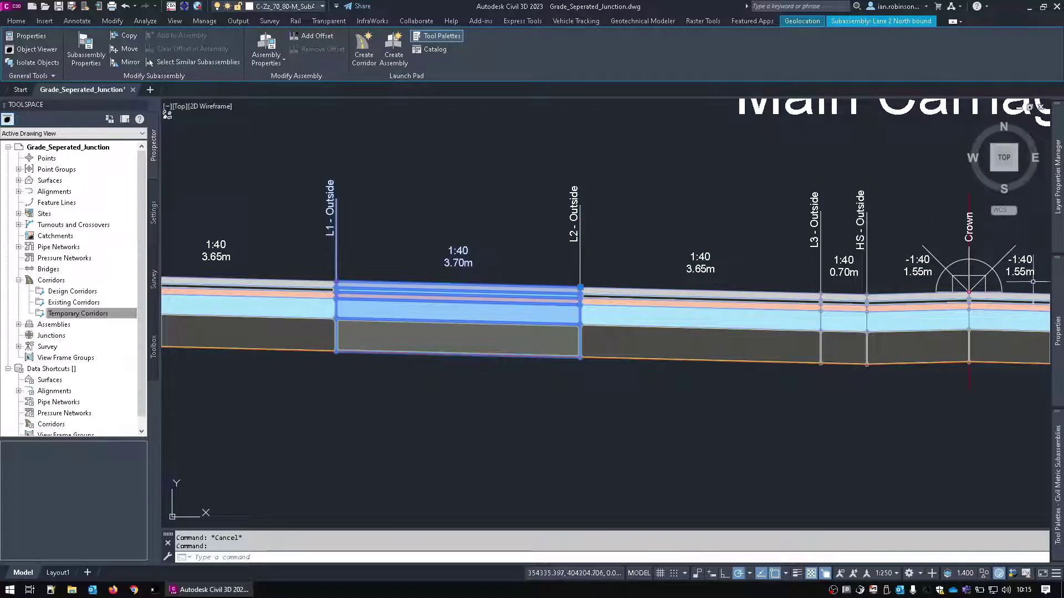
{"action": "mouse_move", "coordinate": [1053, 311]}
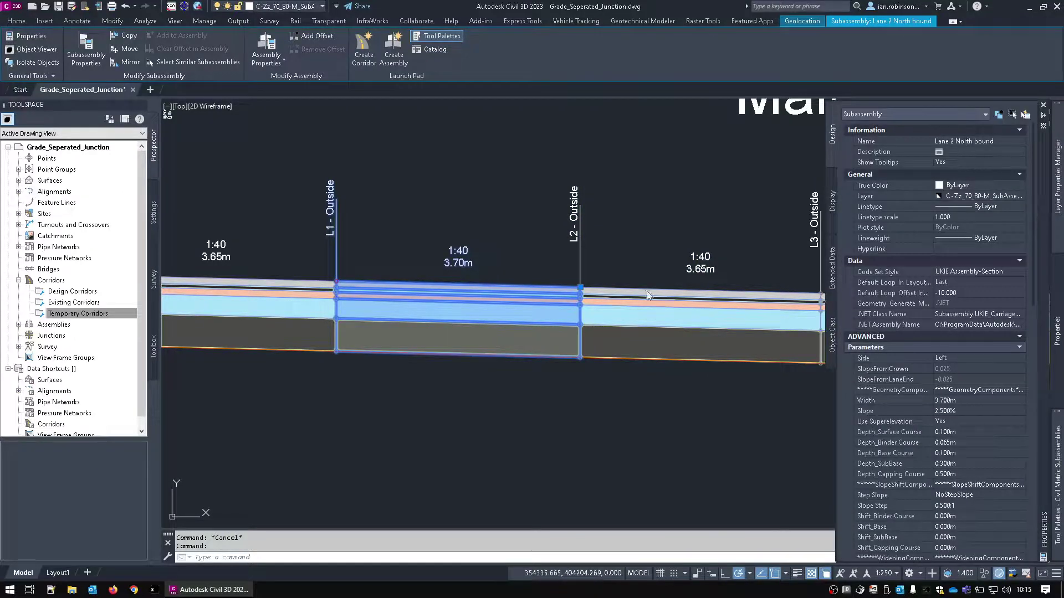
Inspect the names and properties of the northbound Lane 1 and Hard Shoulder subassemblies in the Main Carriageway assembly
{"action": "middle_click_drag", "start_coordinate": [437, 312], "coordinate": [771, 302]}
{"action": "key", "text": "Escape"}
{"action": "left_click", "coordinate": [591, 276]}
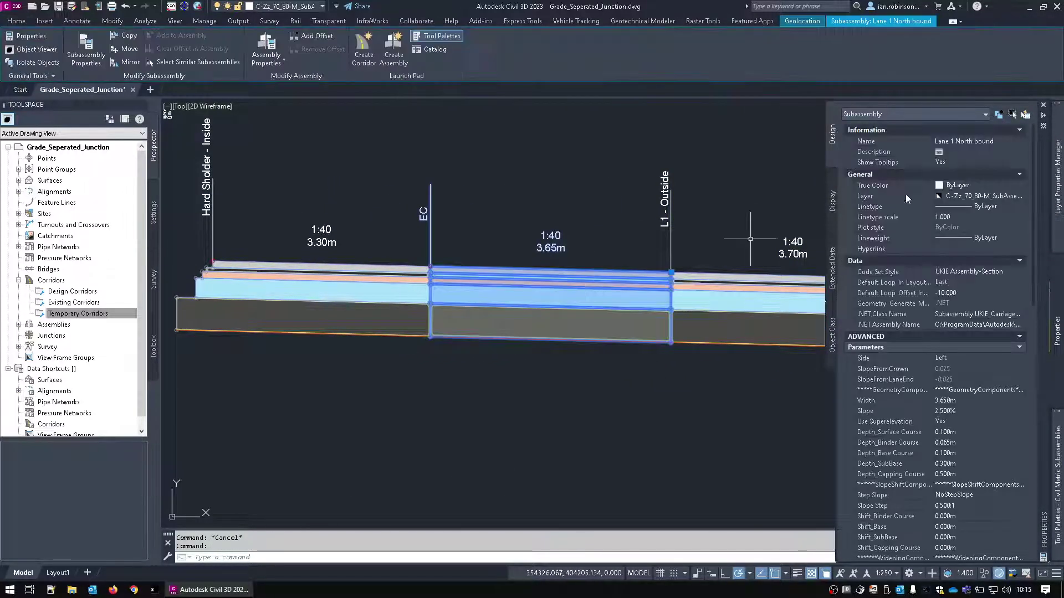
{"action": "key", "text": "Escape"}
{"action": "middle_click_drag", "start_coordinate": [549, 332], "coordinate": [708, 324]}
{"action": "left_click", "coordinate": [460, 302]}
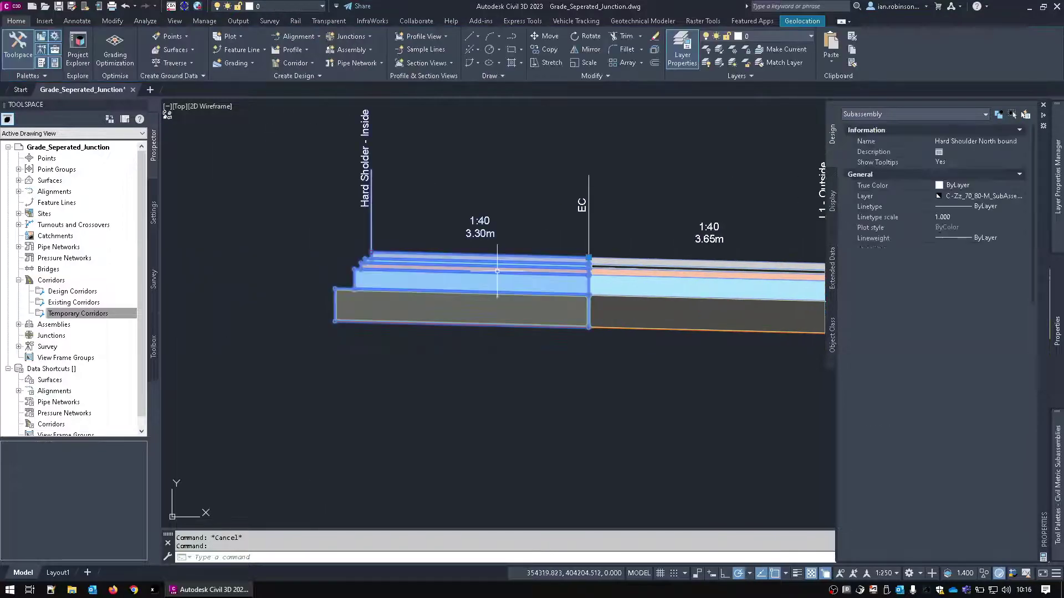
{"action": "key", "text": "Escape"}
Inspect the names and properties of the northbound Central Reserve and Hard Strip subassemblies beside the Main Carriageway crown
{"action": "scroll", "coordinate": [502, 304], "scroll_direction": "down", "scroll_amount": 6}
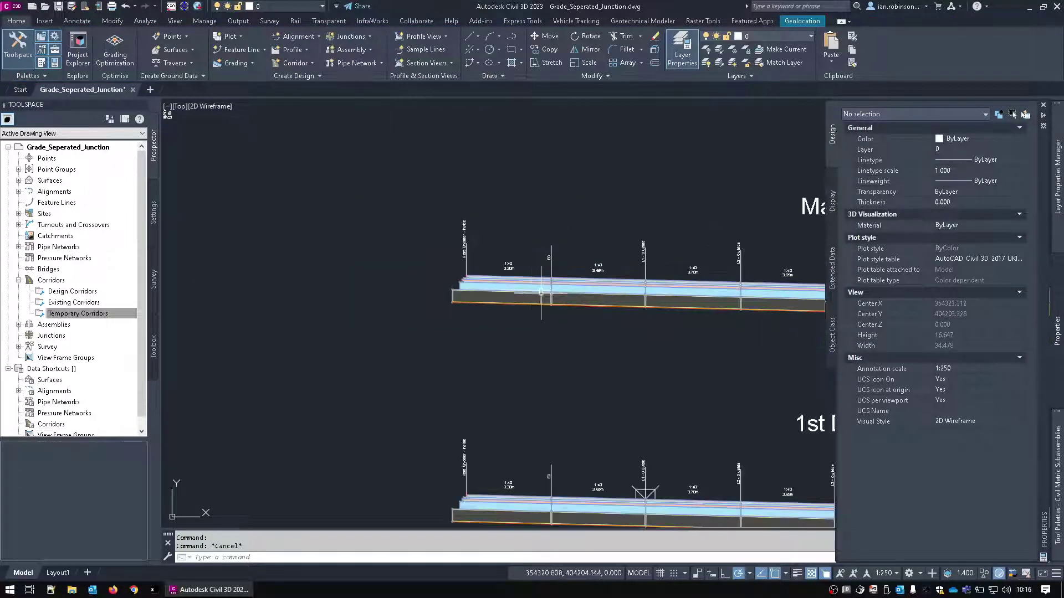
{"action": "middle_click_drag", "start_coordinate": [502, 305], "coordinate": [360, 306]}
{"action": "scroll", "coordinate": [502, 281], "scroll_direction": "up", "scroll_amount": 4}
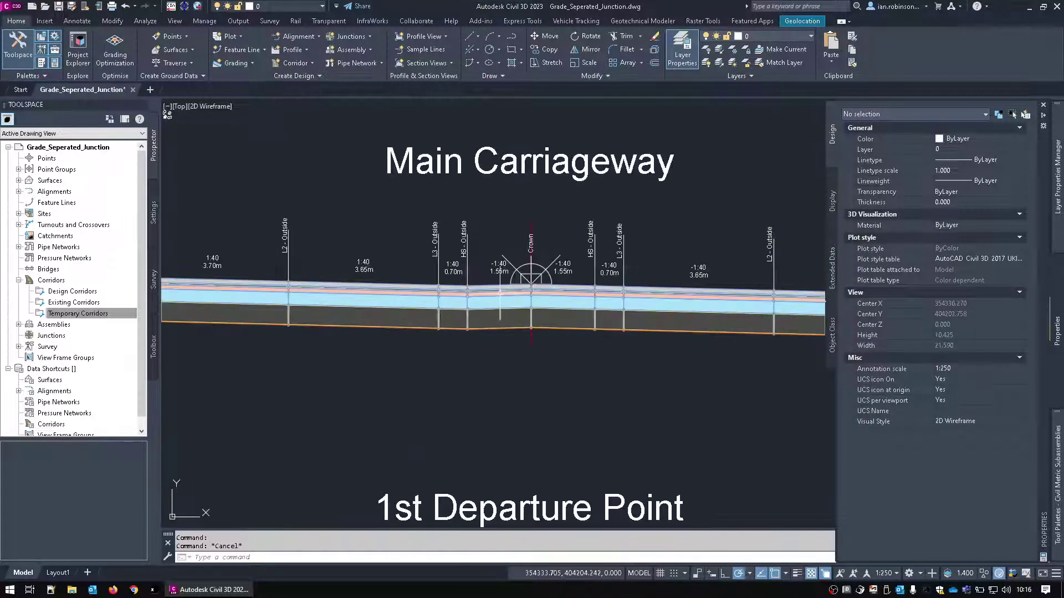
{"action": "left_click", "coordinate": [499, 305]}
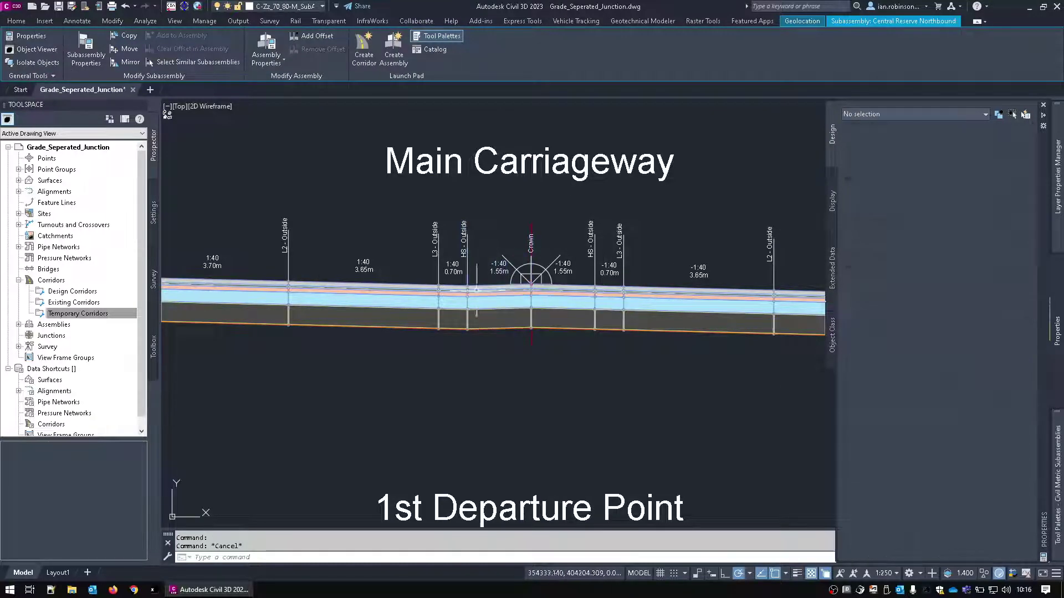
{"action": "key", "text": "Escape"}
{"action": "left_click", "coordinate": [452, 305]}
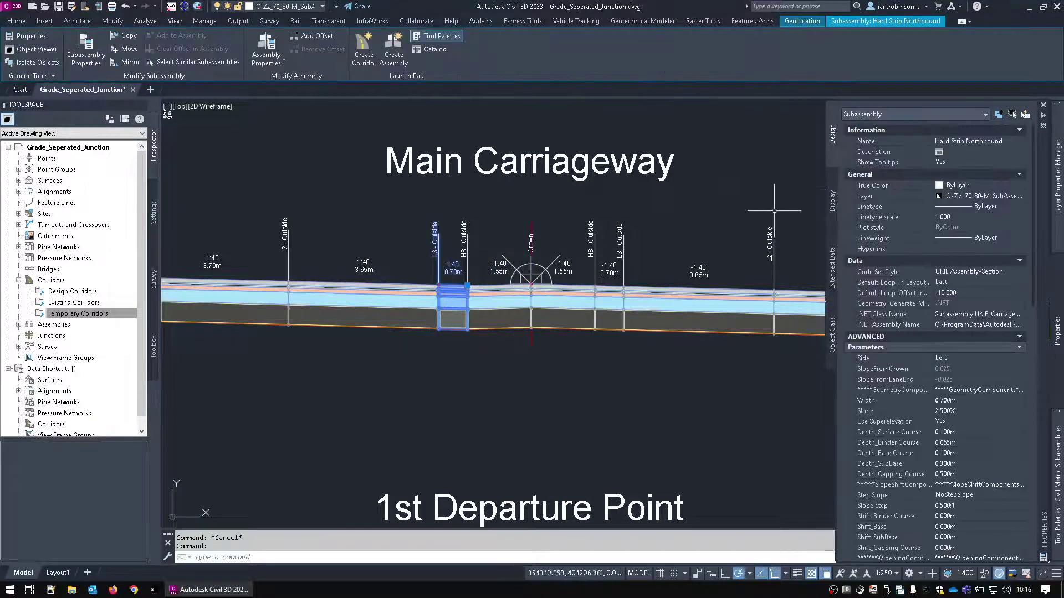
{"action": "key", "text": "Escape"}
{"action": "scroll", "coordinate": [525, 283], "scroll_direction": "down", "scroll_amount": 4}
{"action": "mouse_move", "coordinate": [485, 345]}
{"action": "middle_mouse_down"}
{"action": "mouse_move", "coordinate": [581, 244]}
{"action": "mouse_move", "coordinate": [531, 308]}
{"action": "middle_mouse_up"}
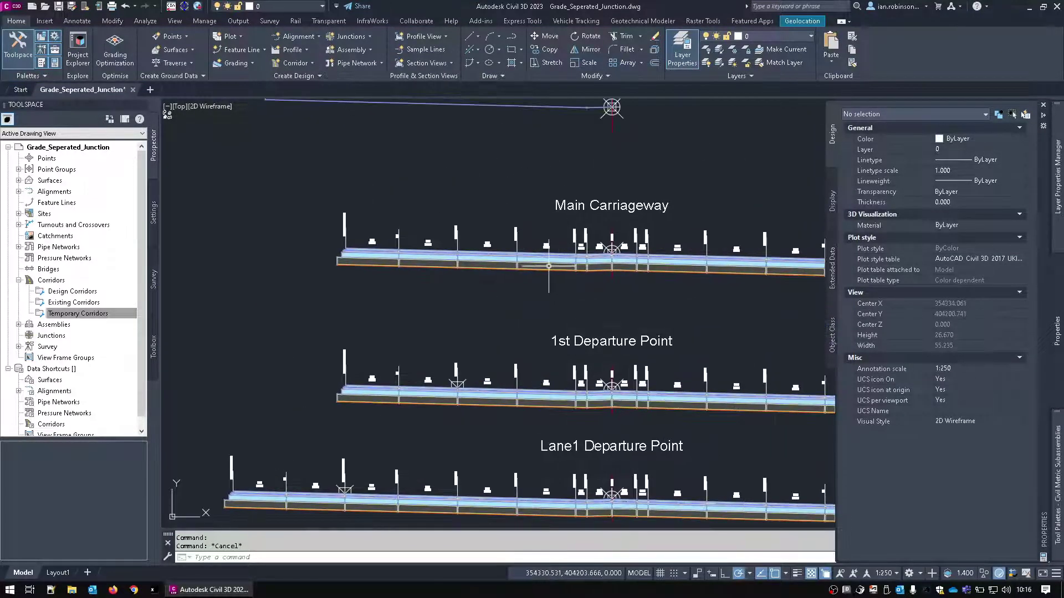
{"action": "mouse_move", "coordinate": [548, 266]}
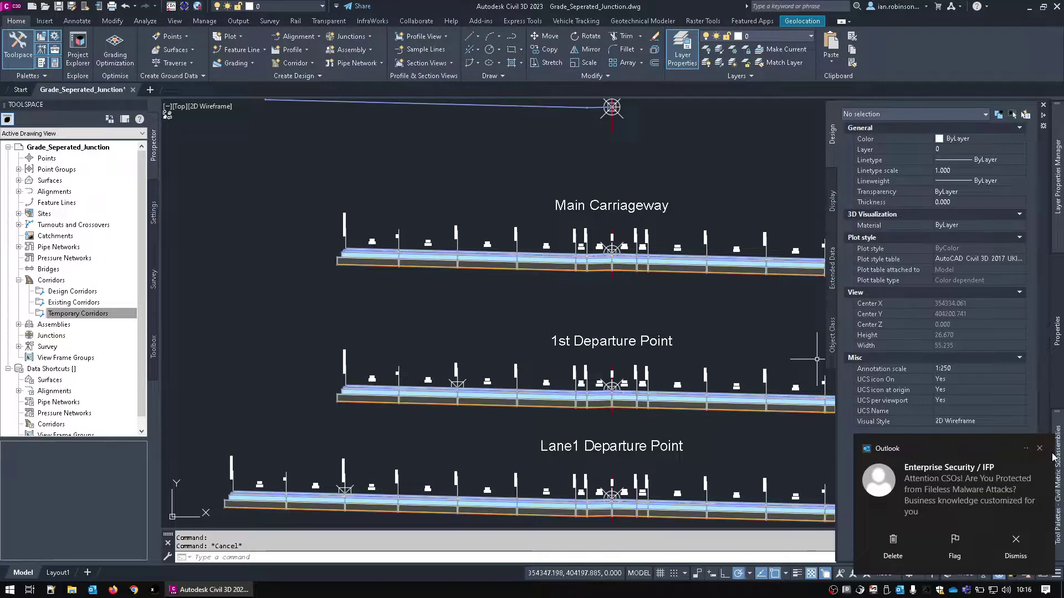
Inspect the default parameters of a carriageway subassembly from the typical road subassemblies without placing it
{"action": "mouse_move", "coordinate": [1057, 459]}
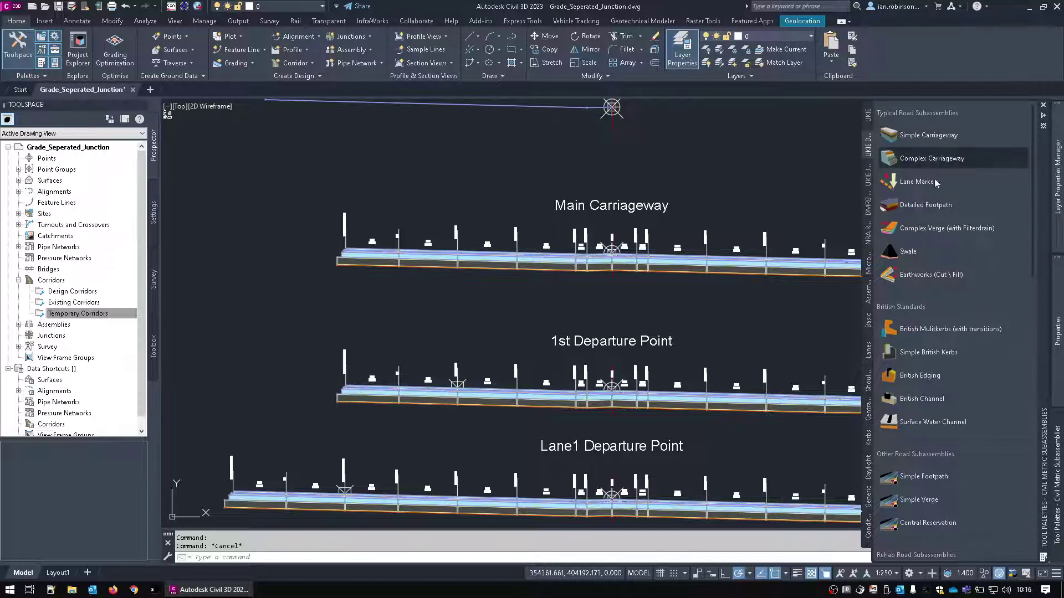
{"action": "left_click", "coordinate": [929, 136]}
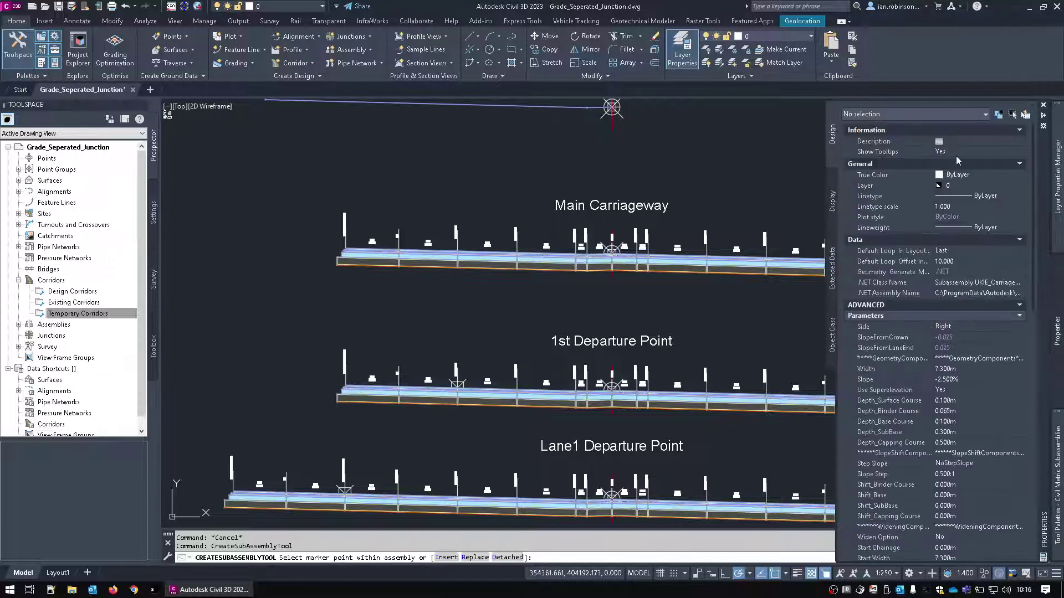
{"action": "mouse_move", "coordinate": [1044, 438]}
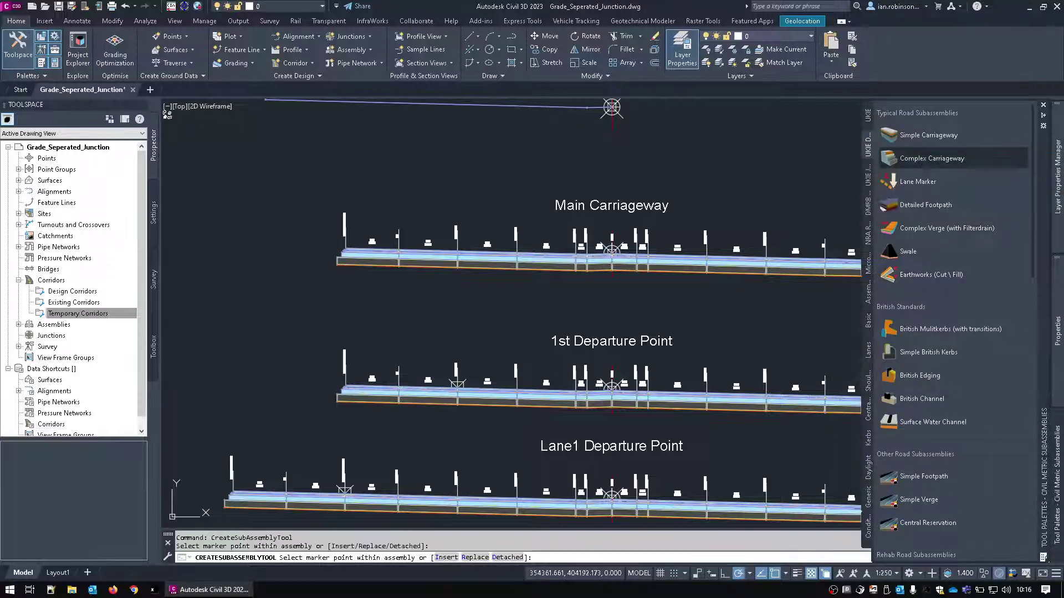
{"action": "mouse_move", "coordinate": [1057, 343]}
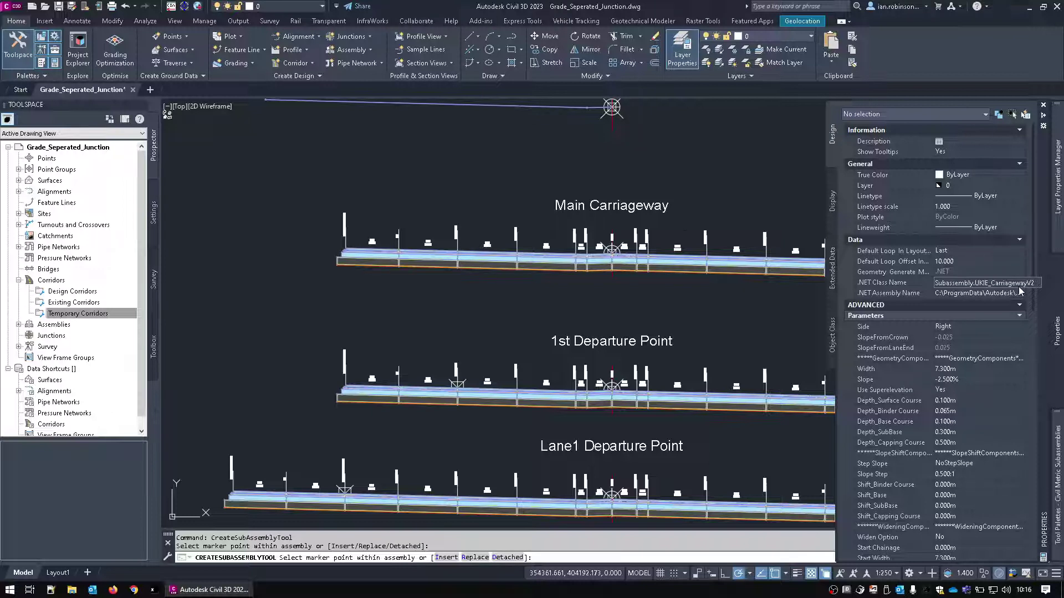
{"action": "key", "text": "Escape"}
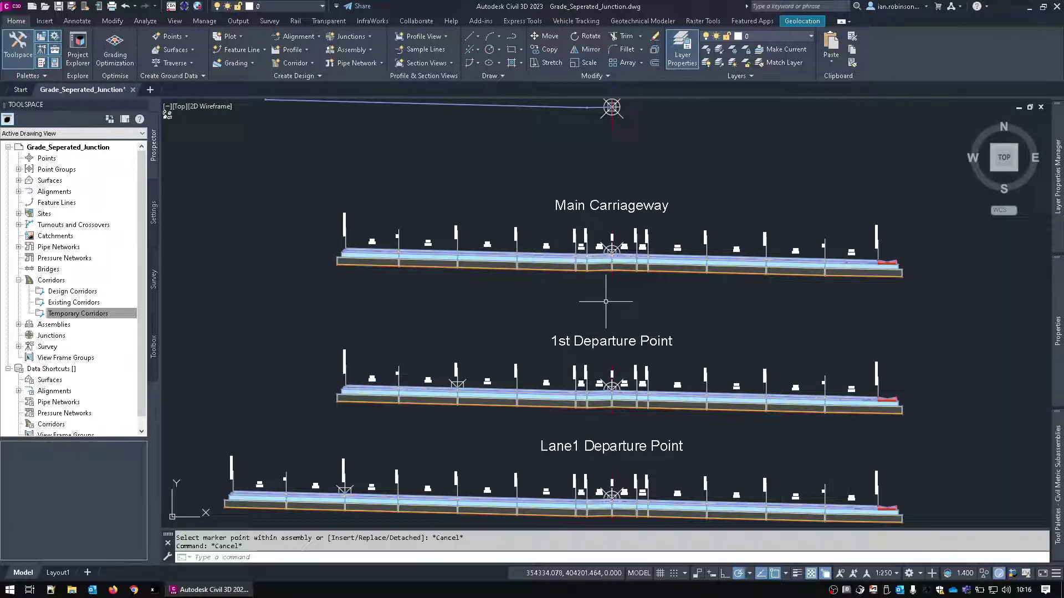
Review the departure point and Slip Road assemblies arranged below the Main Carriageway assembly
{"action": "scroll", "coordinate": [603, 303], "scroll_direction": "down", "scroll_amount": 1}
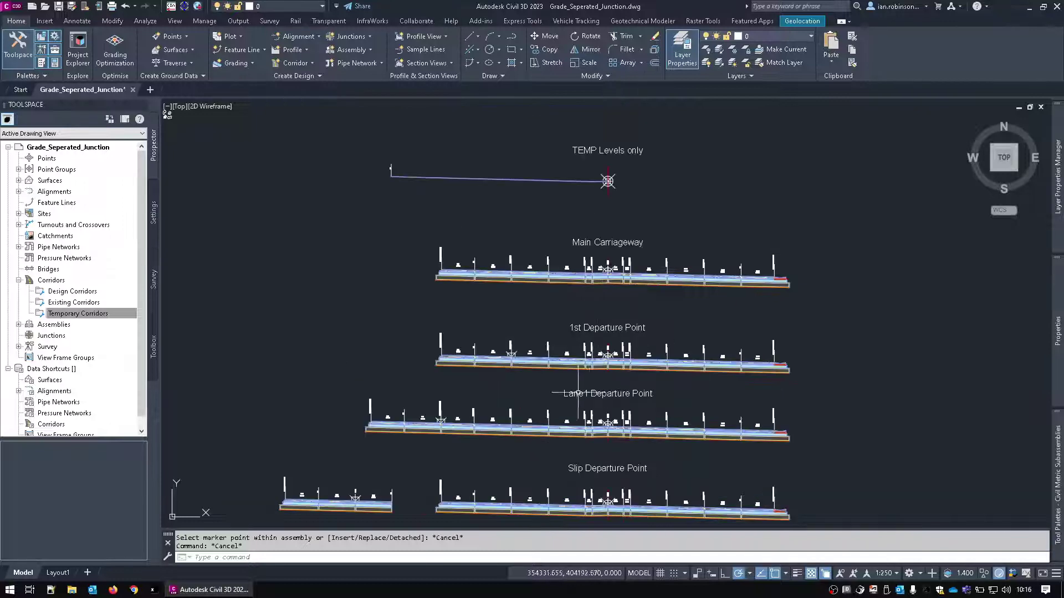
{"action": "middle_click_drag", "start_coordinate": [427, 434], "coordinate": [527, 311]}
{"action": "scroll", "coordinate": [544, 300], "scroll_direction": "up", "scroll_amount": 2}
{"action": "scroll", "coordinate": [550, 293], "scroll_direction": "down", "scroll_amount": 2}
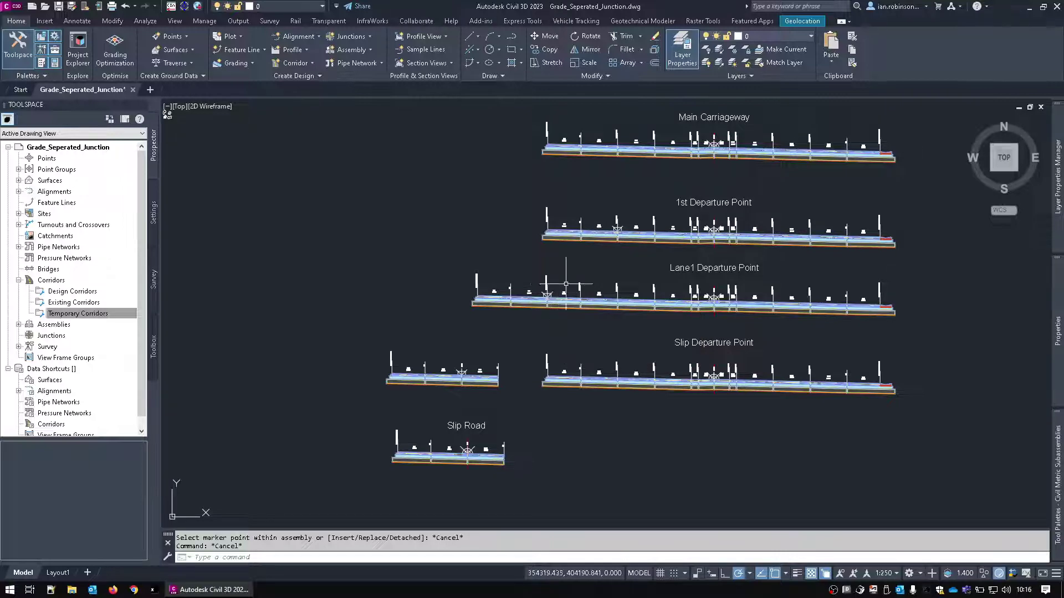
{"action": "scroll", "coordinate": [554, 294], "scroll_direction": "down", "scroll_amount": 4}
{"action": "scroll", "coordinate": [469, 351], "scroll_direction": "up", "scroll_amount": 5}
Examine the J26 - NB Slip - M58 alignment and its labelled departure points alongside the main carriageway in plan
{"action": "middle_click_drag", "start_coordinate": [469, 351], "coordinate": [817, 350]}
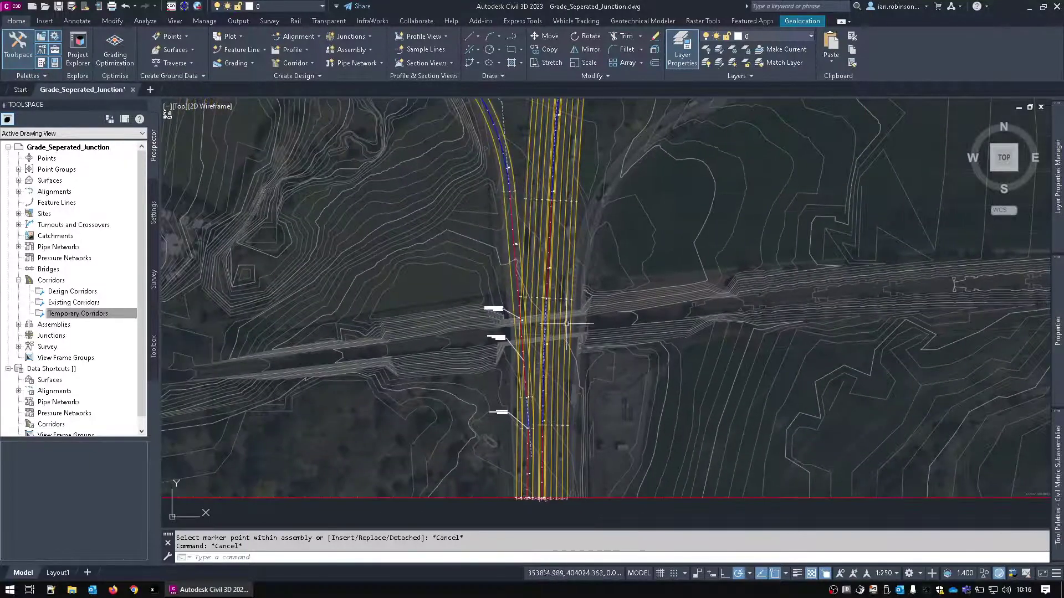
{"action": "scroll", "coordinate": [536, 240], "scroll_direction": "up", "scroll_amount": 2}
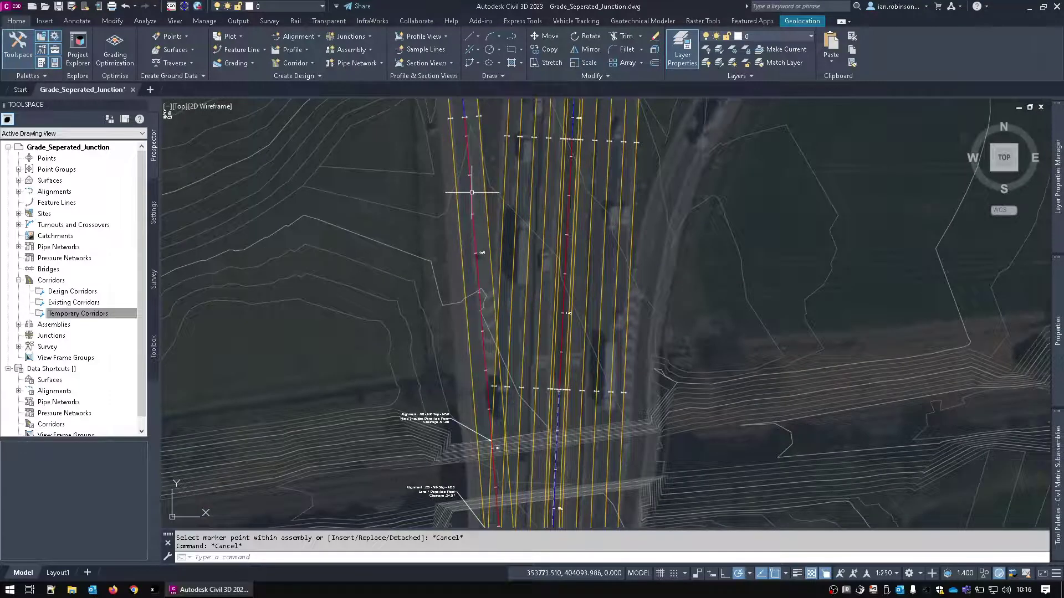
{"action": "left_click", "coordinate": [480, 368]}
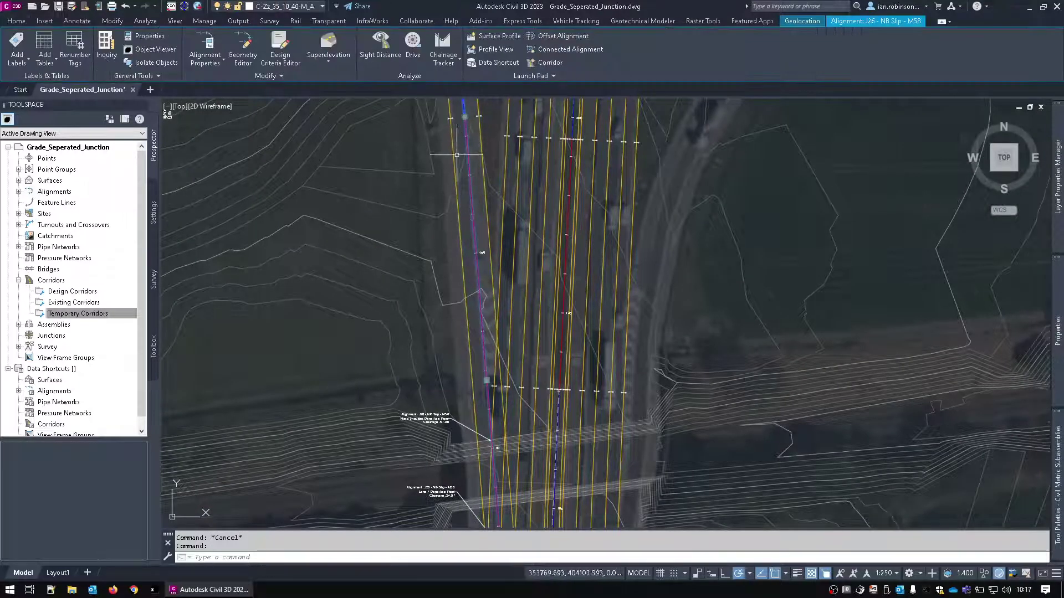
{"action": "middle_click_drag", "start_coordinate": [479, 427], "coordinate": [494, 256]}
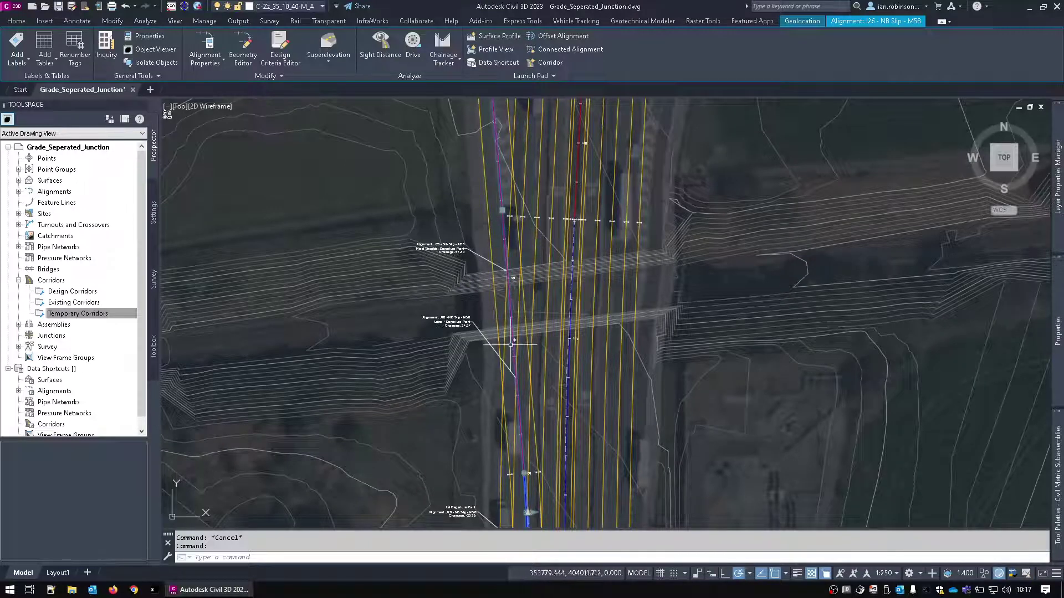
{"action": "middle_click_drag", "start_coordinate": [517, 394], "coordinate": [504, 242]}
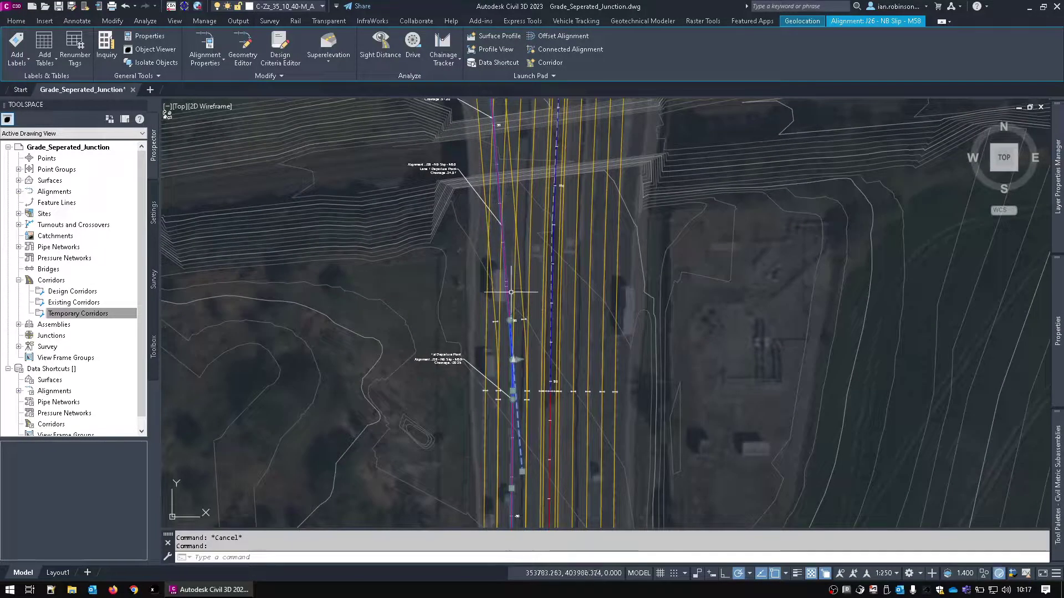
{"action": "mouse_move", "coordinate": [505, 440]}
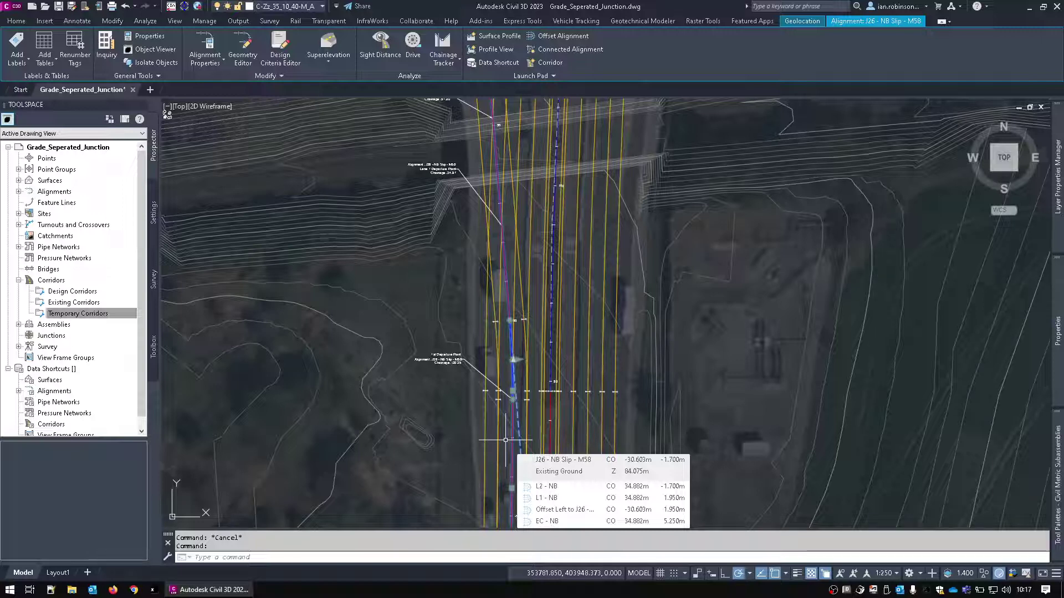
{"action": "key", "text": "Escape"}
{"action": "scroll", "coordinate": [542, 235], "scroll_direction": "down", "scroll_amount": 3}
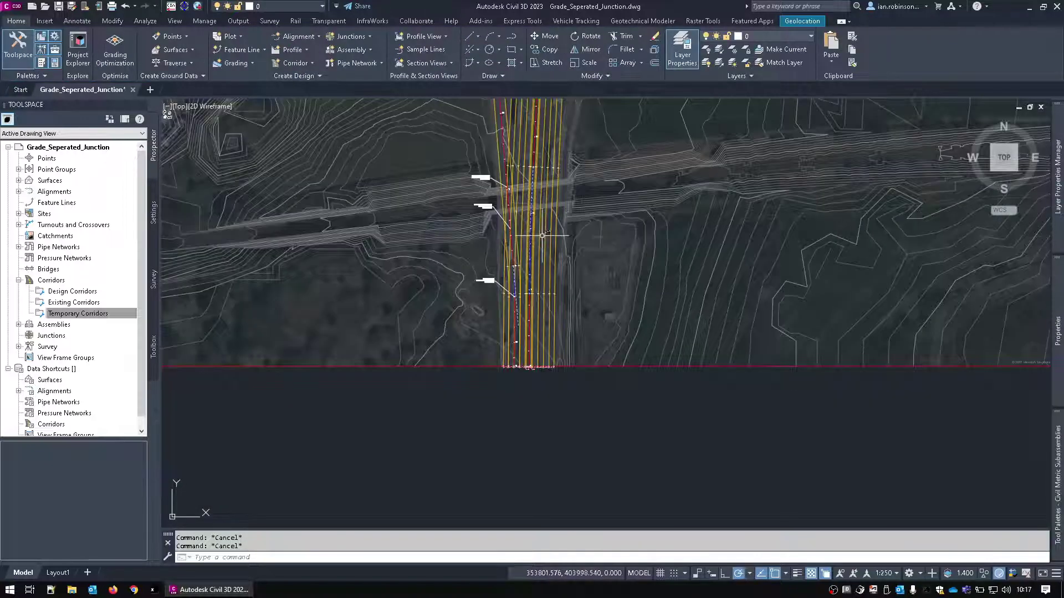
{"action": "middle_click_drag", "start_coordinate": [542, 236], "coordinate": [479, 345]}
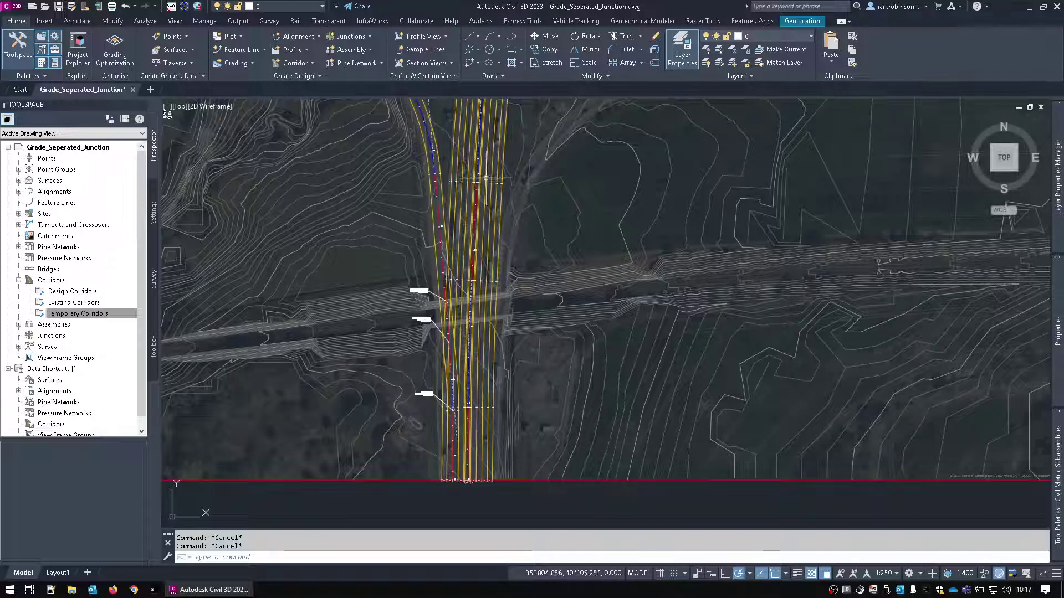
{"action": "scroll", "coordinate": [449, 249], "scroll_direction": "up", "scroll_amount": 4}
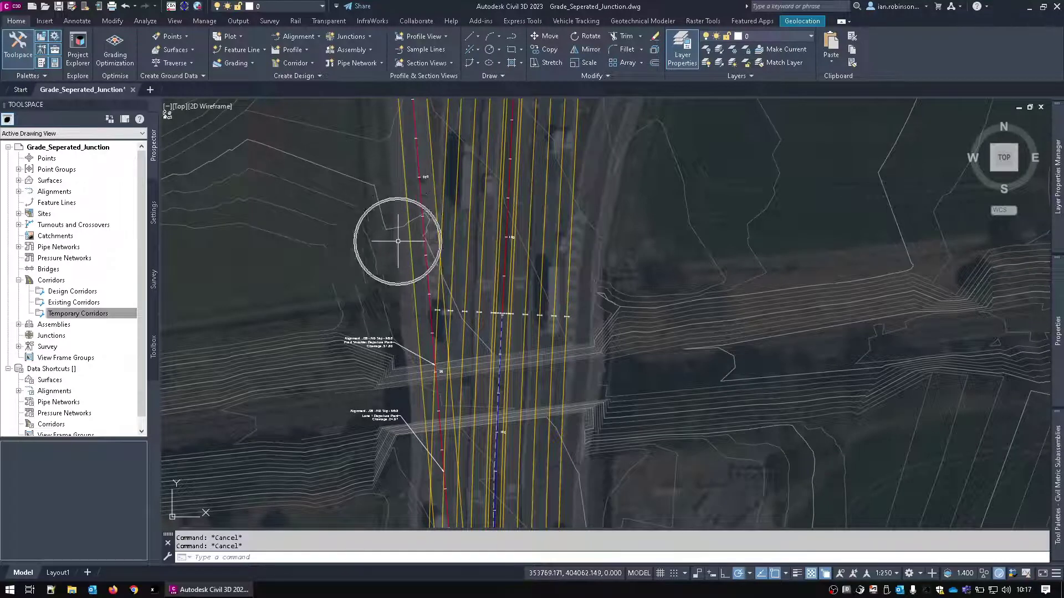
{"action": "mouse_move", "coordinate": [398, 242]}
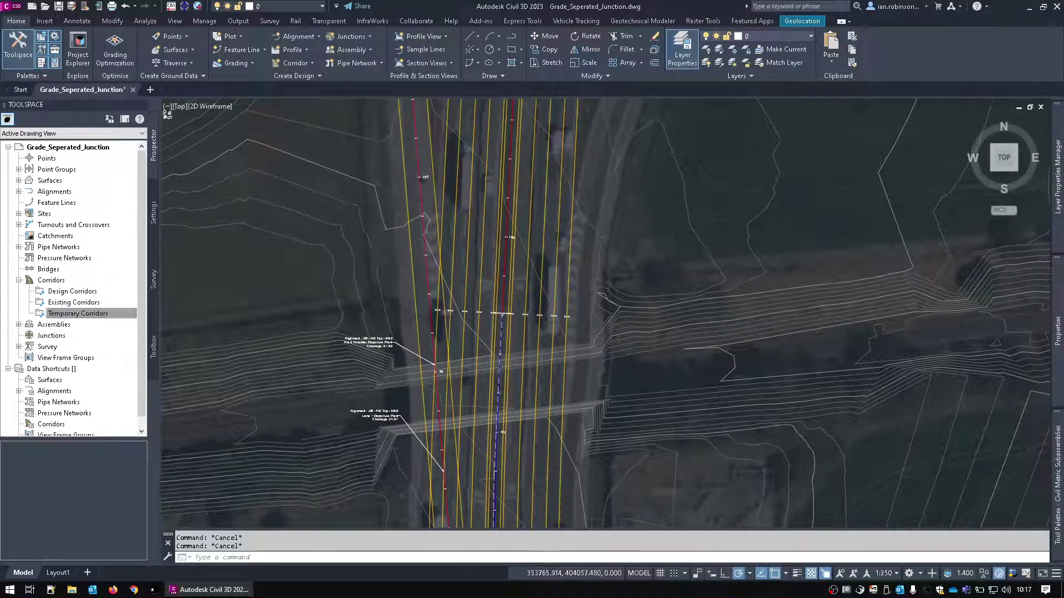
Examine the TEMP Levels only assembly in relation to the lanes of the Main Carriageway assembly below it
{"action": "scroll", "coordinate": [394, 272], "scroll_direction": "down", "scroll_amount": 10}
{"action": "middle_click_drag", "start_coordinate": [720, 132], "coordinate": [686, 264]}
{"action": "scroll", "coordinate": [686, 266], "scroll_direction": "up", "scroll_amount": 3}
{"action": "scroll", "coordinate": [685, 435], "scroll_direction": "up", "scroll_amount": 5}
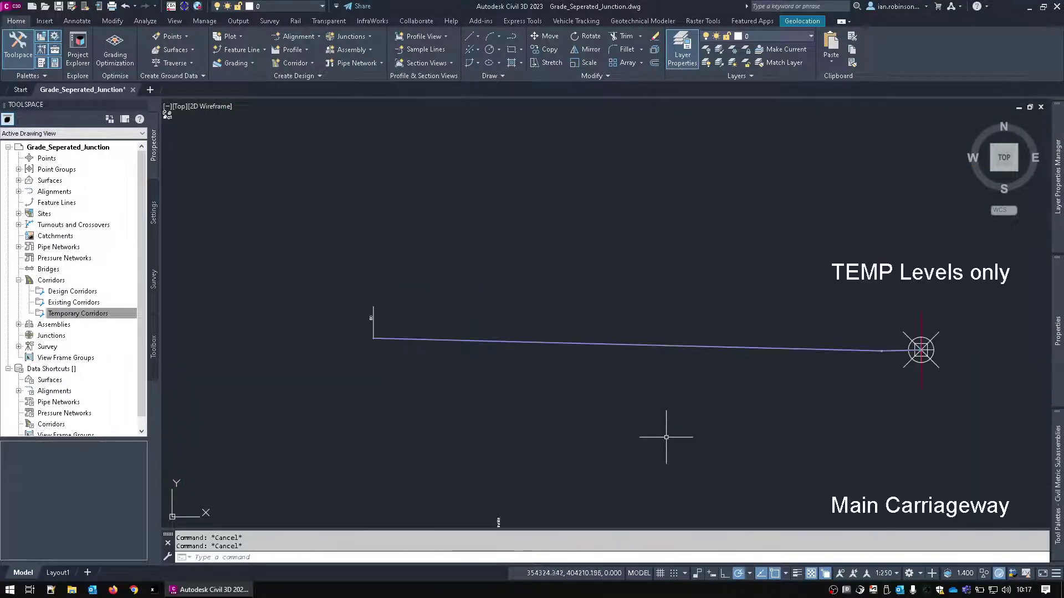
{"action": "middle_click_drag", "start_coordinate": [735, 387], "coordinate": [721, 306]}
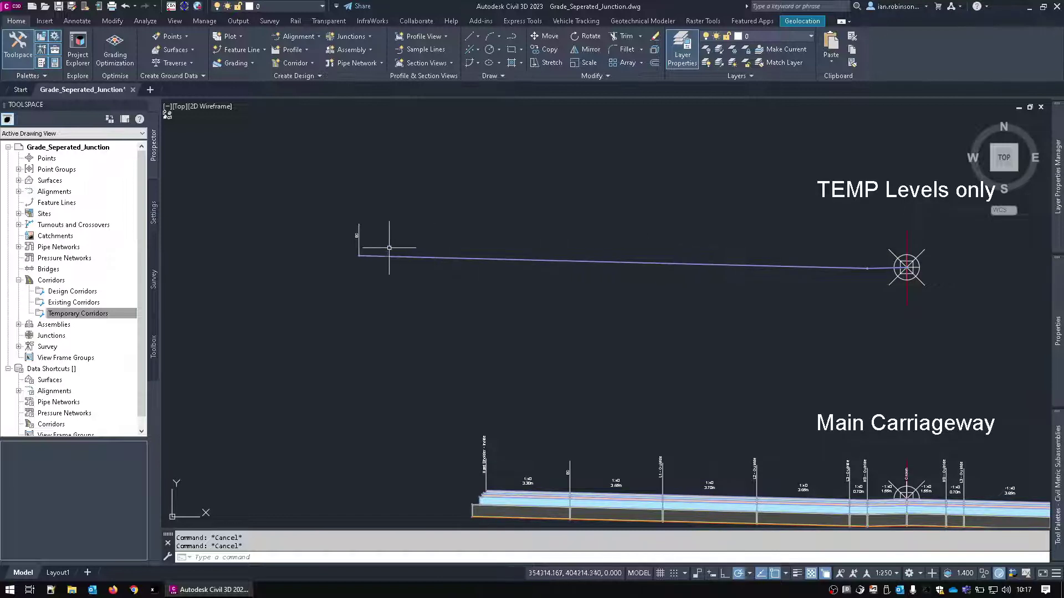
{"action": "middle_click_drag", "start_coordinate": [627, 334], "coordinate": [601, 227]}
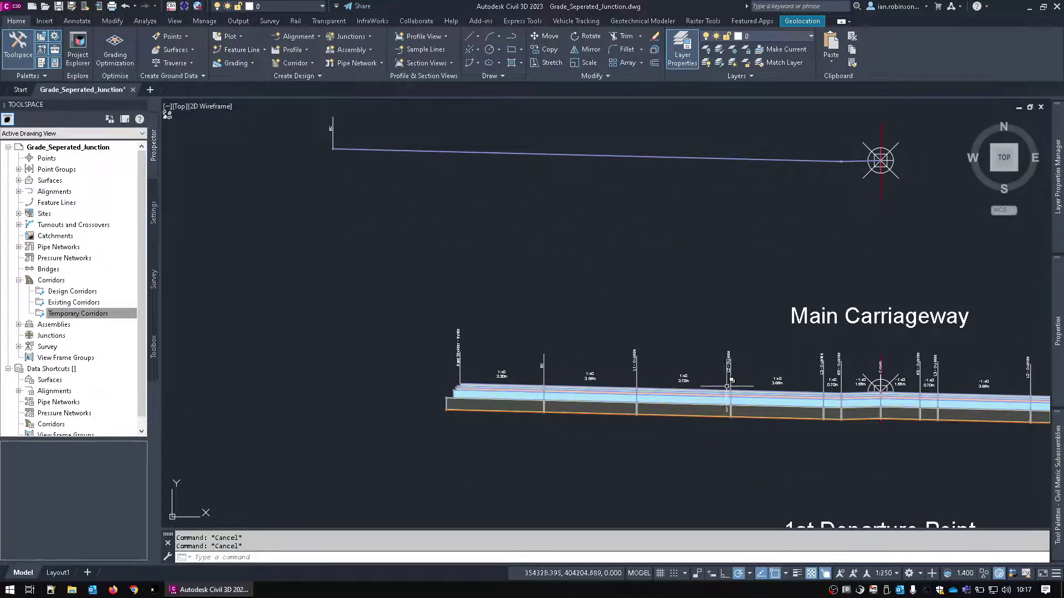
{"action": "scroll", "coordinate": [599, 299], "scroll_direction": "down", "scroll_amount": 8}
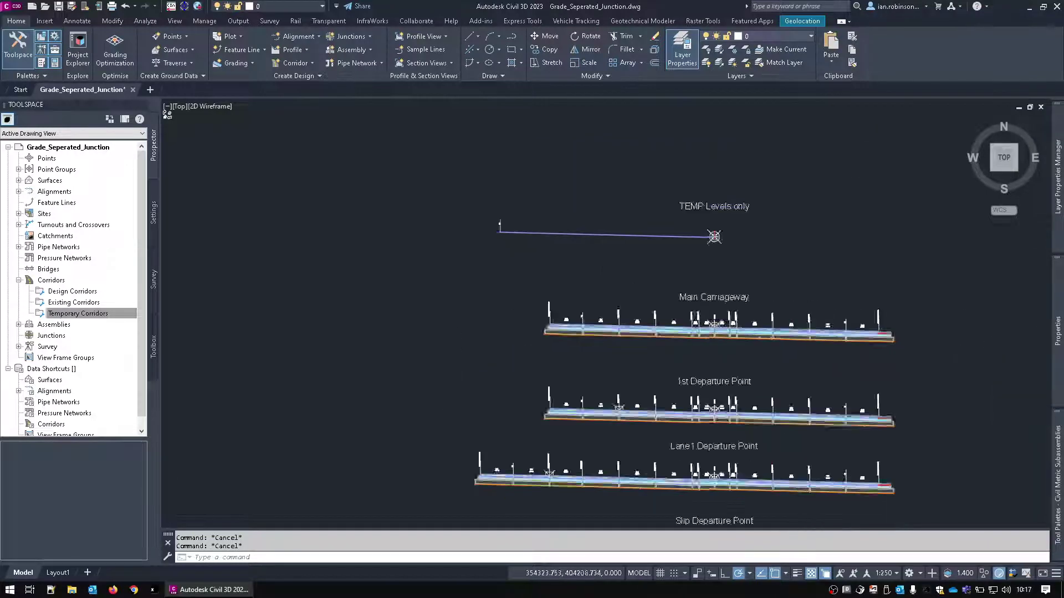
Create a corridor named TEMP LEVELS J26N - Slip from alignment M6, profile _VP1 - M6 and the Temp Levels for NB Slip - M58 assembly
{"action": "middle_click_drag", "start_coordinate": [162, 295], "coordinate": [429, 240]}
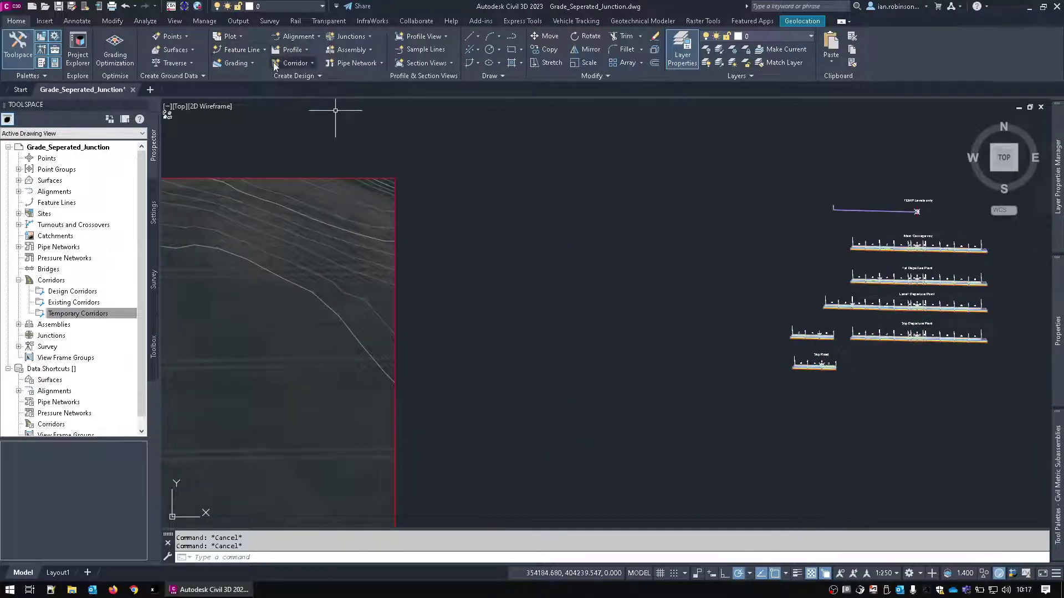
{"action": "left_click", "coordinate": [290, 66]}
{"action": "left_click", "coordinate": [305, 82]}
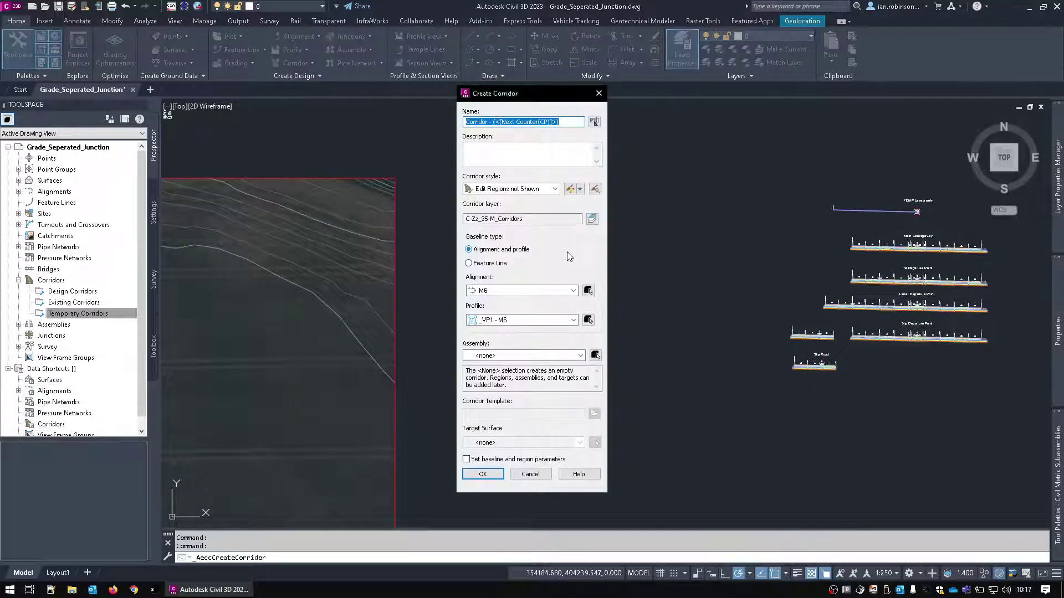
{"action": "type", "text": "TEM"}
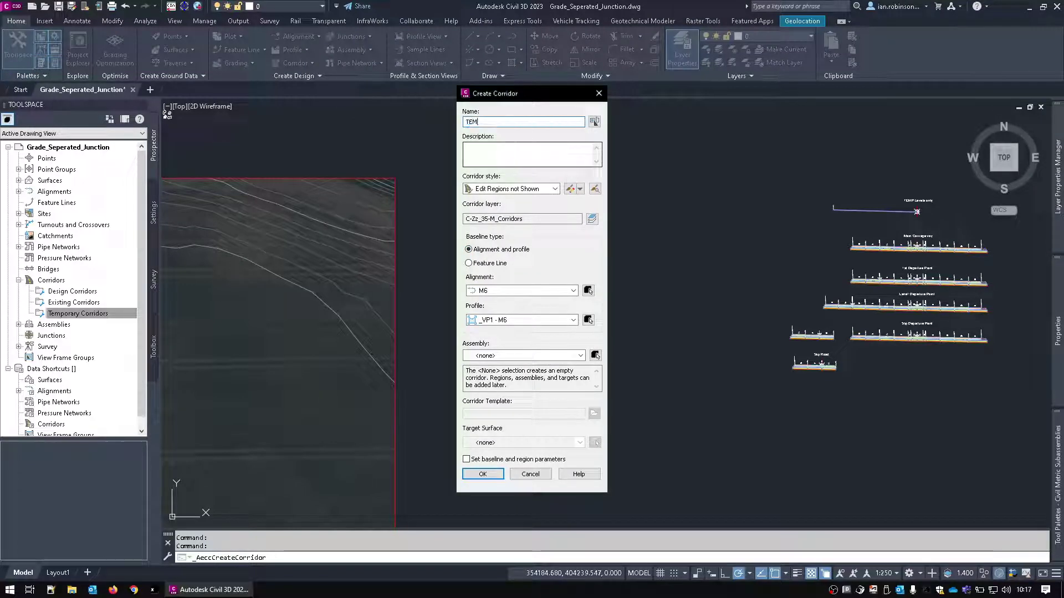
{"action": "type", "text": "P LEVELS"}
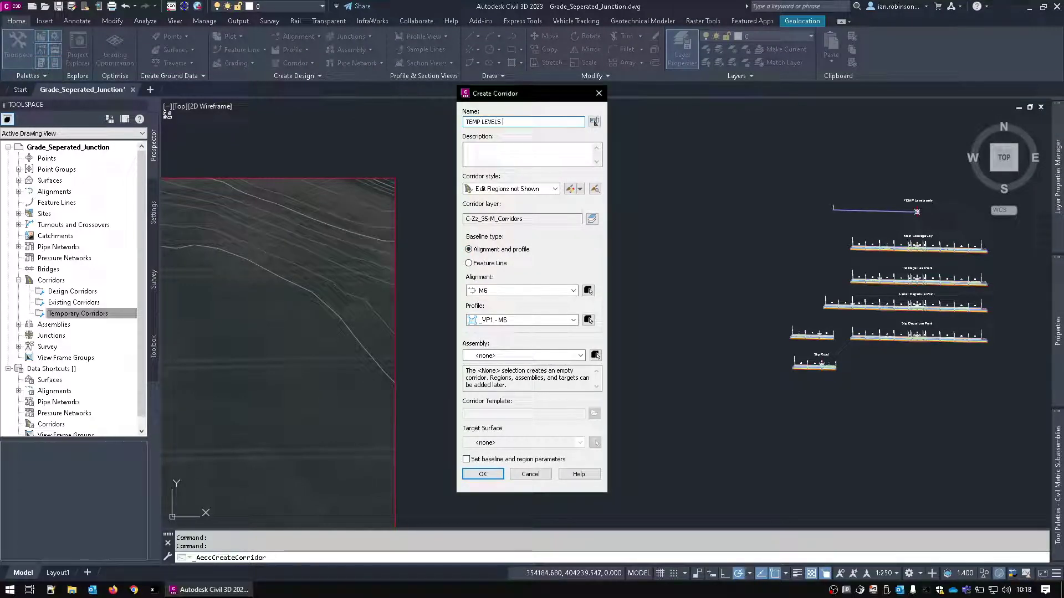
{"action": "type", "text": " J26N - Slip"}
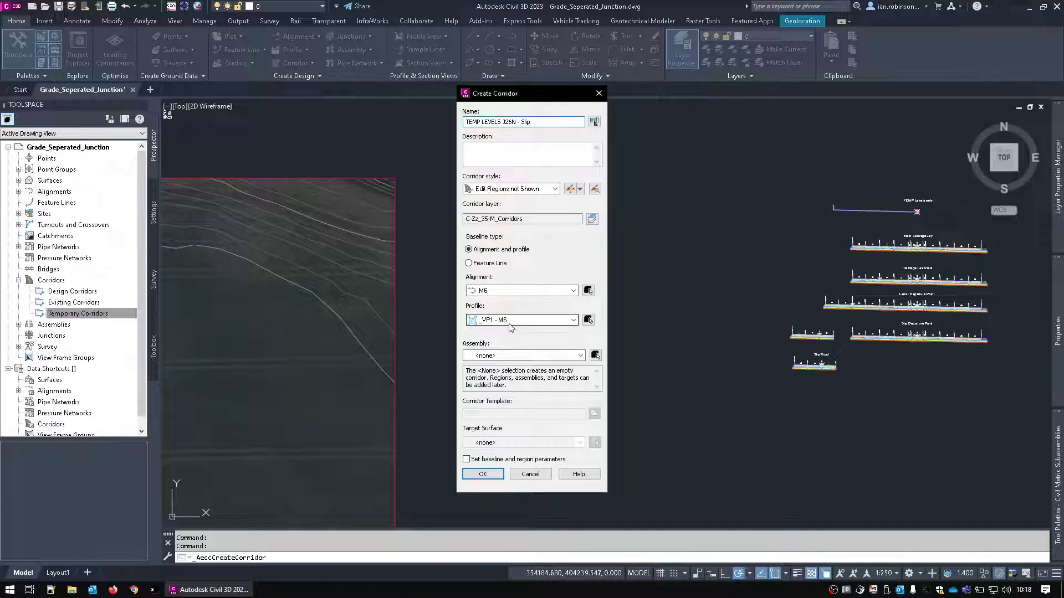
{"action": "left_click", "coordinate": [514, 358]}
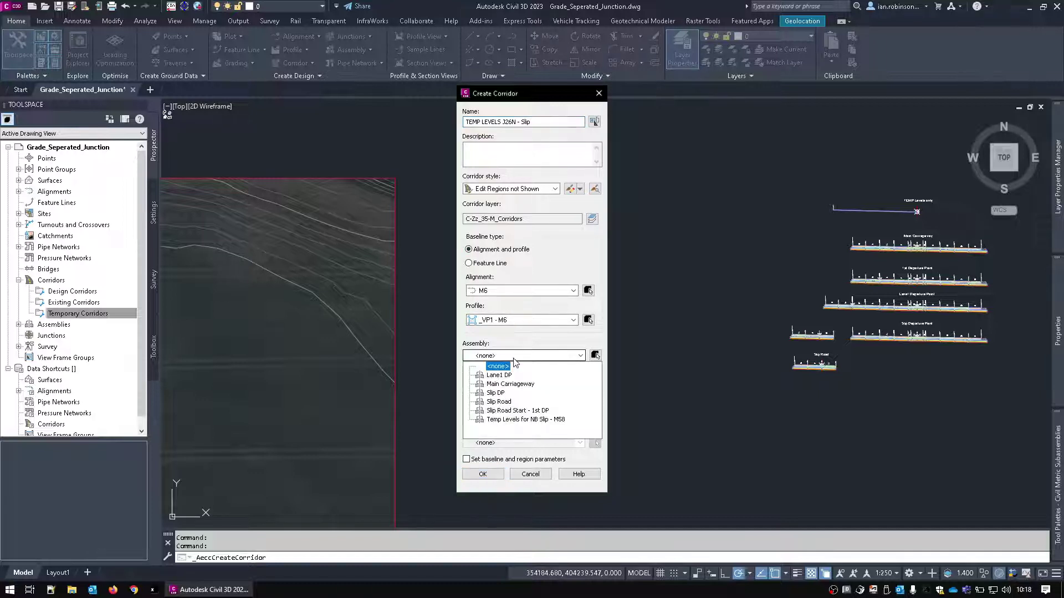
{"action": "left_click", "coordinate": [510, 420]}
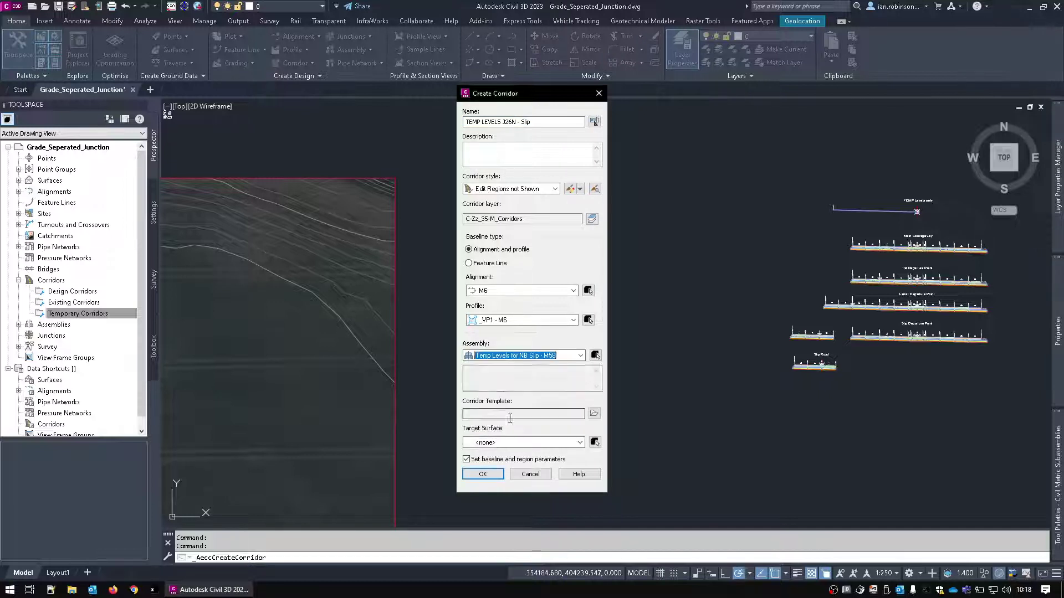
{"action": "left_click", "coordinate": [488, 476]}
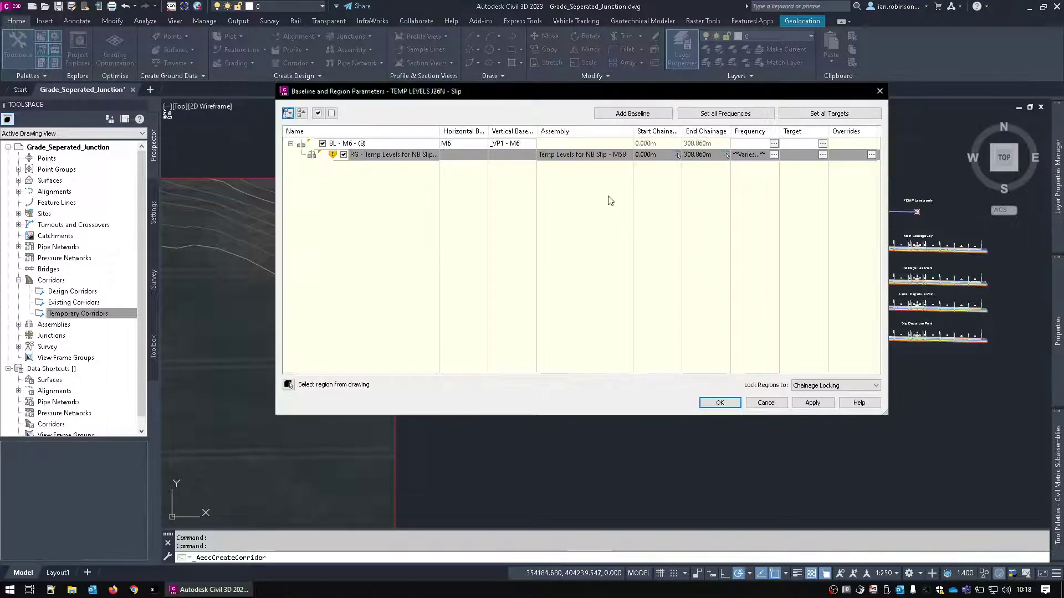
Set the region's start chainage to 40.212 m by picking along the M6 baseline just before the 1st Departure Point
{"action": "left_click", "coordinate": [678, 156]}
{"action": "scroll", "coordinate": [397, 427], "scroll_direction": "down", "scroll_amount": 2}
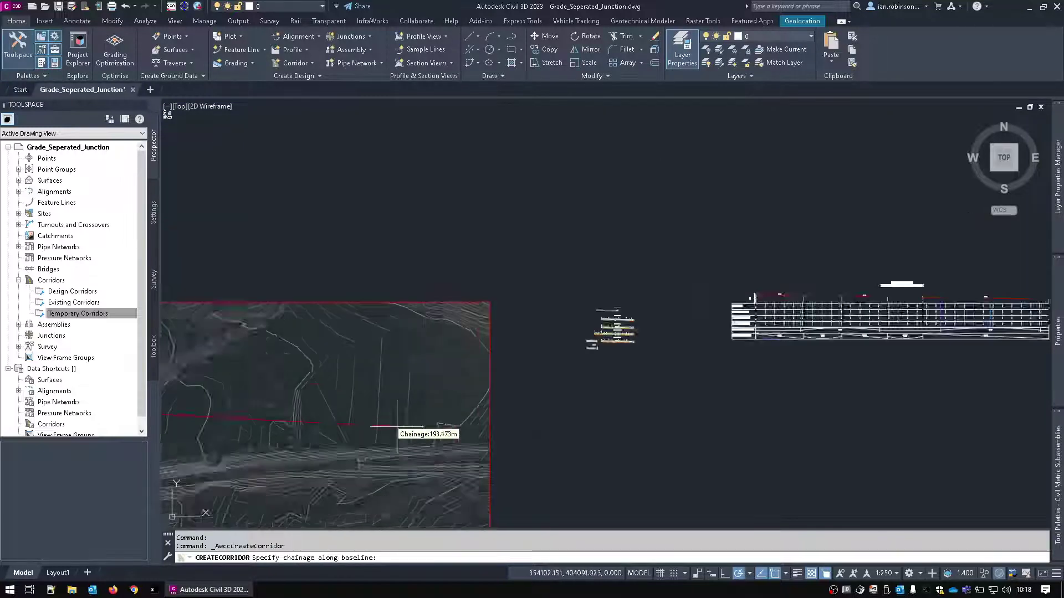
{"action": "mouse_move", "coordinate": [396, 422]}
{"action": "middle_mouse_down"}
{"action": "mouse_move", "coordinate": [482, 368]}
{"action": "mouse_move", "coordinate": [654, 193]}
{"action": "middle_mouse_up"}
{"action": "scroll", "coordinate": [493, 263], "scroll_direction": "up", "scroll_amount": 1}
{"action": "scroll", "coordinate": [477, 274], "scroll_direction": "up", "scroll_amount": 5}
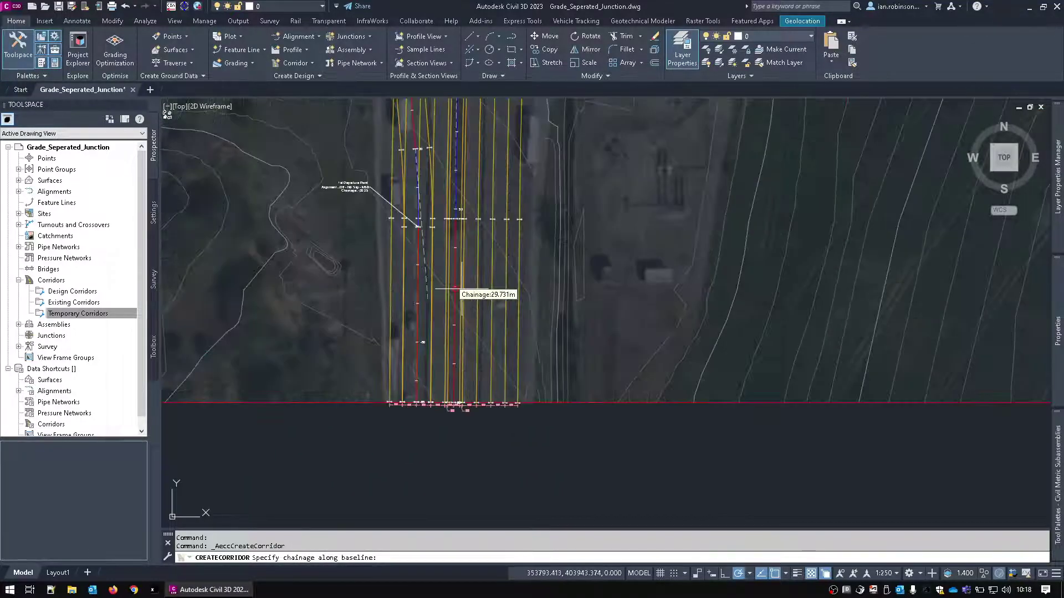
{"action": "scroll", "coordinate": [451, 266], "scroll_direction": "up", "scroll_amount": 3}
{"action": "scroll", "coordinate": [382, 219], "scroll_direction": "up", "scroll_amount": 1}
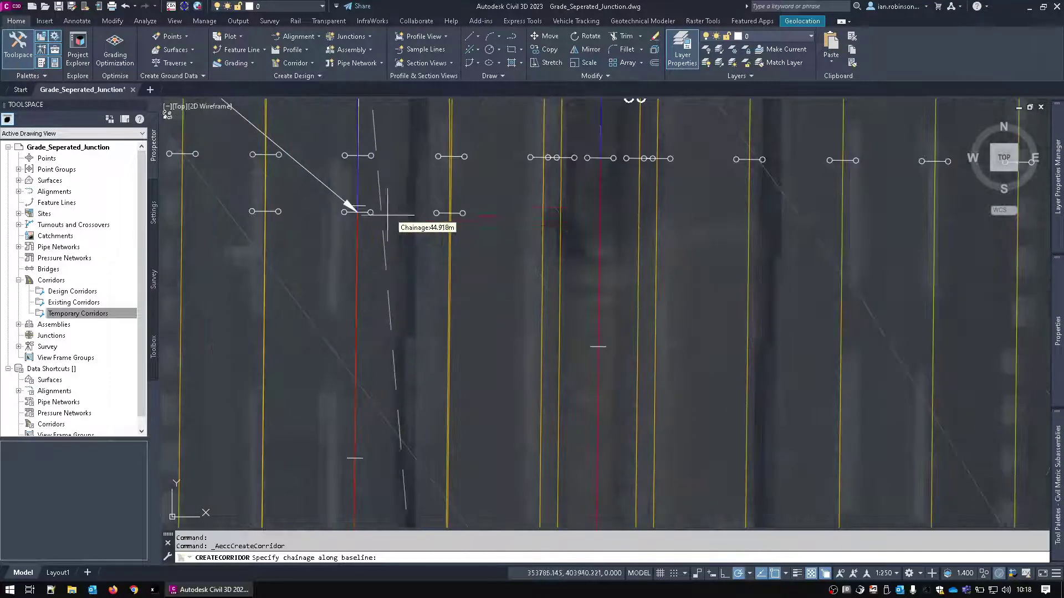
{"action": "scroll", "coordinate": [382, 227], "scroll_direction": "down", "scroll_amount": 3}
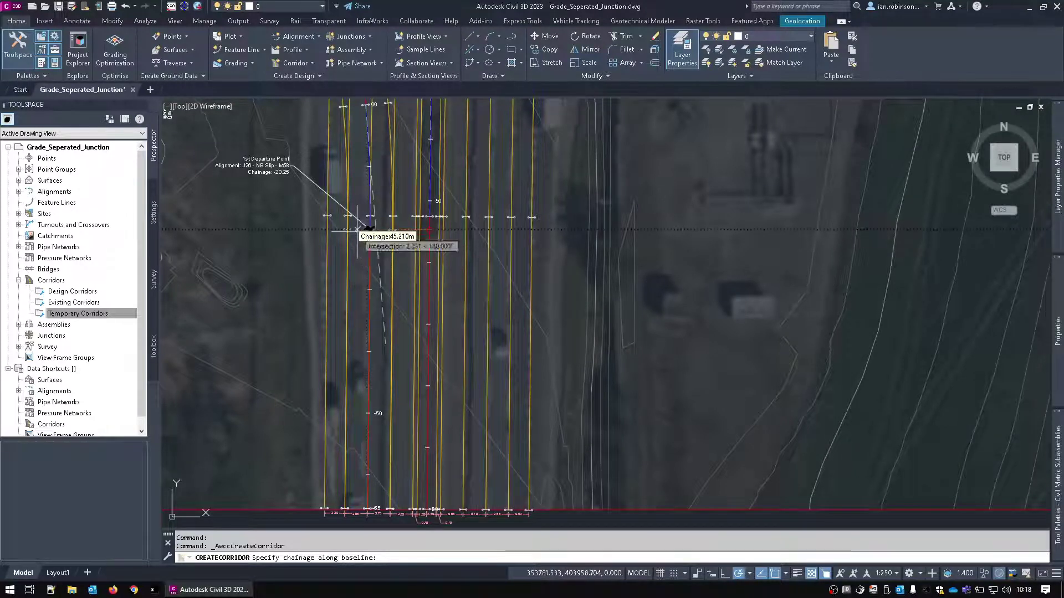
{"action": "left_click", "coordinate": [288, 259]}
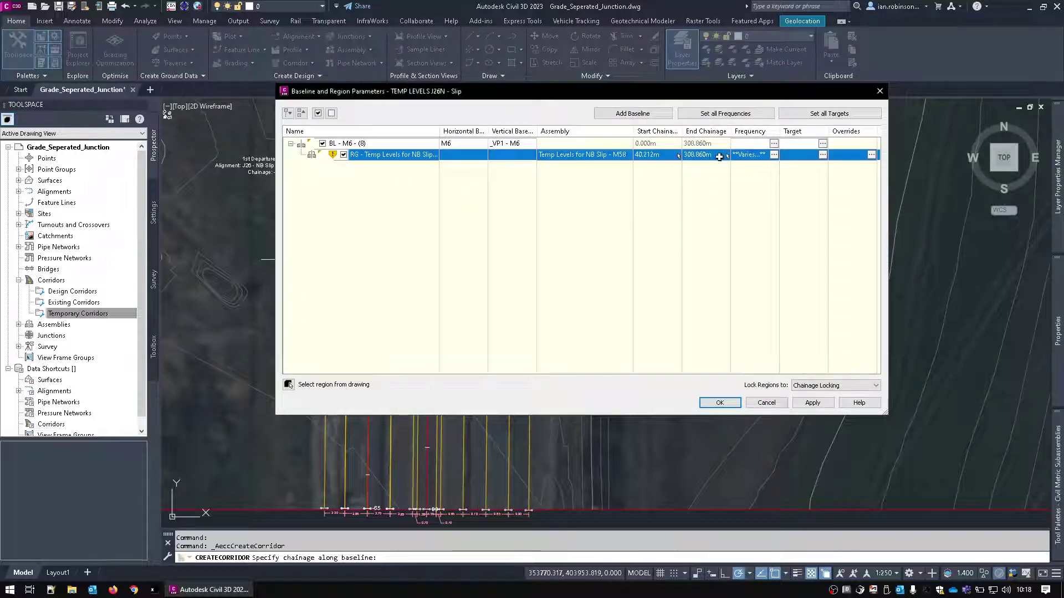
Set the region's end chainage to 176.223 m by picking along the M6 baseline, and rebuild the corridor
{"action": "left_click", "coordinate": [727, 156]}
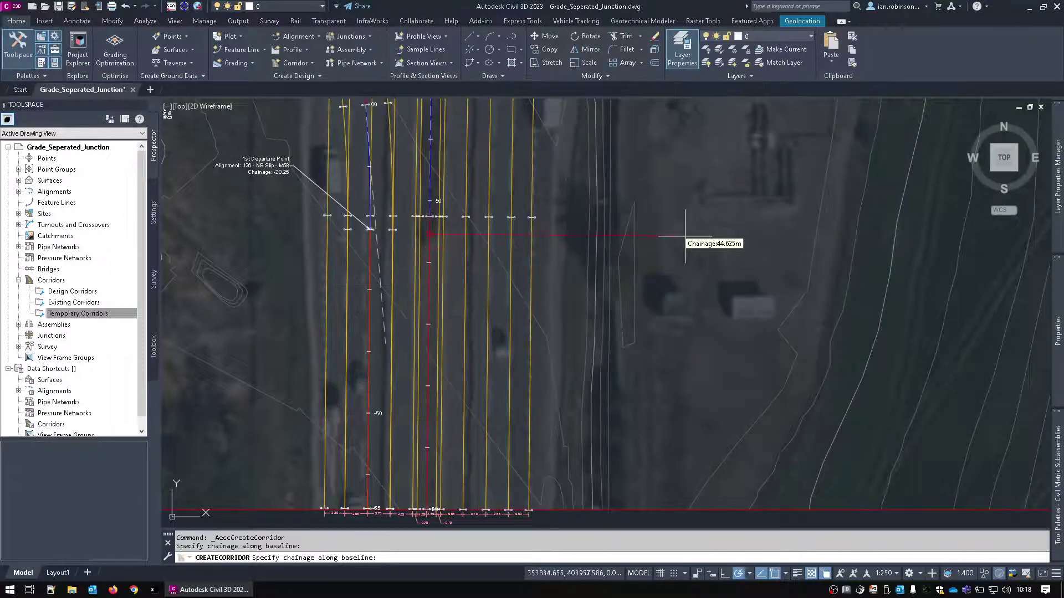
{"action": "scroll", "coordinate": [687, 237], "scroll_direction": "down", "scroll_amount": 5}
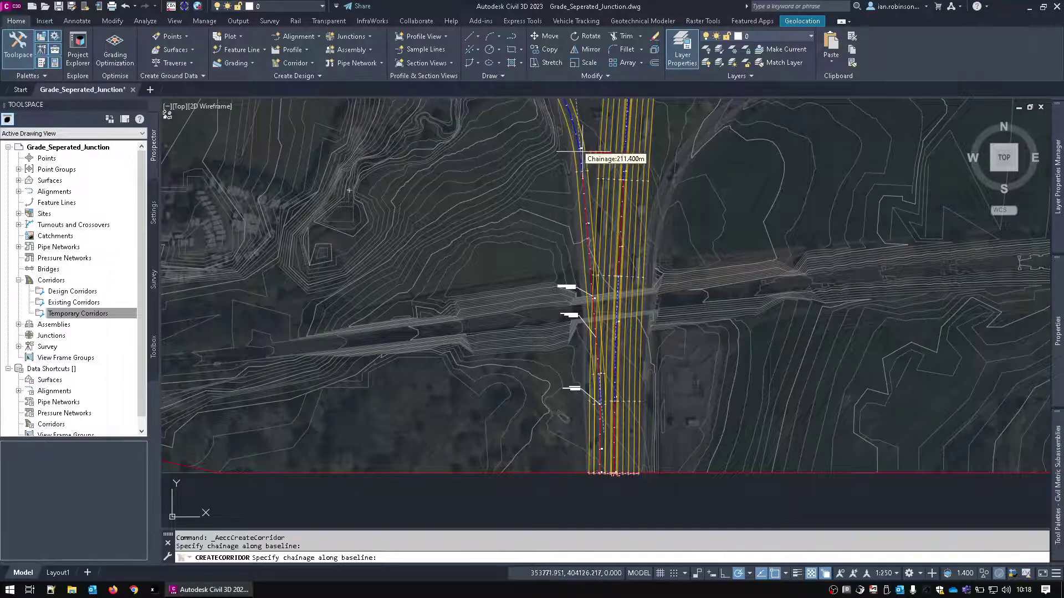
{"action": "scroll", "coordinate": [580, 151], "scroll_direction": "up", "scroll_amount": 8}
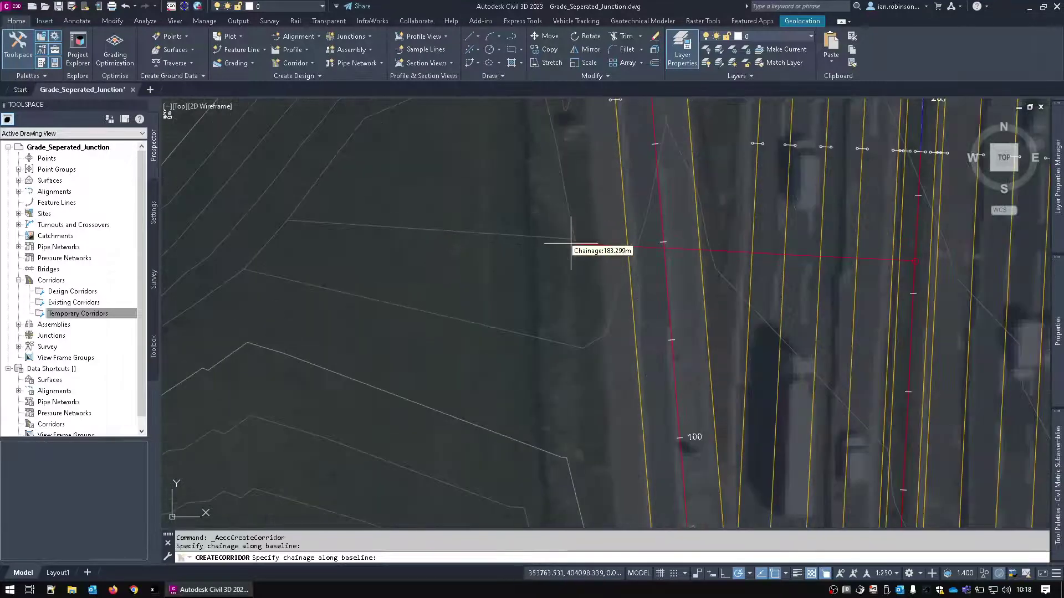
{"action": "left_click", "coordinate": [494, 309]}
{"action": "left_click", "coordinate": [720, 402]}
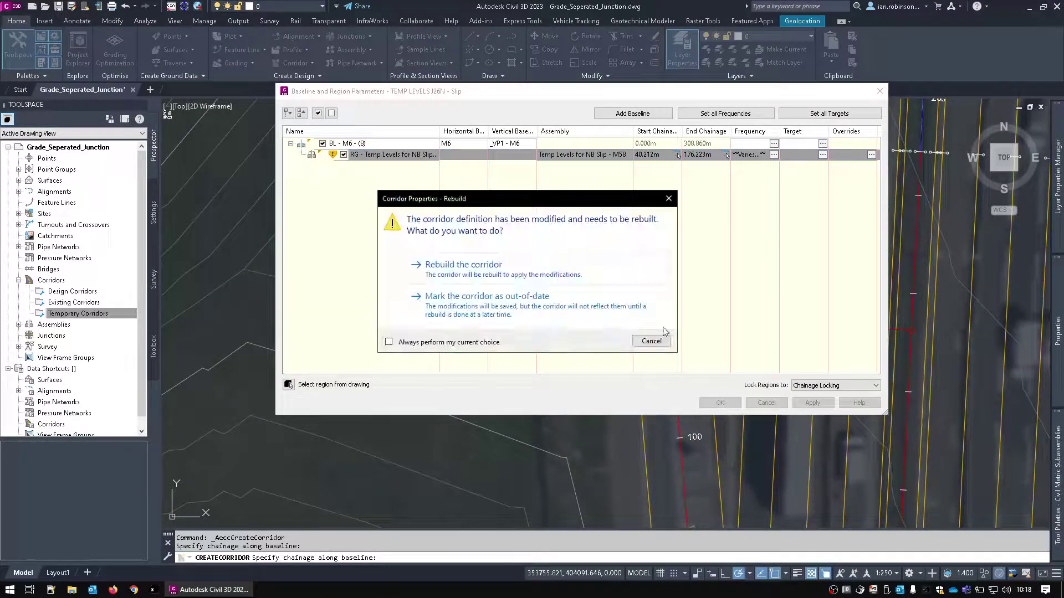
{"action": "left_click", "coordinate": [521, 274]}
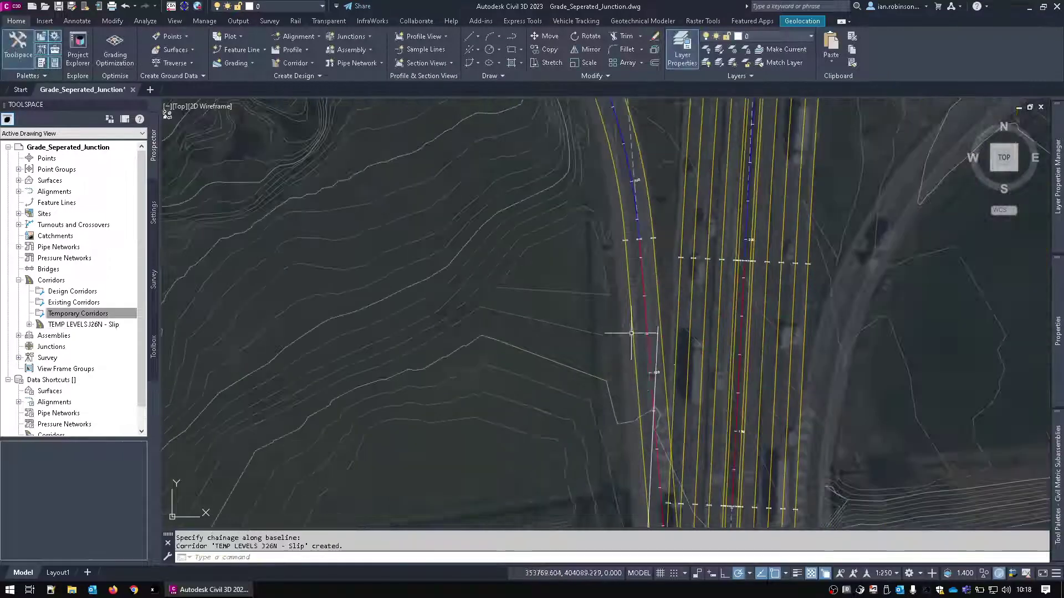
Set the code set style of the TEMP LEVELS J26N - Slip corridor to Plan View (with Links shown)
{"action": "mouse_move", "coordinate": [659, 416]}
{"action": "middle_mouse_down"}
{"action": "mouse_move", "coordinate": [667, 404]}
{"action": "mouse_move", "coordinate": [648, 178]}
{"action": "middle_mouse_up"}
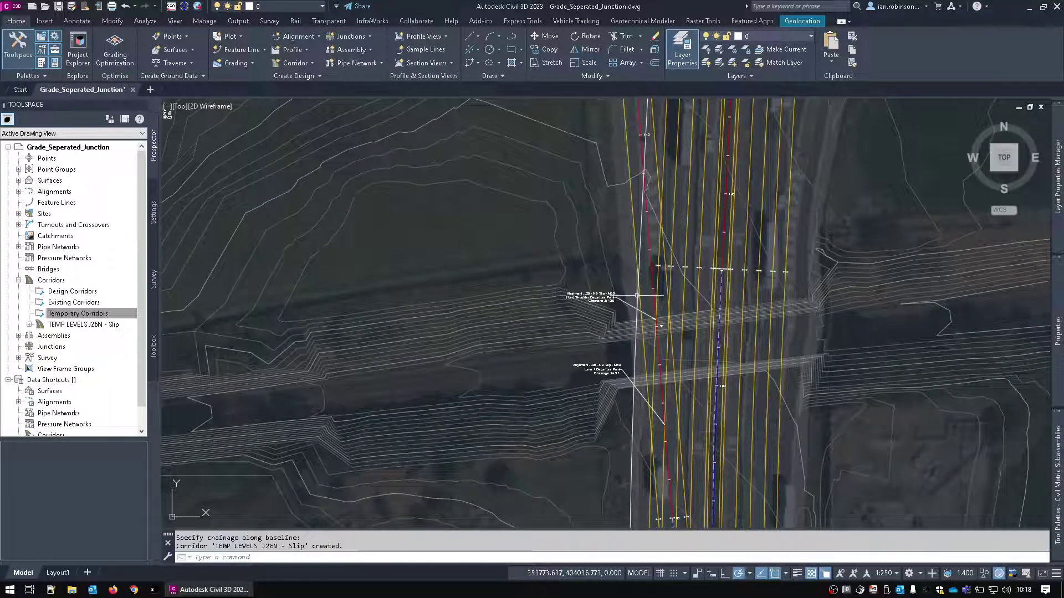
{"action": "left_click", "coordinate": [636, 295]}
{"action": "mouse_move", "coordinate": [1057, 331]}
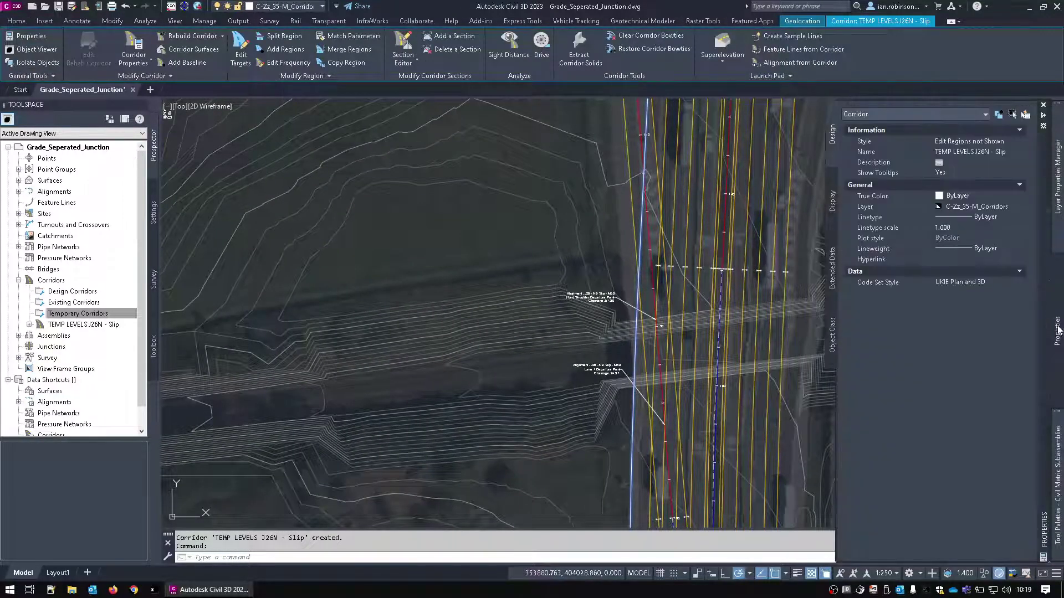
{"action": "left_click", "coordinate": [960, 154]}
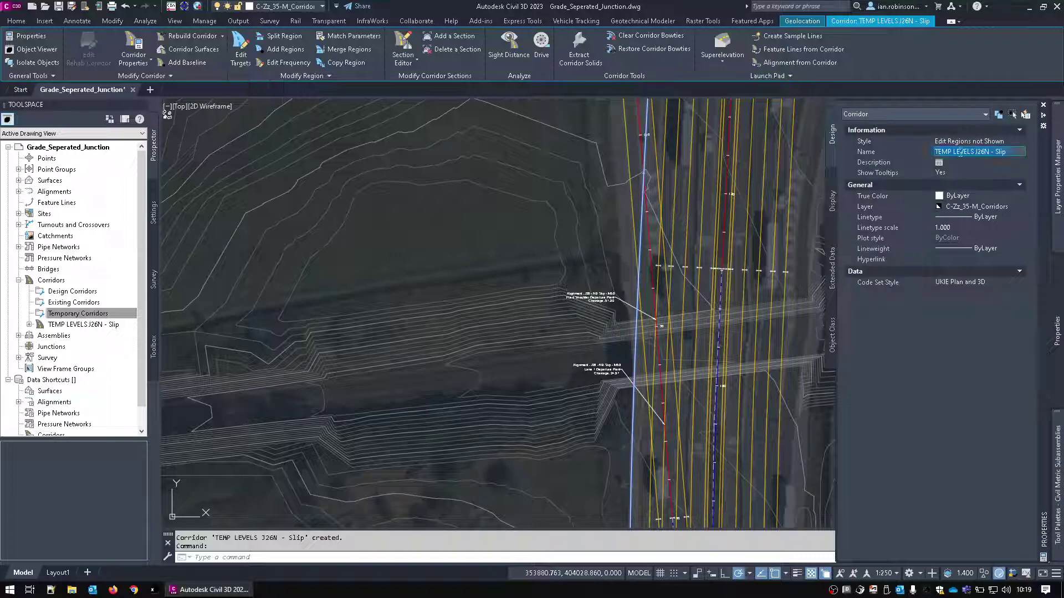
{"action": "left_click", "coordinate": [987, 282]}
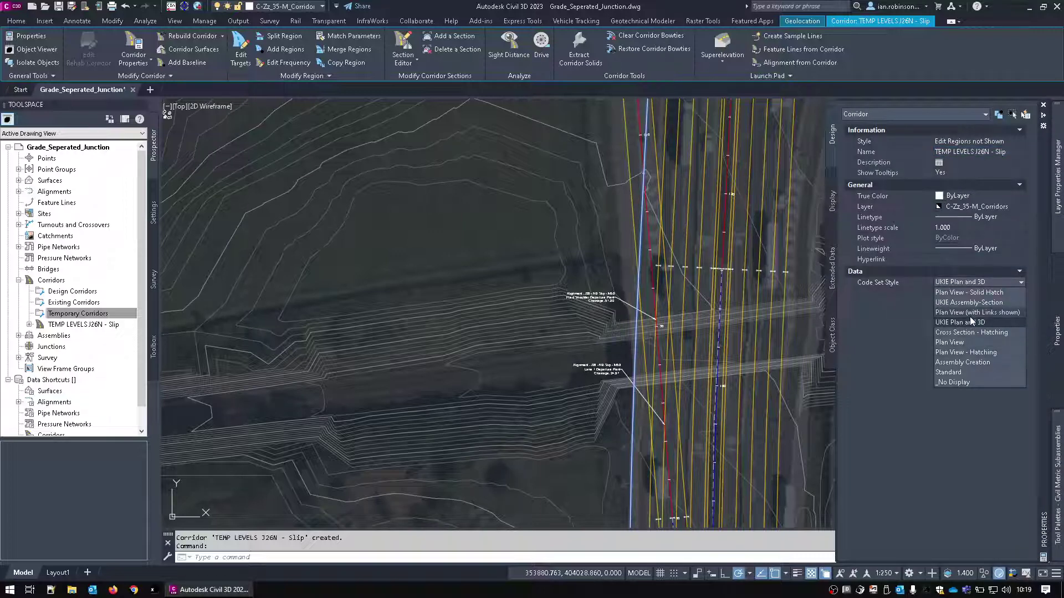
{"action": "left_click", "coordinate": [970, 314]}
{"action": "scroll", "coordinate": [628, 320], "scroll_direction": "down", "scroll_amount": 1}
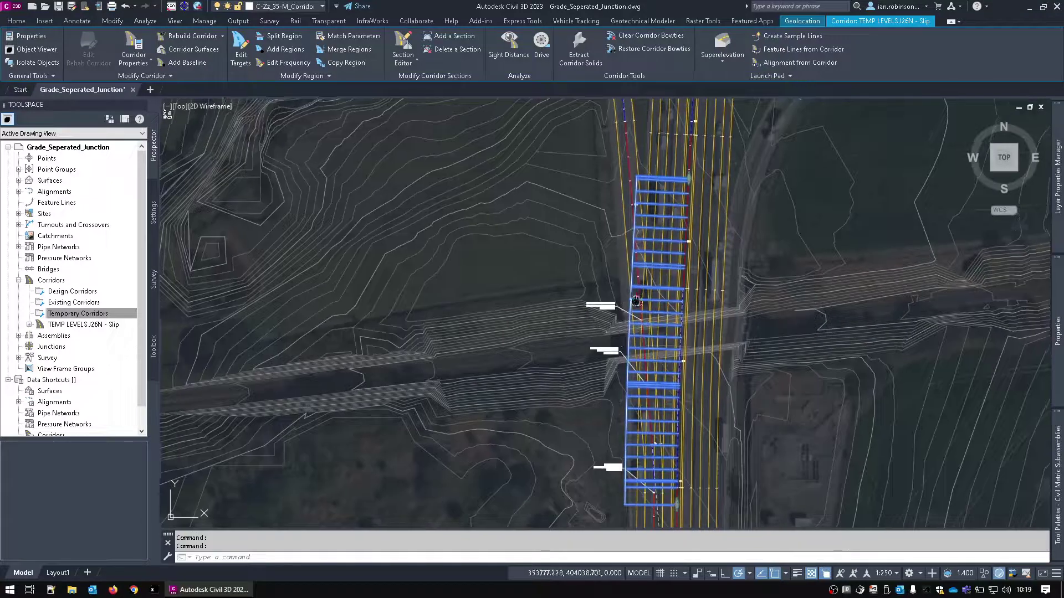
{"action": "middle_click_drag", "start_coordinate": [637, 300], "coordinate": [590, 293]}
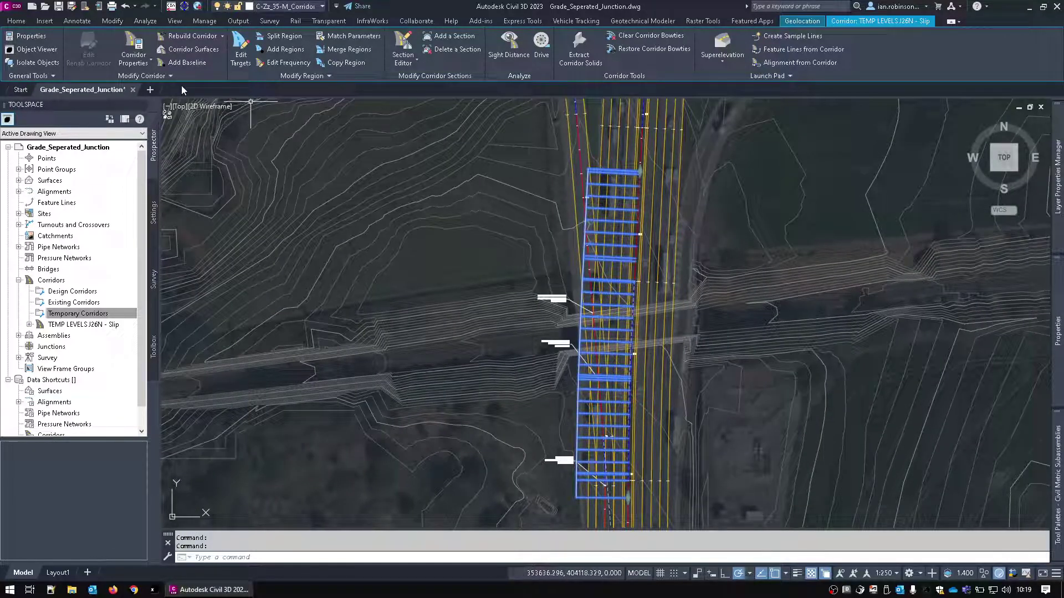
Create a corridor surface for TEMP LEVELS J26N - Slip and add the Top links to it
{"action": "left_click", "coordinate": [192, 49]}
{"action": "left_click", "coordinate": [294, 147]}
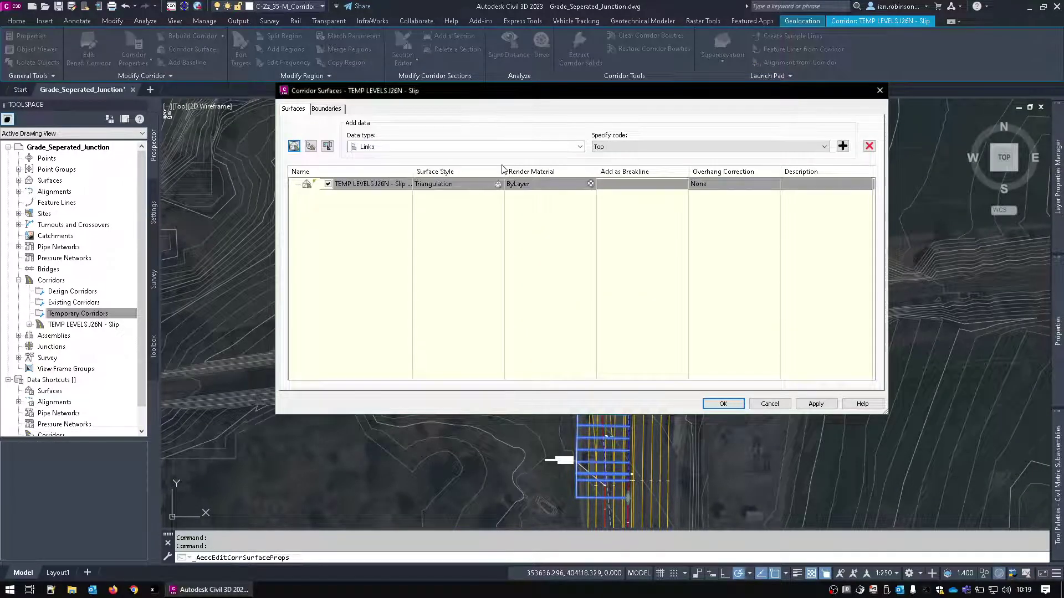
{"action": "left_click", "coordinate": [814, 147]}
{"action": "left_click", "coordinate": [816, 157]}
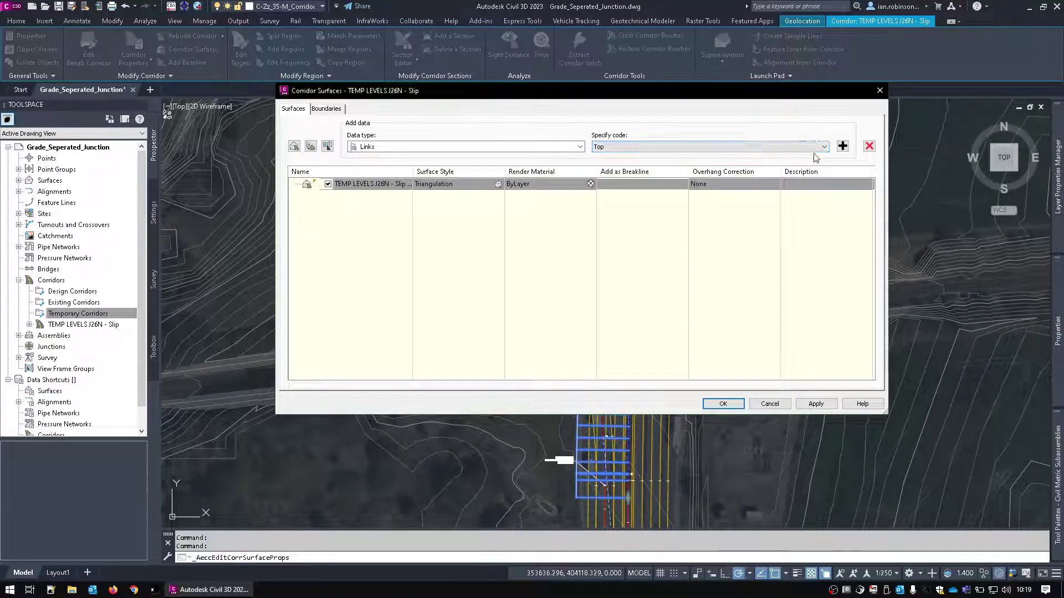
{"action": "left_click", "coordinate": [842, 145]}
Add the corridor extents to the TEMP LEVELS J26N - Slip surface as its outside boundary
{"action": "left_click", "coordinate": [327, 109]}
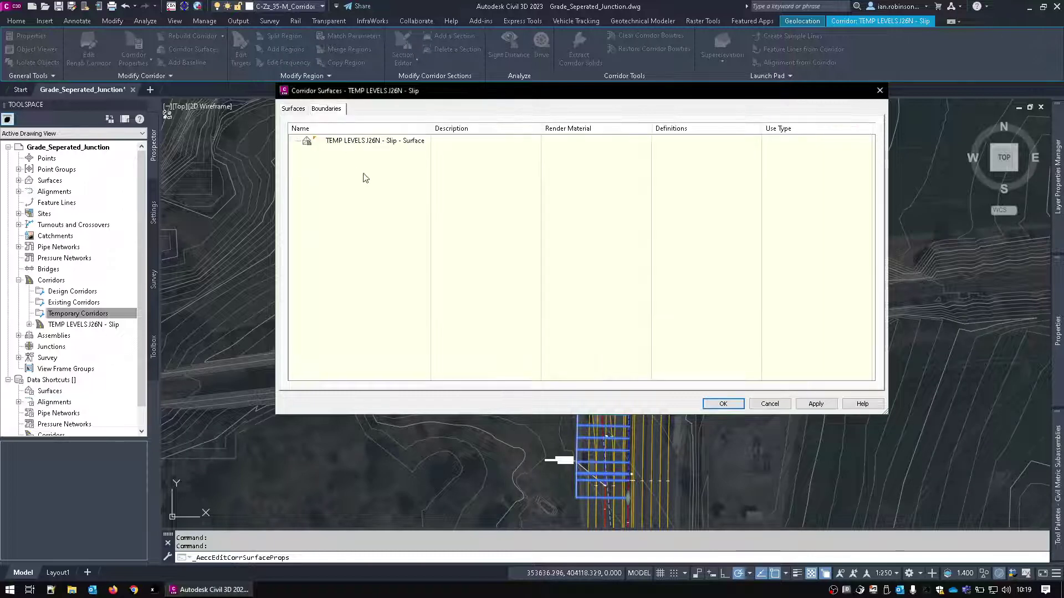
{"action": "right_click", "coordinate": [364, 145]}
{"action": "left_click", "coordinate": [390, 150]}
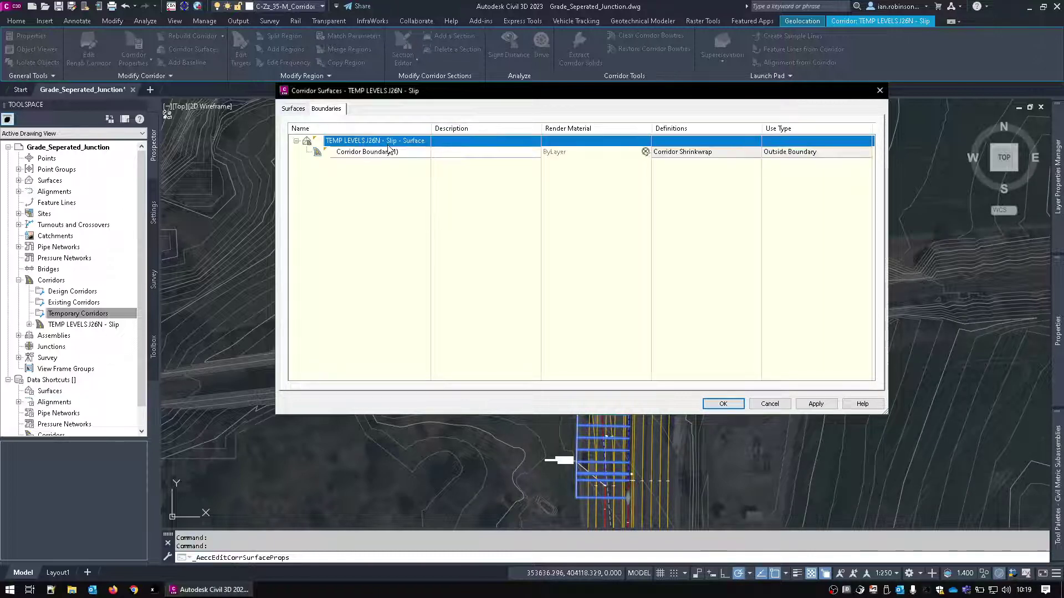
Set the corridor surface's style to _No Display and apply the corridor surface settings
{"action": "left_click", "coordinate": [294, 108]}
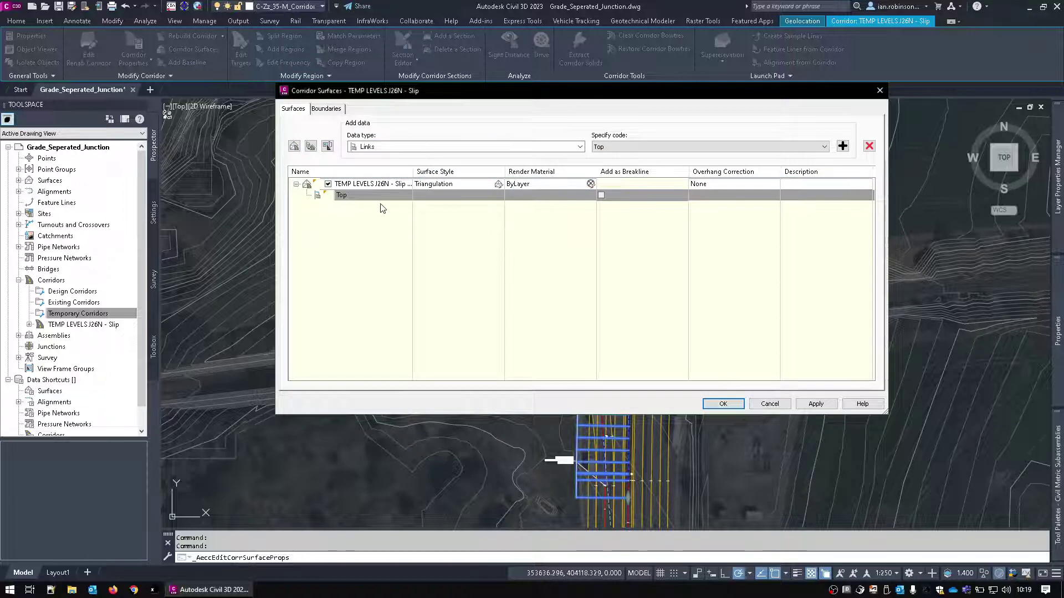
{"action": "left_click", "coordinate": [499, 184]}
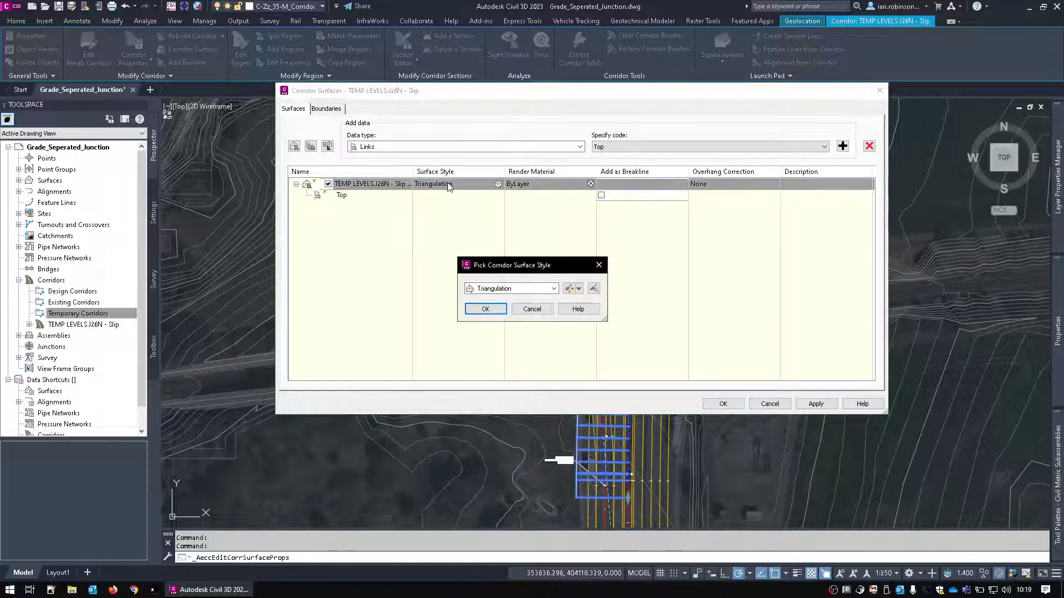
{"action": "left_click", "coordinate": [541, 288]}
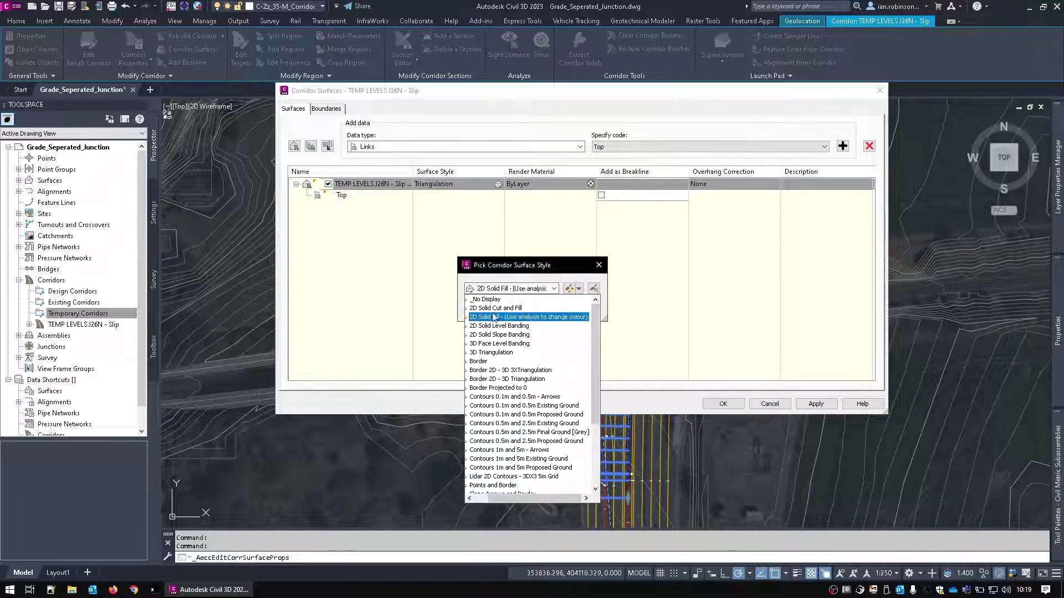
{"action": "left_click", "coordinate": [486, 300]}
{"action": "left_click", "coordinate": [487, 311]}
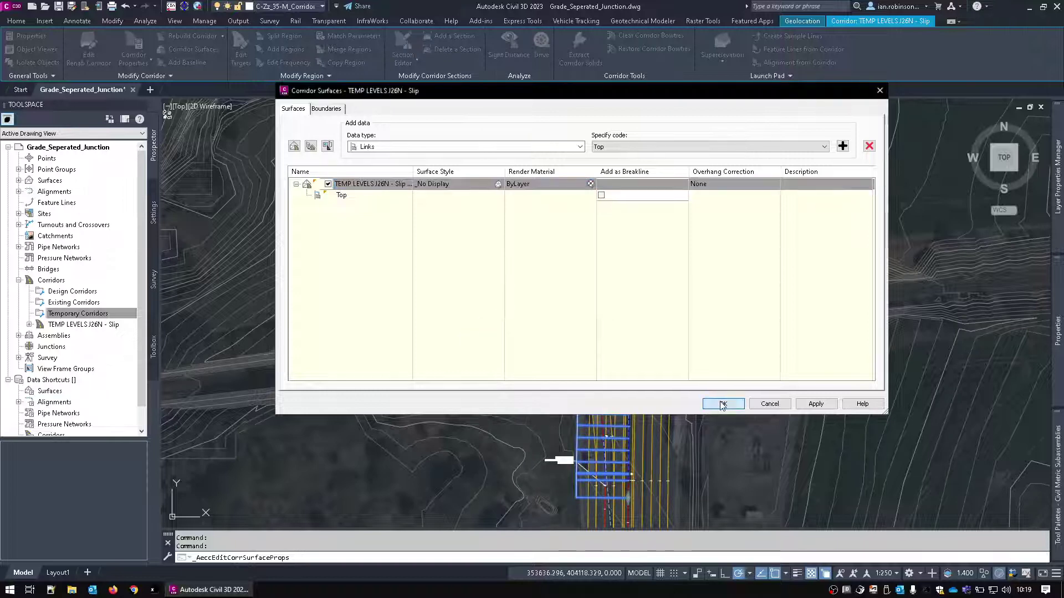
{"action": "left_click", "coordinate": [723, 404]}
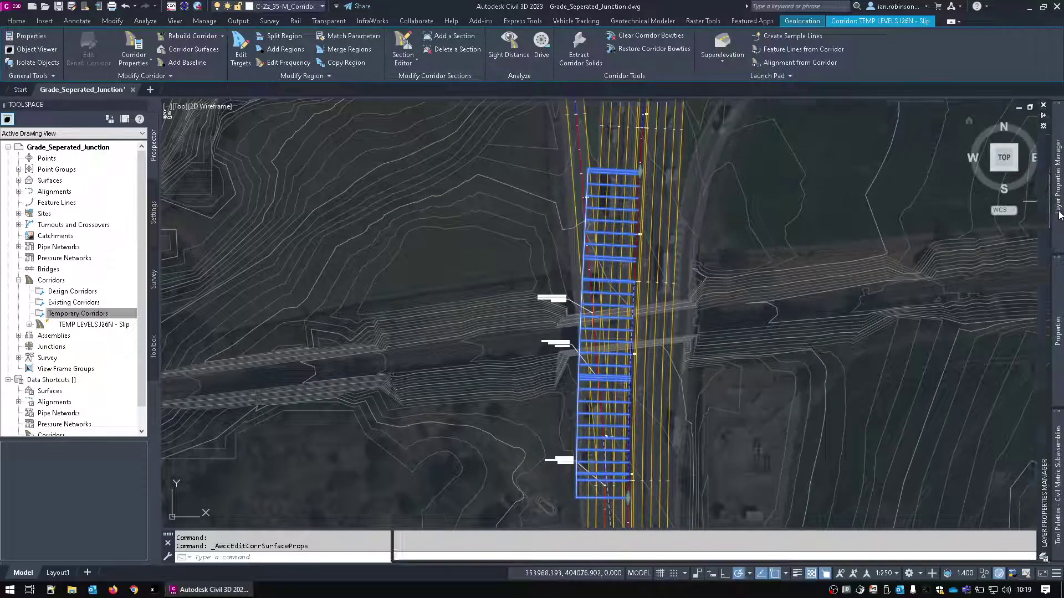
Move the TEMP LEVELS J26N - Slip corridor to the frozen layer C-Zz_35-M_Corridors_HIDDEN
{"action": "mouse_move", "coordinate": [1058, 215]}
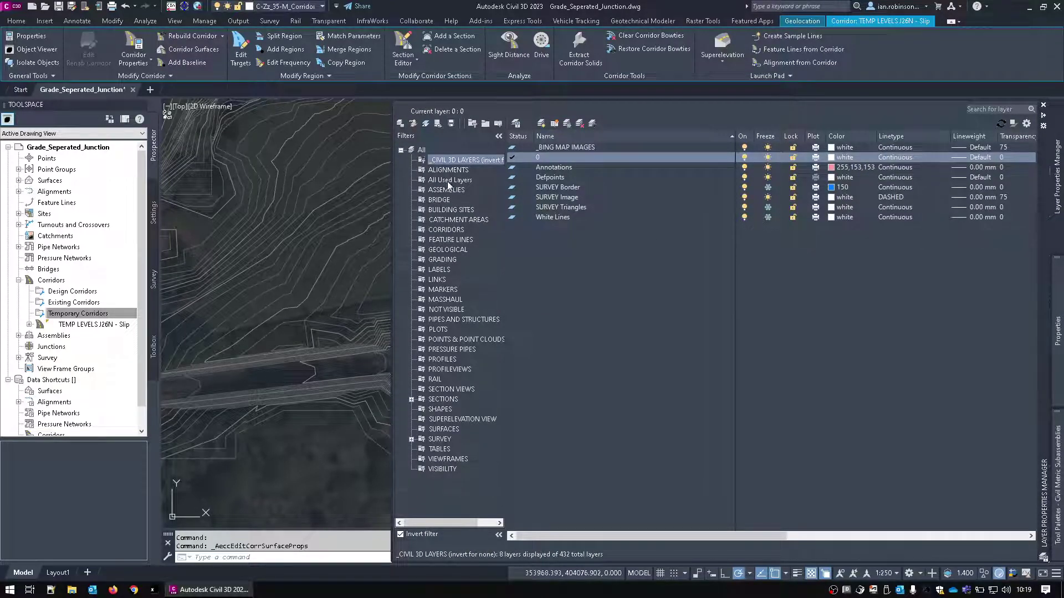
{"action": "left_click", "coordinate": [401, 535]}
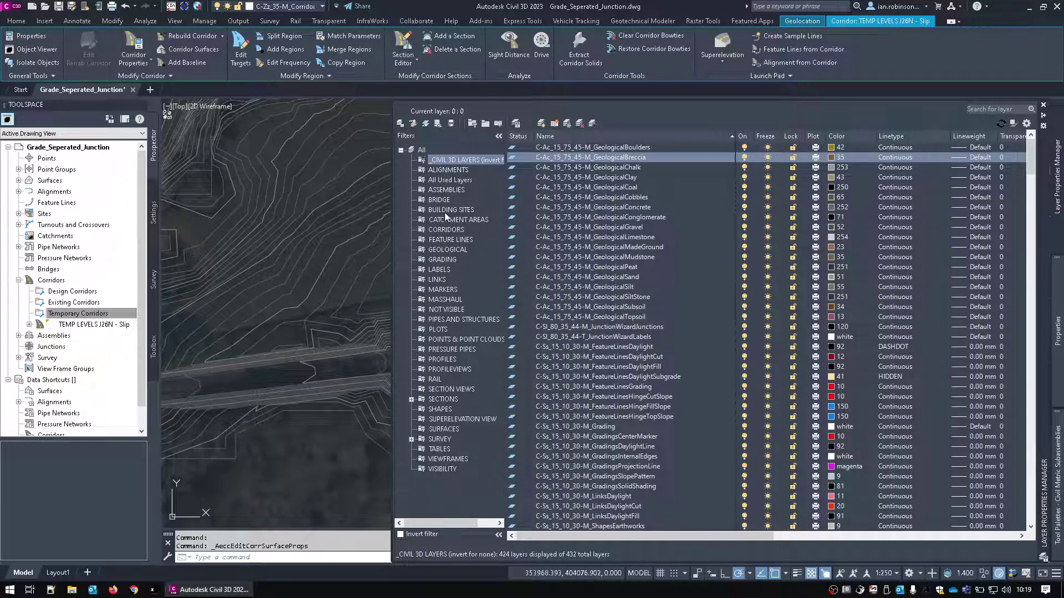
{"action": "left_click", "coordinate": [445, 230]}
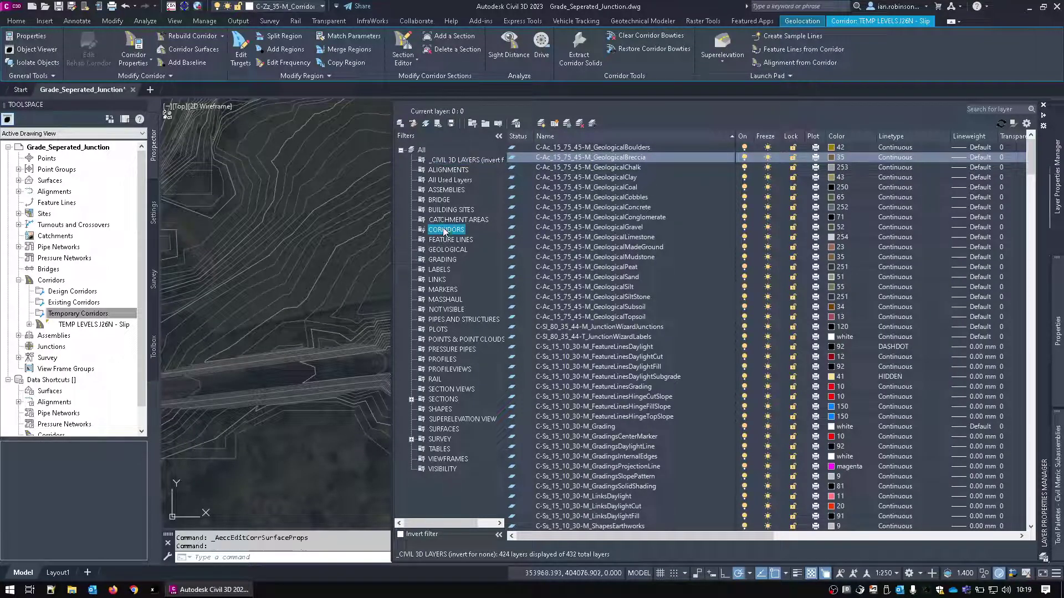
{"action": "left_click", "coordinate": [287, 6]}
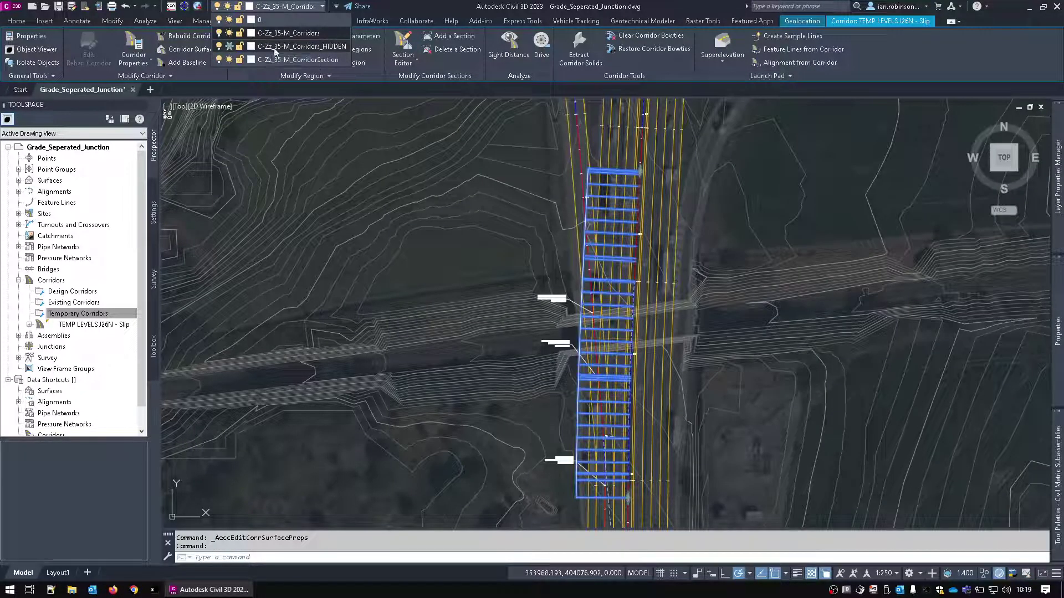
{"action": "left_click", "coordinate": [313, 47]}
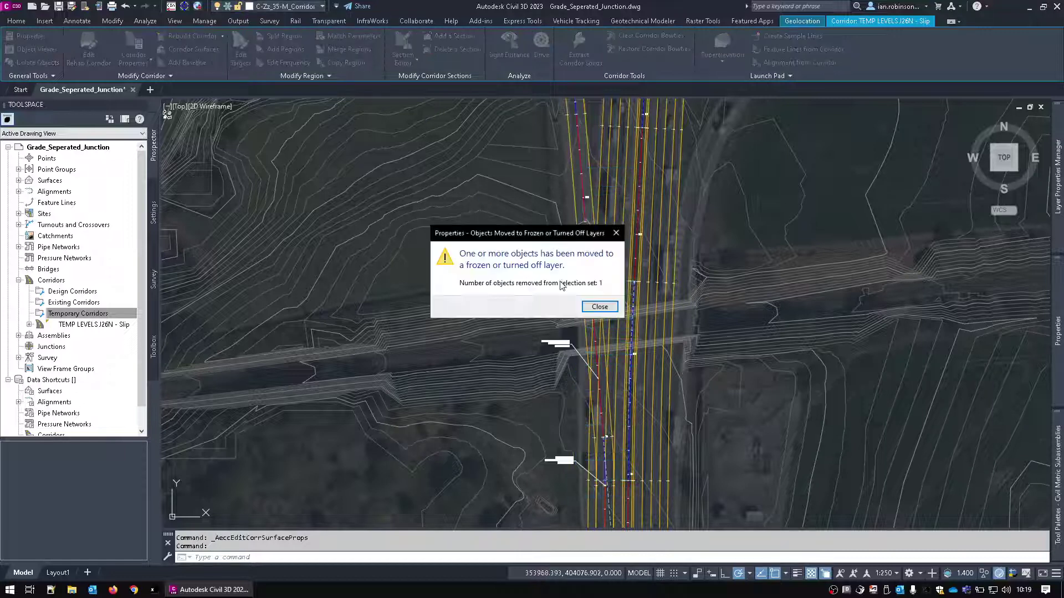
{"action": "left_click", "coordinate": [600, 307]}
{"action": "key", "text": "Escape"}
{"action": "key", "text": "Escape"}
Examine the J26 - NB Slip - M58 alignment around the Hard Shoulder Departure Point in relation to the main carriageway
{"action": "scroll", "coordinate": [594, 290], "scroll_direction": "up", "scroll_amount": 3}
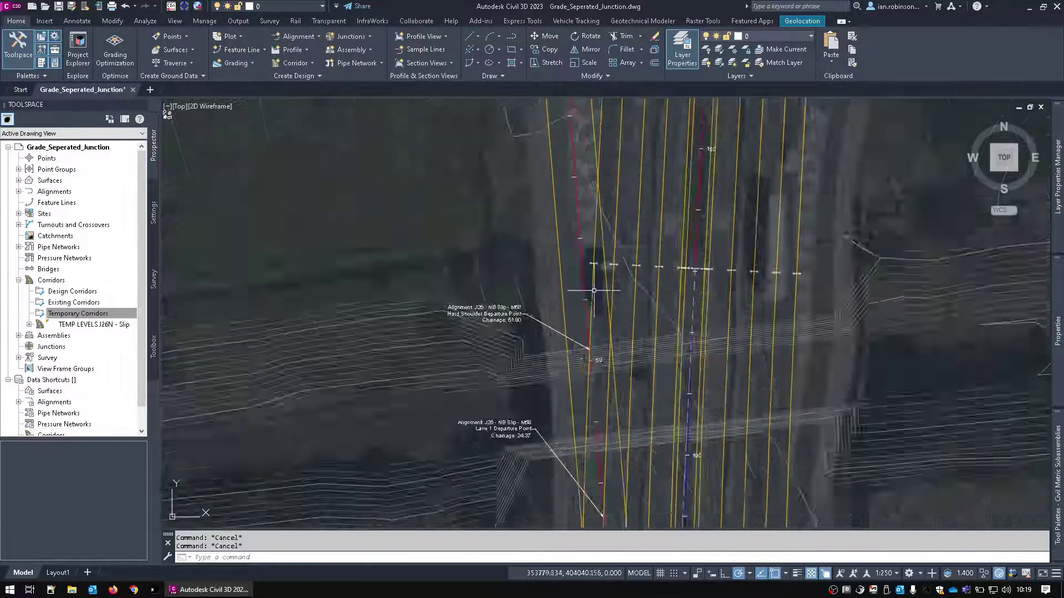
{"action": "scroll", "coordinate": [593, 290], "scroll_direction": "up", "scroll_amount": 6}
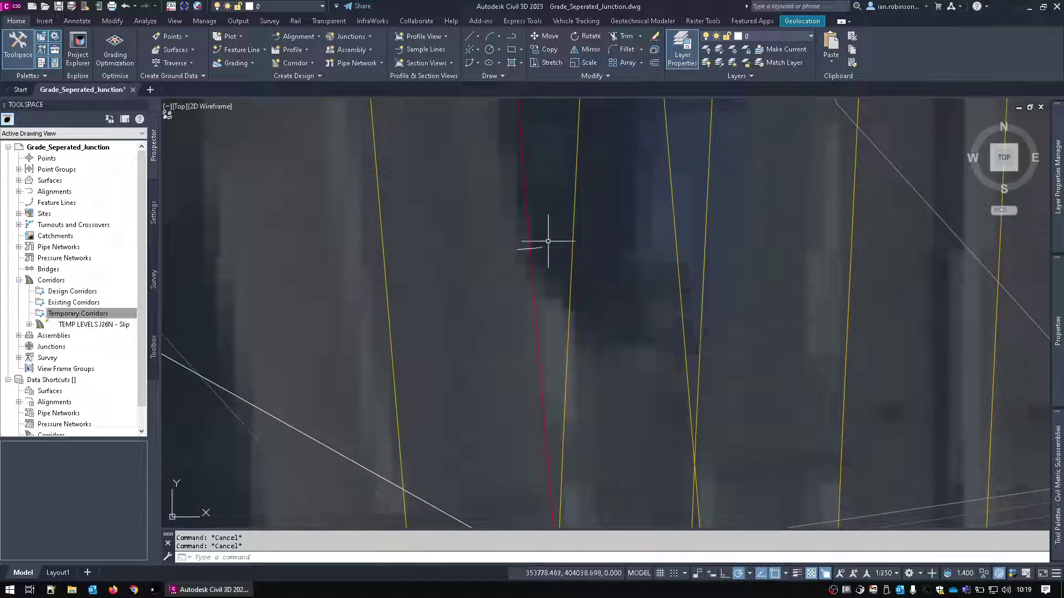
{"action": "left_click", "coordinate": [525, 208]}
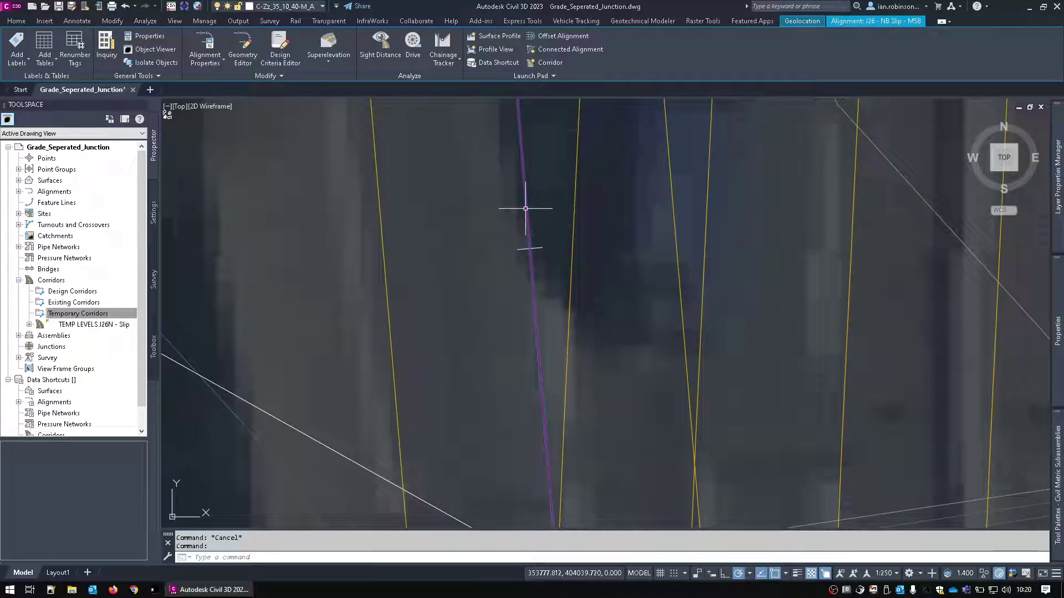
{"action": "scroll", "coordinate": [557, 249], "scroll_direction": "down", "scroll_amount": 5}
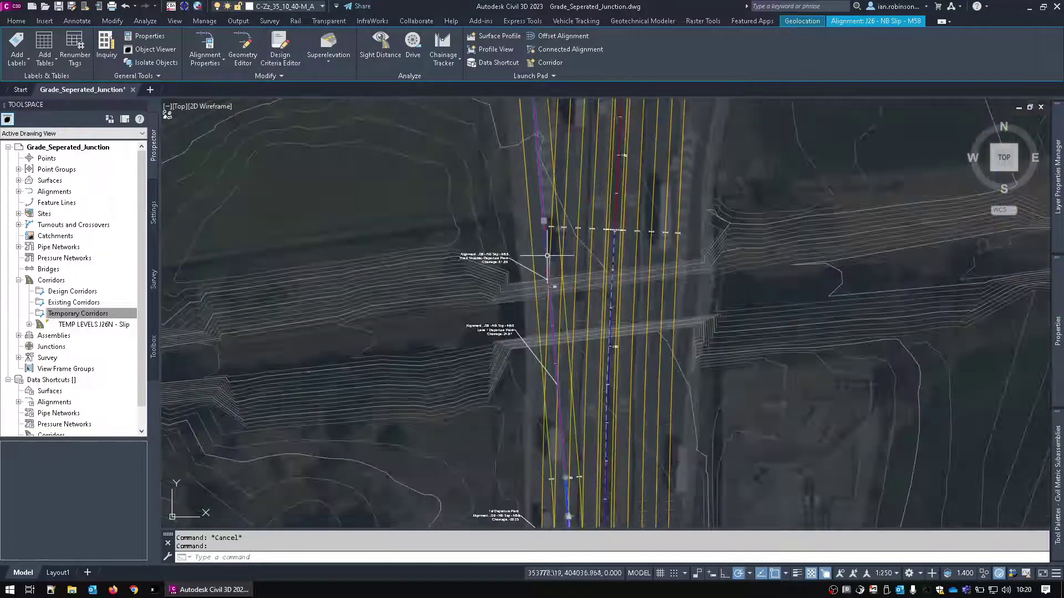
{"action": "middle_click_drag", "start_coordinate": [604, 318], "coordinate": [421, 410]}
{"action": "key", "text": "Escape"}
Sample surface profiles of Existing Ground and TEMP LEVELS J26N - Slip - Surface along the J26 - NB Slip - M58 alignment
{"action": "scroll", "coordinate": [645, 361], "scroll_direction": "down", "scroll_amount": 2}
{"action": "middle_click_drag", "start_coordinate": [716, 329], "coordinate": [382, 368]}
{"action": "middle_click_drag", "start_coordinate": [749, 337], "coordinate": [546, 334]}
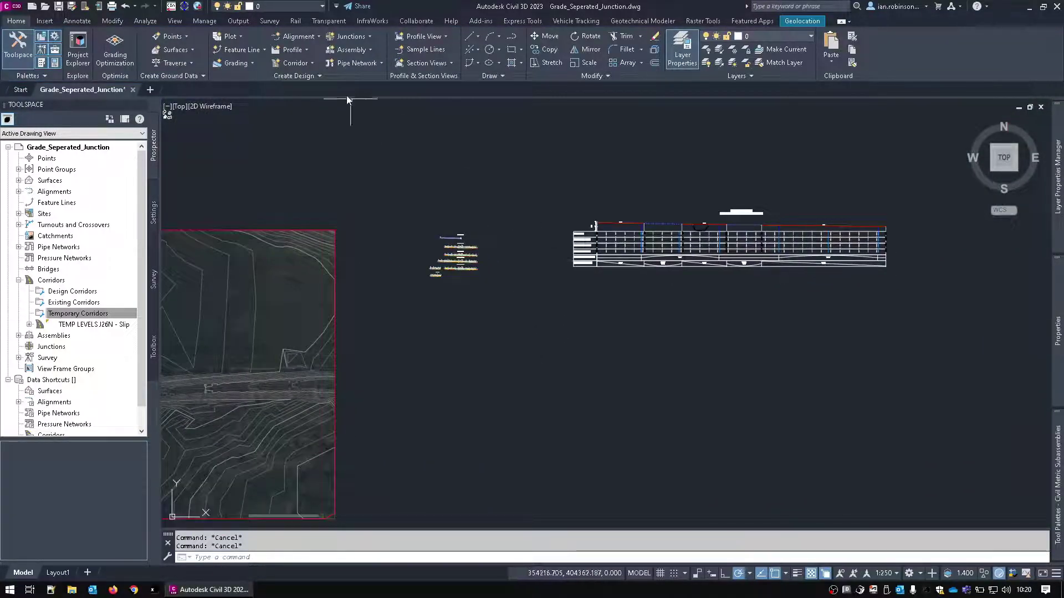
{"action": "left_click", "coordinate": [288, 50]}
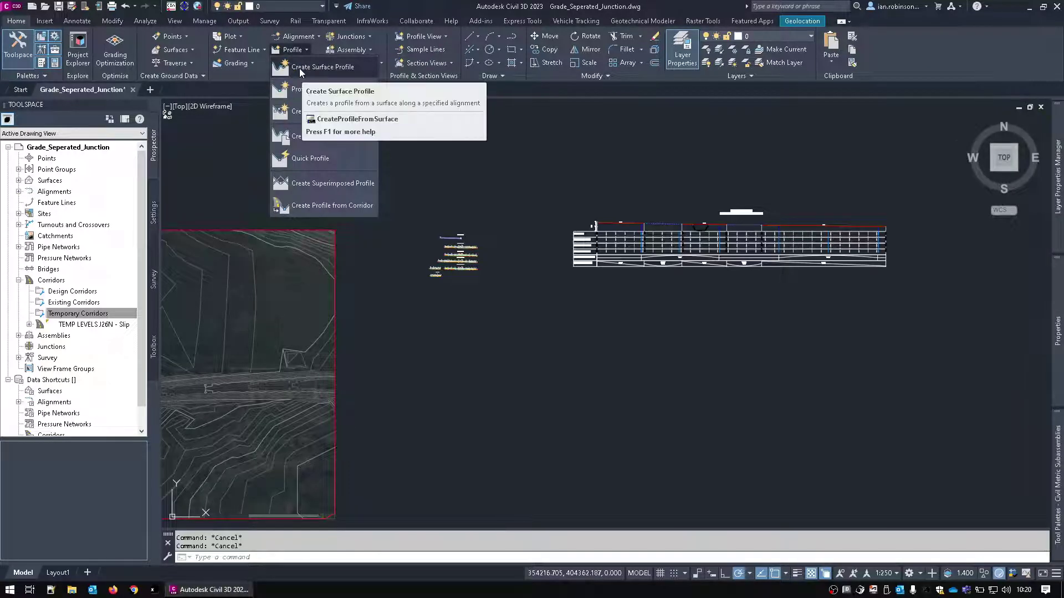
{"action": "left_click", "coordinate": [300, 68]}
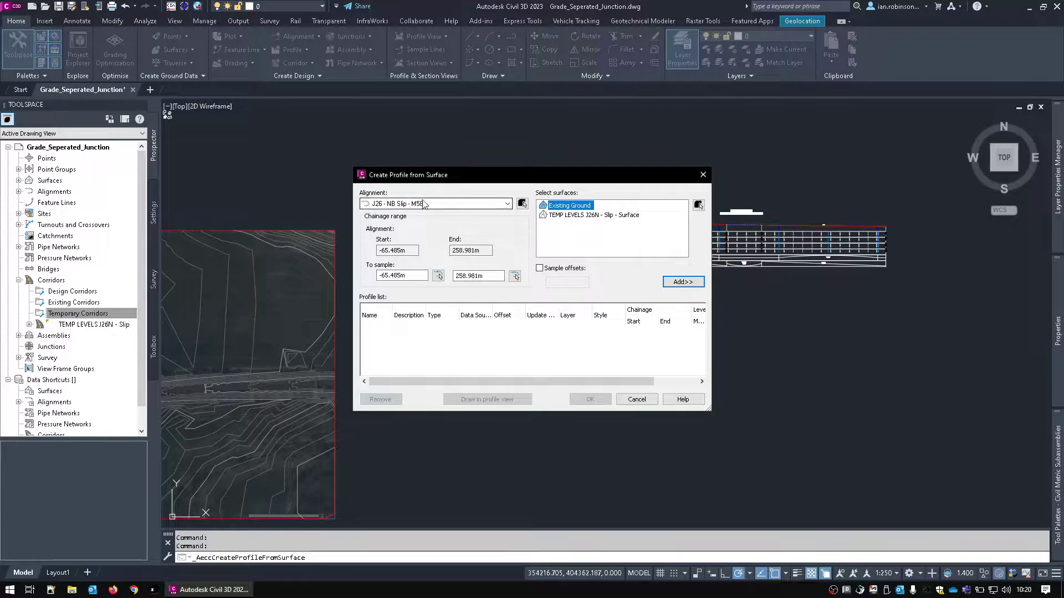
{"action": "left_click", "coordinate": [424, 204]}
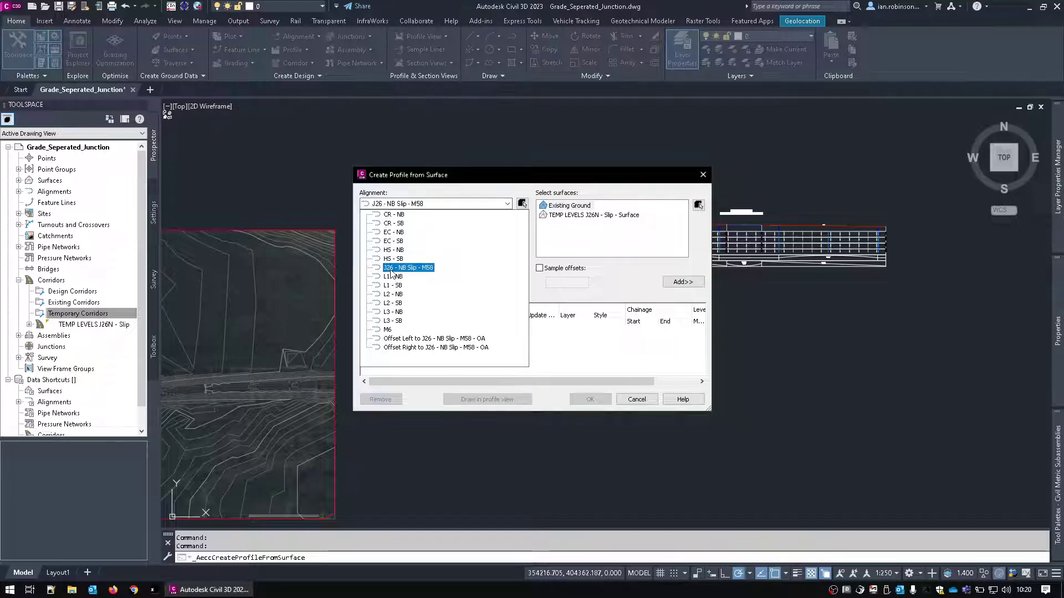
{"action": "left_click", "coordinate": [419, 268]}
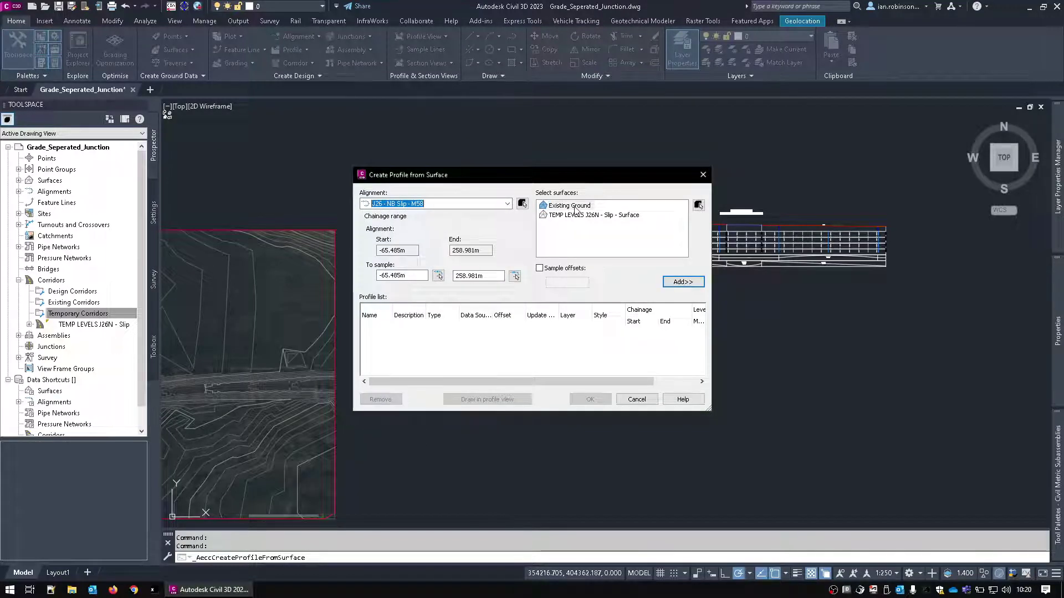
{"action": "left_click", "coordinate": [569, 205]}
{"action": "left_click", "coordinate": [683, 282]}
{"action": "left_click", "coordinate": [590, 216]}
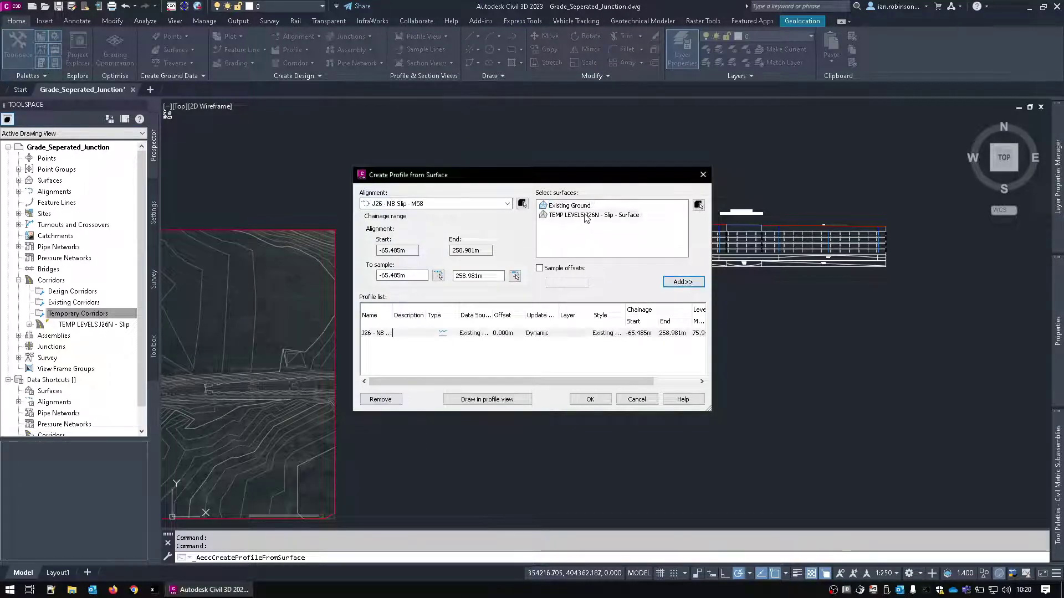
{"action": "left_click", "coordinate": [679, 282]}
Set the profile style of the TEMP LEVELS surface profile to Additional Surface 3
{"action": "left_click", "coordinate": [605, 342]}
{"action": "left_click", "coordinate": [606, 342]}
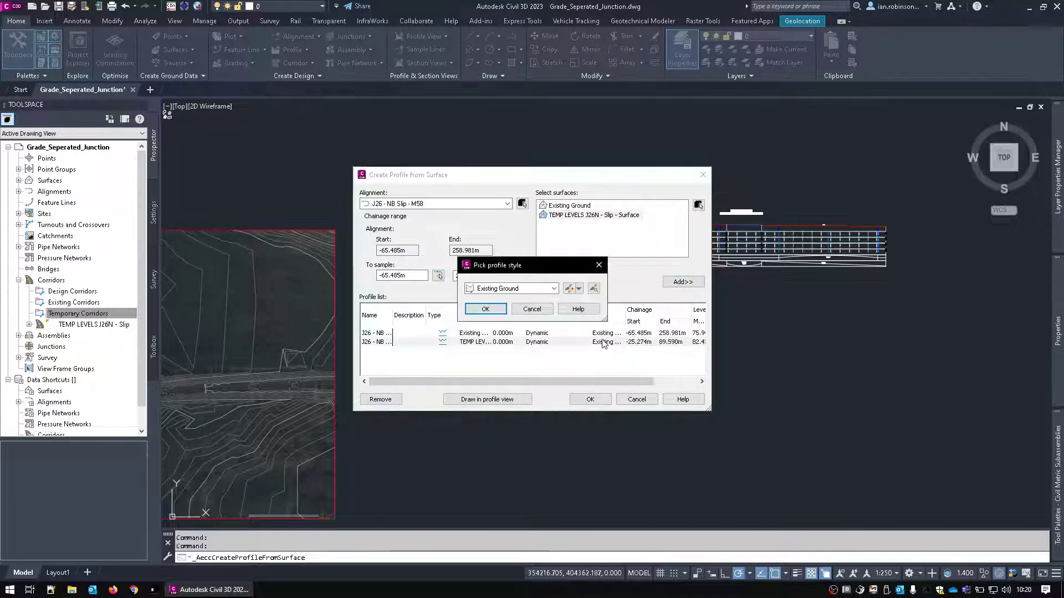
{"action": "left_click", "coordinate": [553, 289]}
{"action": "left_click", "coordinate": [511, 326]}
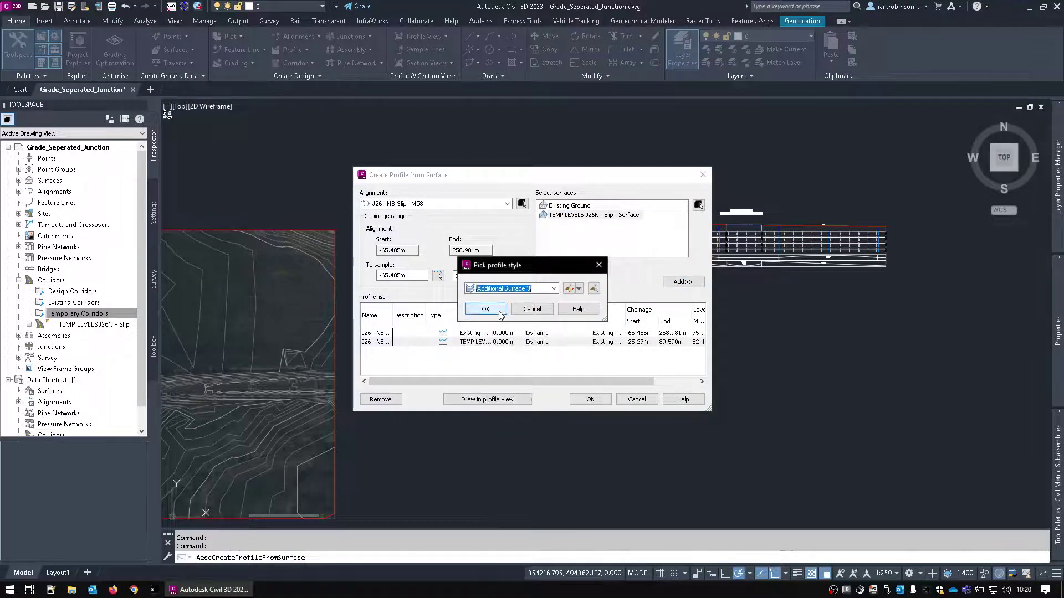
{"action": "left_click", "coordinate": [497, 311]}
Draw the sampled profiles in a new J26 - NB Slip - M58 profile view placed below the existing longsection
{"action": "left_click", "coordinate": [487, 399]}
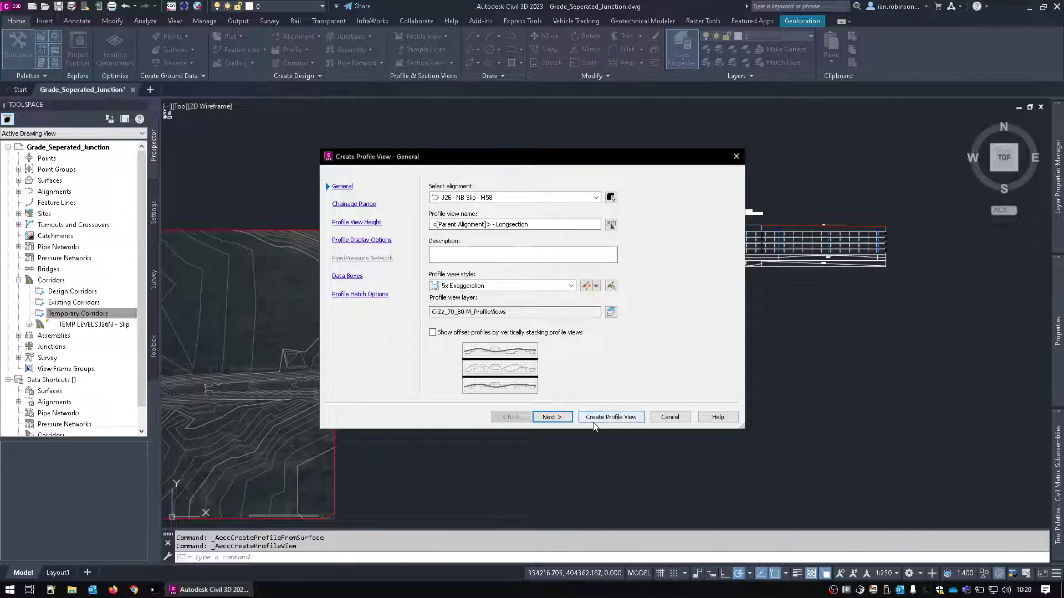
{"action": "left_click", "coordinate": [610, 417]}
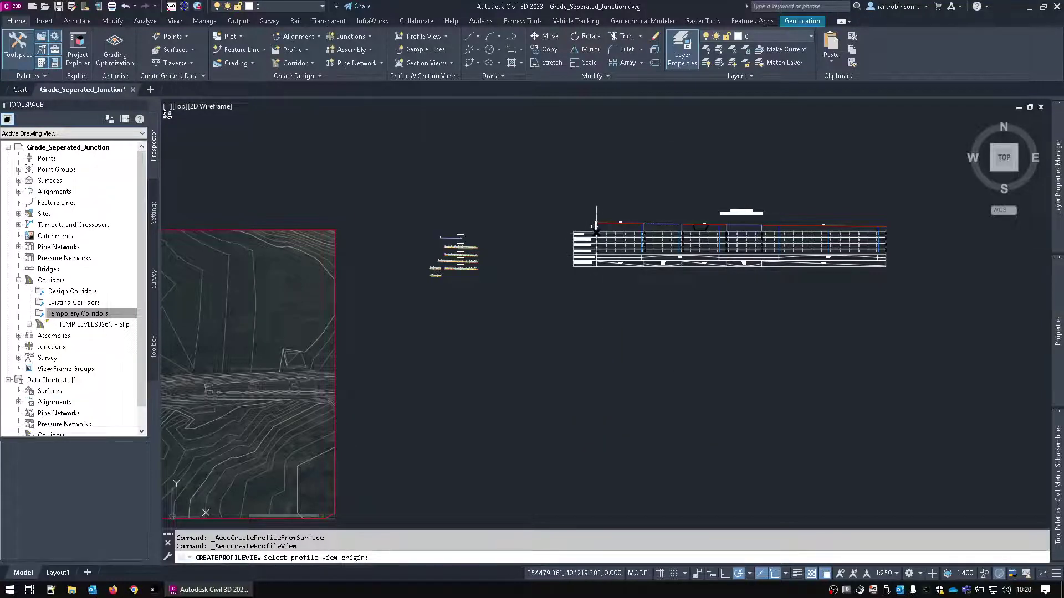
{"action": "left_click", "coordinate": [596, 342]}
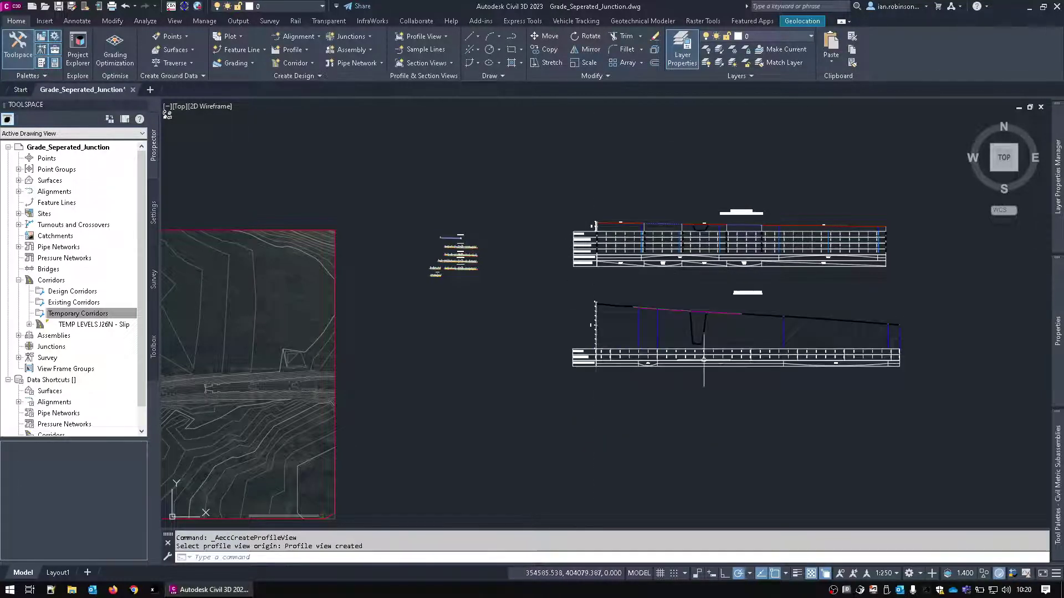
Inspect the TEMP LEVELS profile in the new longsection and read the Hard Shoulder Departure Point's chainage on the plan
{"action": "scroll", "coordinate": [754, 288], "scroll_direction": "up", "scroll_amount": 5}
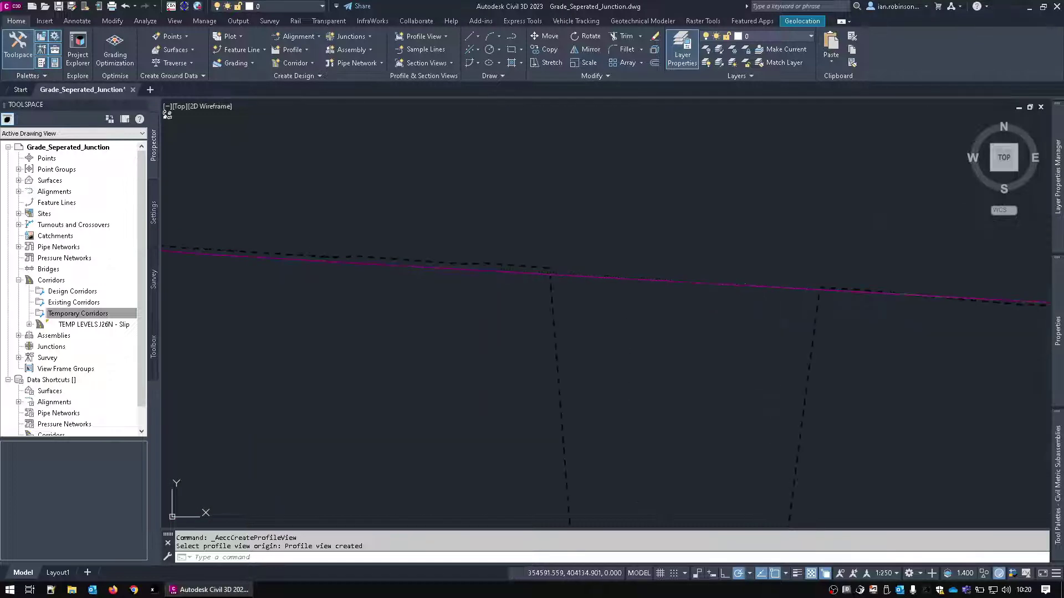
{"action": "left_click", "coordinate": [731, 285]}
{"action": "scroll", "coordinate": [643, 349], "scroll_direction": "down", "scroll_amount": 3}
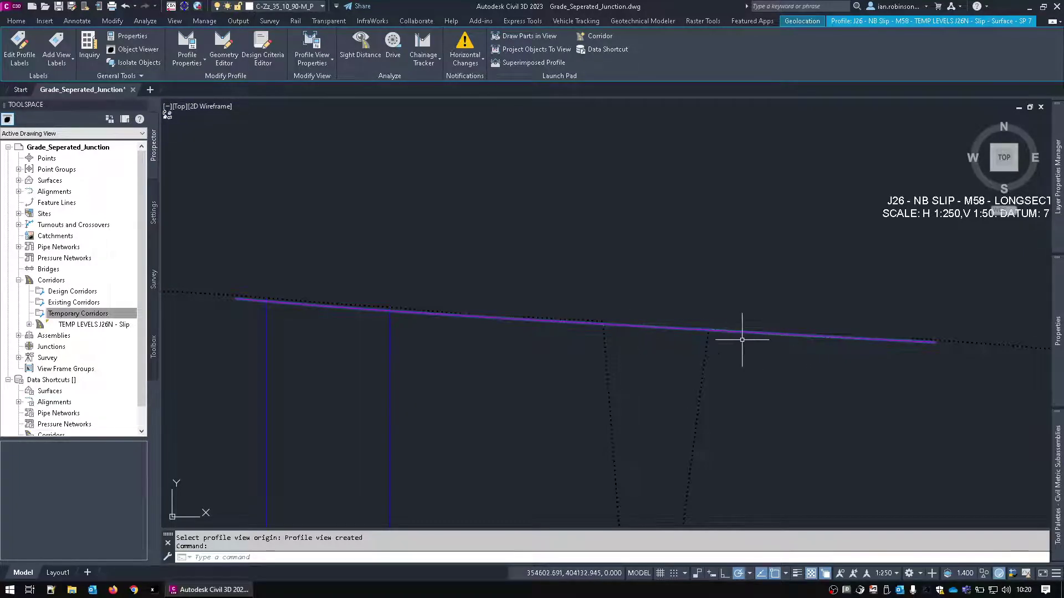
{"action": "key", "text": "Escape"}
{"action": "key", "text": "Escape"}
{"action": "scroll", "coordinate": [742, 340], "scroll_direction": "down", "scroll_amount": 10}
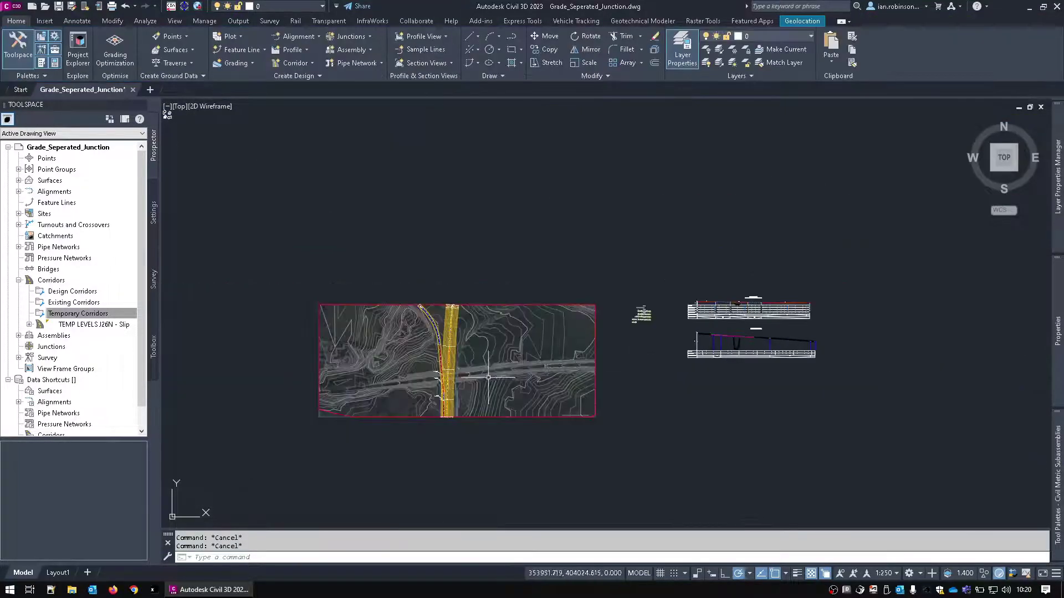
{"action": "scroll", "coordinate": [560, 321], "scroll_direction": "up", "scroll_amount": 10}
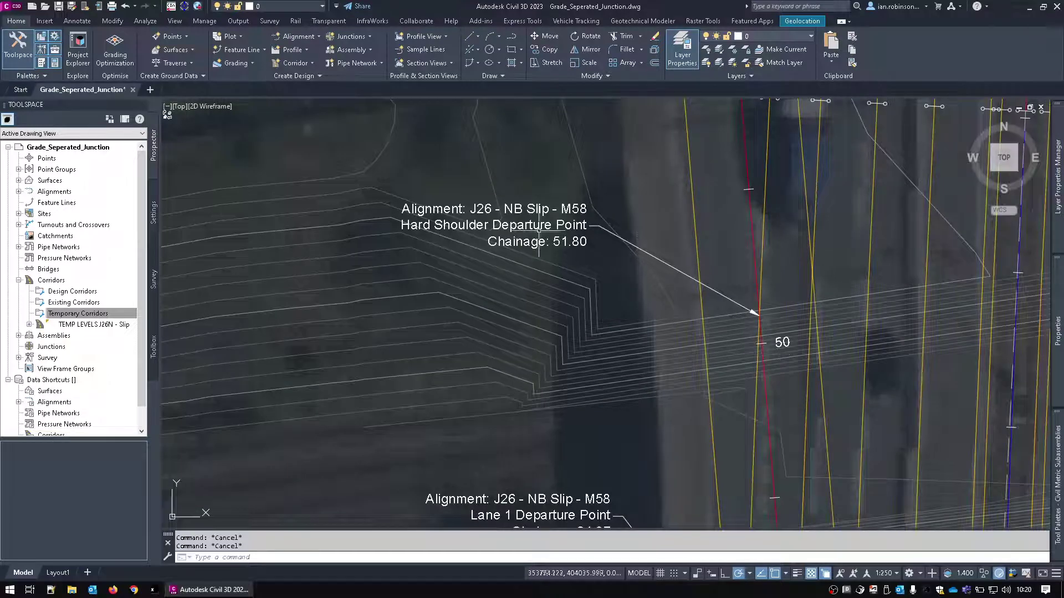
{"action": "scroll", "coordinate": [503, 230], "scroll_direction": "up", "scroll_amount": 2}
{"action": "middle_click_drag", "start_coordinate": [784, 349], "coordinate": [597, 301]}
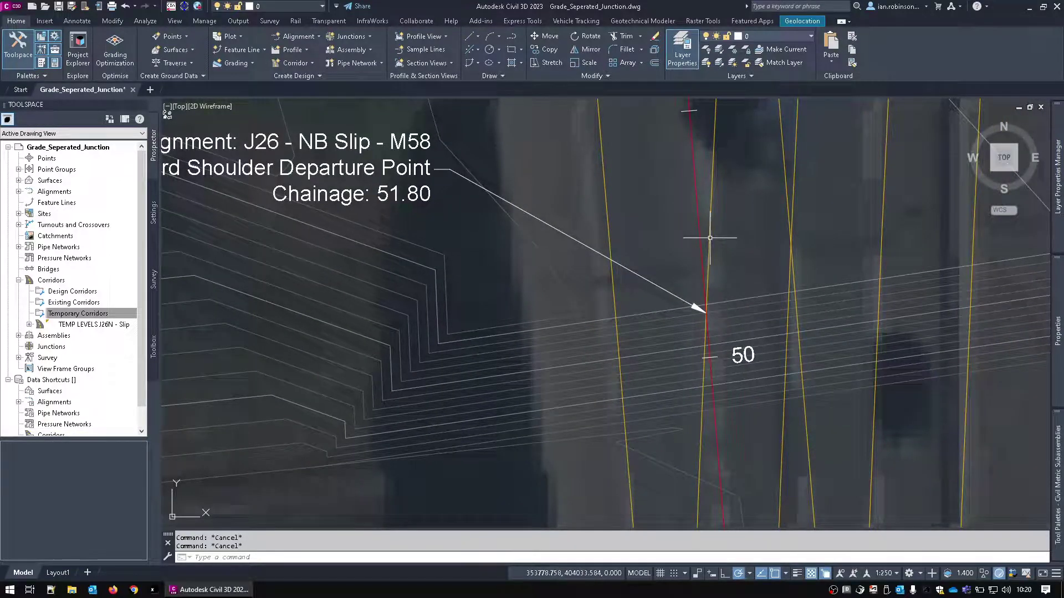
{"action": "middle_click_drag", "start_coordinate": [616, 228], "coordinate": [697, 282]}
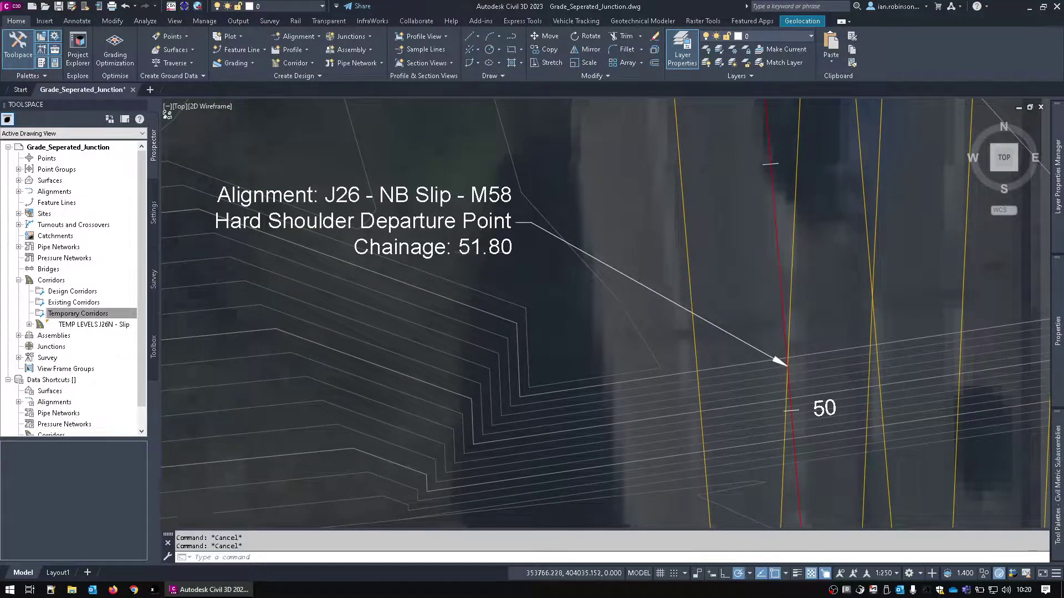
{"action": "scroll", "coordinate": [481, 252], "scroll_direction": "down", "scroll_amount": 5}
{"action": "scroll", "coordinate": [747, 301], "scroll_direction": "down", "scroll_amount": 3}
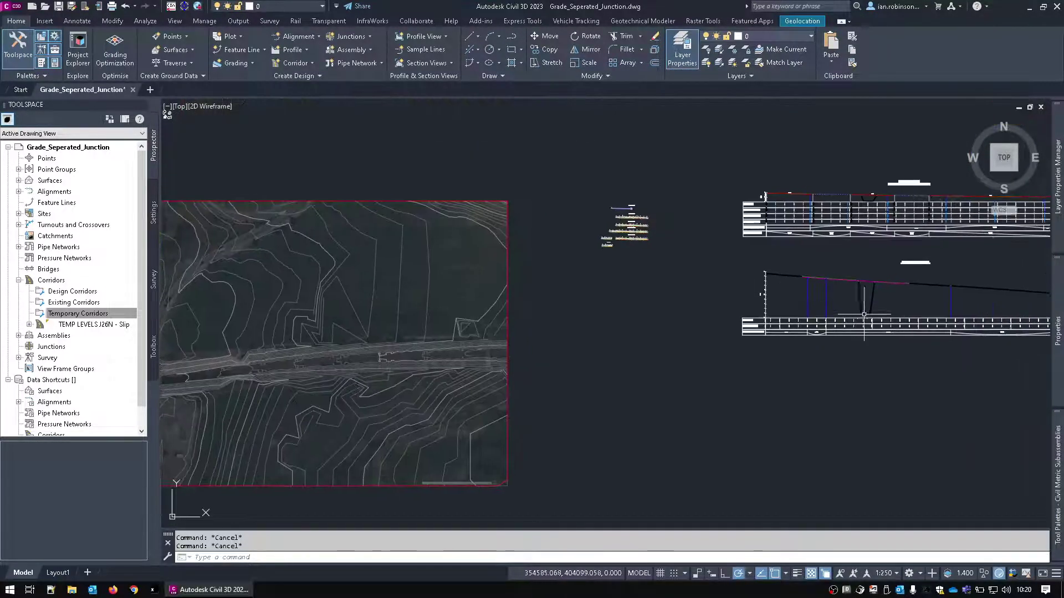
Add a chainage level label to the slip profile view at chainage 51.8, with its level snapped to the nearest point on the TEMP LEVELS profile
{"action": "scroll", "coordinate": [889, 329], "scroll_direction": "up", "scroll_amount": 3}
{"action": "left_click", "coordinate": [885, 325]}
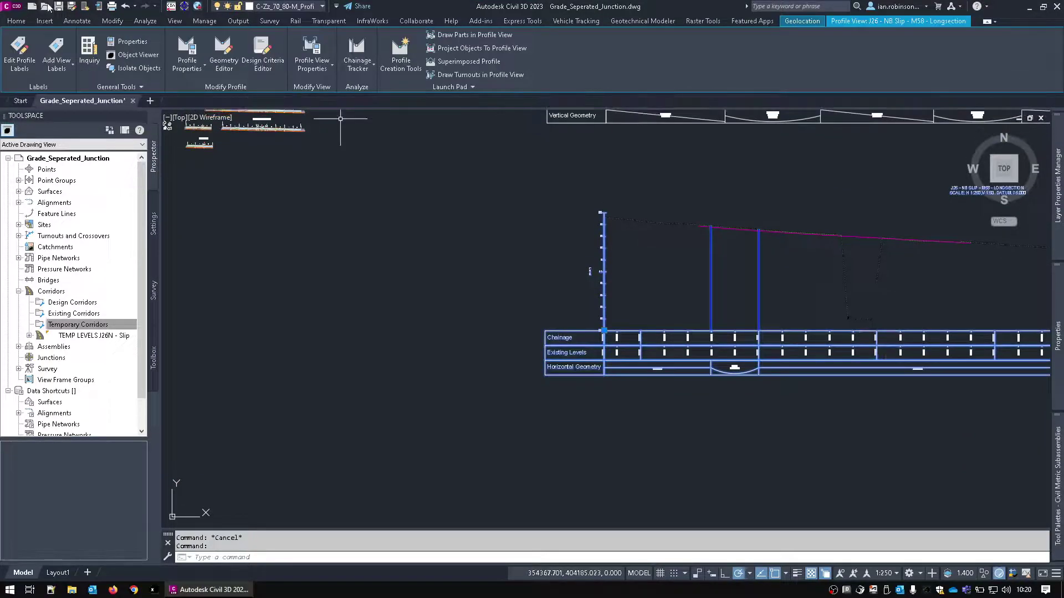
{"action": "left_click", "coordinate": [57, 68]}
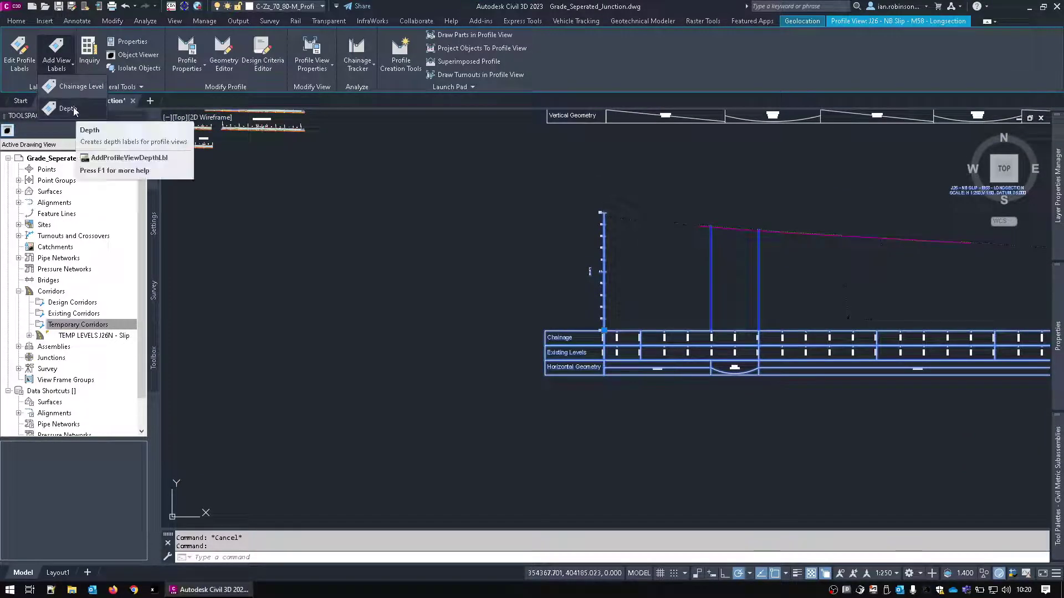
{"action": "left_click", "coordinate": [80, 87]}
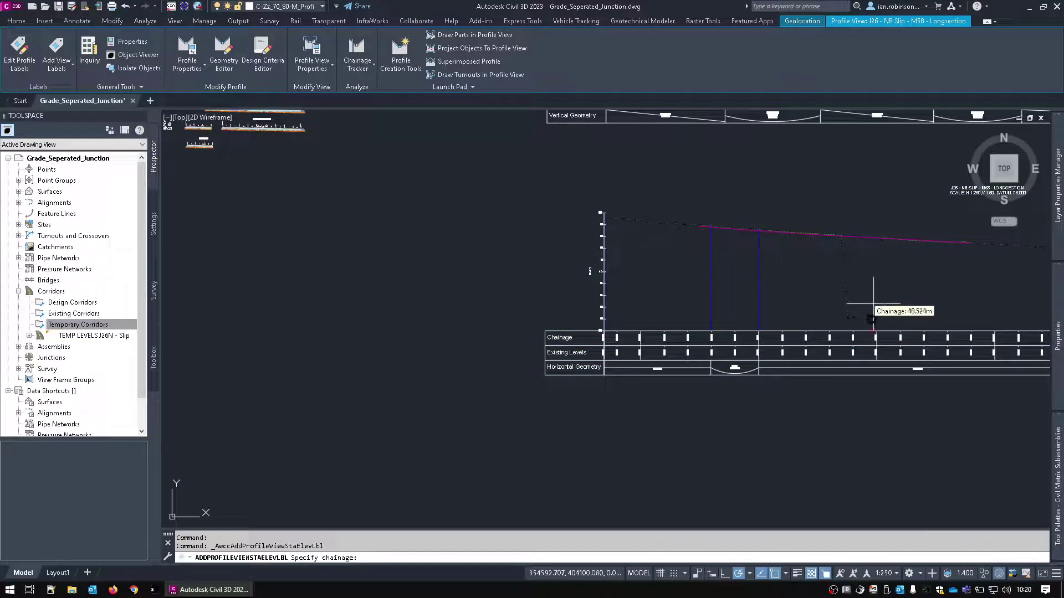
{"action": "type", "text": "51.8"}
{"action": "key", "text": "Return"}
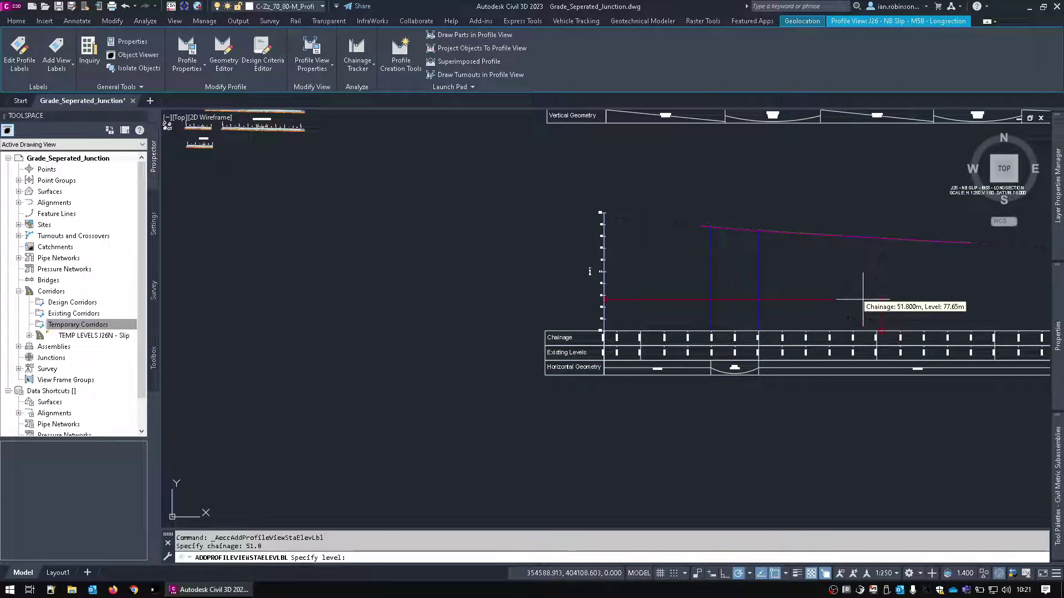
{"action": "scroll", "coordinate": [891, 268], "scroll_direction": "up", "scroll_amount": 5}
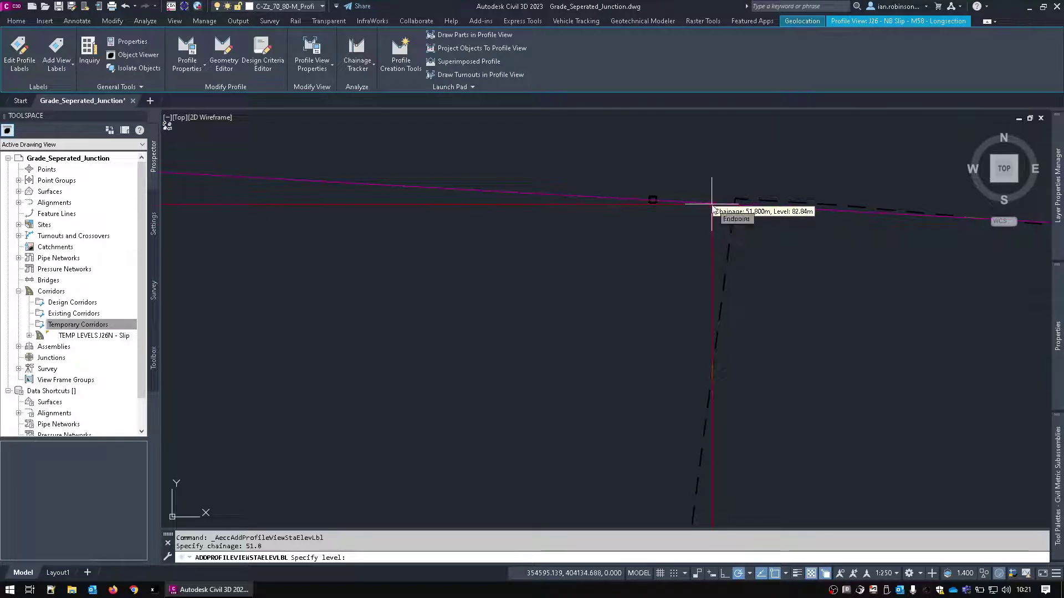
{"action": "right_click", "coordinate": [712, 204], "text": "shift"}
{"action": "left_click", "coordinate": [727, 433]}
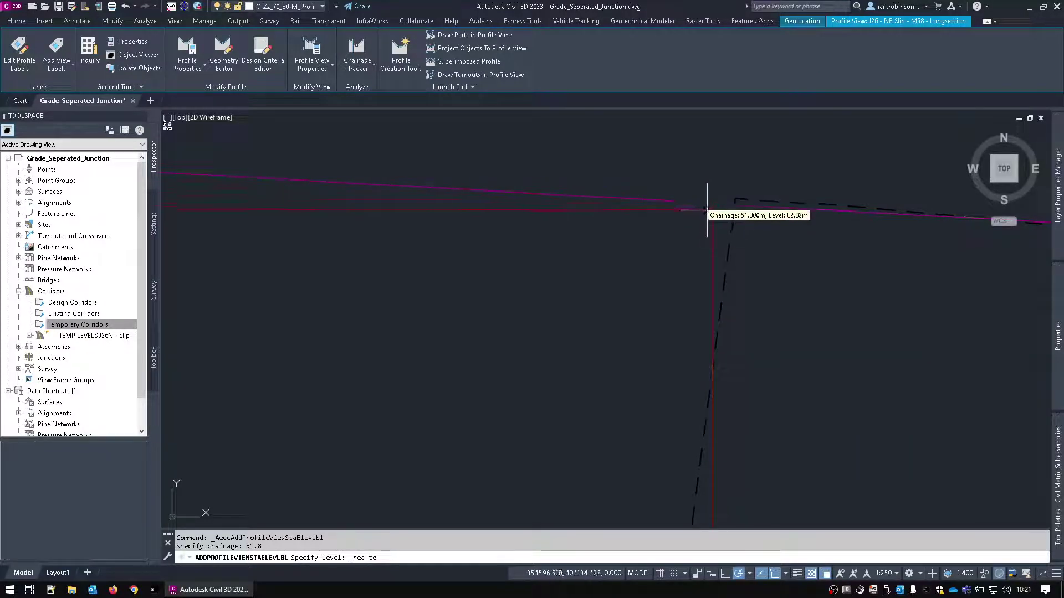
{"action": "left_click", "coordinate": [713, 202]}
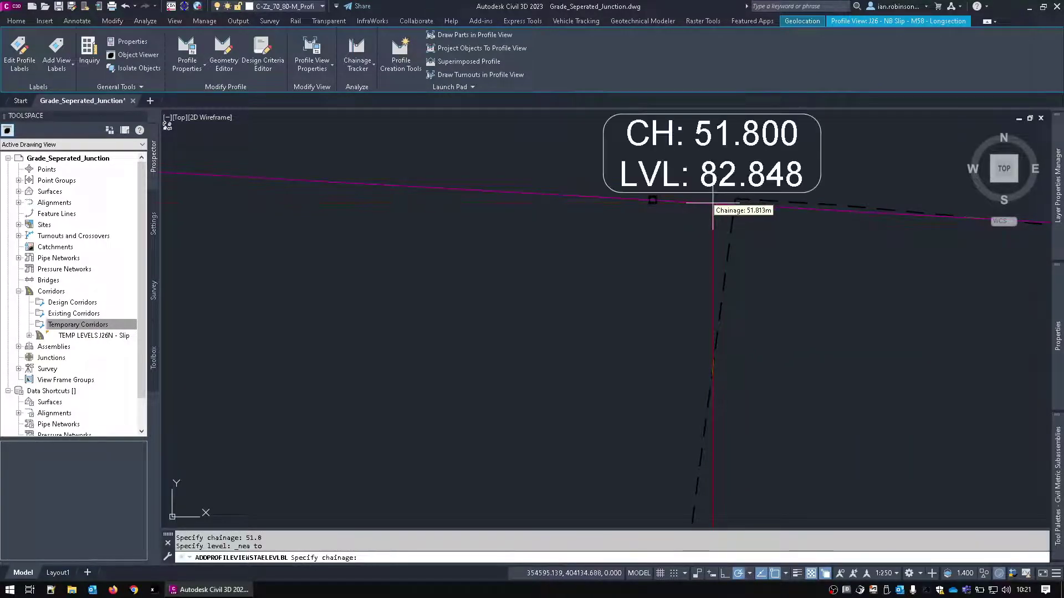
{"action": "key", "text": "Escape"}
{"action": "key", "text": "Escape"}
Move the CH: 51.800 label up and clear of the profile so a leader points back to its location
{"action": "left_click", "coordinate": [717, 139]}
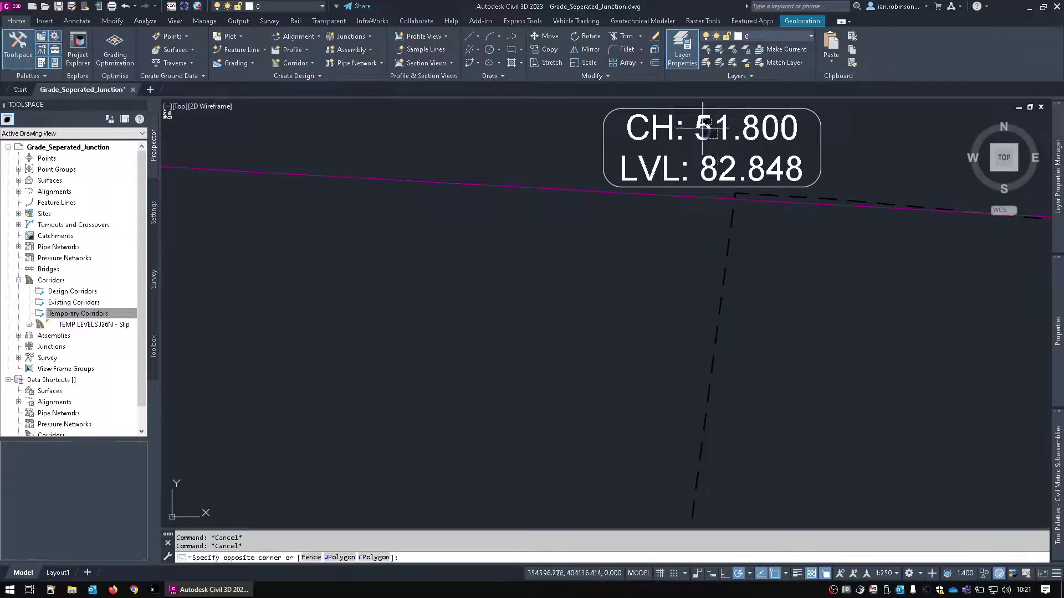
{"action": "left_click", "coordinate": [685, 128]}
{"action": "middle_click_drag", "start_coordinate": [685, 128], "coordinate": [545, 283]}
{"action": "left_click", "coordinate": [572, 339]}
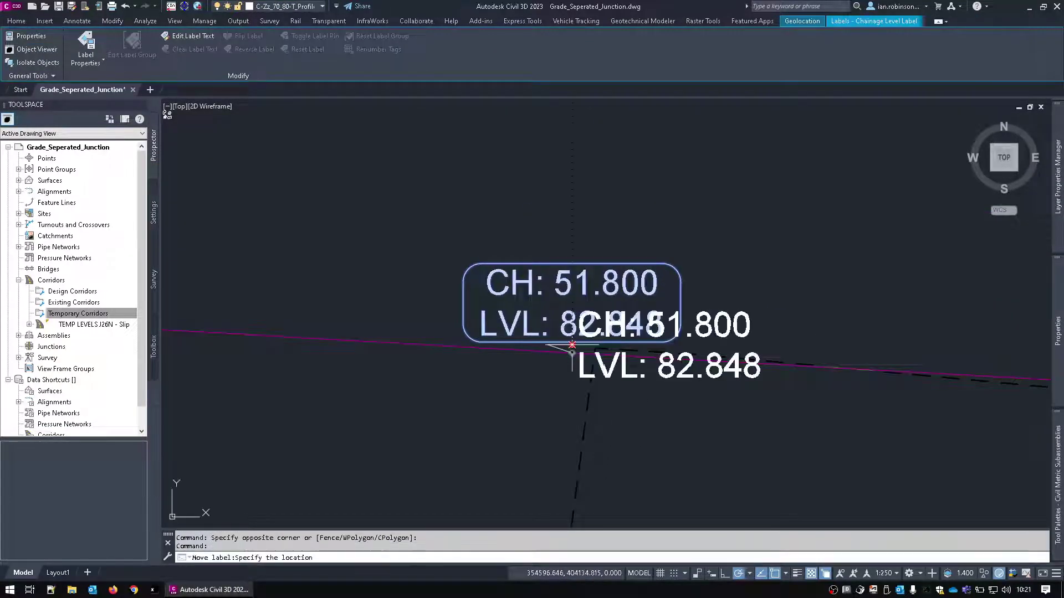
{"action": "left_click", "coordinate": [687, 154]}
{"action": "key", "text": "Escape"}
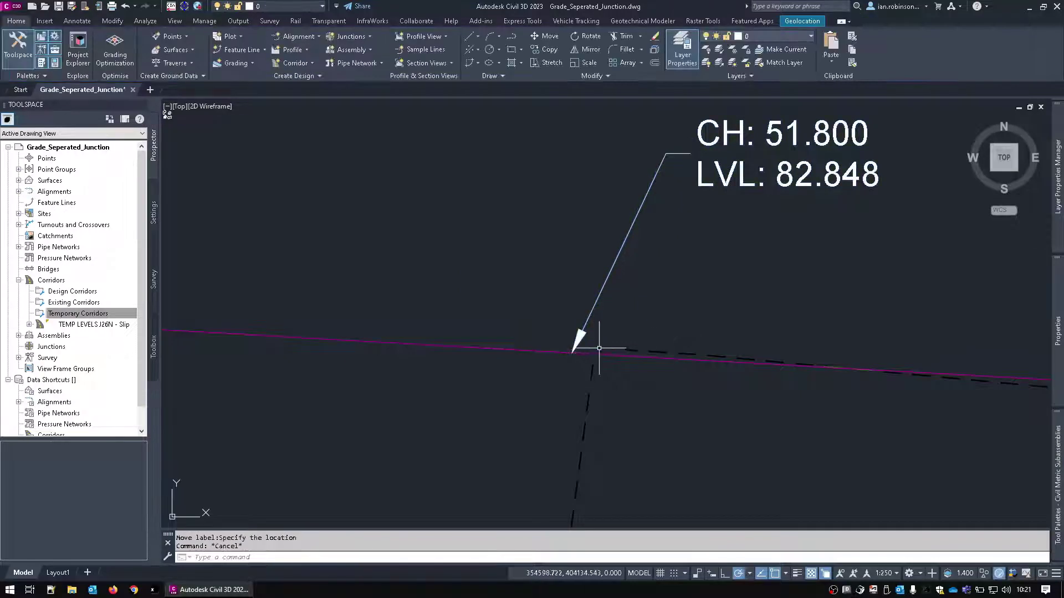
Examine the TEMP LEVELS profile against the existing ground along the slip longsection
{"action": "mouse_move", "coordinate": [967, 383]}
{"action": "middle_mouse_down"}
{"action": "mouse_move", "coordinate": [672, 363]}
{"action": "mouse_move", "coordinate": [993, 377]}
{"action": "mouse_move", "coordinate": [580, 347]}
{"action": "middle_mouse_up"}
{"action": "scroll", "coordinate": [948, 363], "scroll_direction": "down", "scroll_amount": 3}
{"action": "middle_click_drag", "start_coordinate": [948, 363], "coordinate": [667, 351]}
{"action": "middle_click_drag", "start_coordinate": [486, 360], "coordinate": [885, 346]}
{"action": "middle_click_drag", "start_coordinate": [262, 297], "coordinate": [645, 300]}
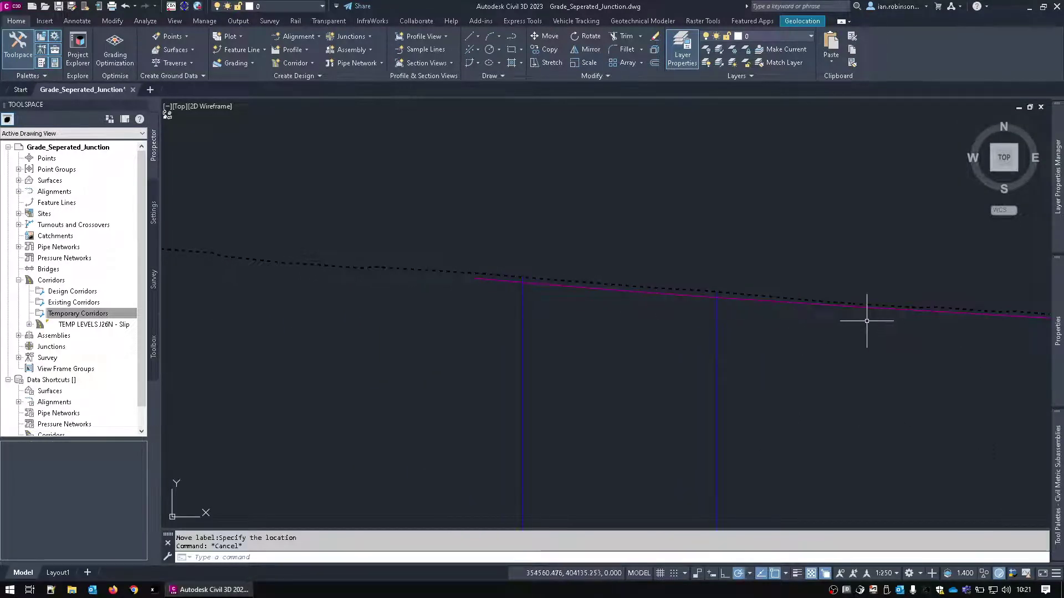
{"action": "scroll", "coordinate": [867, 322], "scroll_direction": "down", "scroll_amount": 2}
{"action": "middle_click_drag", "start_coordinate": [909, 346], "coordinate": [618, 333]}
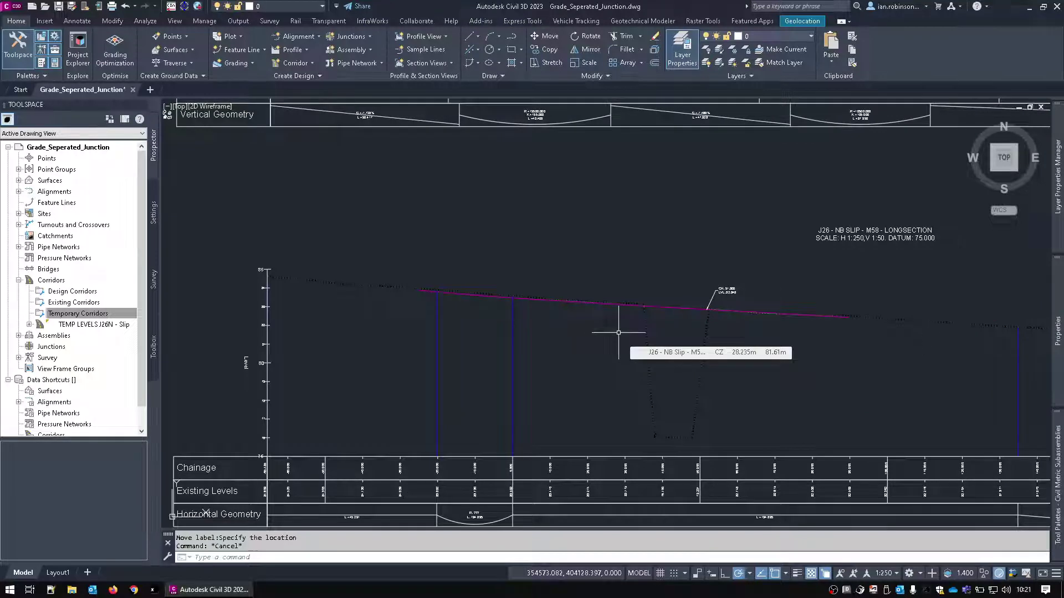
Set the update mode of the TEMP LEVELS surface profile in the slip longsection to Static
{"action": "left_click", "coordinate": [674, 308]}
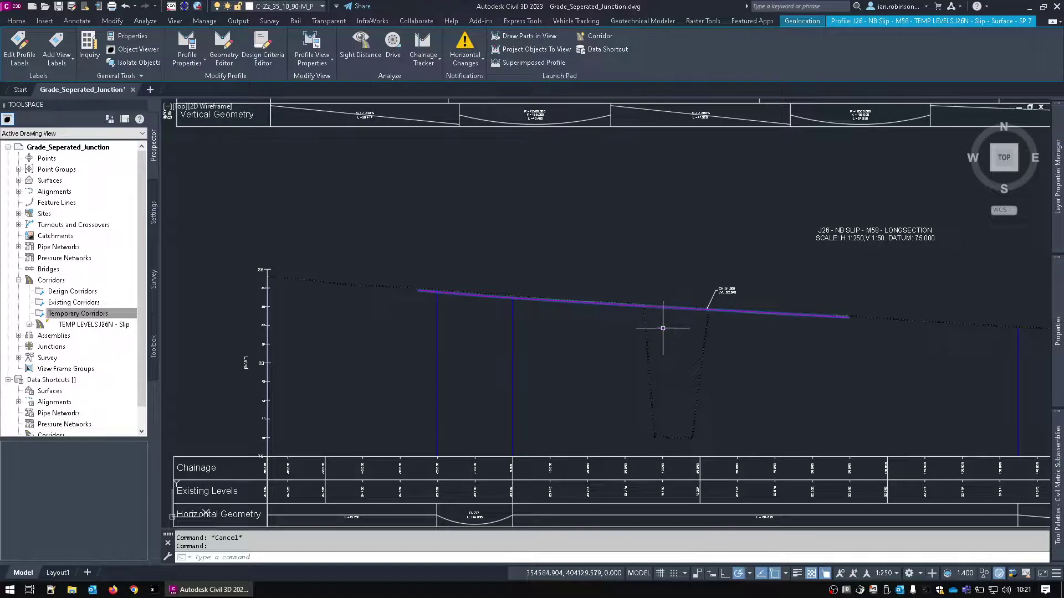
{"action": "mouse_move", "coordinate": [663, 328]}
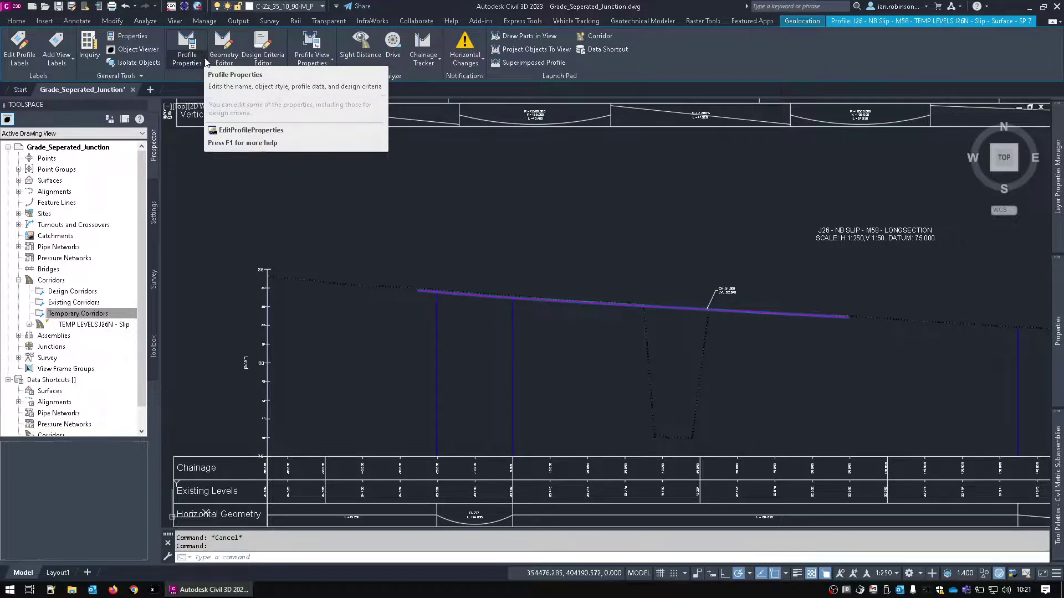
{"action": "left_click", "coordinate": [200, 40]}
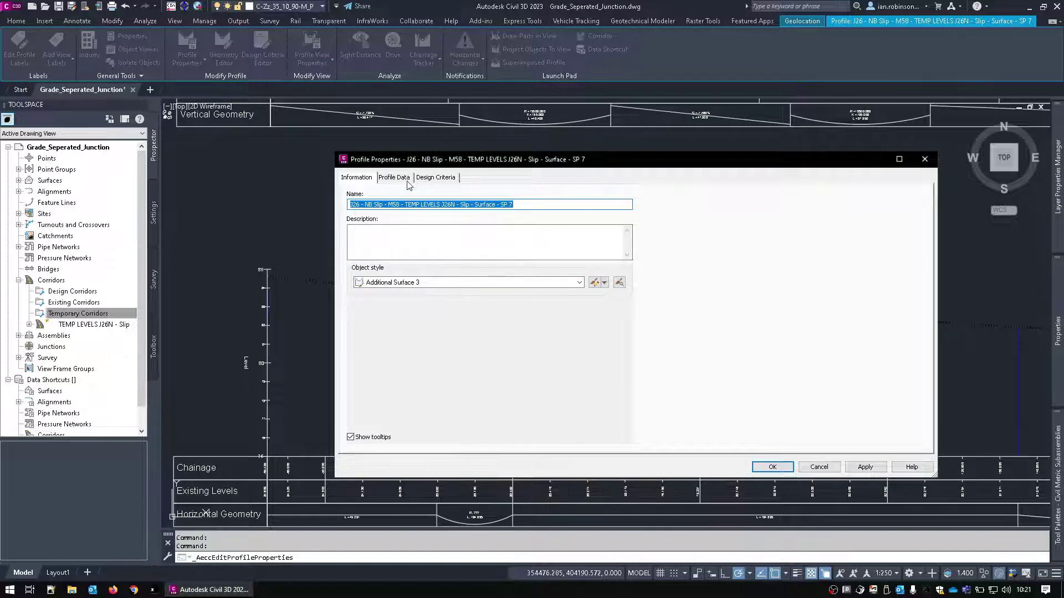
{"action": "left_click", "coordinate": [390, 177]}
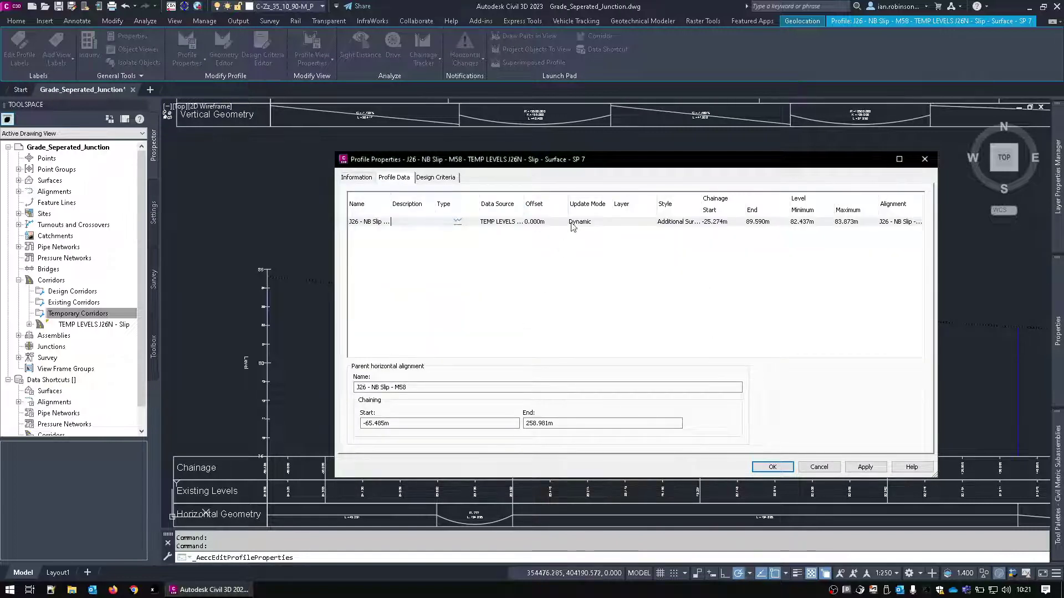
{"action": "left_click", "coordinate": [571, 223]}
{"action": "left_click", "coordinate": [579, 238]}
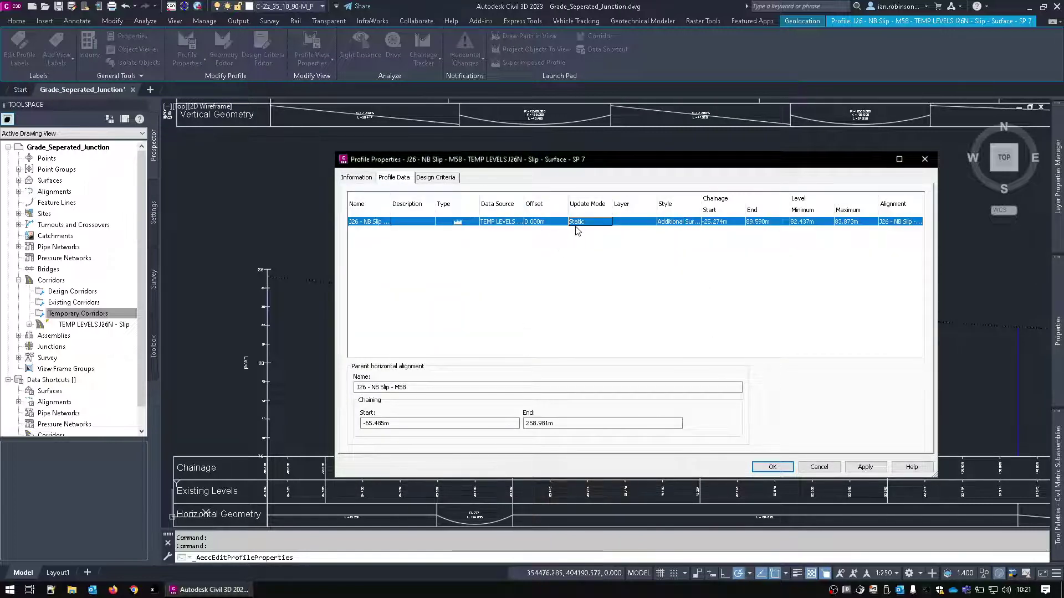
{"action": "left_click", "coordinate": [772, 468]}
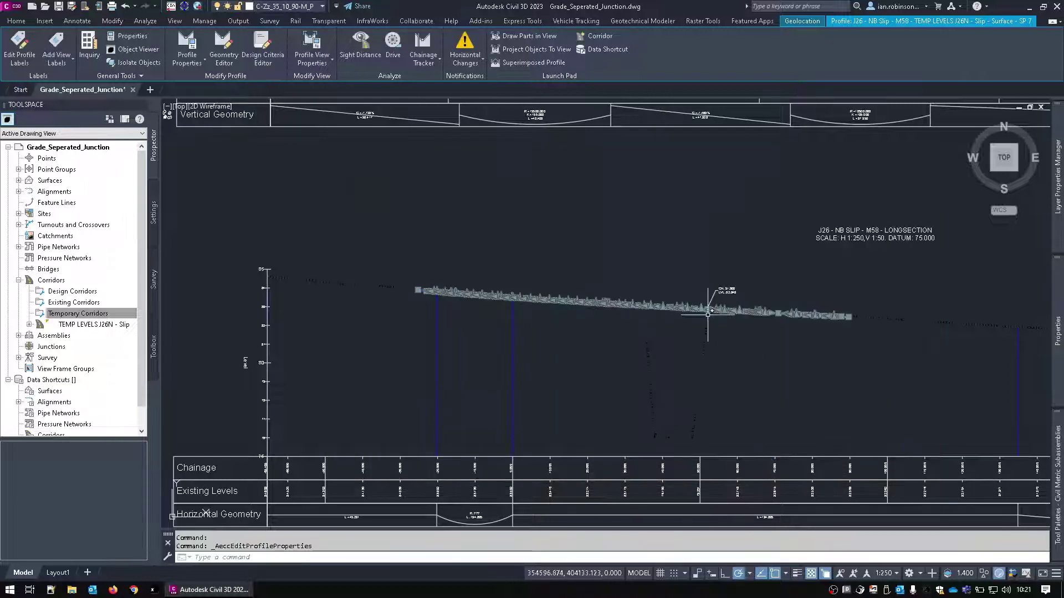
Copy the static TEMP LEVELS profile to a new profile, including all of its VIPs
{"action": "mouse_move", "coordinate": [708, 312]}
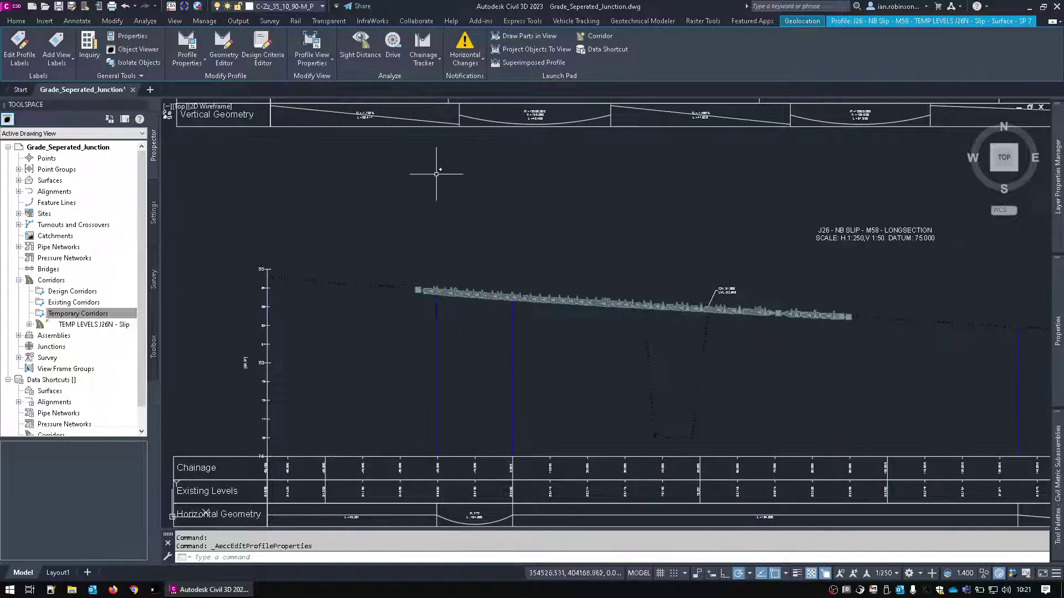
{"action": "left_click", "coordinate": [223, 45]}
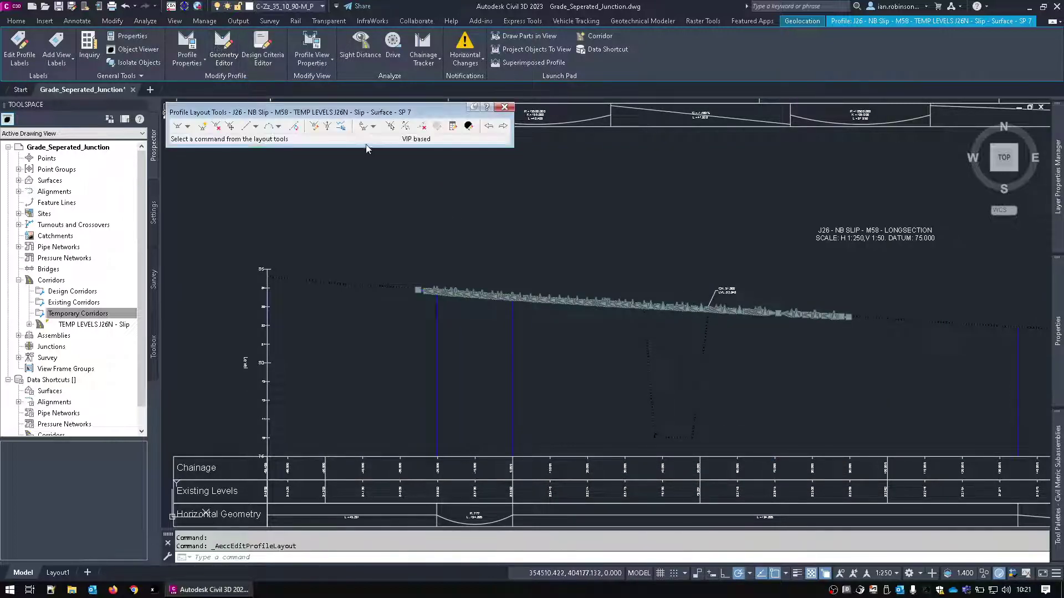
{"action": "left_click", "coordinate": [341, 127]}
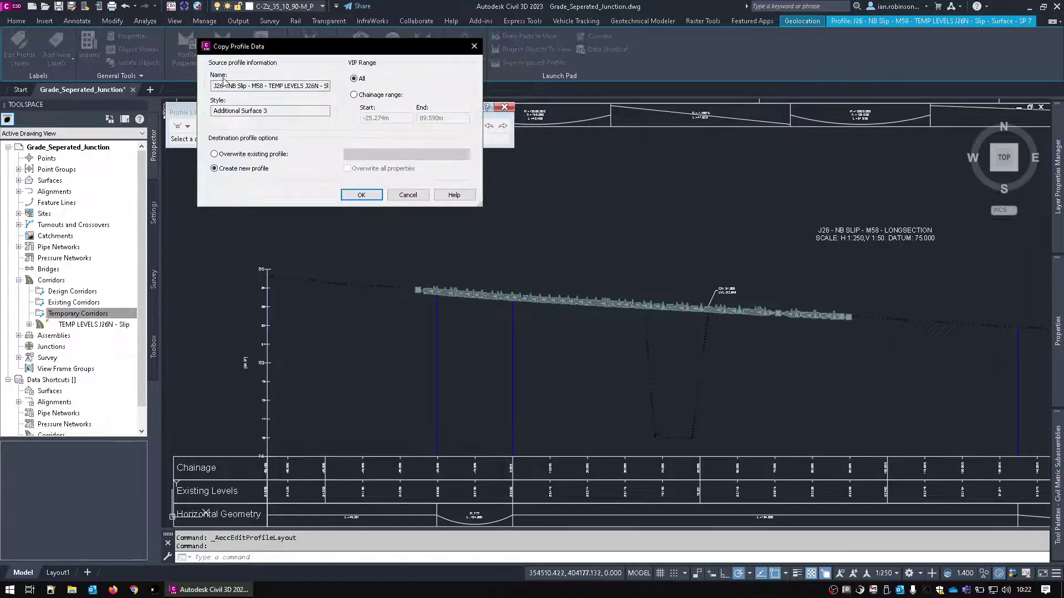
{"action": "left_click", "coordinate": [361, 195]}
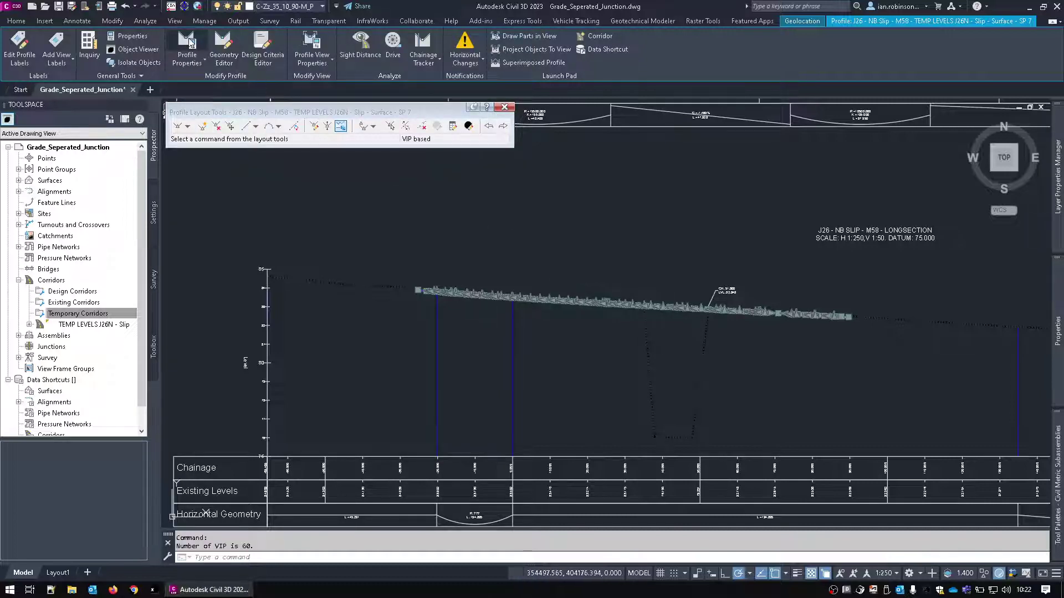
Set the original TEMP LEVELS surface profile's update mode to Dynamic
{"action": "left_click", "coordinate": [188, 47]}
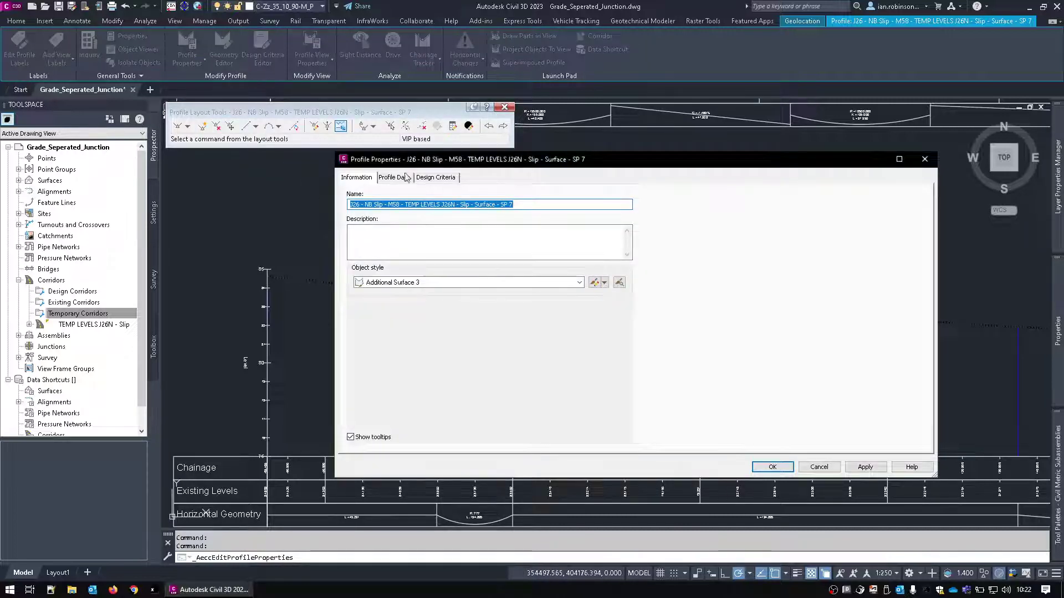
{"action": "left_click", "coordinate": [394, 177]}
{"action": "left_click", "coordinate": [604, 221]}
{"action": "left_click", "coordinate": [610, 222]}
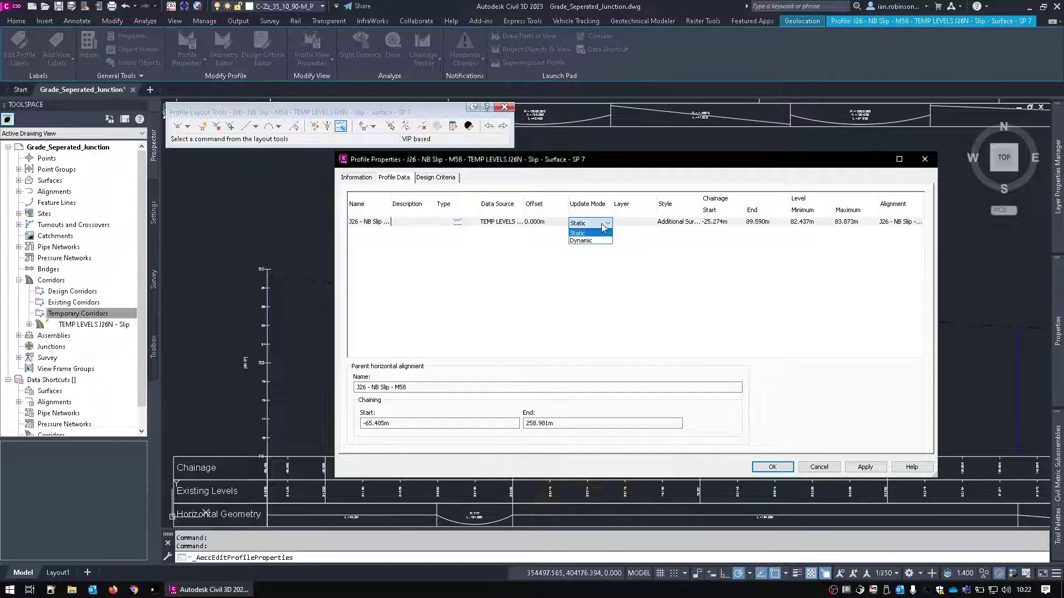
{"action": "left_click", "coordinate": [582, 238]}
{"action": "left_click", "coordinate": [772, 467]}
{"action": "key", "text": "Escape"}
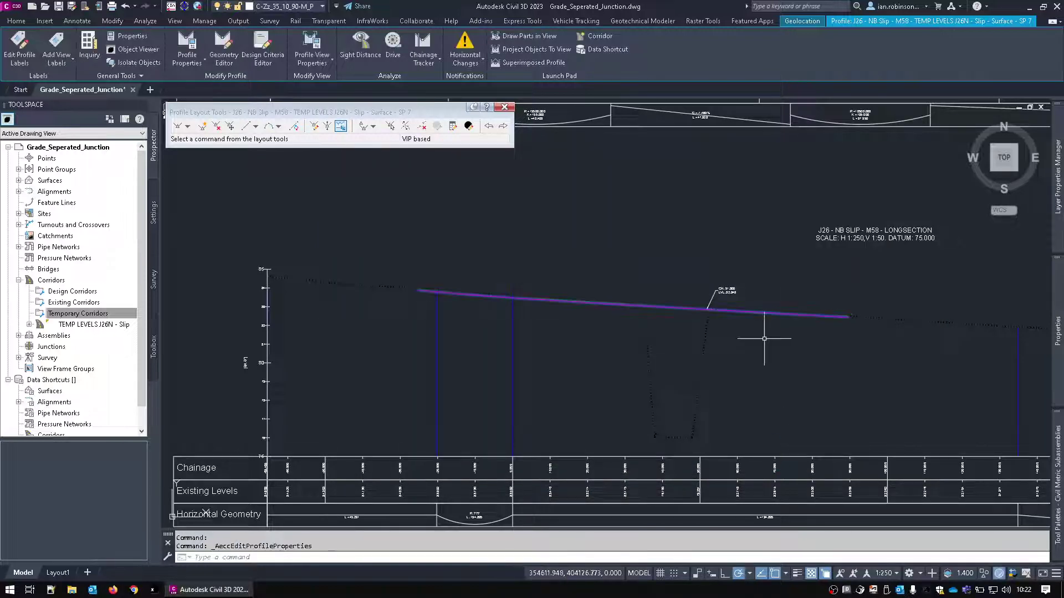
Rename the copied profile as "_VP2_J26 - NB Slip - M58 - TEMP LEVELS J26N - Slip"
{"action": "left_click", "coordinate": [687, 309]}
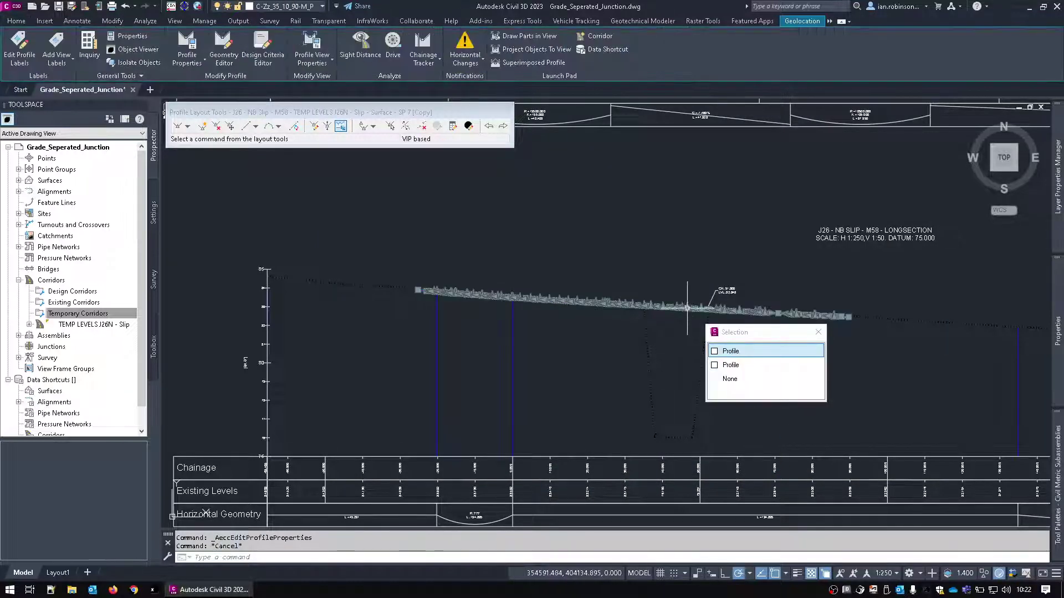
{"action": "left_click", "coordinate": [729, 366]}
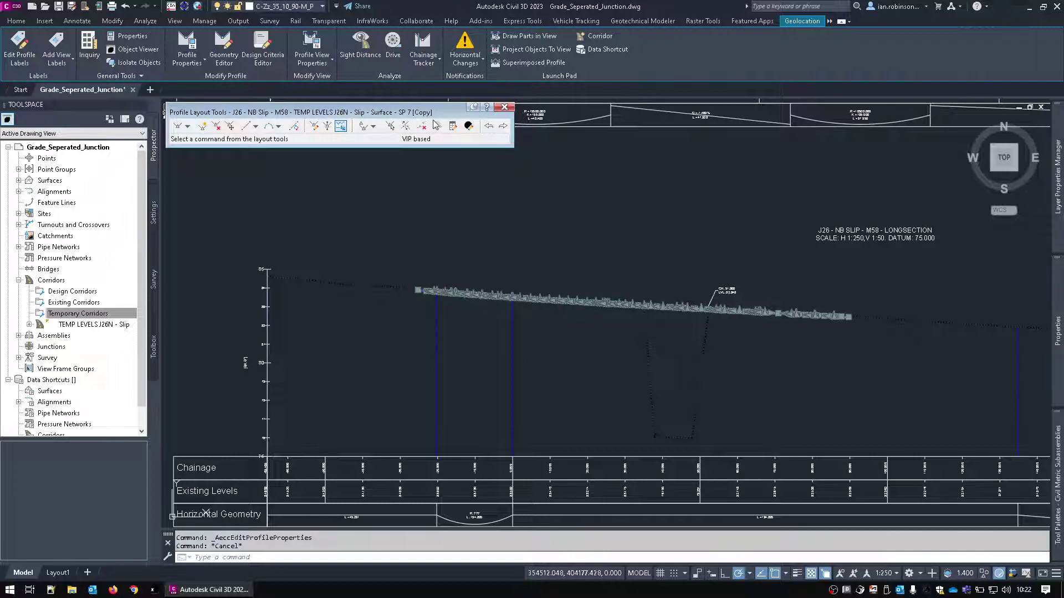
{"action": "left_click", "coordinate": [189, 47]}
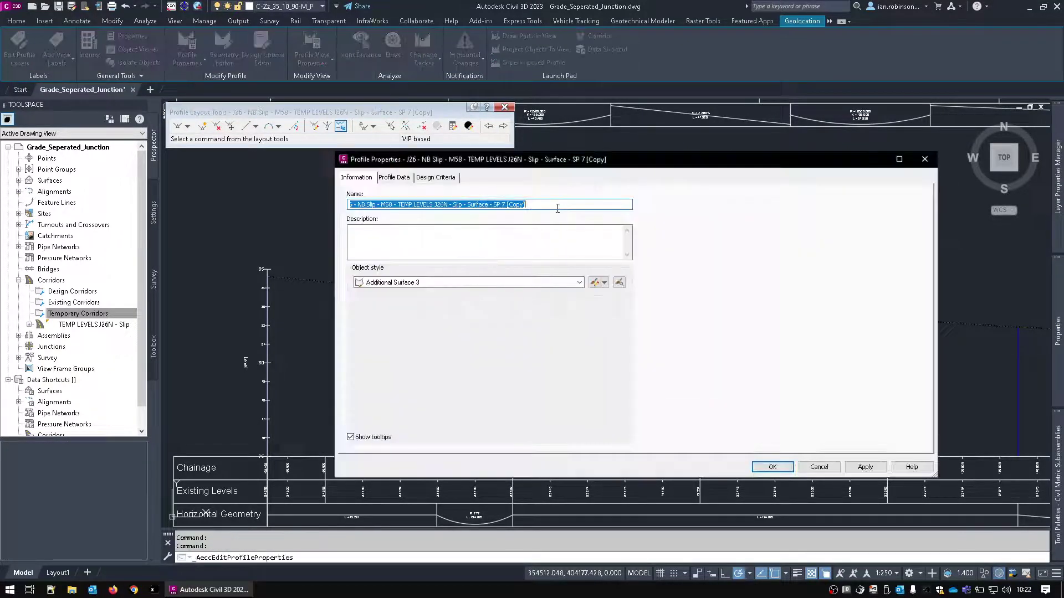
{"action": "left_click_drag", "start_coordinate": [527, 205], "coordinate": [350, 209]}
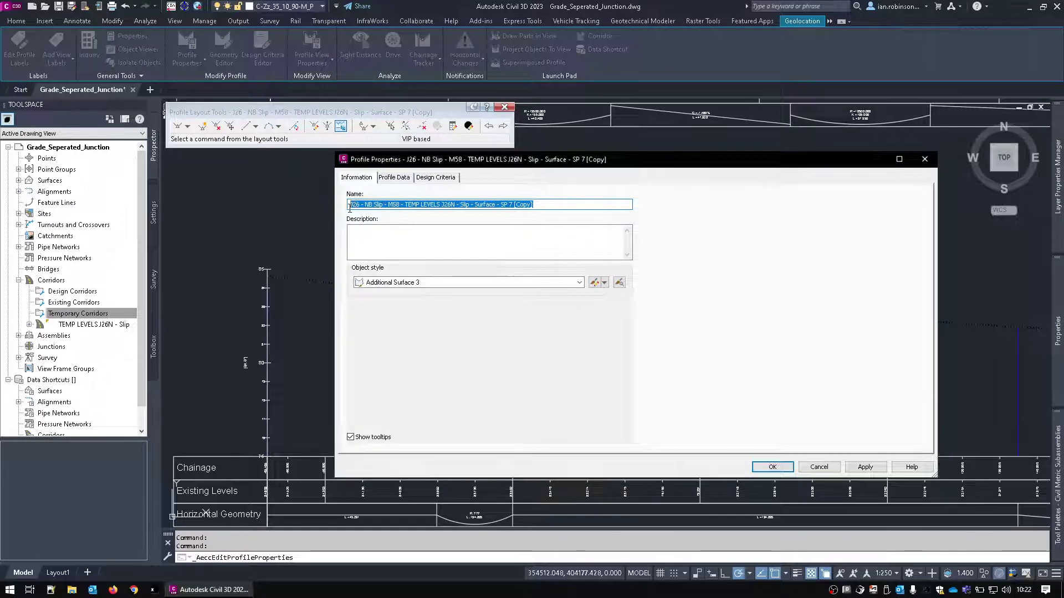
{"action": "left_click", "coordinate": [350, 205]}
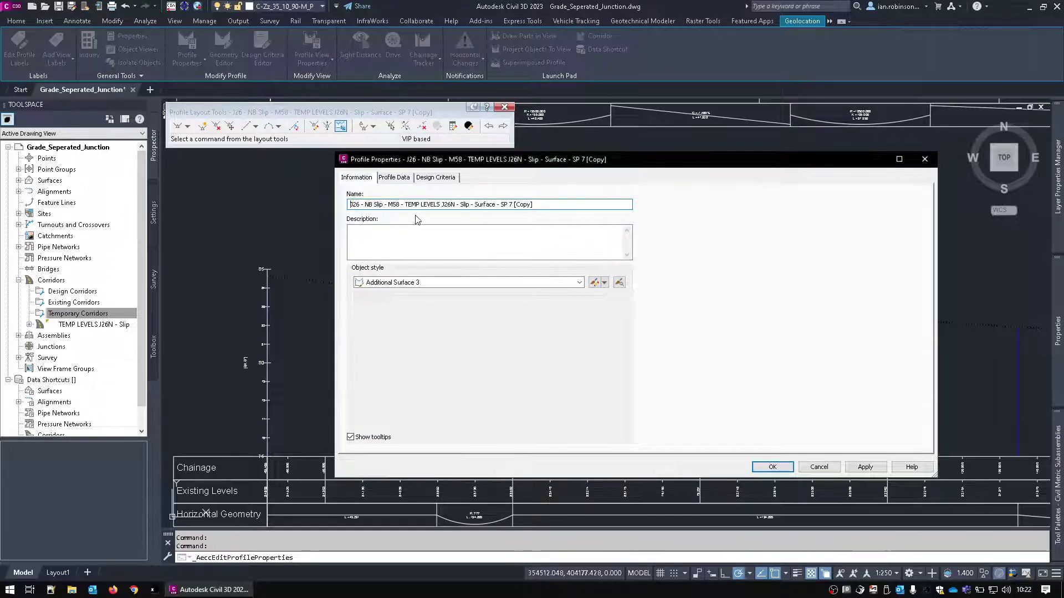
{"action": "type", "text": "_V"}
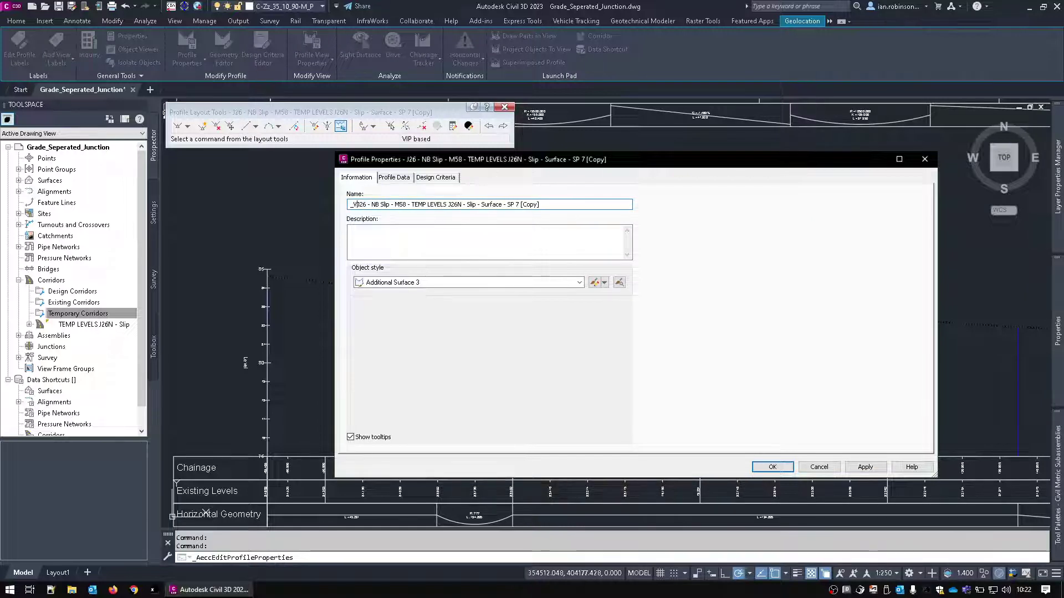
{"action": "type", "text": "P"}
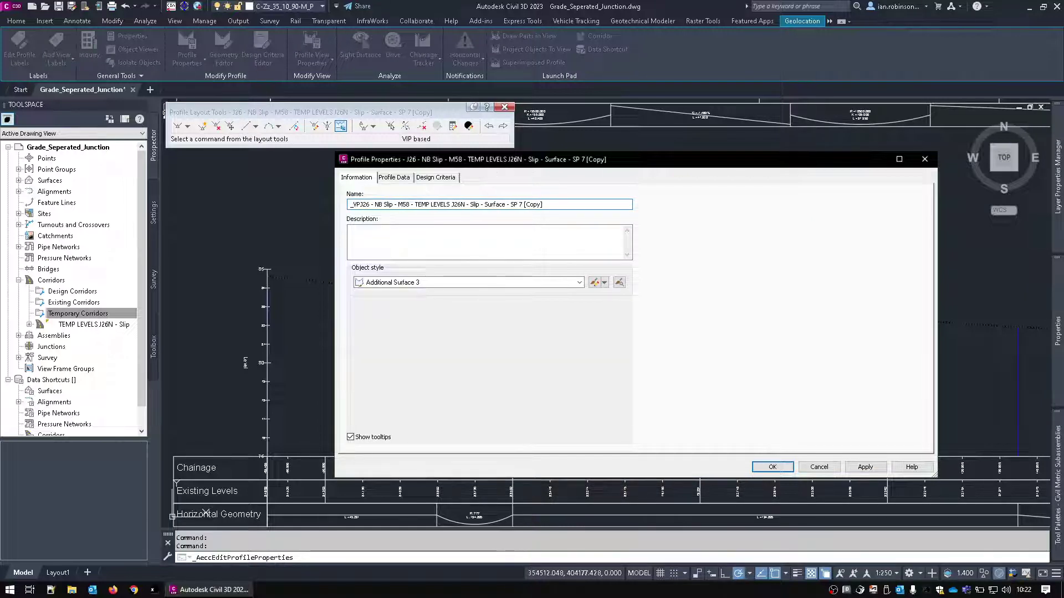
{"action": "type", "text": "2_"}
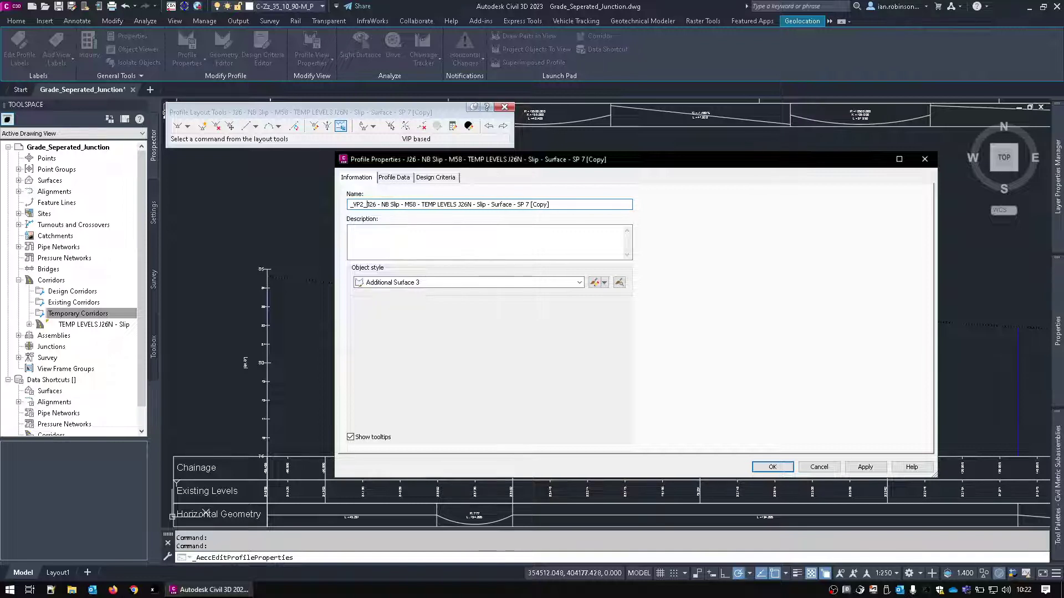
{"action": "left_click", "coordinate": [560, 206]}
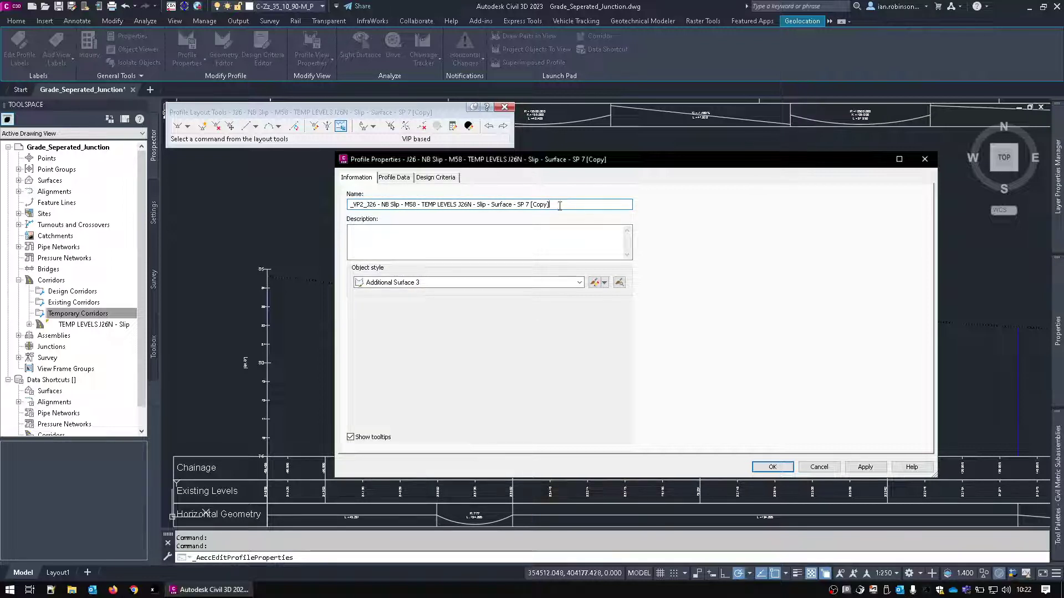
{"action": "left_click_drag", "start_coordinate": [527, 203], "coordinate": [515, 203]}
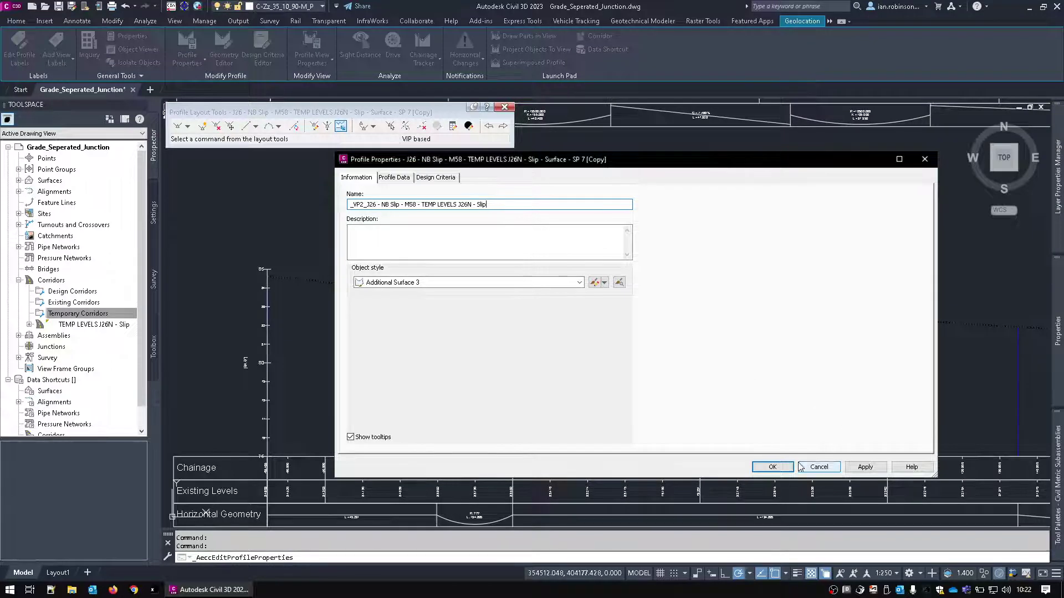
Assign the Design Style LWT object style to the copied profile
{"action": "left_click", "coordinate": [476, 282]}
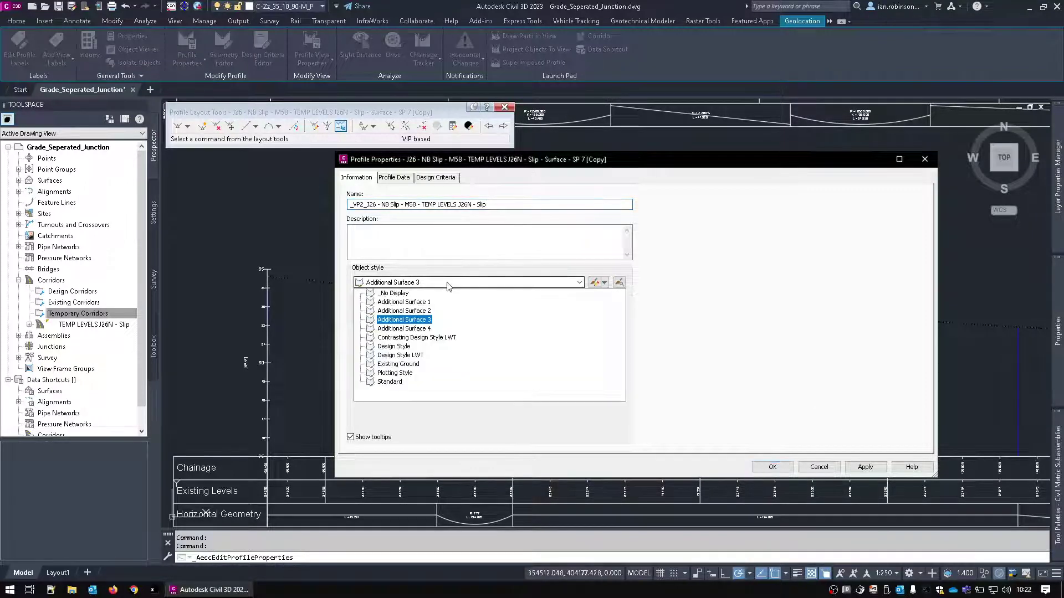
{"action": "left_click", "coordinate": [412, 349]}
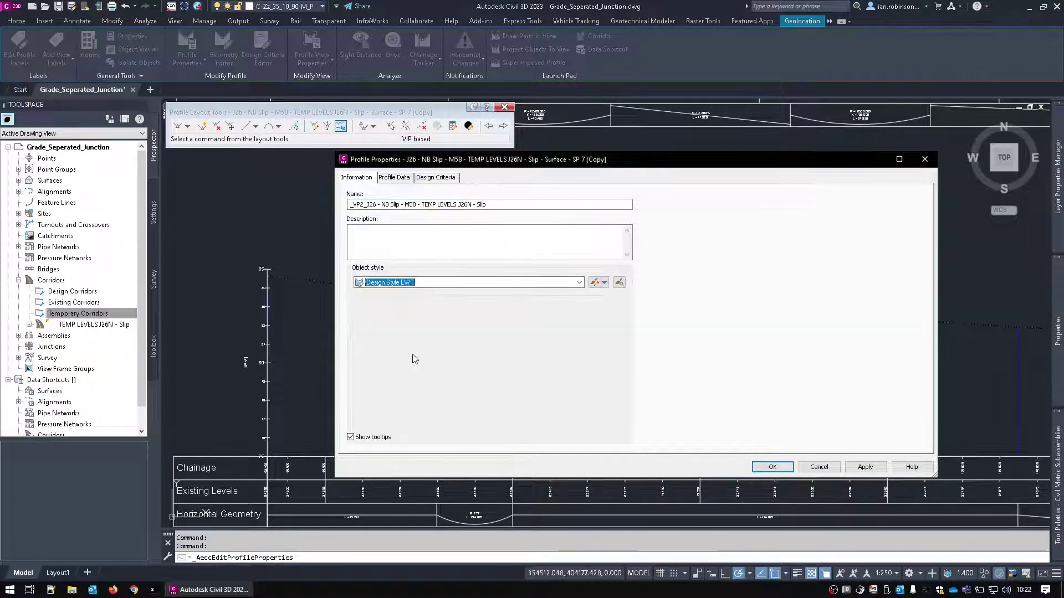
{"action": "left_click", "coordinate": [772, 467]}
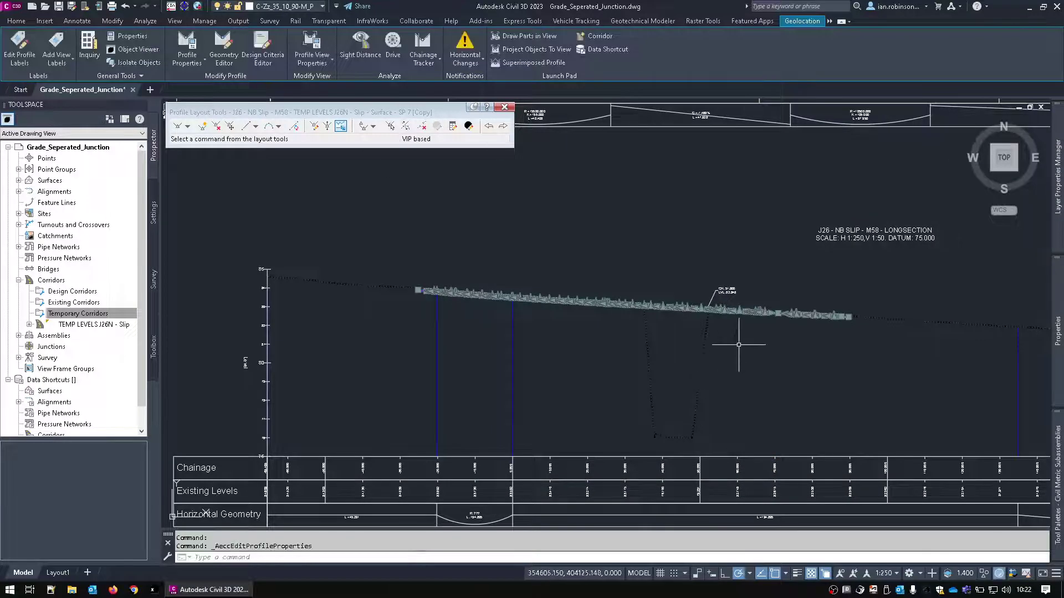
{"action": "key", "text": "Escape"}
Delete the closely spaced intermediate VIPs of the copied profile between the CH: 51.800 label and the profile's higher-chainage end
{"action": "scroll", "coordinate": [755, 320], "scroll_direction": "up", "scroll_amount": 5}
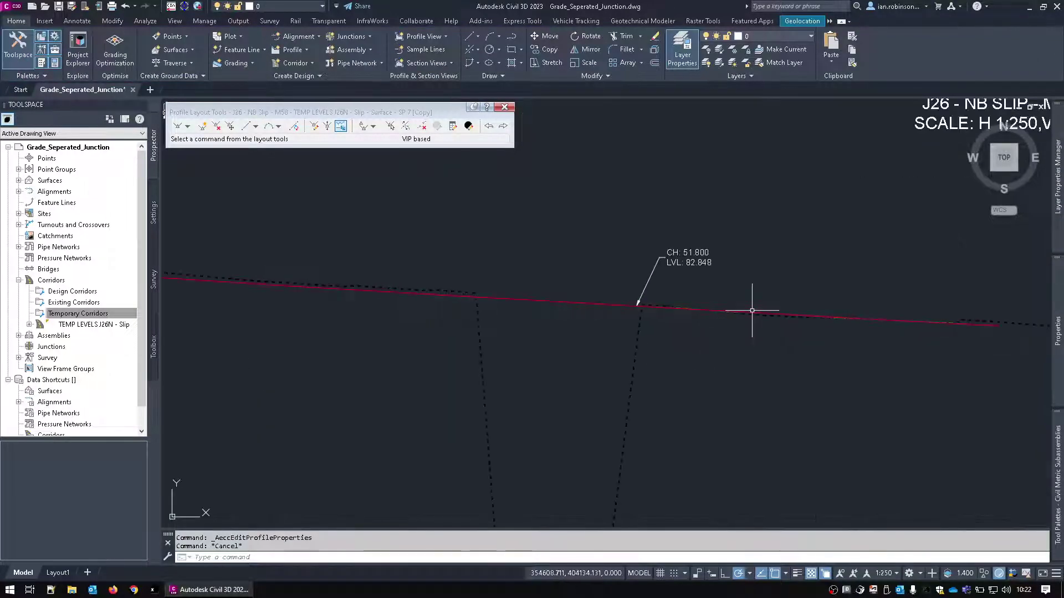
{"action": "left_click", "coordinate": [754, 309]}
{"action": "left_click", "coordinate": [798, 354]}
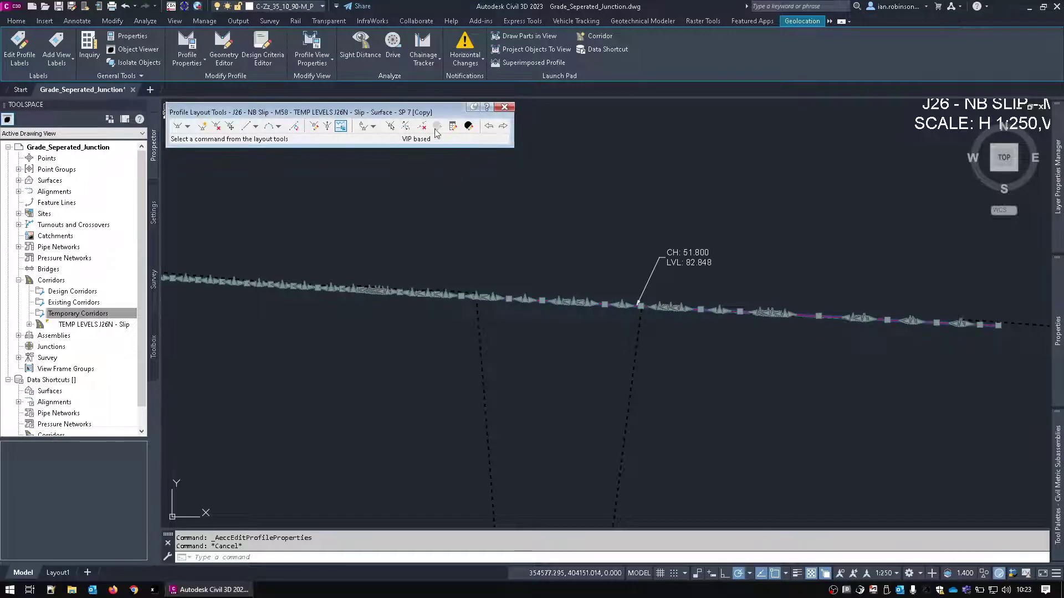
{"action": "left_click", "coordinate": [216, 127]}
{"action": "left_click", "coordinate": [967, 321]}
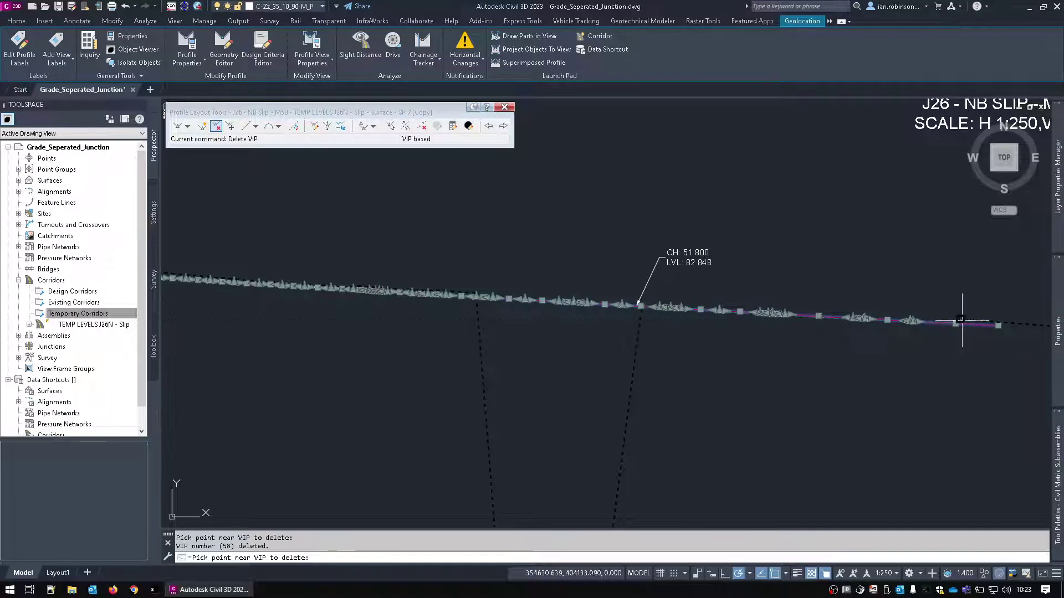
{"action": "left_click", "coordinate": [960, 320]}
{"action": "left_click", "coordinate": [925, 319]}
{"action": "left_click", "coordinate": [857, 318]}
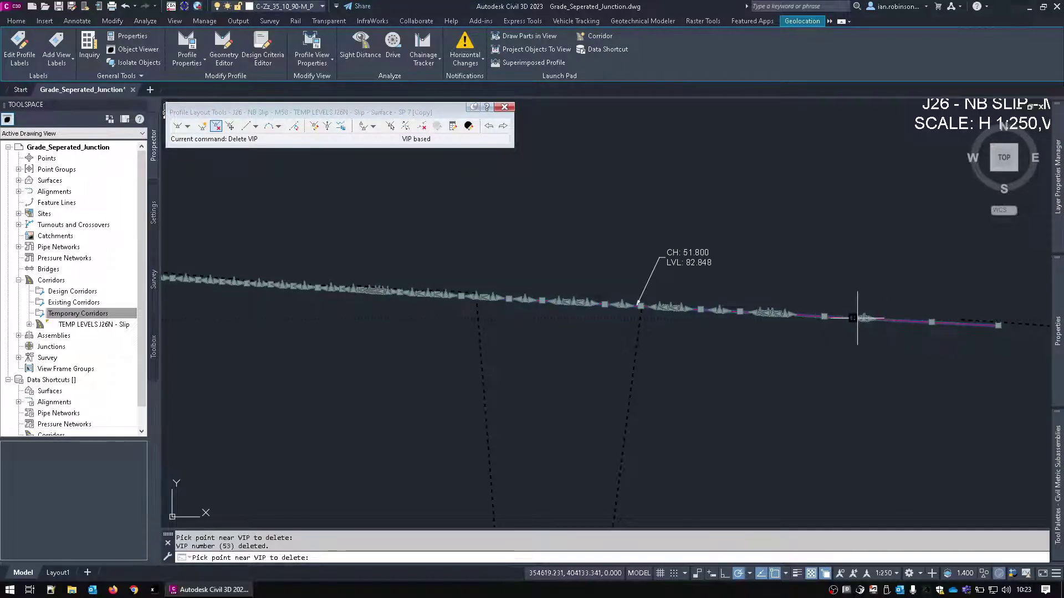
{"action": "left_click", "coordinate": [776, 309]}
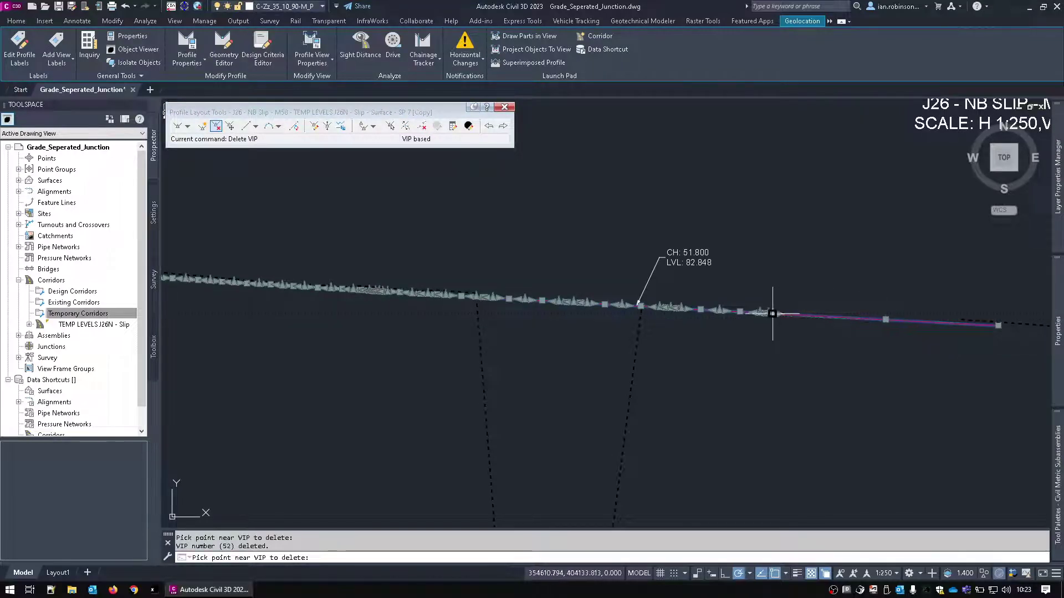
{"action": "left_click", "coordinate": [772, 311]}
{"action": "left_click", "coordinate": [761, 310]}
{"action": "left_click", "coordinate": [778, 310]}
{"action": "left_click", "coordinate": [772, 309]}
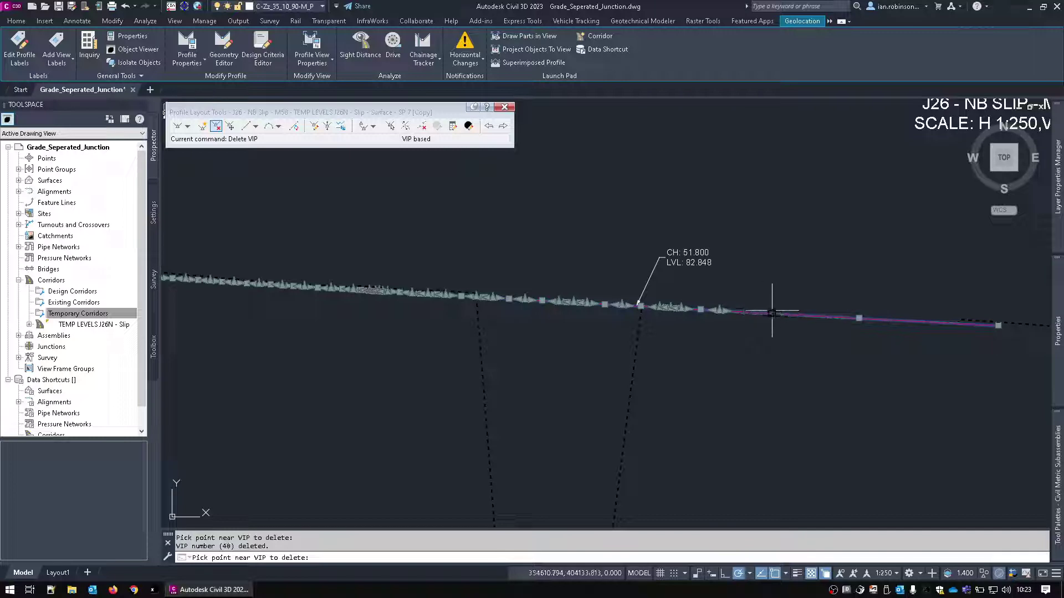
{"action": "left_click", "coordinate": [722, 306]}
{"action": "left_click", "coordinate": [690, 304]}
{"action": "scroll", "coordinate": [675, 305], "scroll_direction": "up", "scroll_amount": 4}
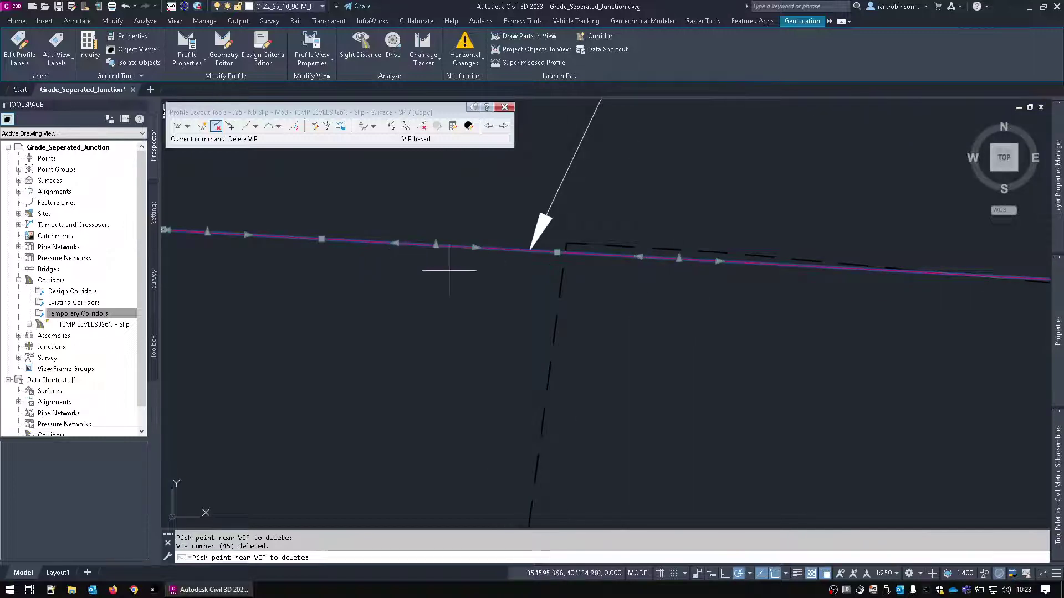
{"action": "scroll", "coordinate": [575, 301], "scroll_direction": "down", "scroll_amount": 3}
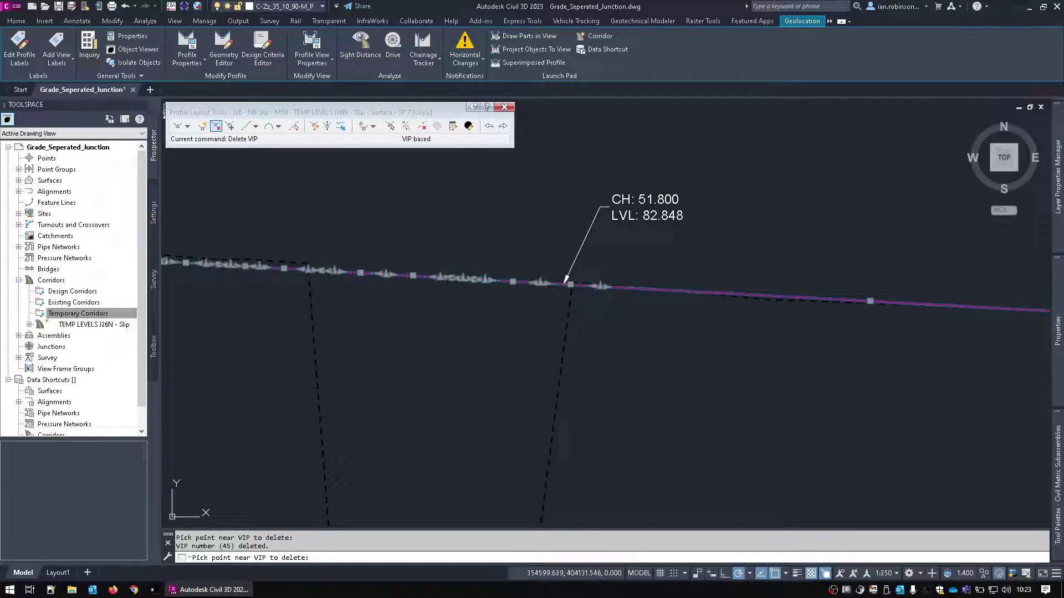
{"action": "key", "text": "Escape"}
{"action": "scroll", "coordinate": [772, 368], "scroll_direction": "down", "scroll_amount": 5}
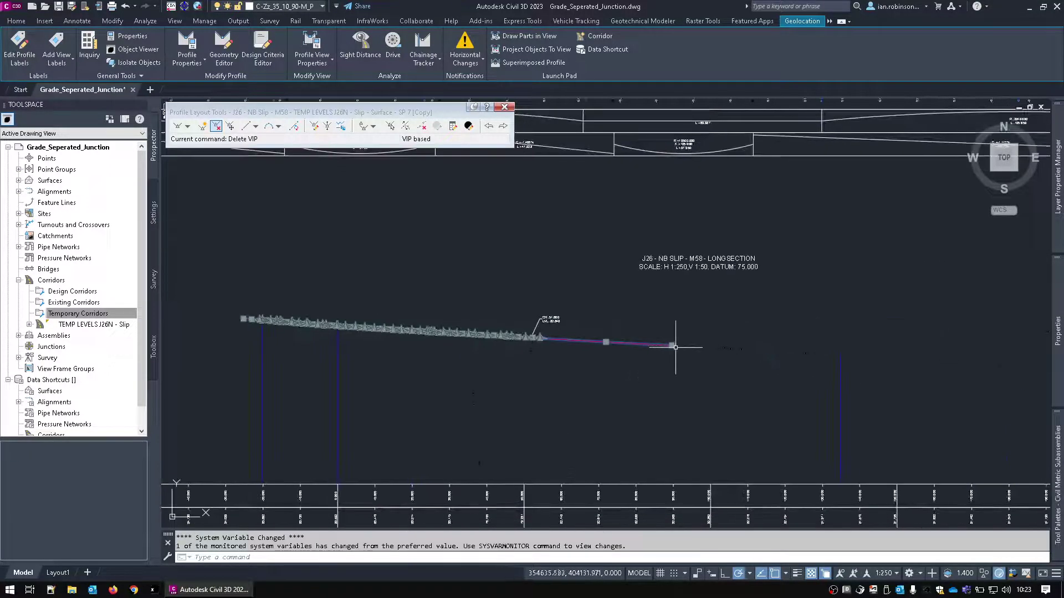
Stretch the copied profile's last VIP to the final vertical geometry line at the slip long section's high-chainage end and finish profile layout editing
{"action": "left_click", "coordinate": [672, 345]}
{"action": "scroll", "coordinate": [846, 355], "scroll_direction": "up", "scroll_amount": 5}
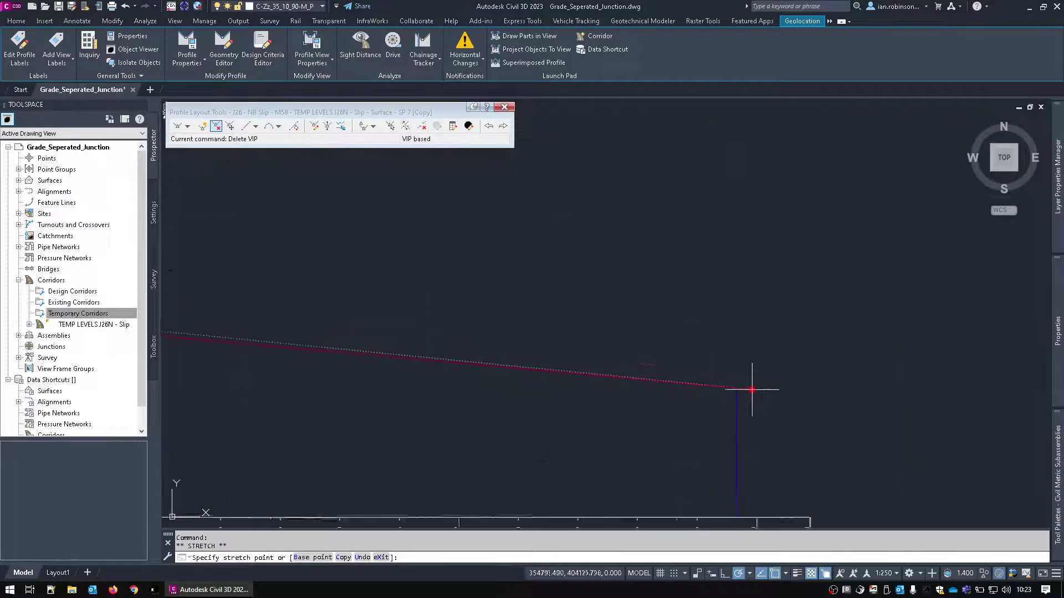
{"action": "left_click", "coordinate": [891, 327]}
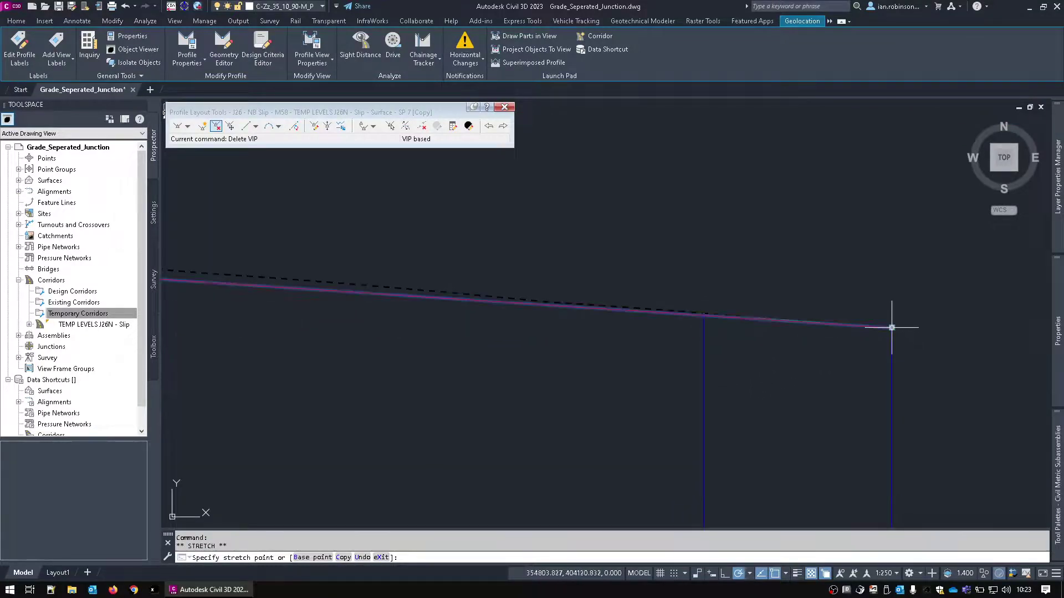
{"action": "scroll", "coordinate": [838, 375], "scroll_direction": "down", "scroll_amount": 3}
{"action": "middle_click_drag", "start_coordinate": [545, 392], "coordinate": [876, 366]}
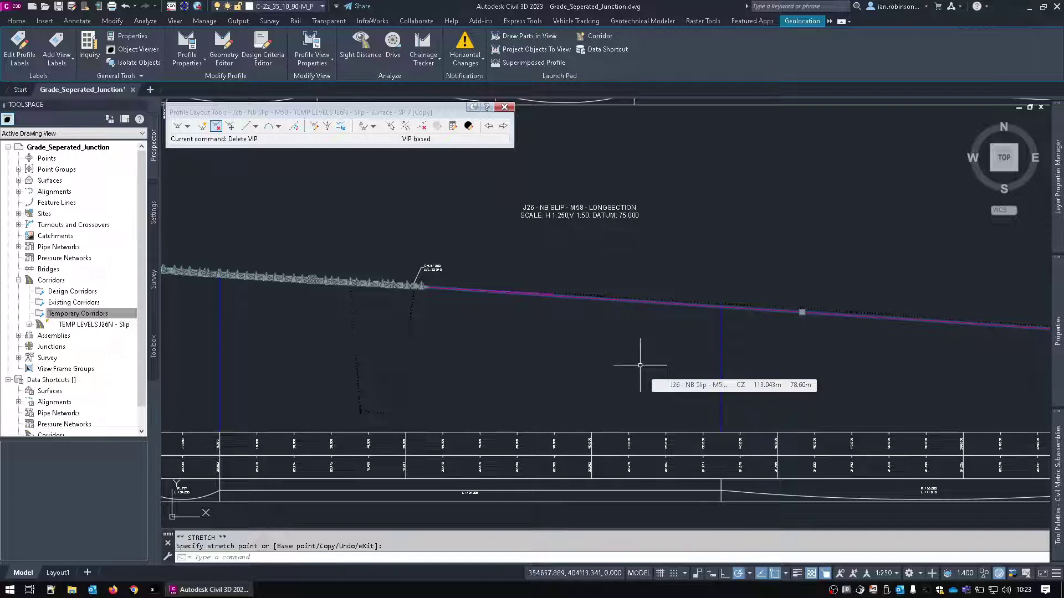
{"action": "scroll", "coordinate": [891, 298], "scroll_direction": "down", "scroll_amount": 1}
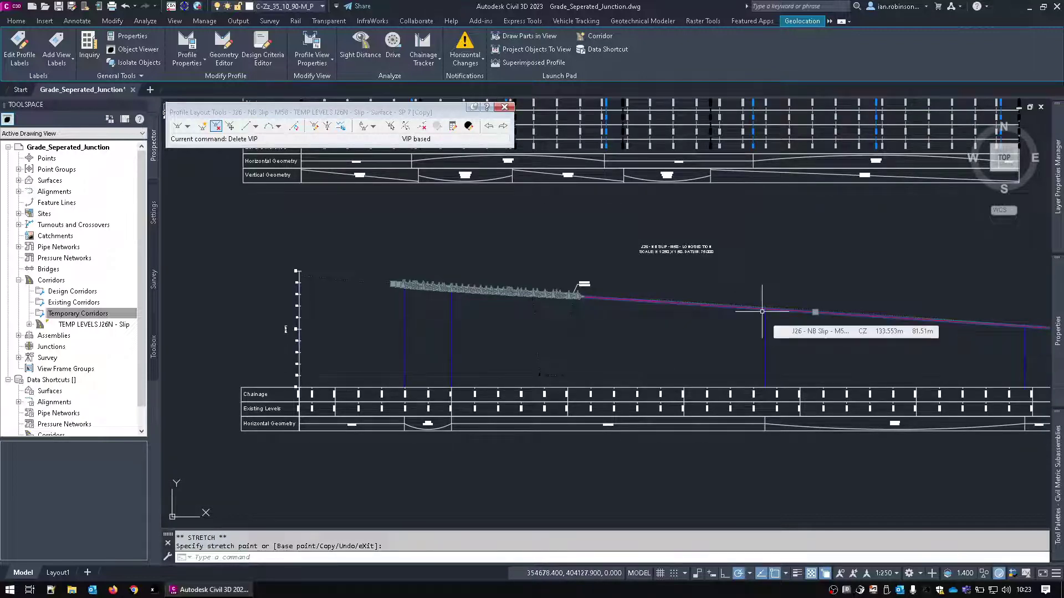
{"action": "left_click", "coordinate": [502, 108]}
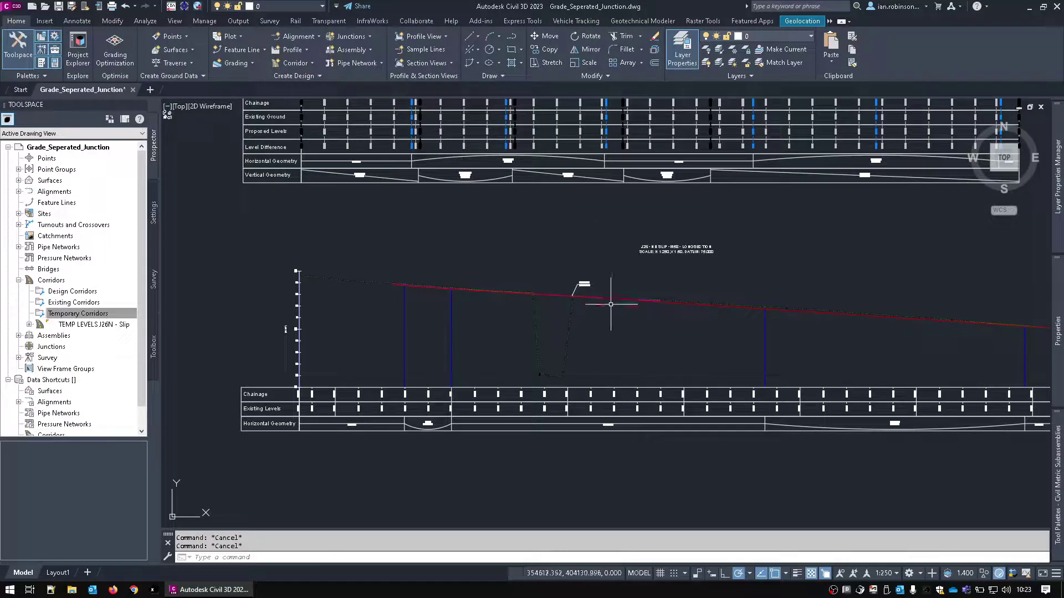
Import the _UKIE - Composite Band Set into the J26 - NB Slip - M58 - Longsection profile view
{"action": "left_click", "coordinate": [701, 305]}
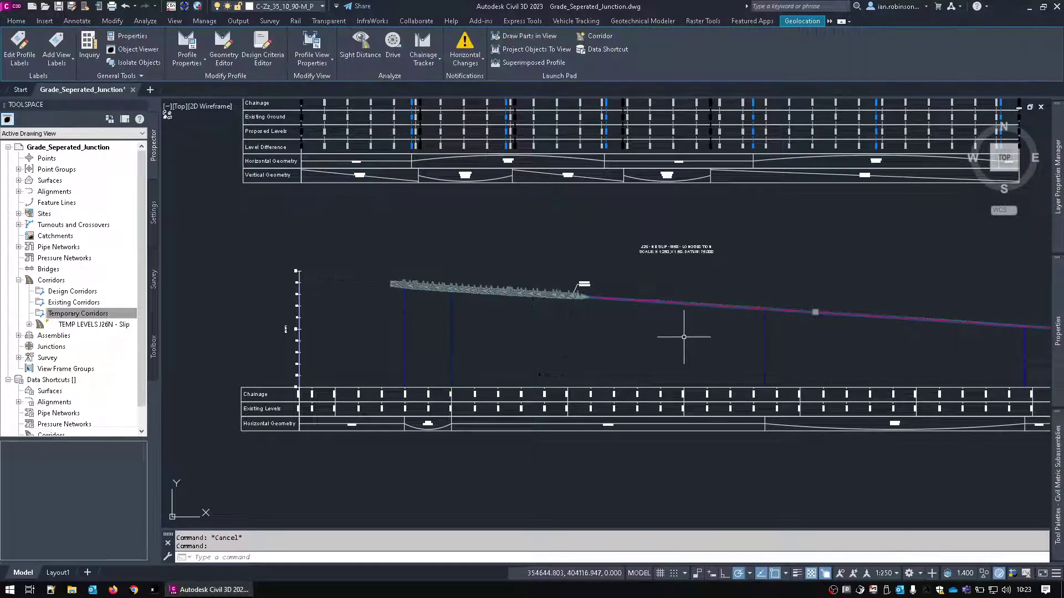
{"action": "middle_click_drag", "start_coordinate": [656, 353], "coordinate": [679, 325]}
{"action": "key", "text": "Escape"}
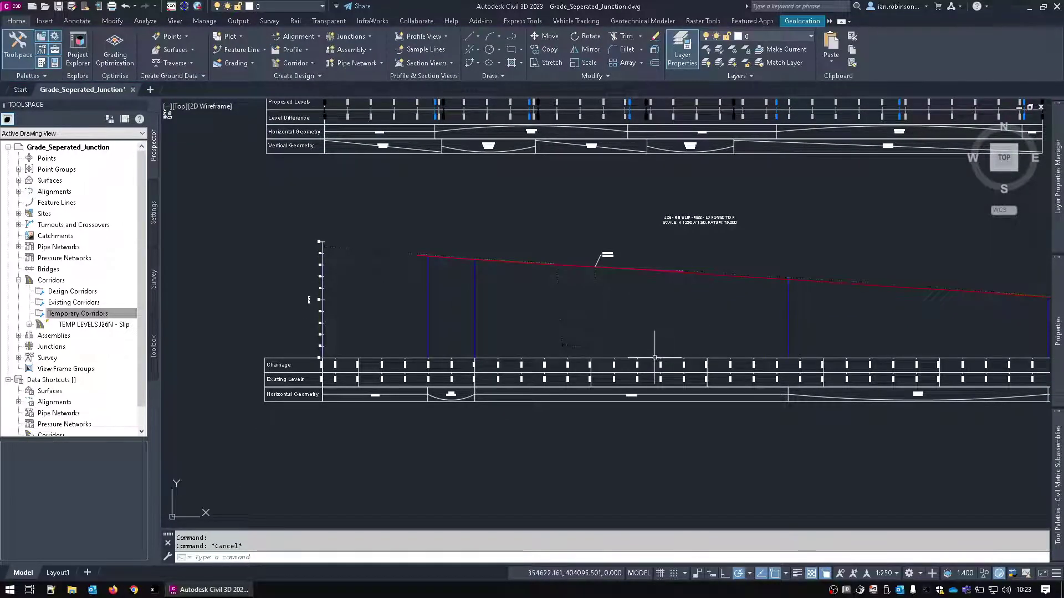
{"action": "left_click", "coordinate": [654, 360]}
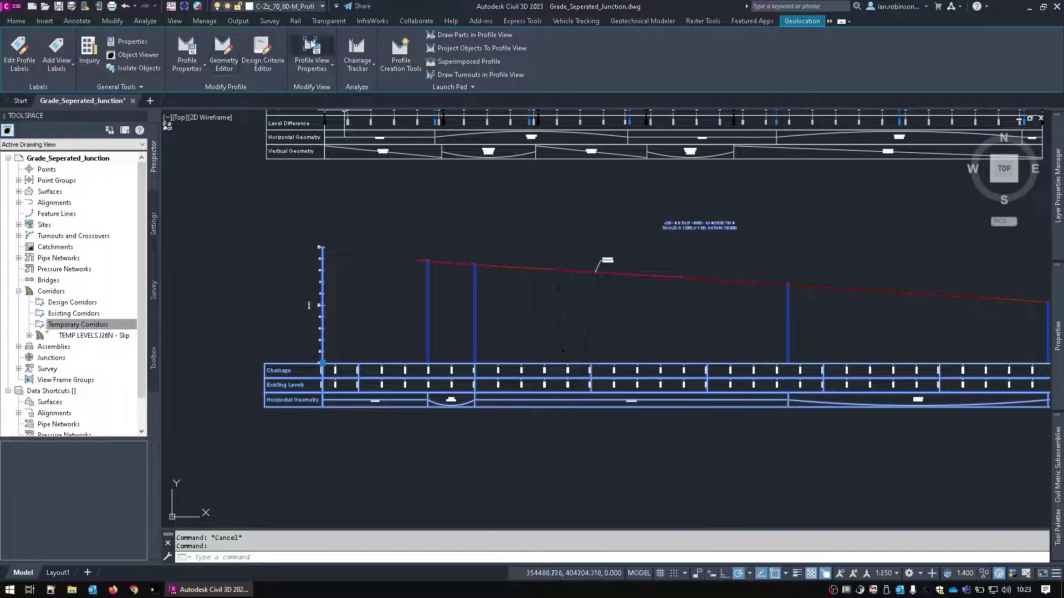
{"action": "left_click", "coordinate": [312, 47]}
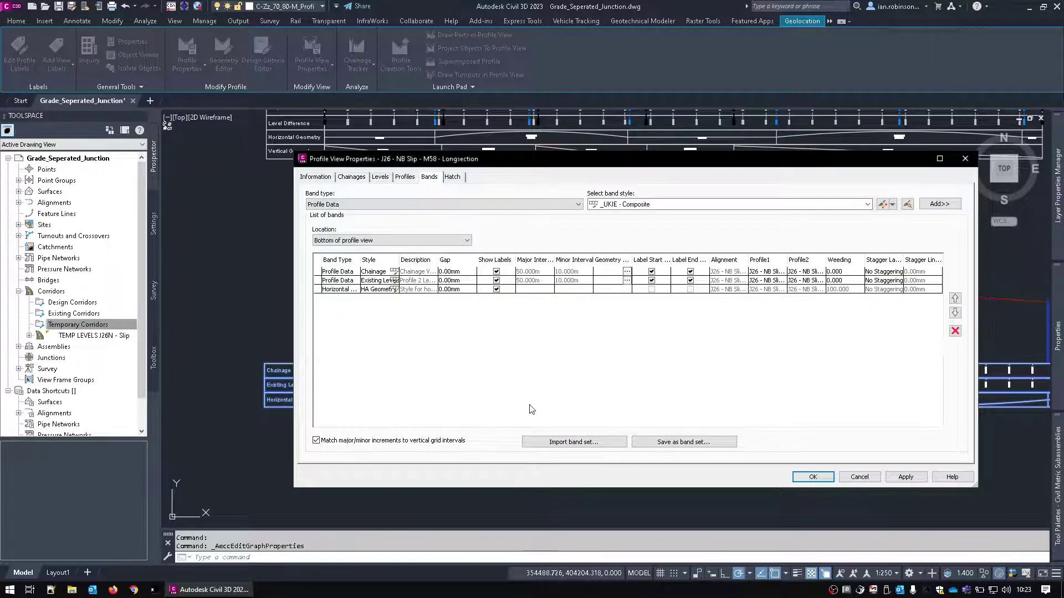
{"action": "left_click", "coordinate": [548, 443]}
{"action": "left_click", "coordinate": [526, 289]}
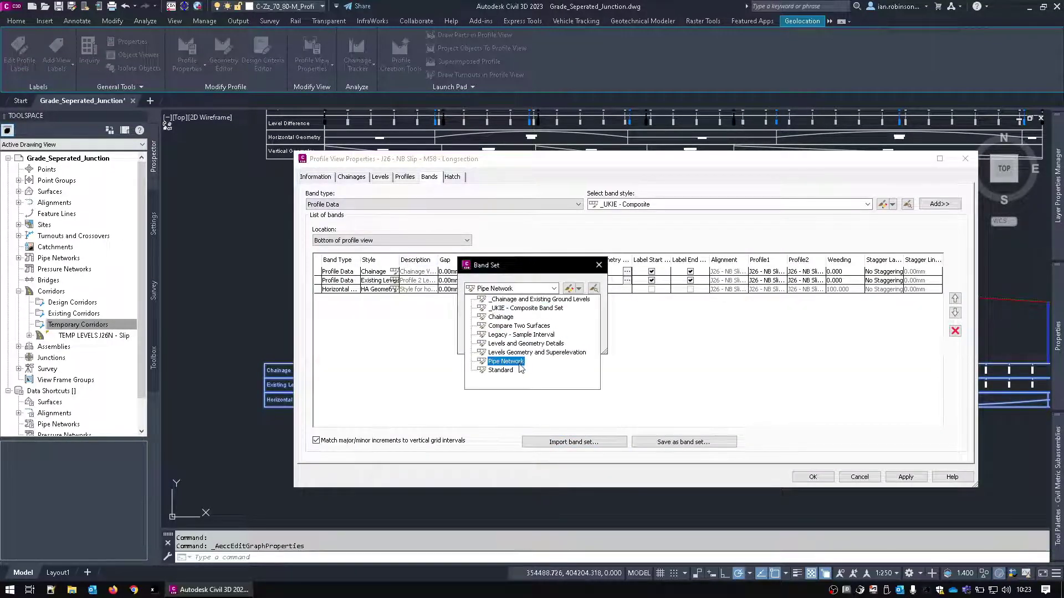
{"action": "left_click", "coordinate": [527, 309]}
{"action": "left_click", "coordinate": [495, 343]}
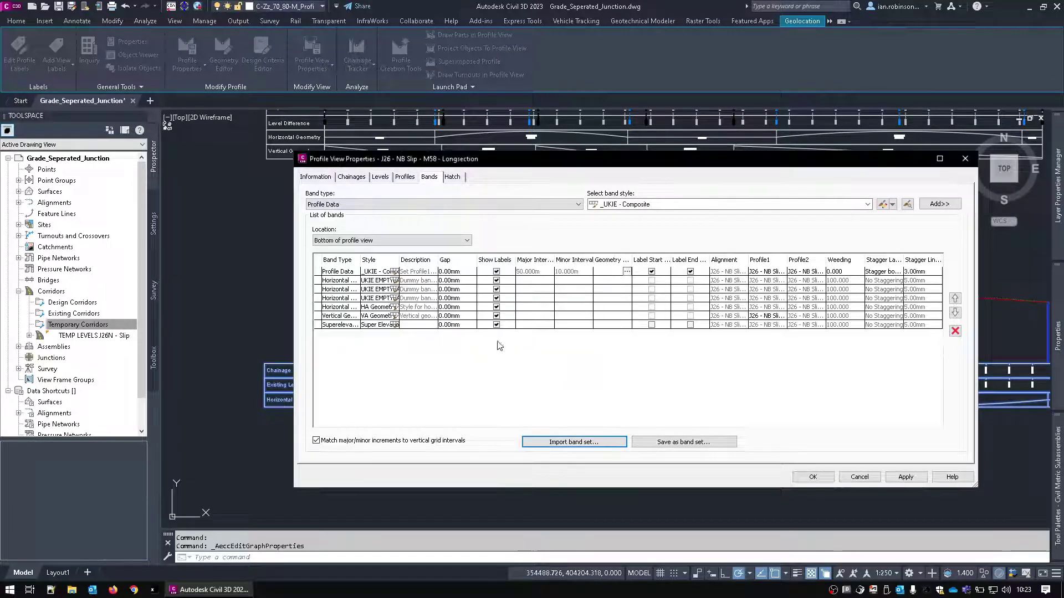
Remove the superelevation and vertical geometry bands, and set Profile1 of the composite band to _VP2_J26 - NB Slip - M58 - TEMP LEVELS J26N - Slip
{"action": "left_click", "coordinate": [954, 332]}
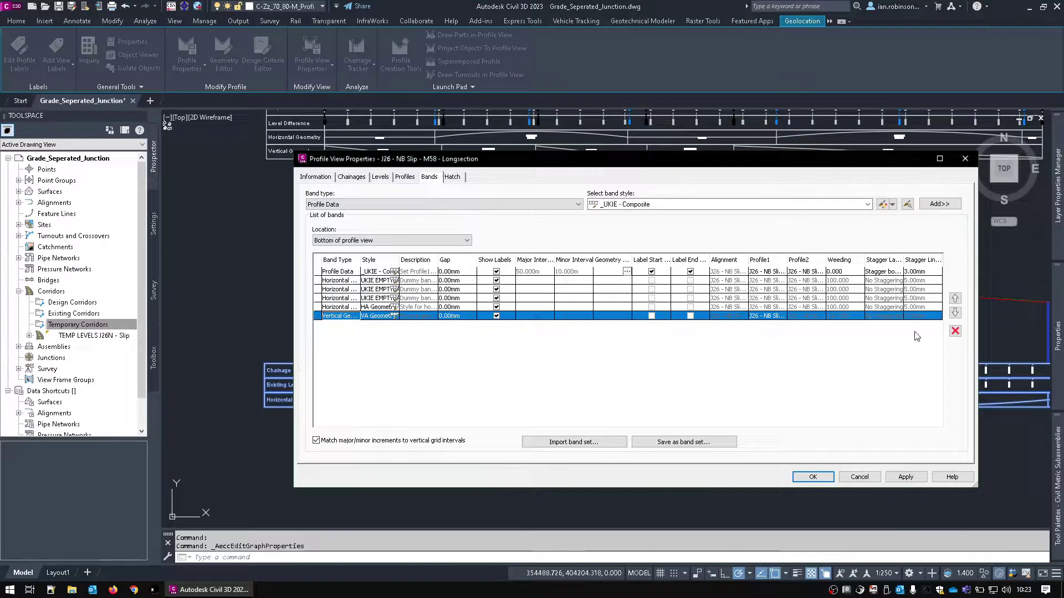
{"action": "left_click", "coordinate": [955, 331]}
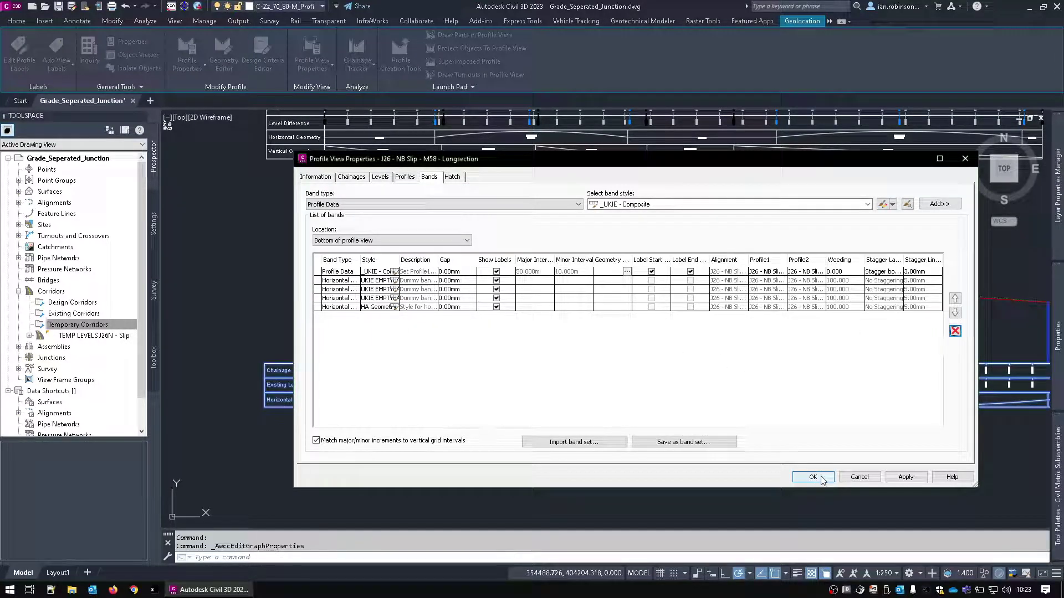
{"action": "left_click", "coordinate": [758, 271]}
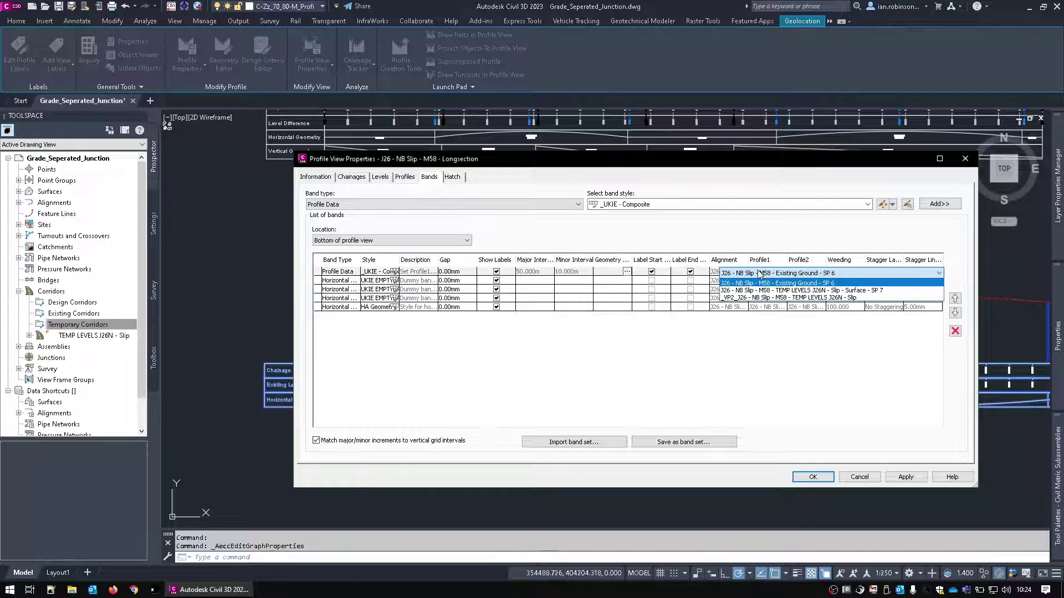
{"action": "left_click", "coordinate": [754, 297]}
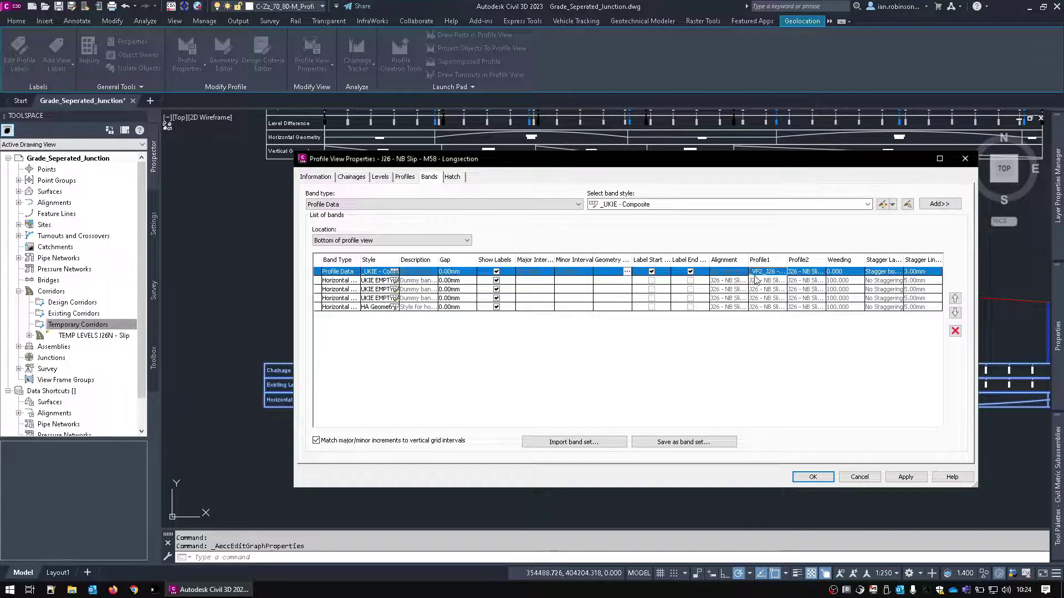
{"action": "left_click", "coordinate": [813, 477]}
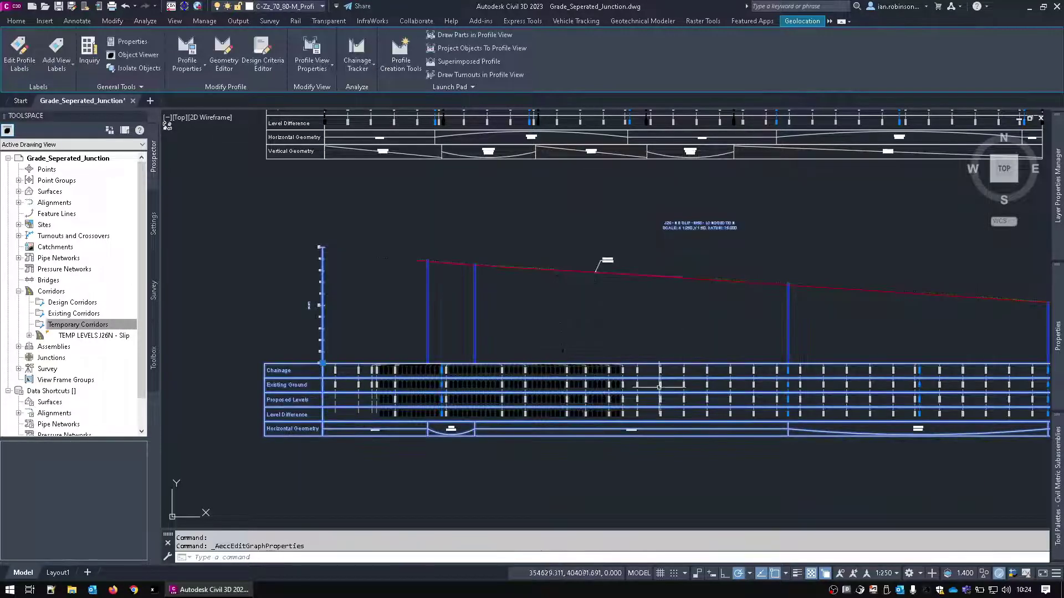
Turn off labelling of all profile geometry points for the _VP2_J26 profile in the slip long section's composite band
{"action": "scroll", "coordinate": [487, 396], "scroll_direction": "up", "scroll_amount": 2}
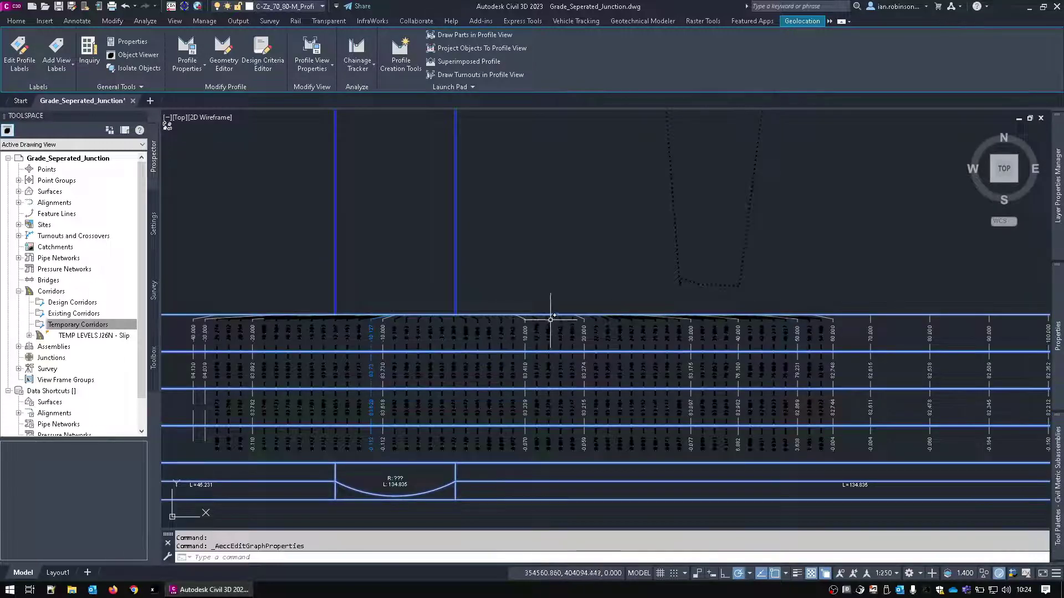
{"action": "scroll", "coordinate": [602, 358], "scroll_direction": "up", "scroll_amount": 3}
{"action": "left_click", "coordinate": [582, 226]}
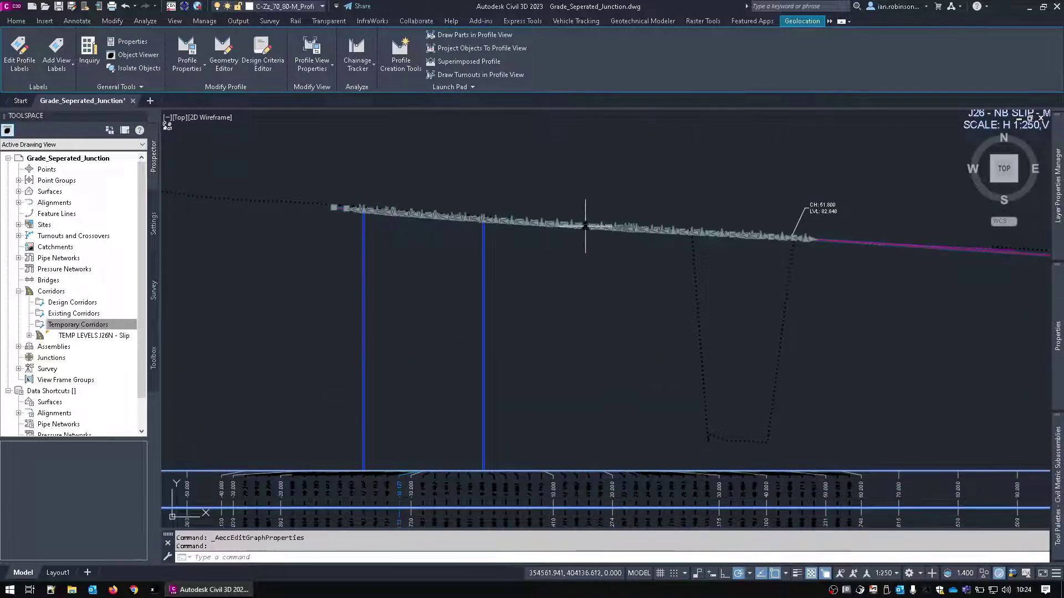
{"action": "middle_click_drag", "start_coordinate": [547, 520], "coordinate": [646, 337]}
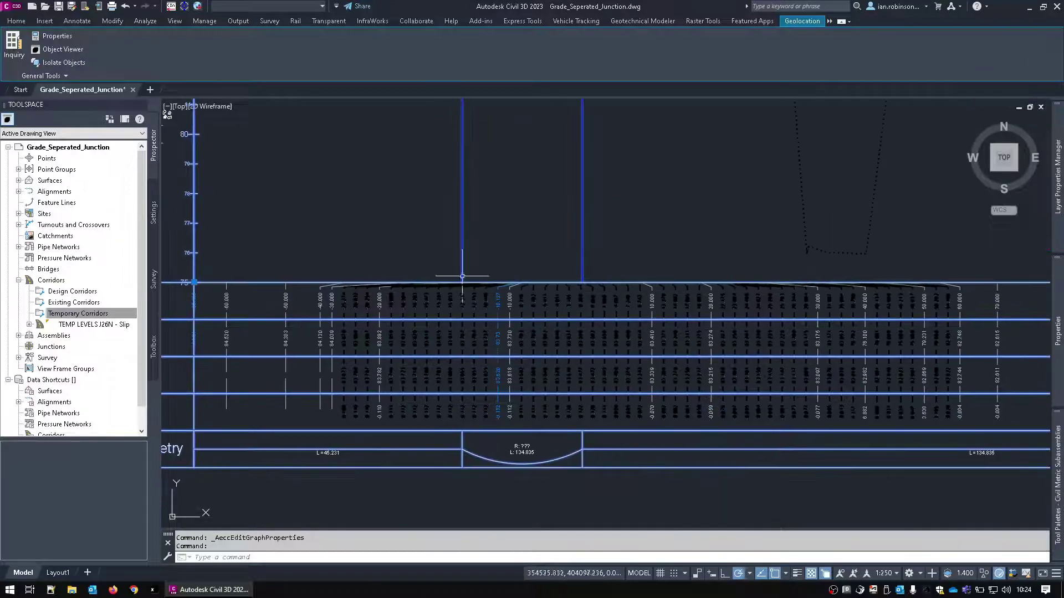
{"action": "key", "text": "Escape"}
{"action": "middle_click_drag", "start_coordinate": [918, 321], "coordinate": [798, 346]}
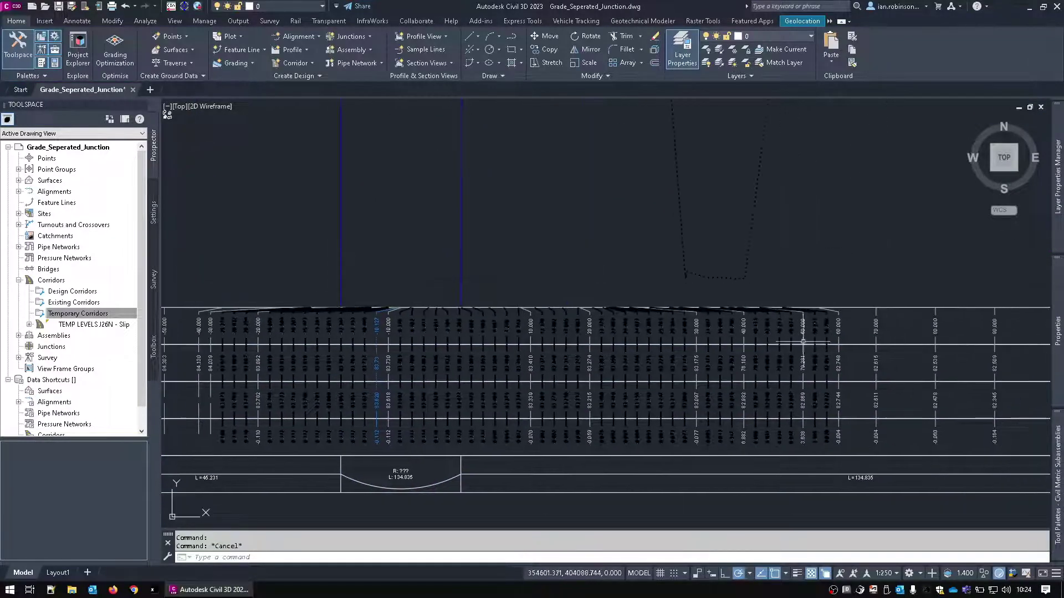
{"action": "left_click", "coordinate": [880, 307]}
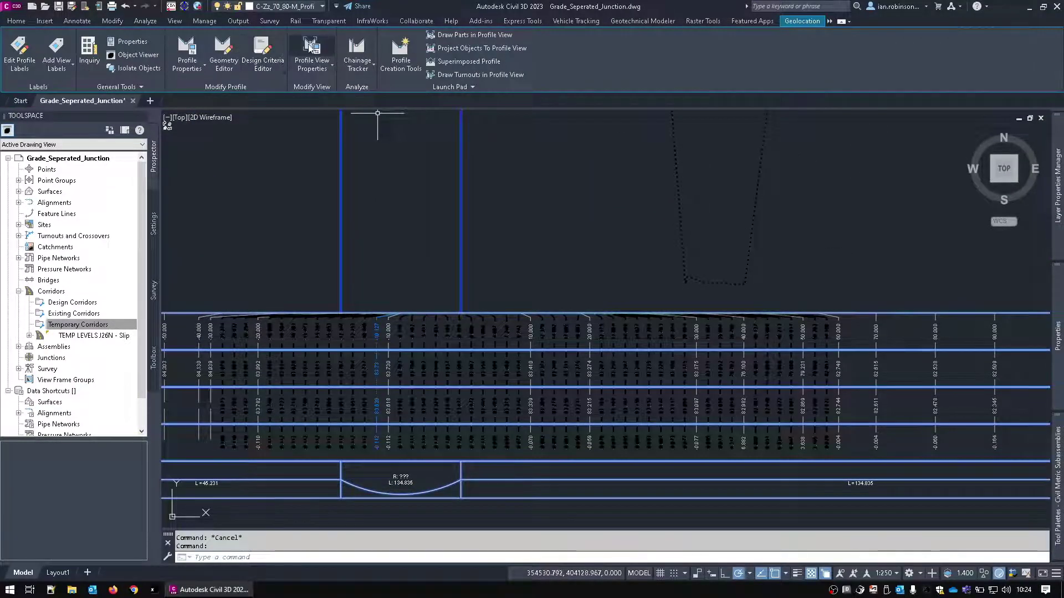
{"action": "double_click", "coordinate": [527, 308]}
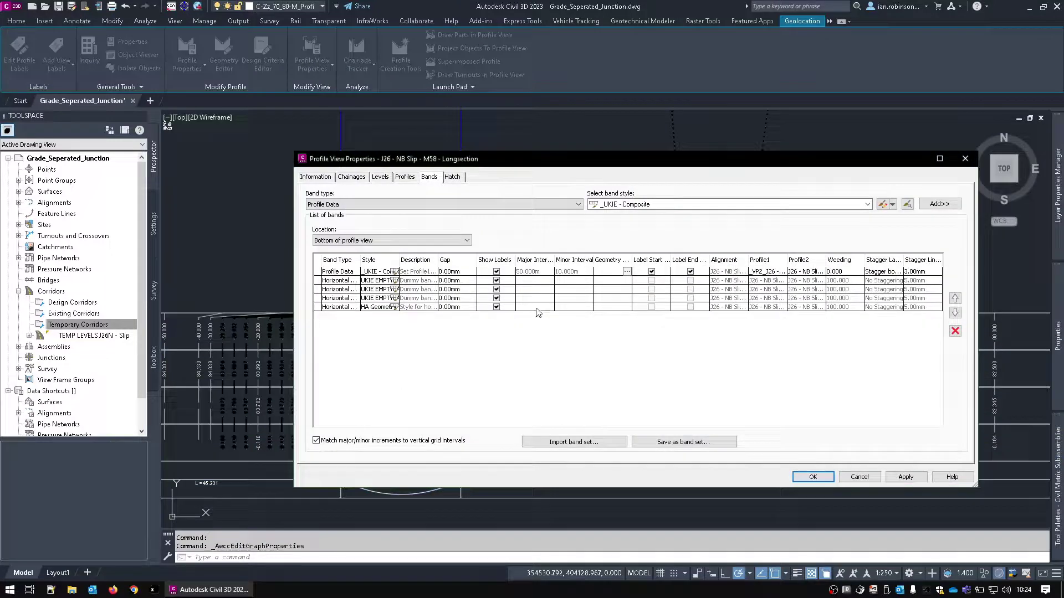
{"action": "left_click", "coordinate": [628, 272]}
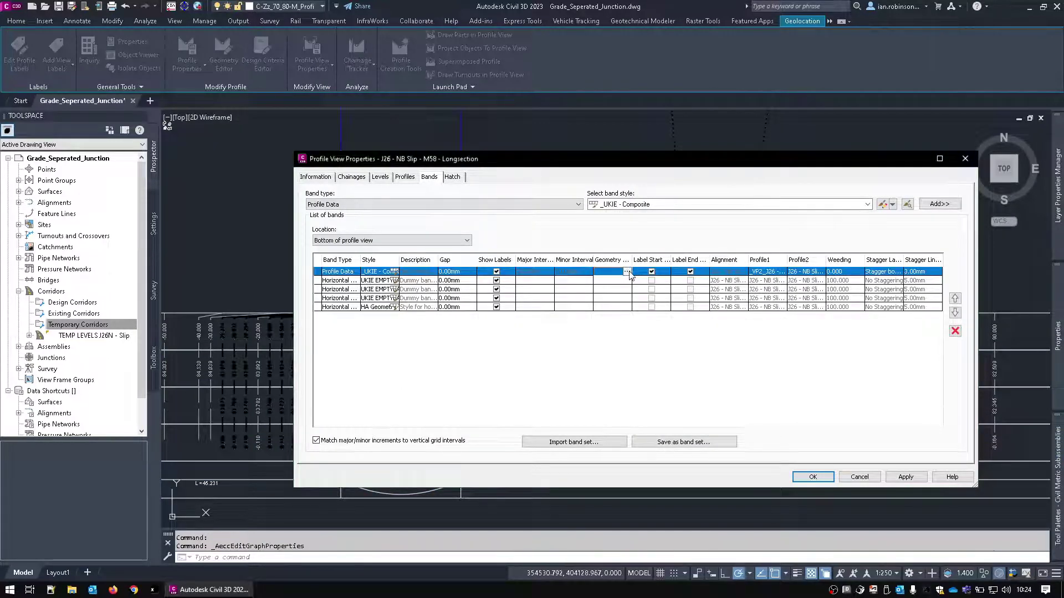
{"action": "left_click", "coordinate": [627, 271]}
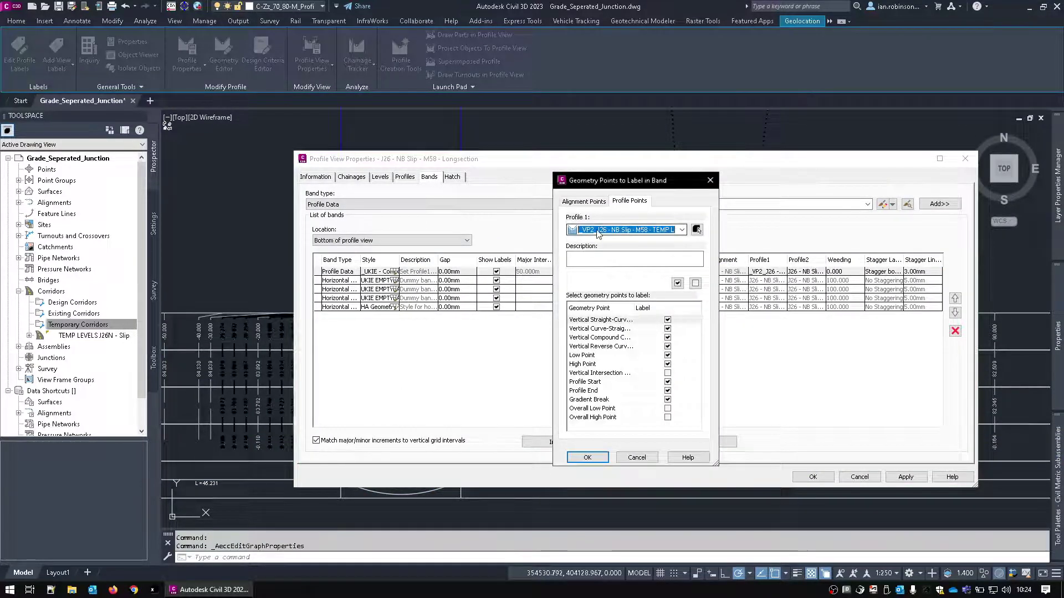
{"action": "left_click", "coordinate": [679, 284]}
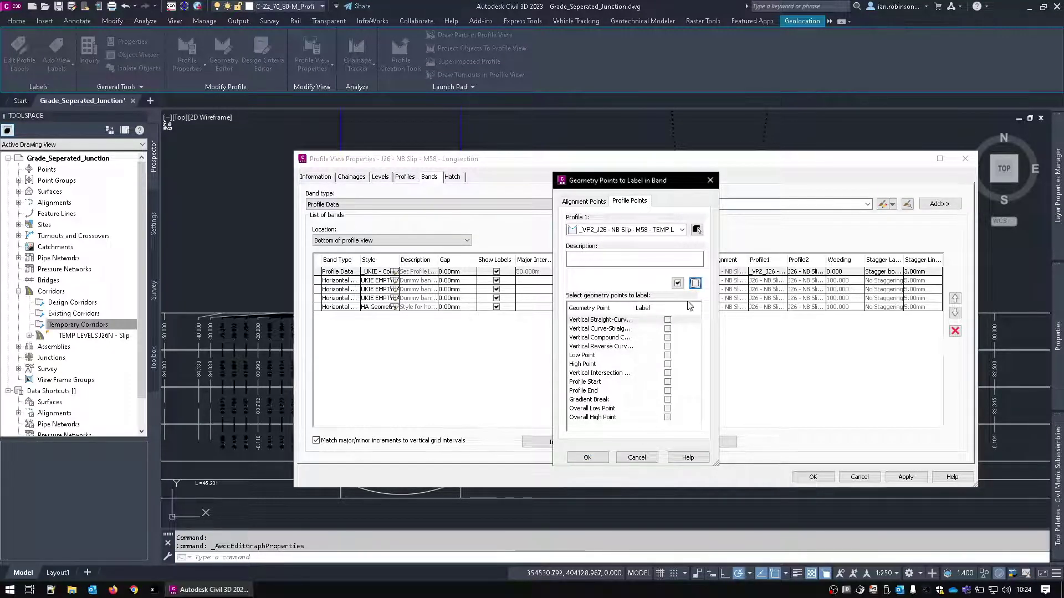
{"action": "left_click", "coordinate": [582, 461]}
{"action": "left_click", "coordinate": [796, 474]}
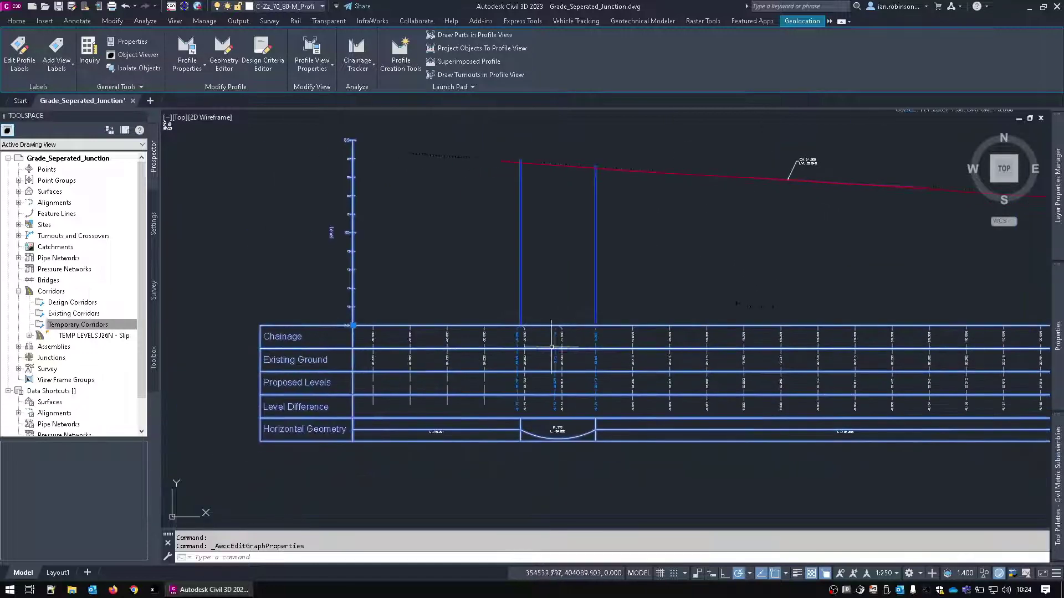
{"action": "key", "text": "Escape"}
{"action": "key", "text": "Escape"}
Examine the chainage and level labels along the slip long section's bands, and return to the junction's plan
{"action": "scroll", "coordinate": [554, 349], "scroll_direction": "up", "scroll_amount": 5}
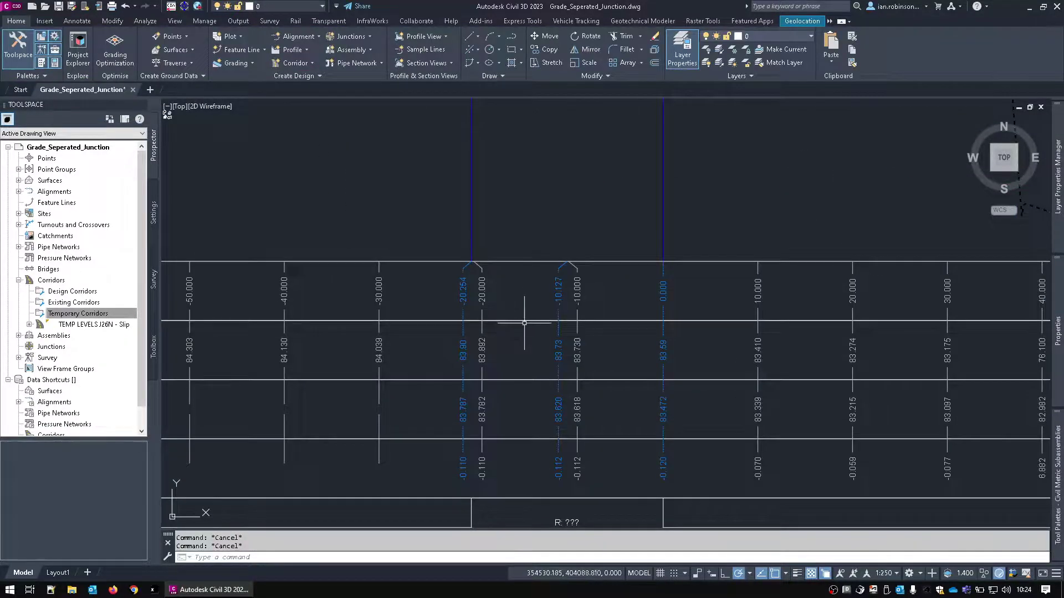
{"action": "scroll", "coordinate": [524, 312], "scroll_direction": "down", "scroll_amount": 5}
{"action": "scroll", "coordinate": [602, 335], "scroll_direction": "down", "scroll_amount": 2}
{"action": "scroll", "coordinate": [602, 335], "scroll_direction": "down", "scroll_amount": 2}
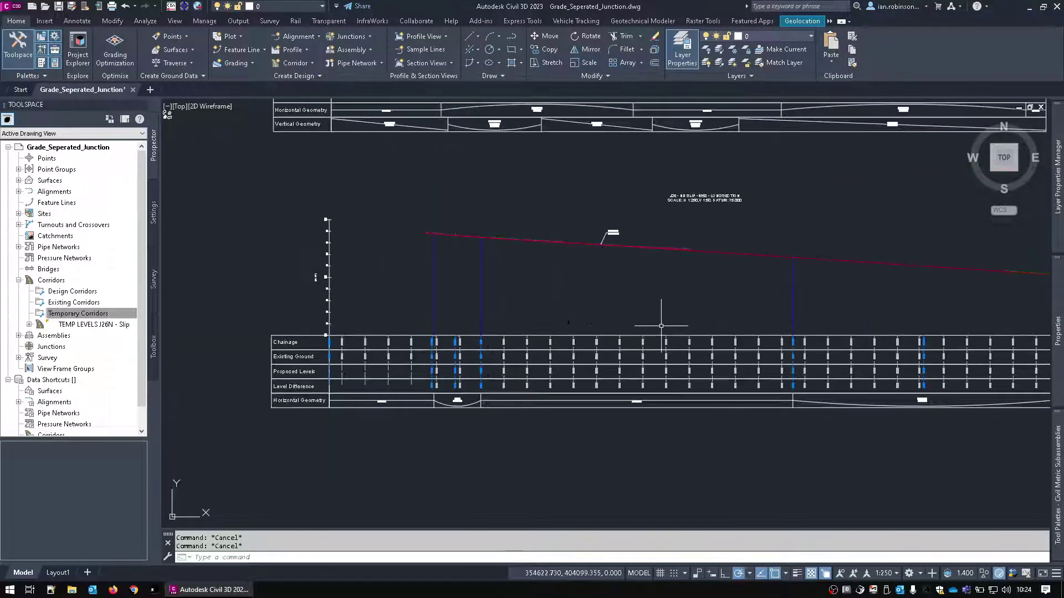
{"action": "scroll", "coordinate": [588, 319], "scroll_direction": "up", "scroll_amount": 1}
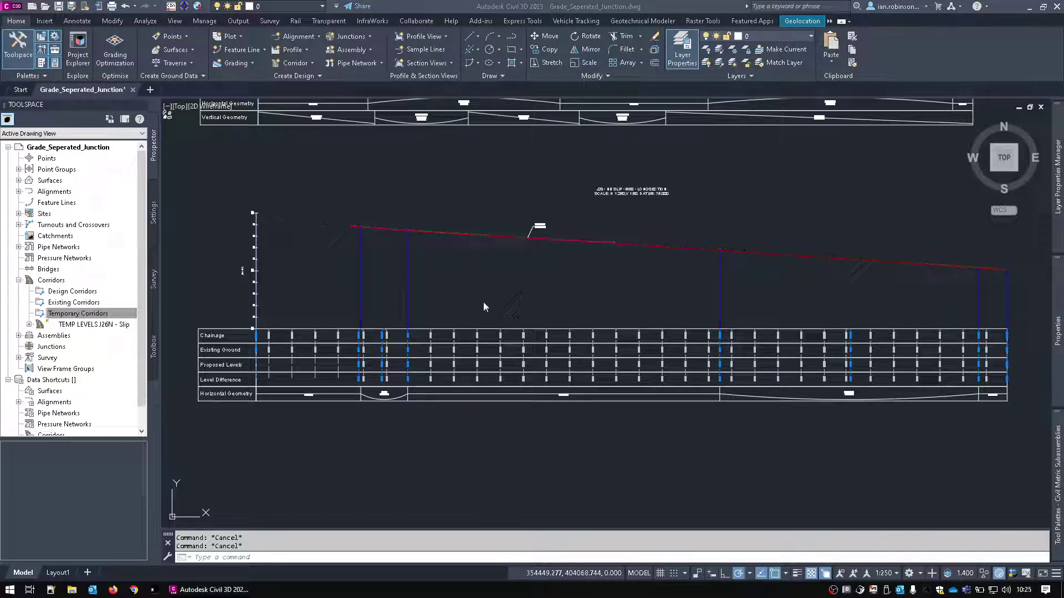
{"action": "scroll", "coordinate": [614, 275], "scroll_direction": "down", "scroll_amount": 8}
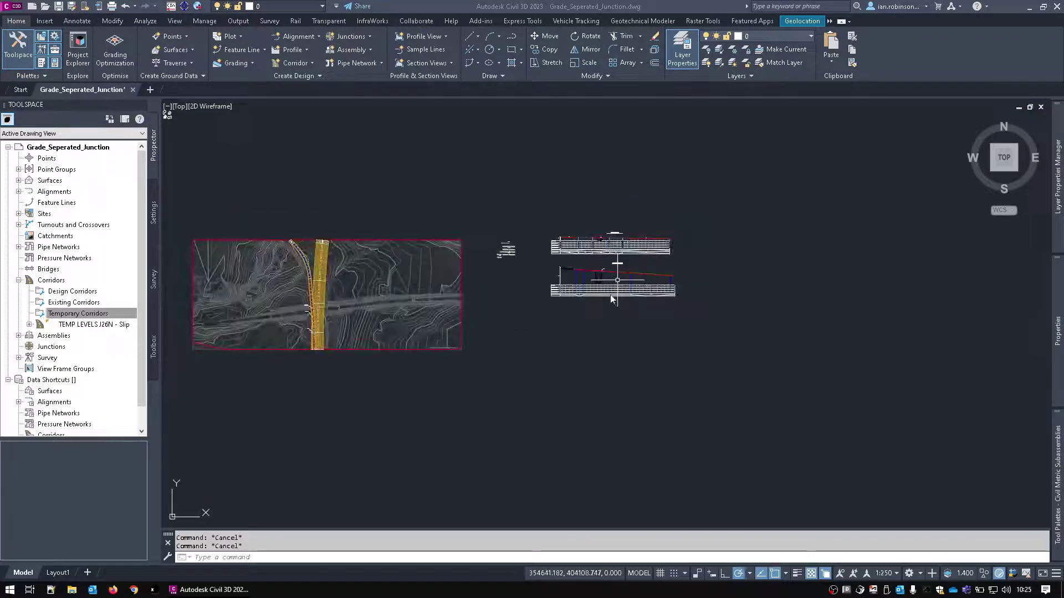
{"action": "middle_click_drag", "start_coordinate": [469, 304], "coordinate": [734, 304]}
{"action": "scroll", "coordinate": [604, 321], "scroll_direction": "up", "scroll_amount": 4}
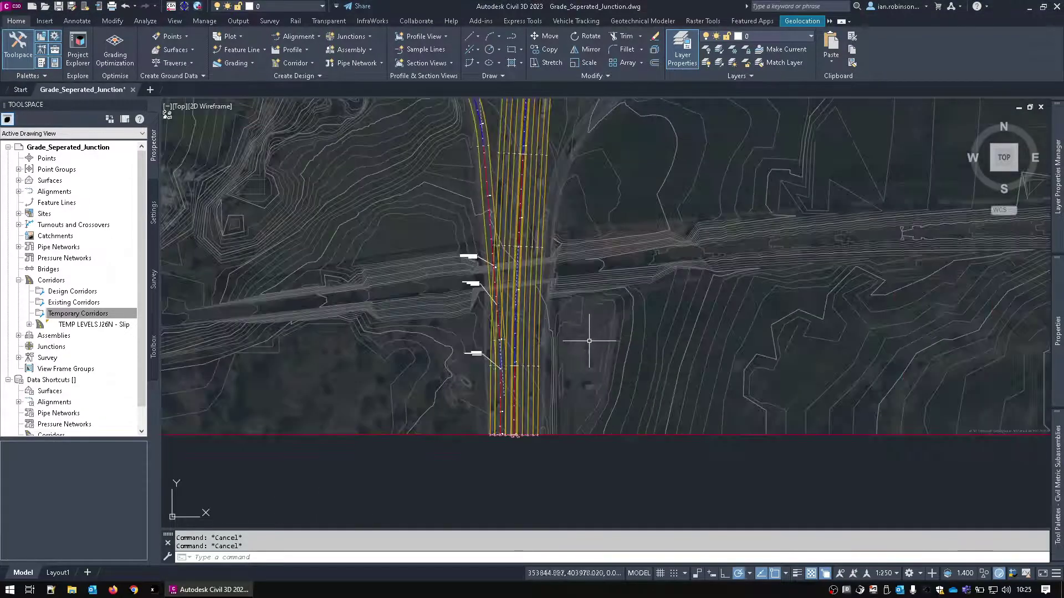
Define corridor M6 J26_NB from alignment M6, profile _VP1 - M6 and the Main Carriageway assembly, with baseline and region parameters set on creation
{"action": "middle_click_drag", "start_coordinate": [545, 342], "coordinate": [574, 315]}
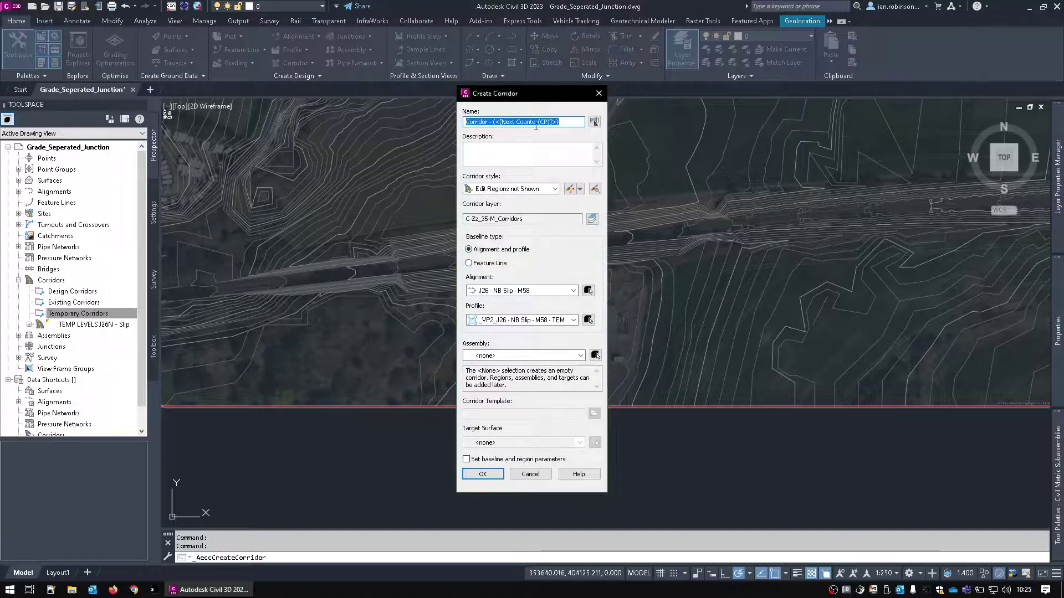
{"action": "type", "text": "M6 J26_NB"}
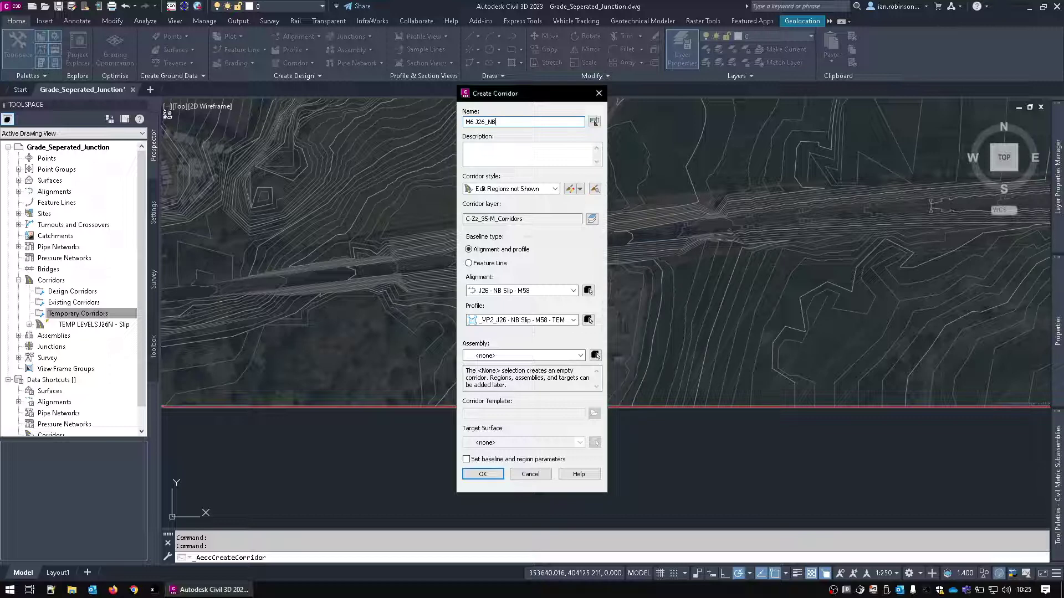
{"action": "left_click", "coordinate": [499, 291]}
{"action": "left_click", "coordinate": [499, 305]}
{"action": "left_click", "coordinate": [498, 324]}
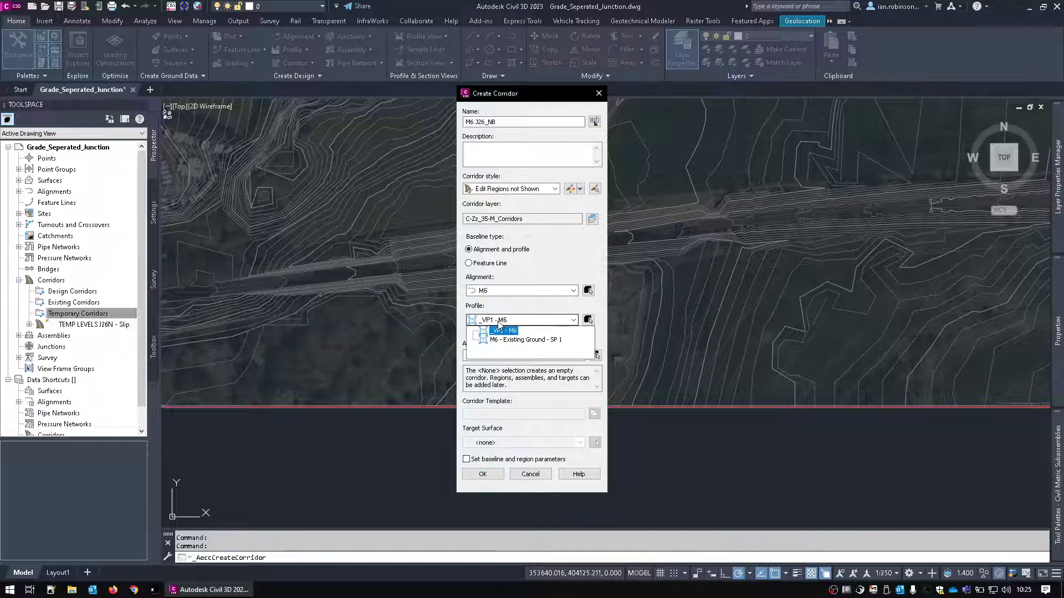
{"action": "left_click", "coordinate": [498, 331]}
{"action": "left_click", "coordinate": [522, 358]}
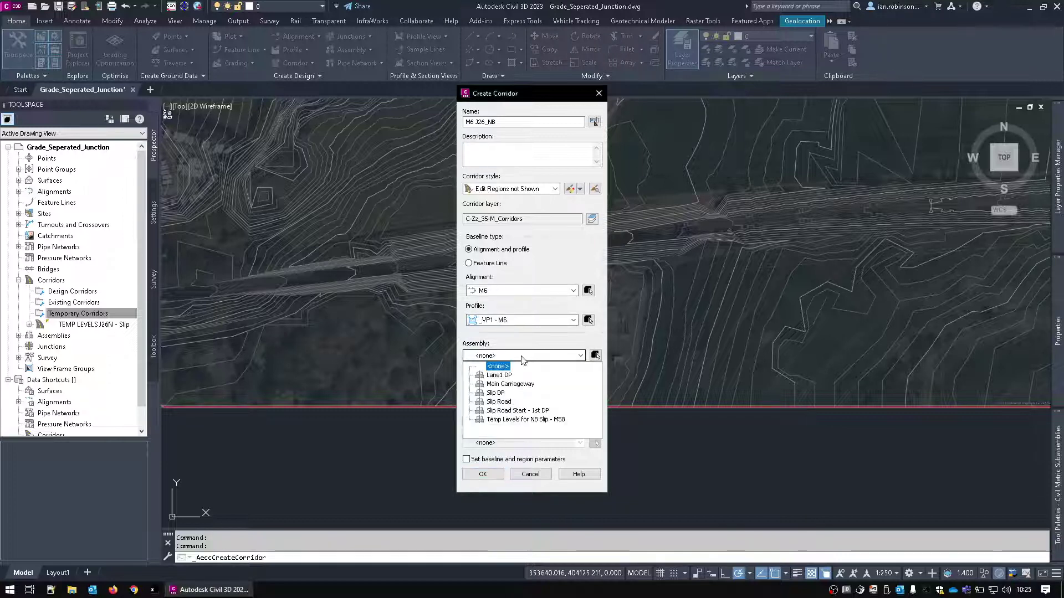
{"action": "left_click", "coordinate": [510, 384]}
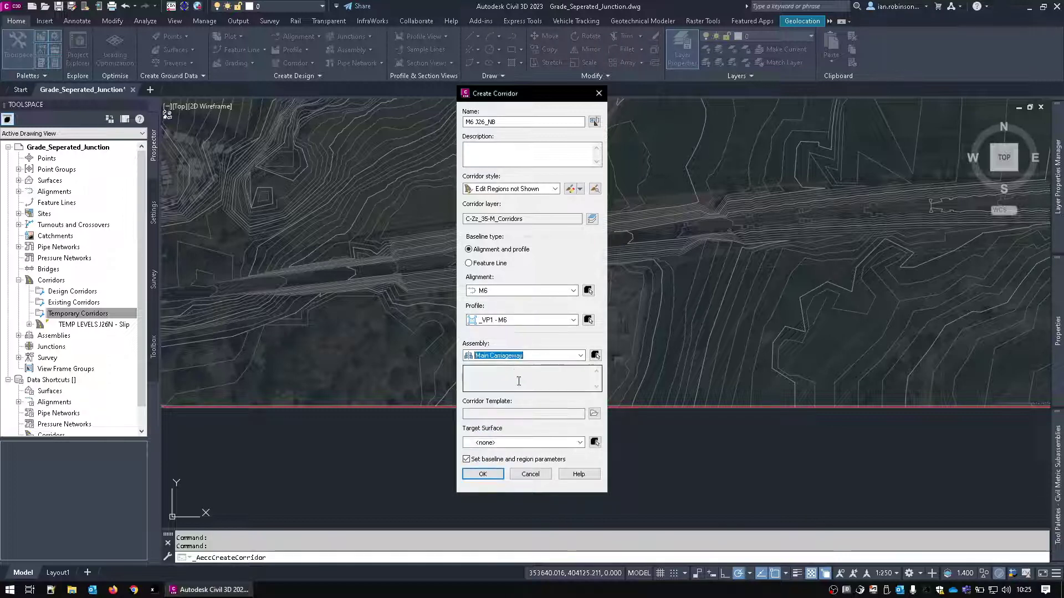
{"action": "left_click", "coordinate": [483, 474]}
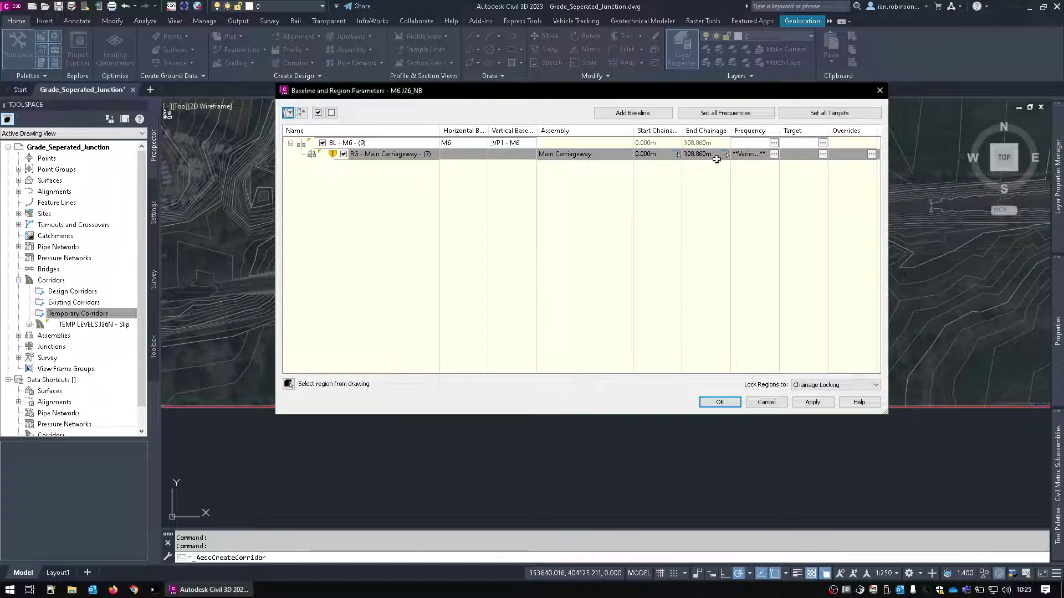
End the Main Carriageway region at the slip's 1st Departure Point, chainage 45.231 m, and build the corridor
{"action": "left_click", "coordinate": [725, 155]}
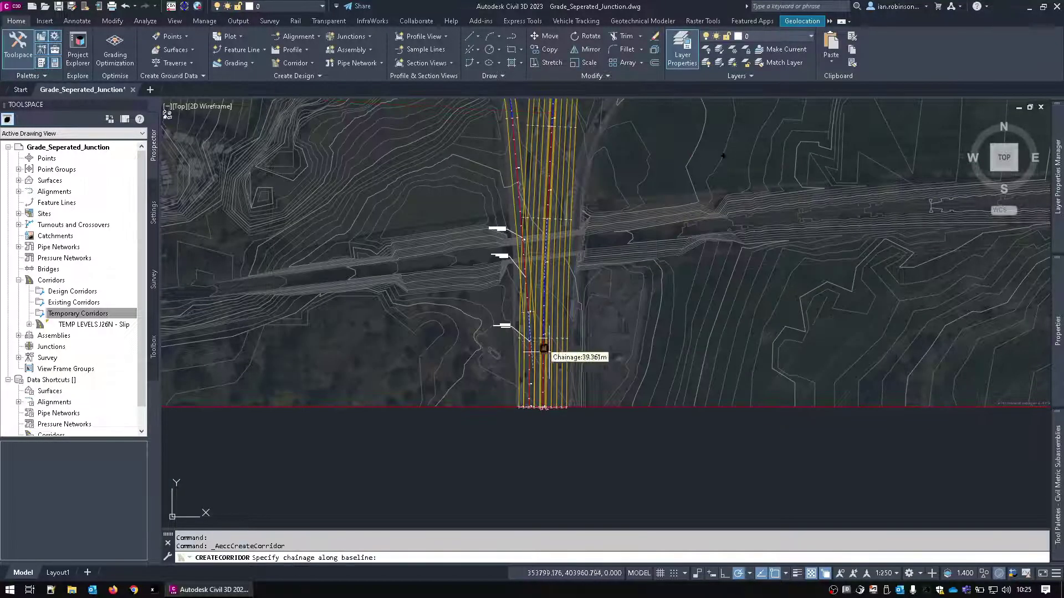
{"action": "scroll", "coordinate": [510, 219], "scroll_direction": "up", "scroll_amount": 5}
{"action": "middle_click_drag", "start_coordinate": [510, 219], "coordinate": [546, 382]}
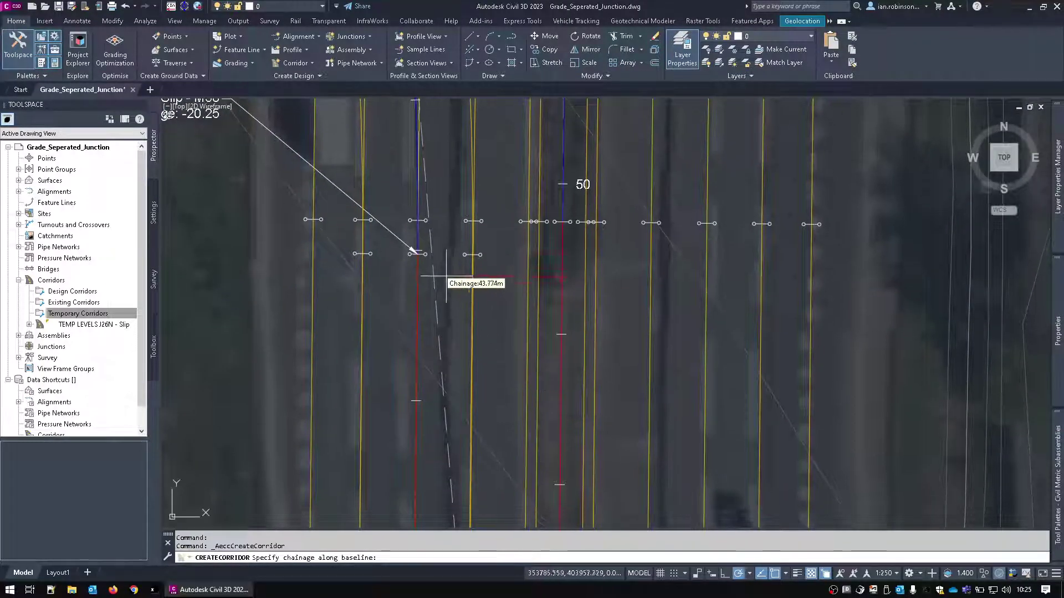
{"action": "scroll", "coordinate": [425, 255], "scroll_direction": "up", "scroll_amount": 2}
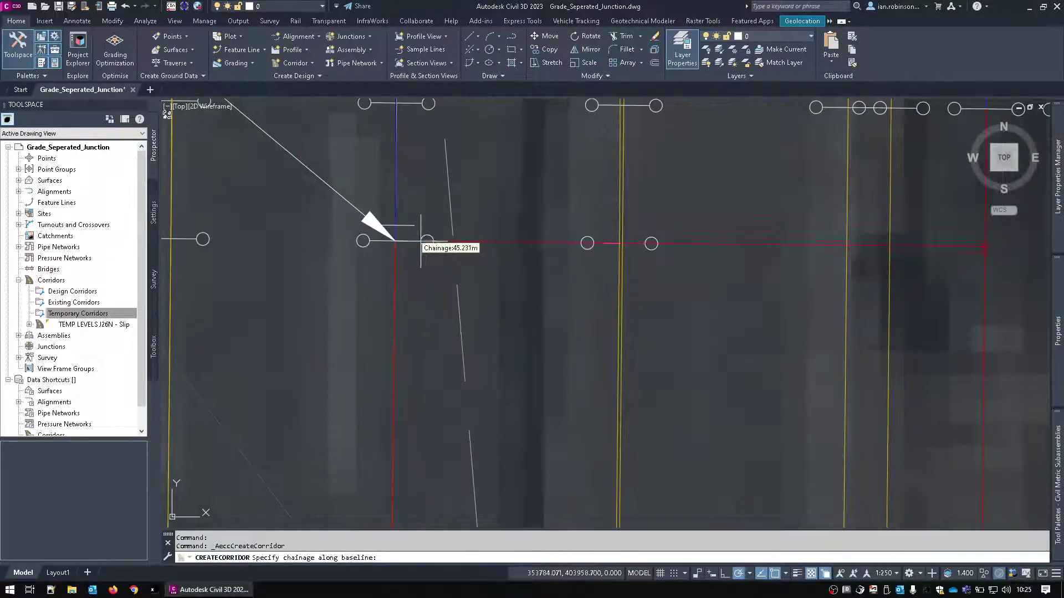
{"action": "left_click", "coordinate": [416, 240]}
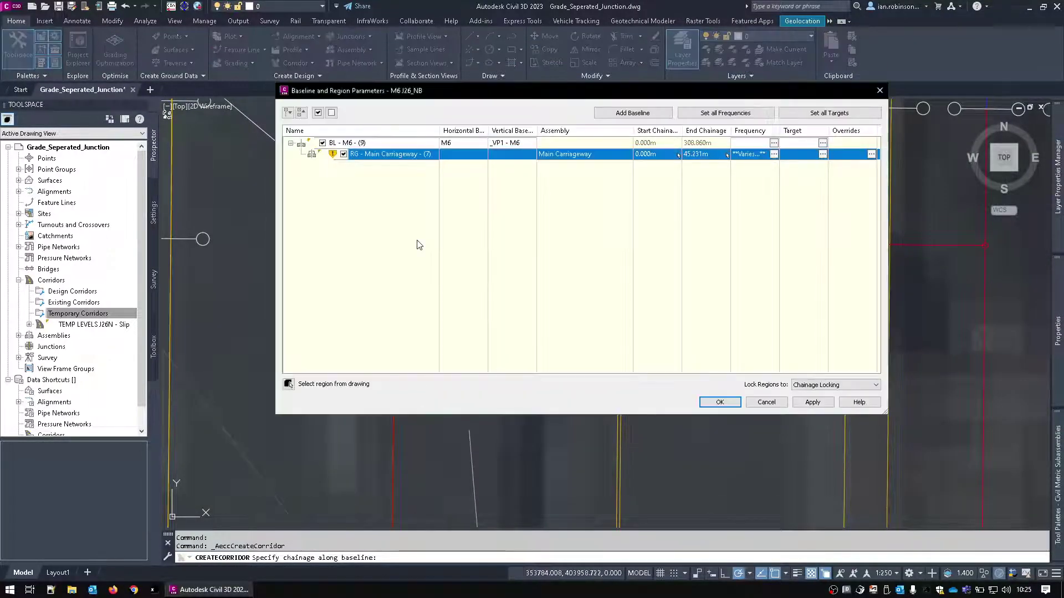
{"action": "left_click", "coordinate": [718, 403]}
{"action": "left_click", "coordinate": [535, 266]}
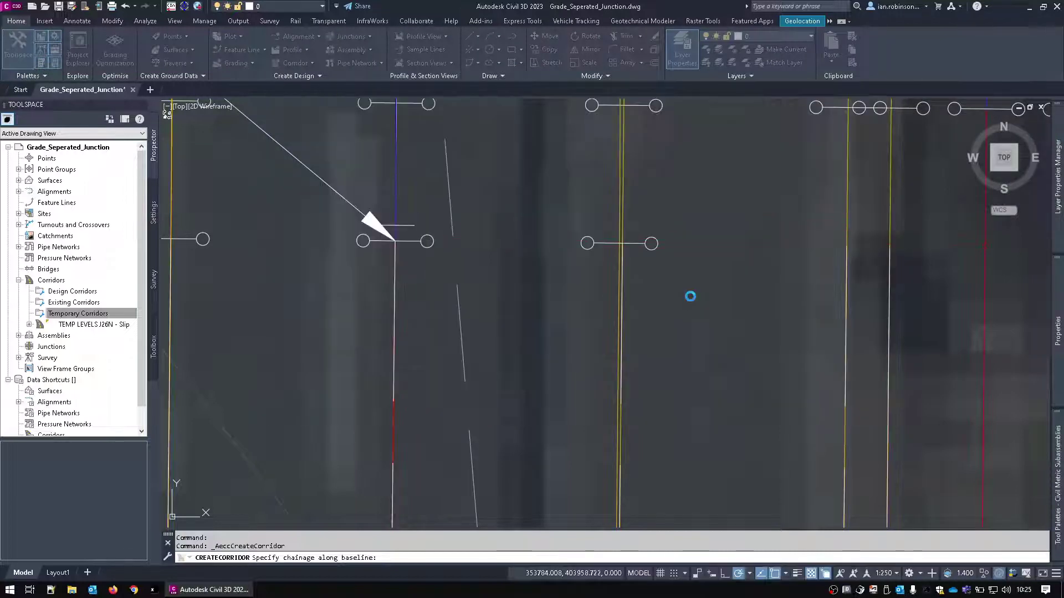
{"action": "scroll", "coordinate": [671, 287], "scroll_direction": "down", "scroll_amount": 5}
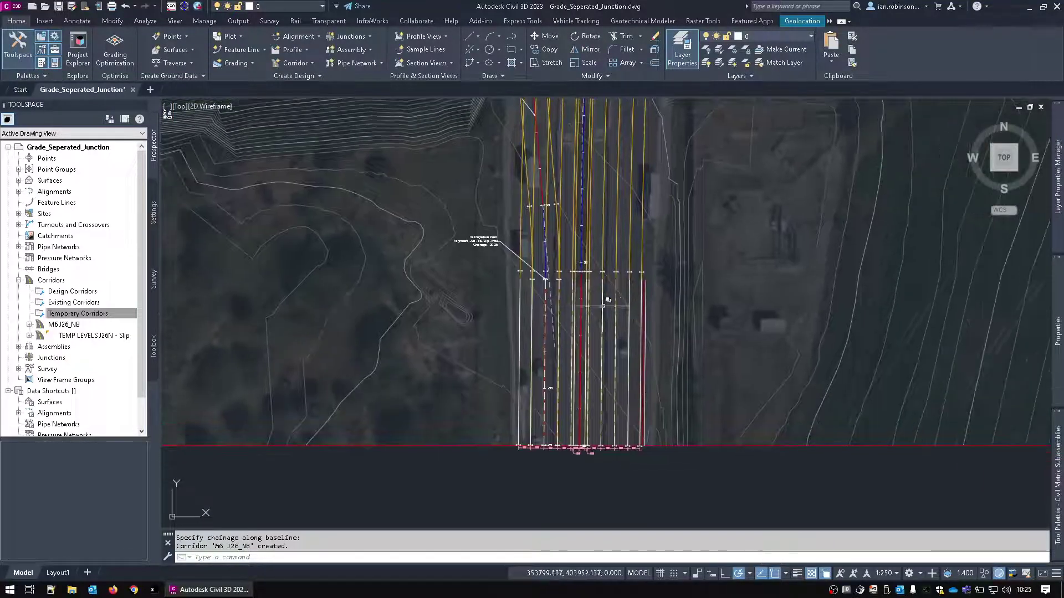
Set the code set style of the M6 J26_NB corridor to Plan View - Solid Hatch
{"action": "left_click", "coordinate": [645, 295]}
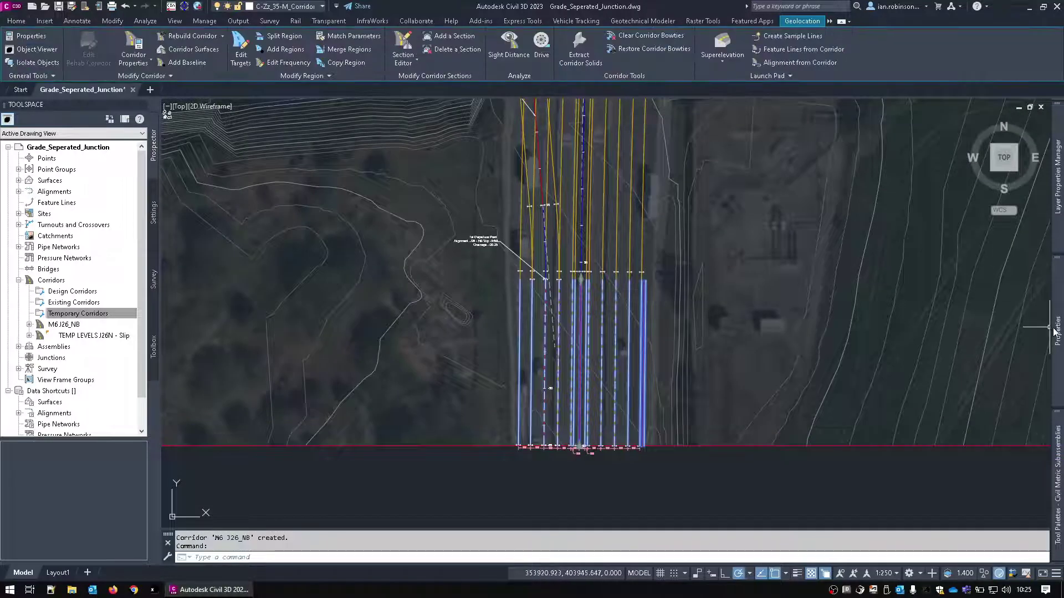
{"action": "mouse_move", "coordinate": [1055, 332]}
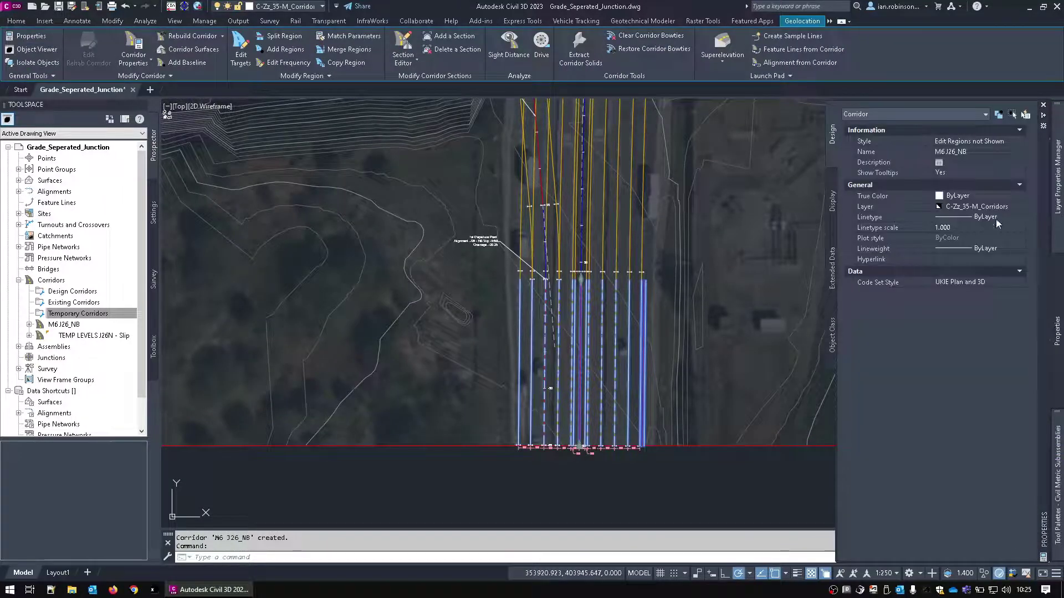
{"action": "left_click", "coordinate": [949, 281]}
{"action": "left_click", "coordinate": [954, 299]}
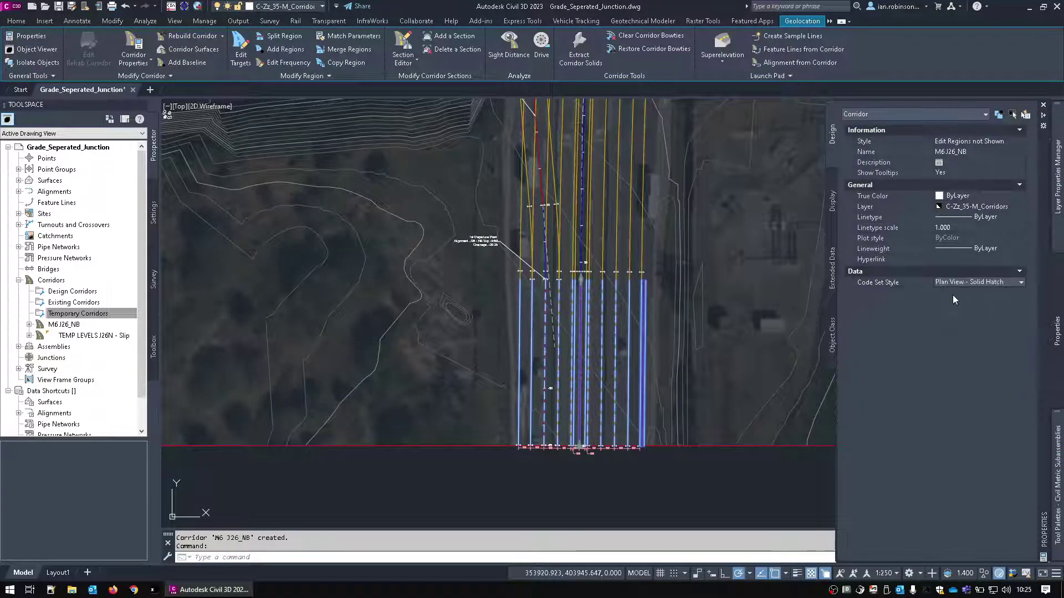
{"action": "scroll", "coordinate": [599, 335], "scroll_direction": "up", "scroll_amount": 5}
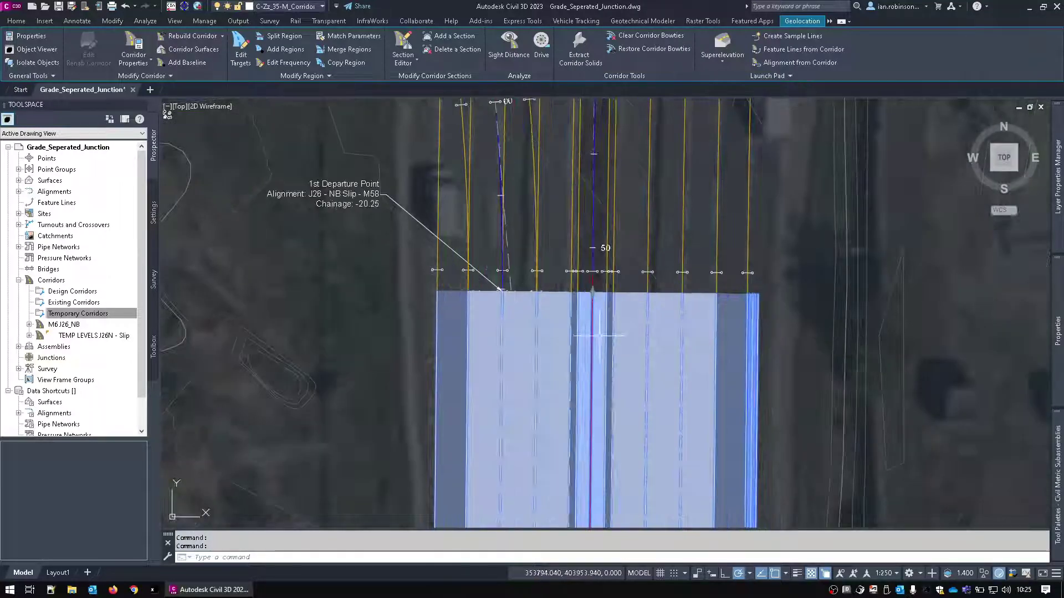
{"action": "key", "text": "Escape"}
Examine the labelled departure points along the J26 - NB Slip - M58 alignment beyond the end of the hatched corridor
{"action": "middle_click_drag", "start_coordinate": [598, 336], "coordinate": [637, 405]}
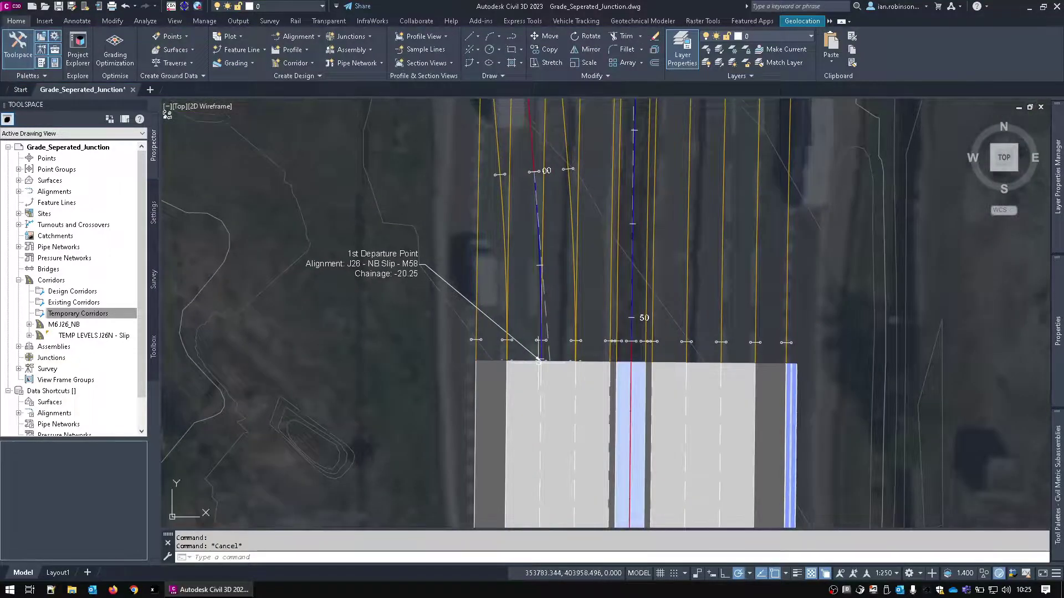
{"action": "middle_click_drag", "start_coordinate": [516, 289], "coordinate": [527, 422]}
{"action": "scroll", "coordinate": [556, 274], "scroll_direction": "down", "scroll_amount": 1}
{"action": "middle_click_drag", "start_coordinate": [555, 268], "coordinate": [554, 366]}
{"action": "middle_click_drag", "start_coordinate": [556, 447], "coordinate": [578, 317]}
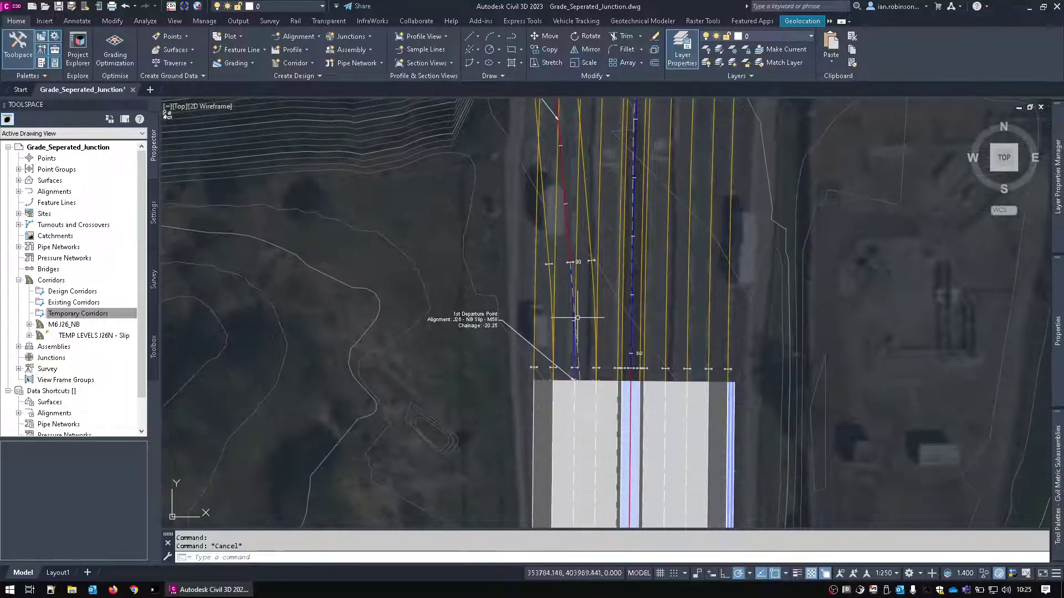
{"action": "middle_click_drag", "start_coordinate": [554, 111], "coordinate": [552, 240]}
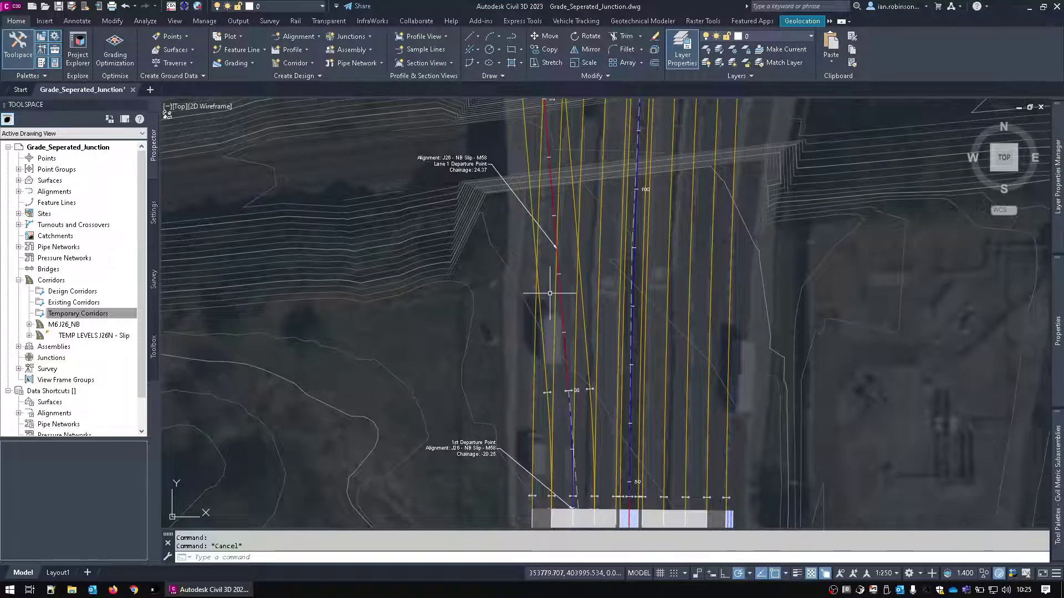
{"action": "mouse_move", "coordinate": [550, 293]}
{"action": "scroll", "coordinate": [682, 283], "scroll_direction": "down", "scroll_amount": 2}
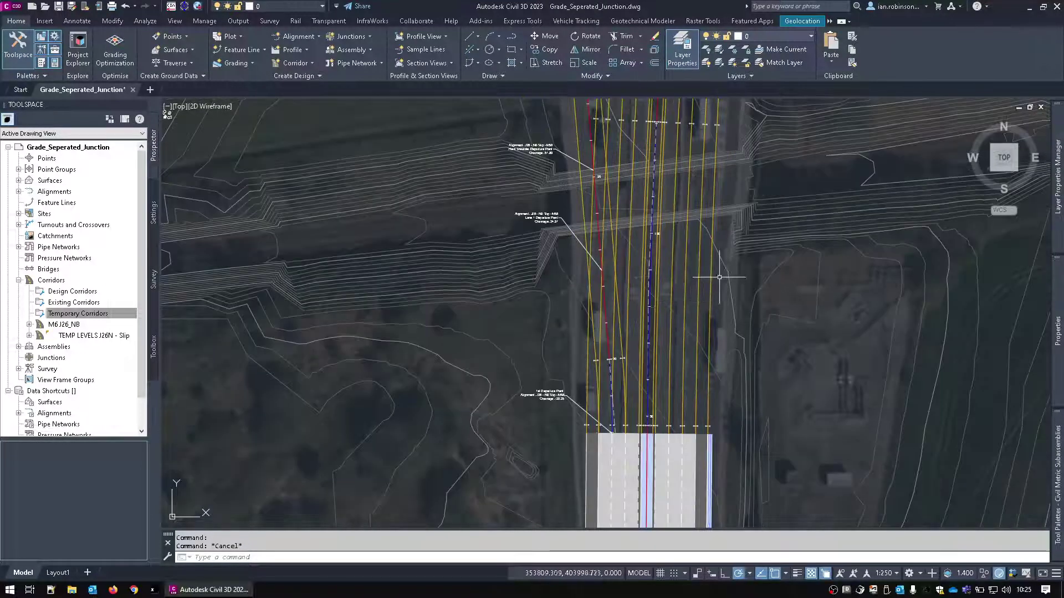
{"action": "scroll", "coordinate": [707, 388], "scroll_direction": "up", "scroll_amount": 3}
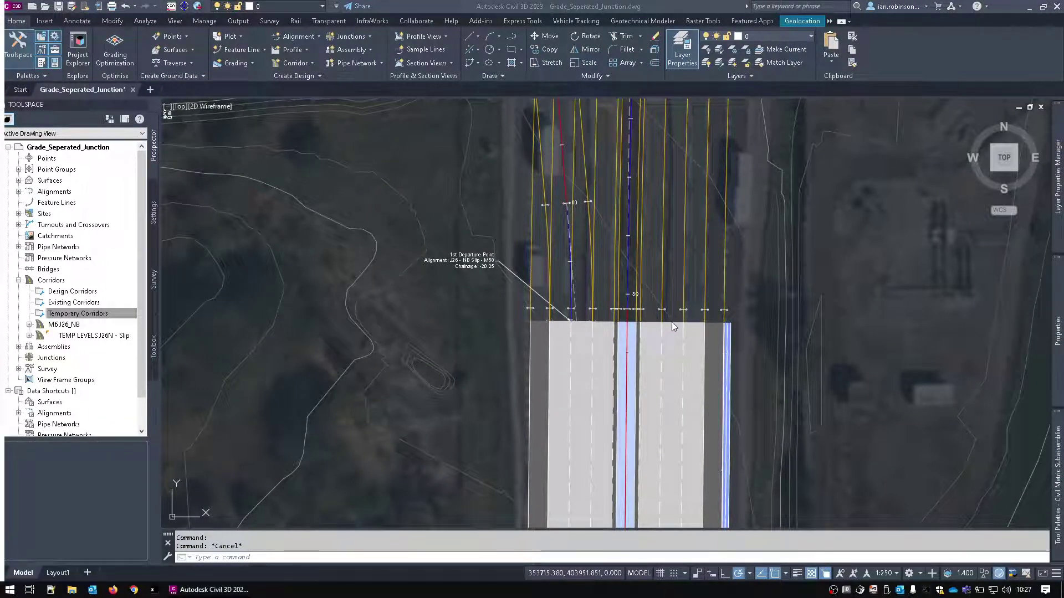
Add a region with the Slip Road Start - 1st DP assembly after the Main Carriageway region in the M6 J26_NB corridor
{"action": "left_click", "coordinate": [693, 324]}
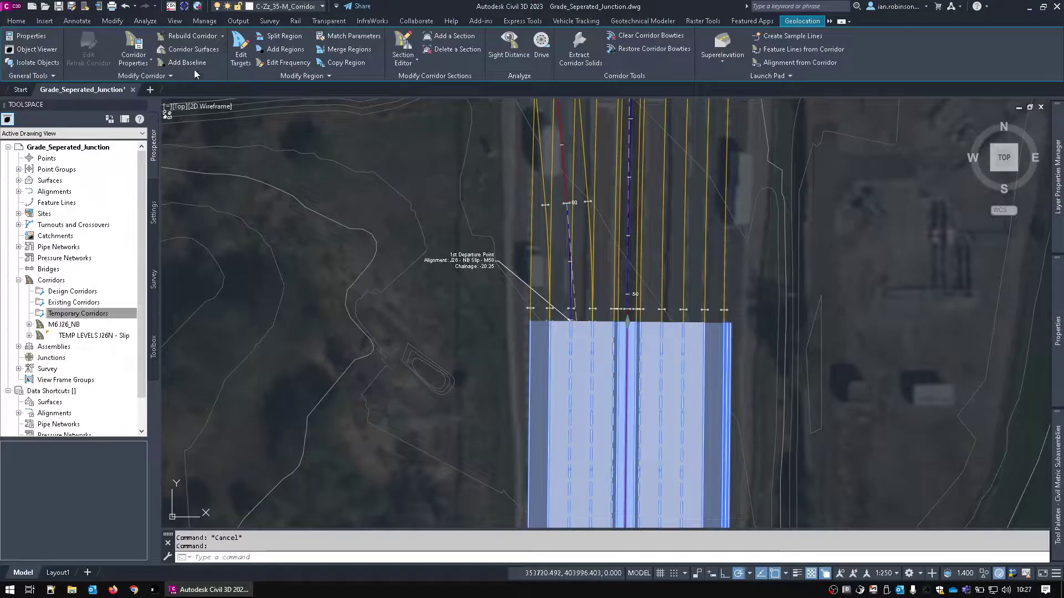
{"action": "left_click", "coordinate": [132, 45]}
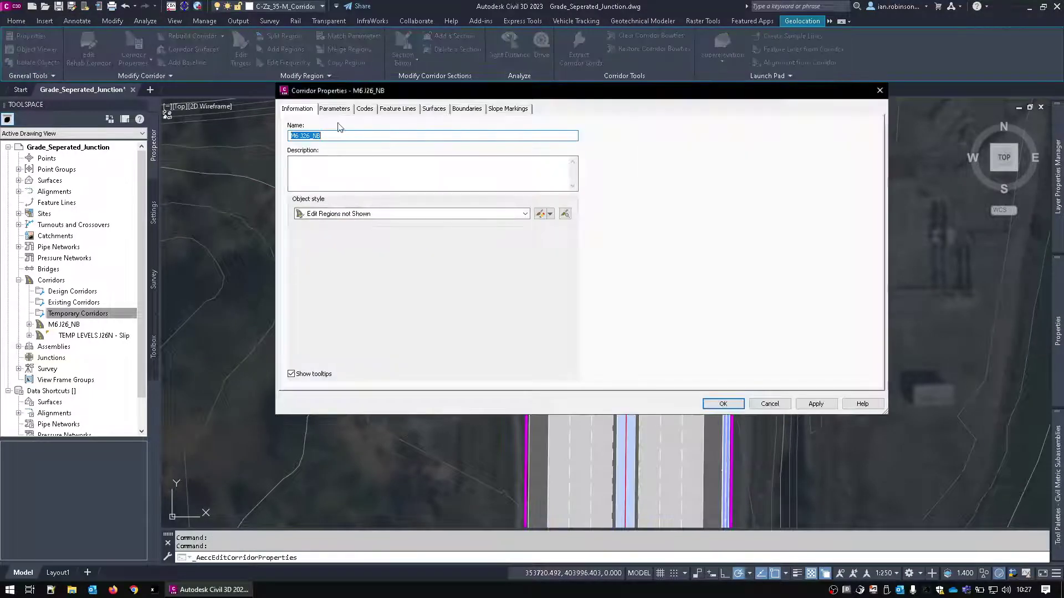
{"action": "left_click", "coordinate": [333, 108]}
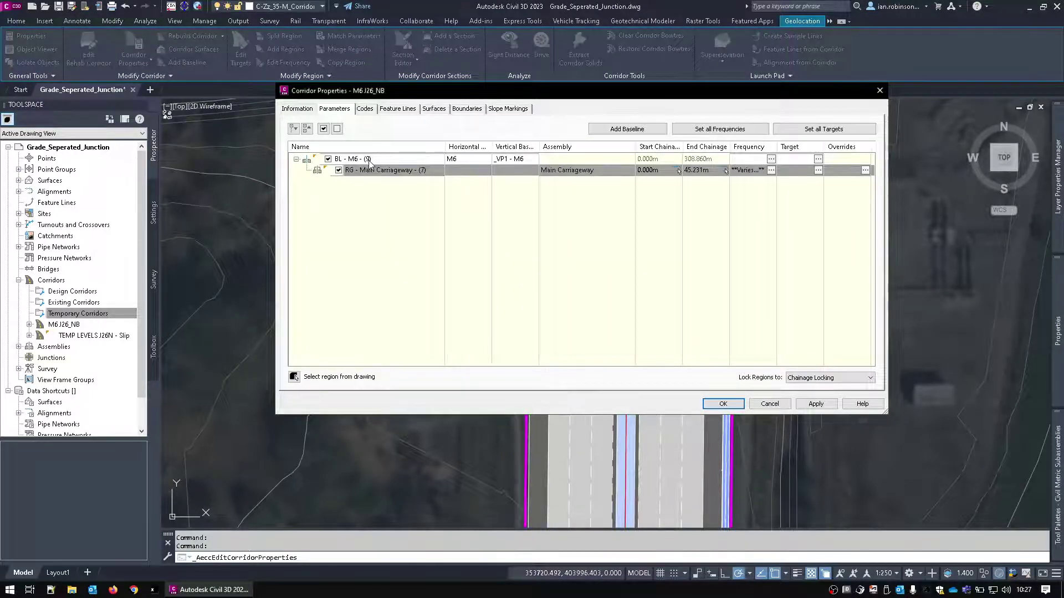
{"action": "right_click", "coordinate": [370, 174]}
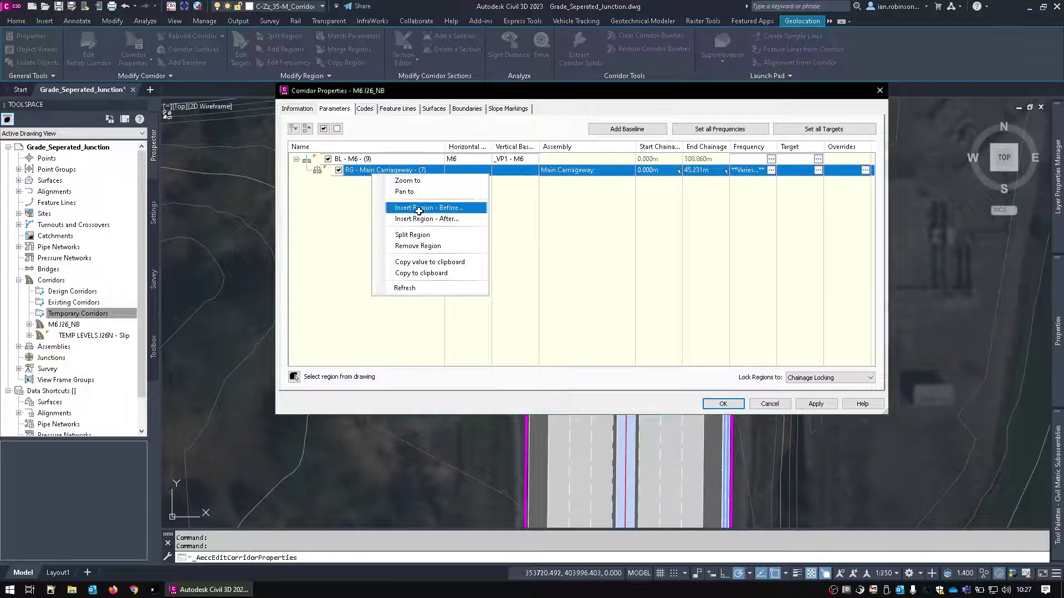
{"action": "left_click", "coordinate": [419, 209]}
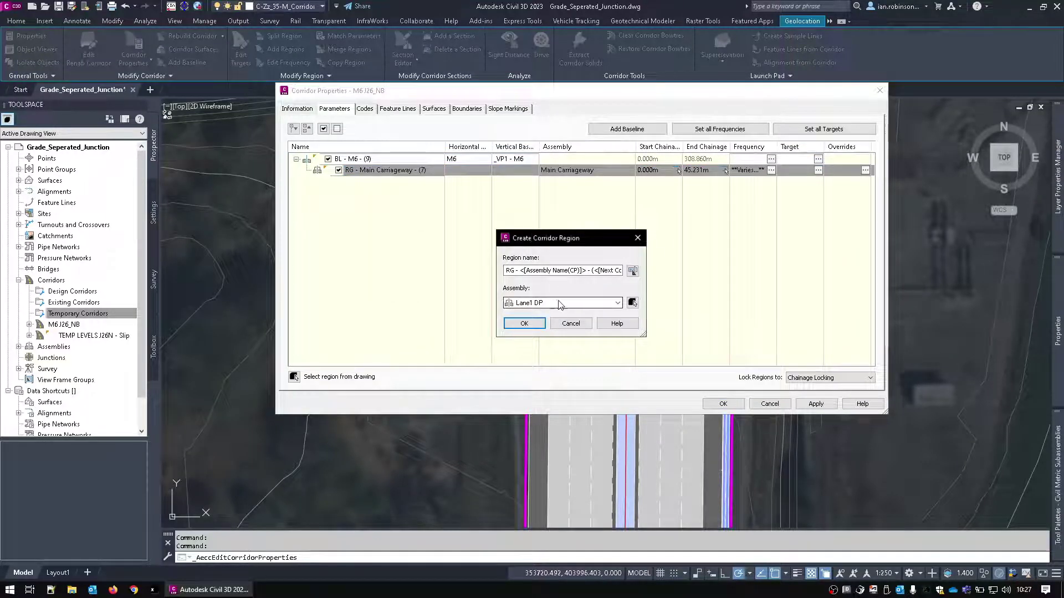
{"action": "left_click", "coordinate": [560, 304]}
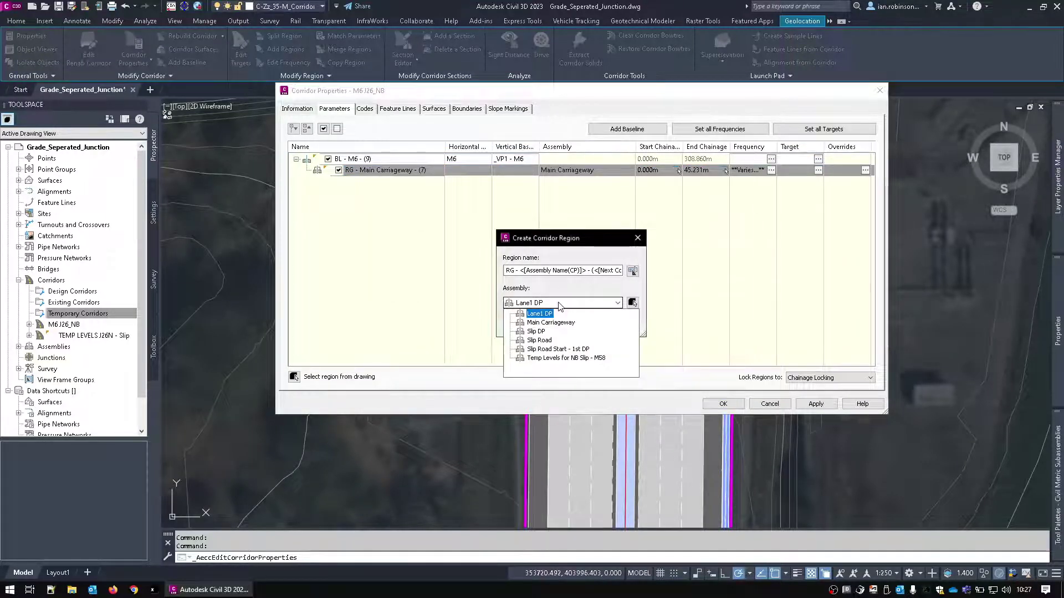
{"action": "left_click", "coordinate": [633, 303]}
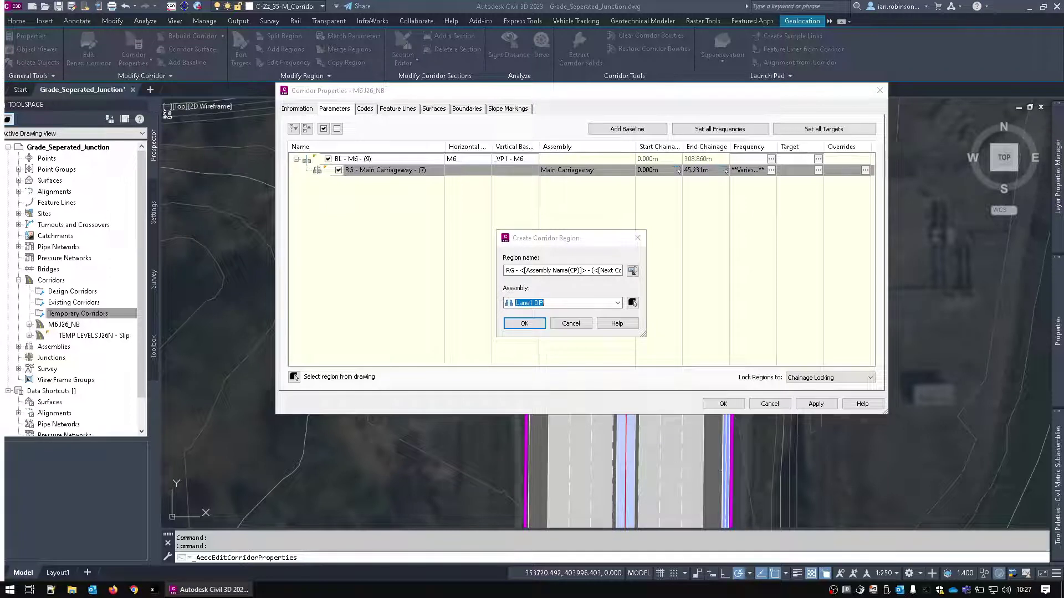
{"action": "left_click", "coordinate": [562, 302]}
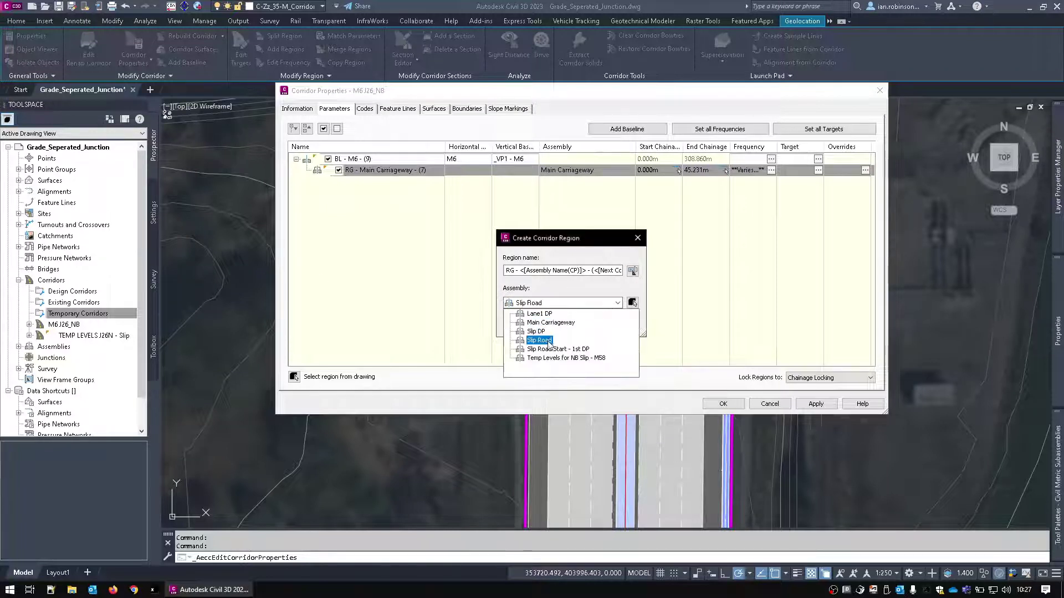
{"action": "left_click", "coordinate": [555, 349]}
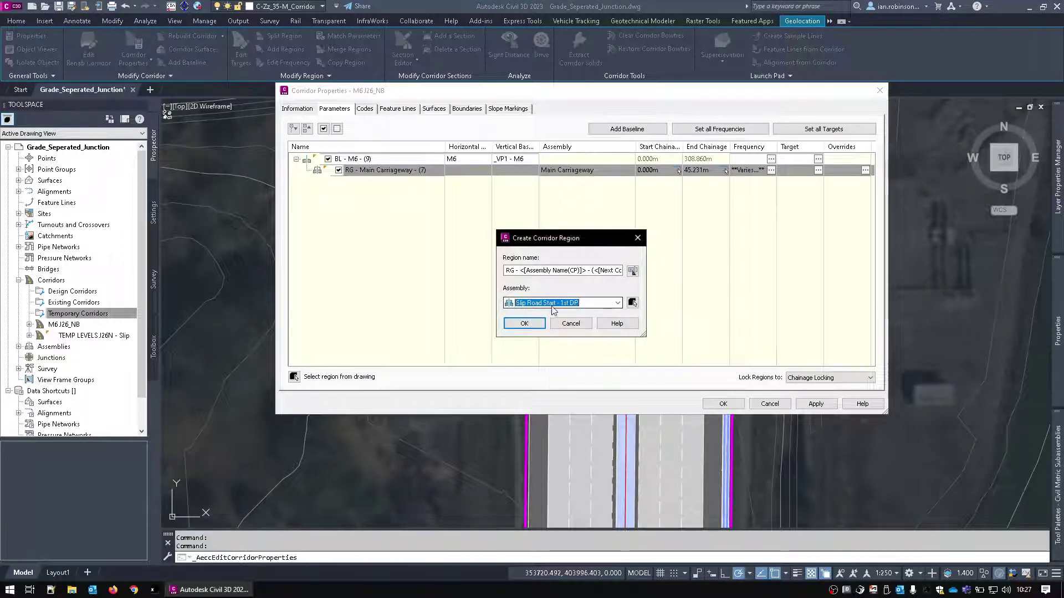
{"action": "left_click", "coordinate": [524, 323]}
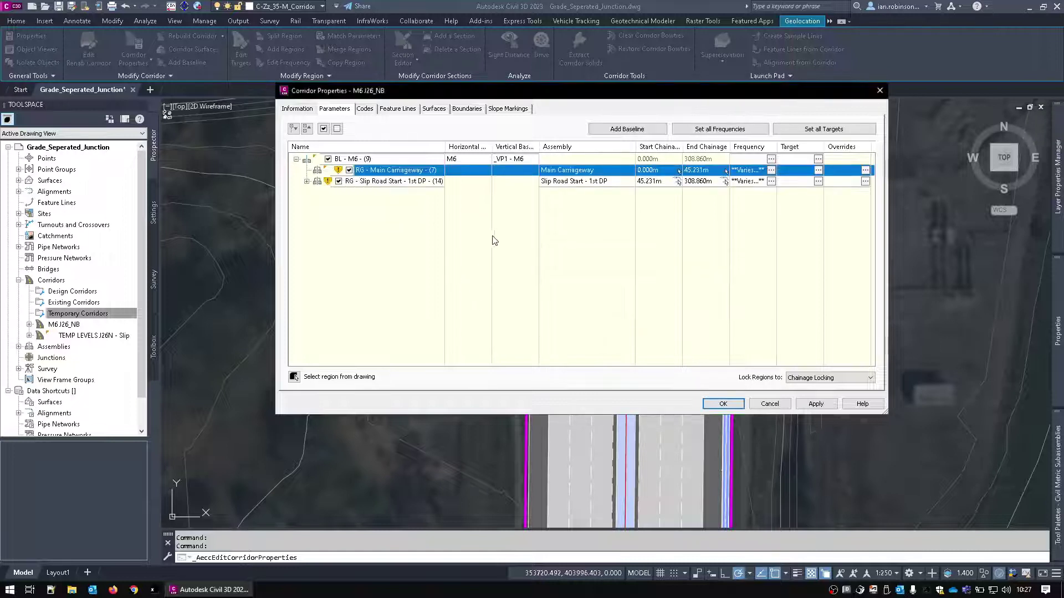
End the Slip Road Start - 1st DP region at the slip's next departure point, chainage 89.445 m
{"action": "left_click", "coordinate": [307, 182]}
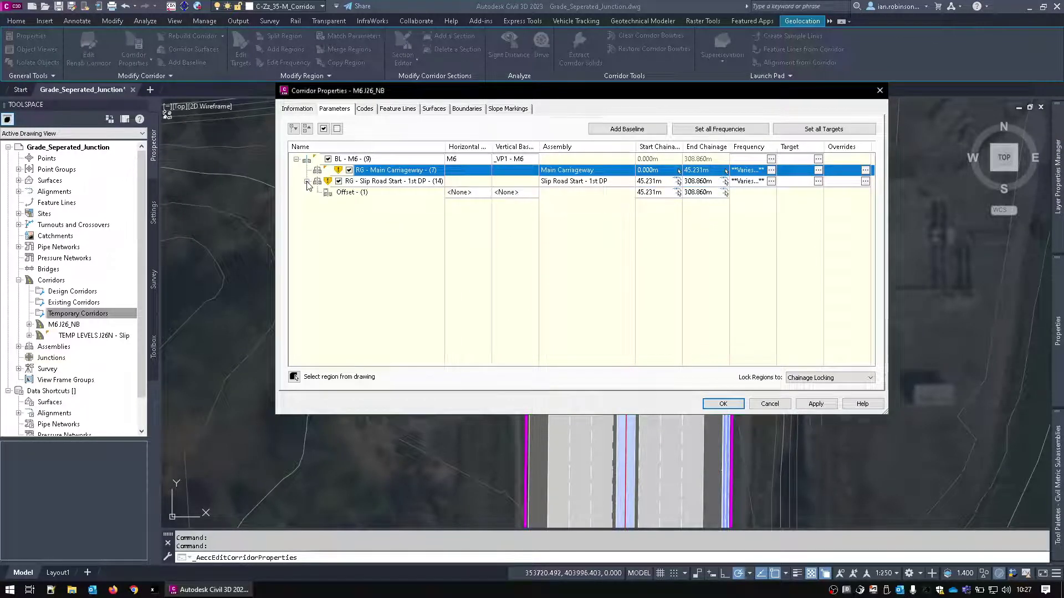
{"action": "left_click", "coordinate": [360, 194]}
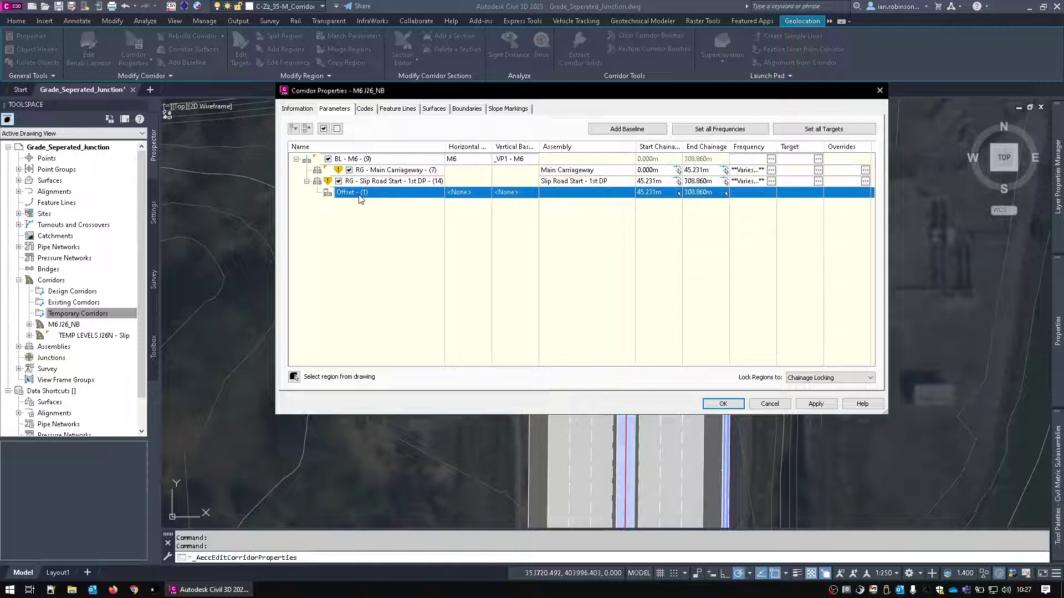
{"action": "left_click", "coordinate": [390, 186]}
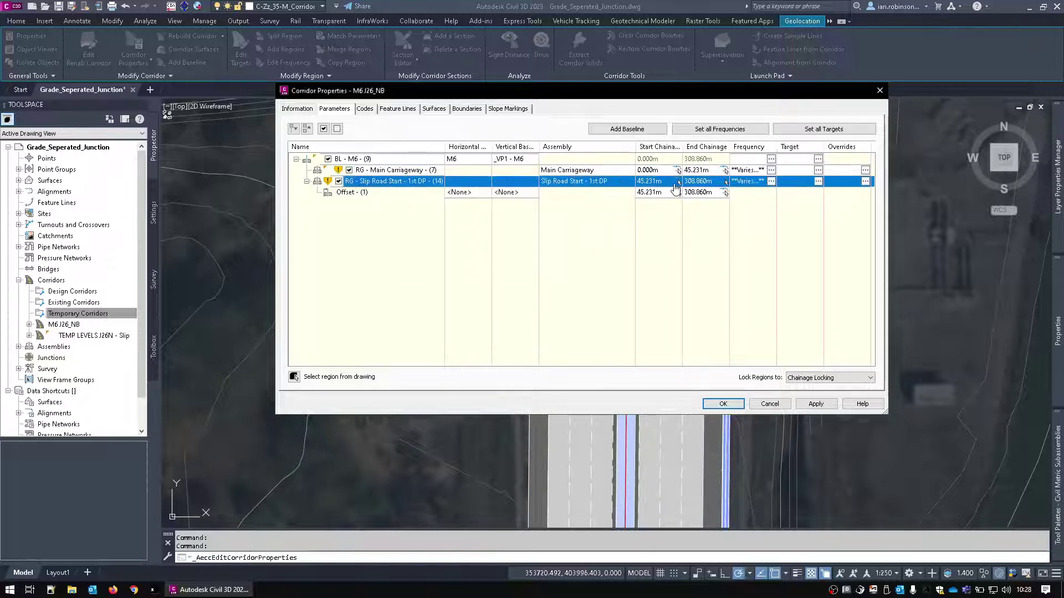
{"action": "left_click", "coordinate": [726, 182]}
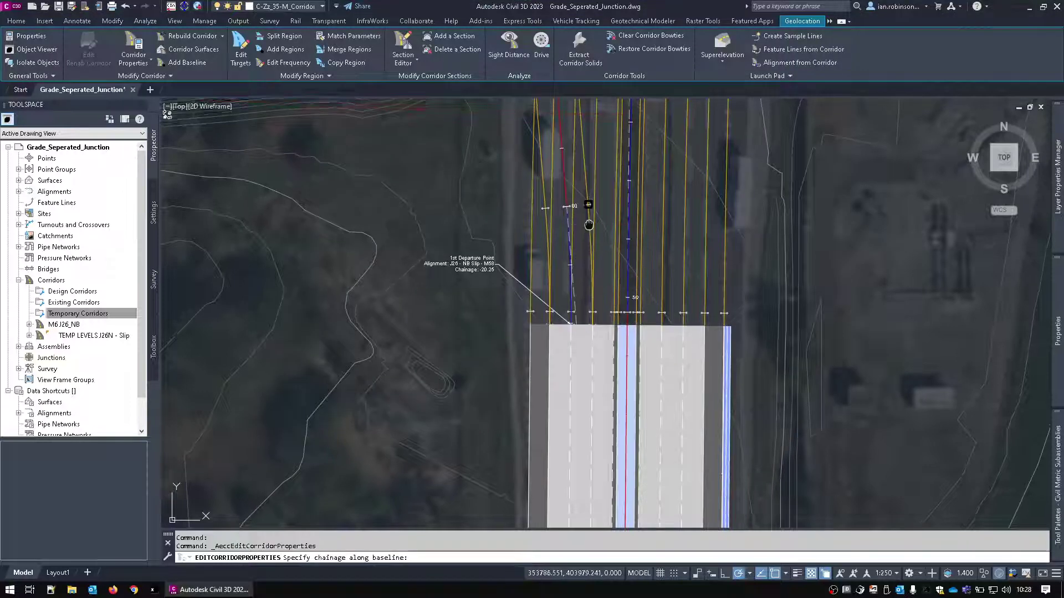
{"action": "scroll", "coordinate": [603, 359], "scroll_direction": "up", "scroll_amount": 3}
{"action": "scroll", "coordinate": [576, 230], "scroll_direction": "up", "scroll_amount": 5}
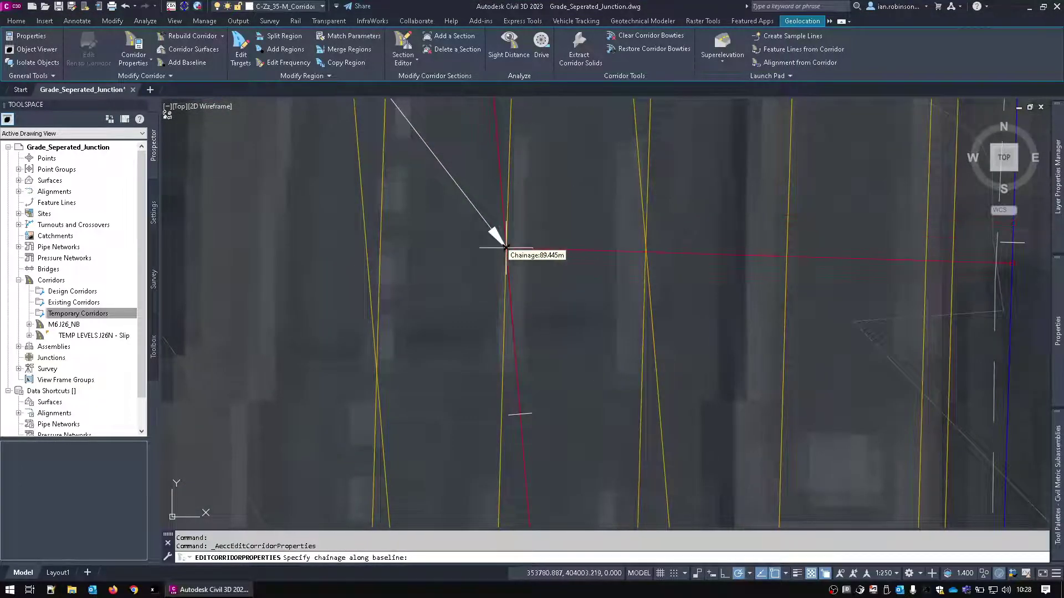
{"action": "left_click", "coordinate": [505, 248]}
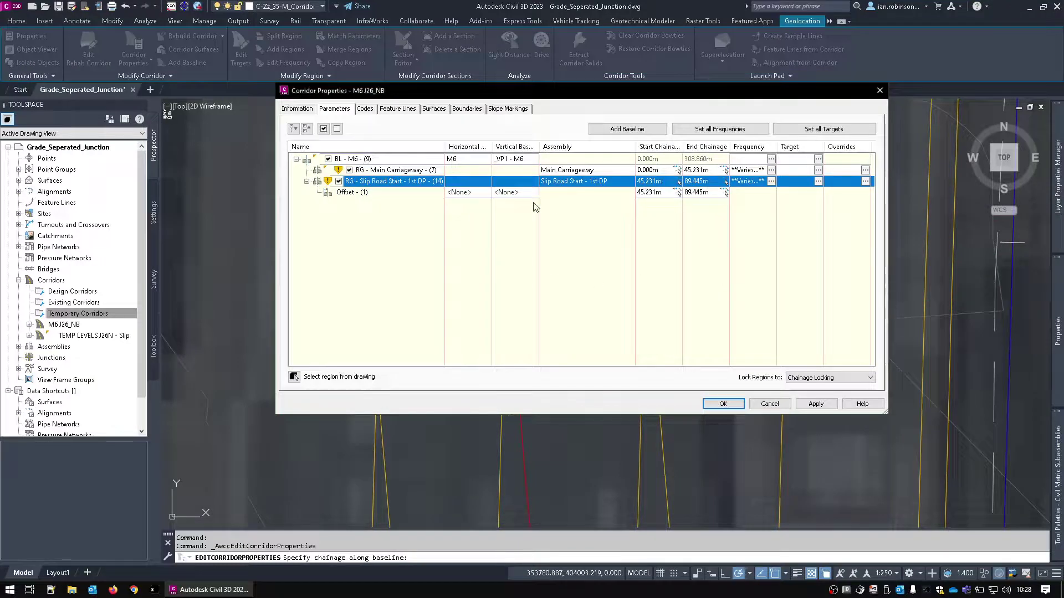
Assign the J26 - NB Slip - M58 alignment and its _VP2 profile as the horizontal and vertical baselines of the region's offset
{"action": "left_click", "coordinate": [453, 192]}
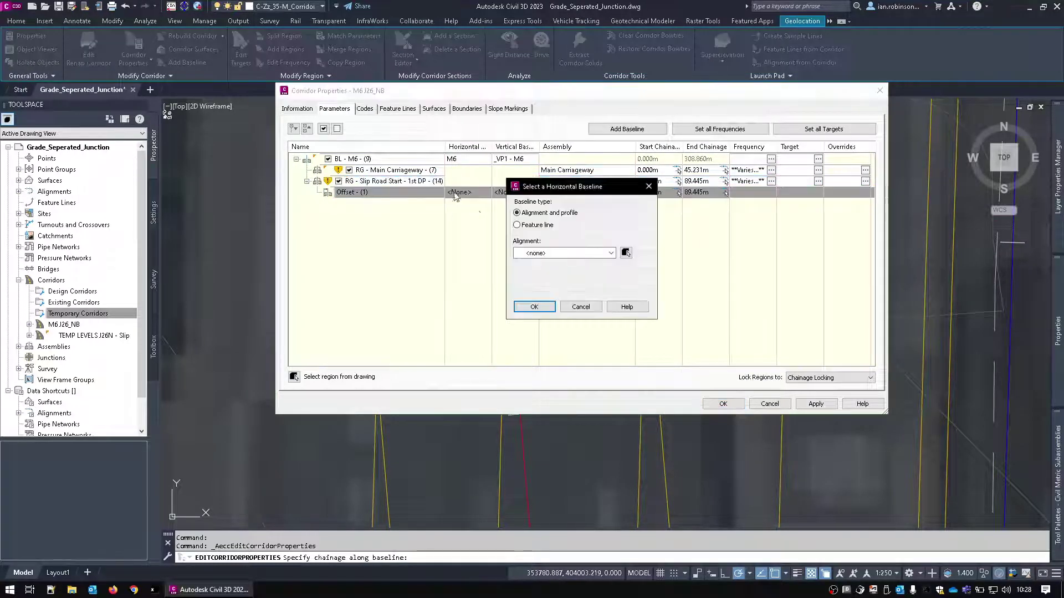
{"action": "left_click", "coordinate": [535, 252]}
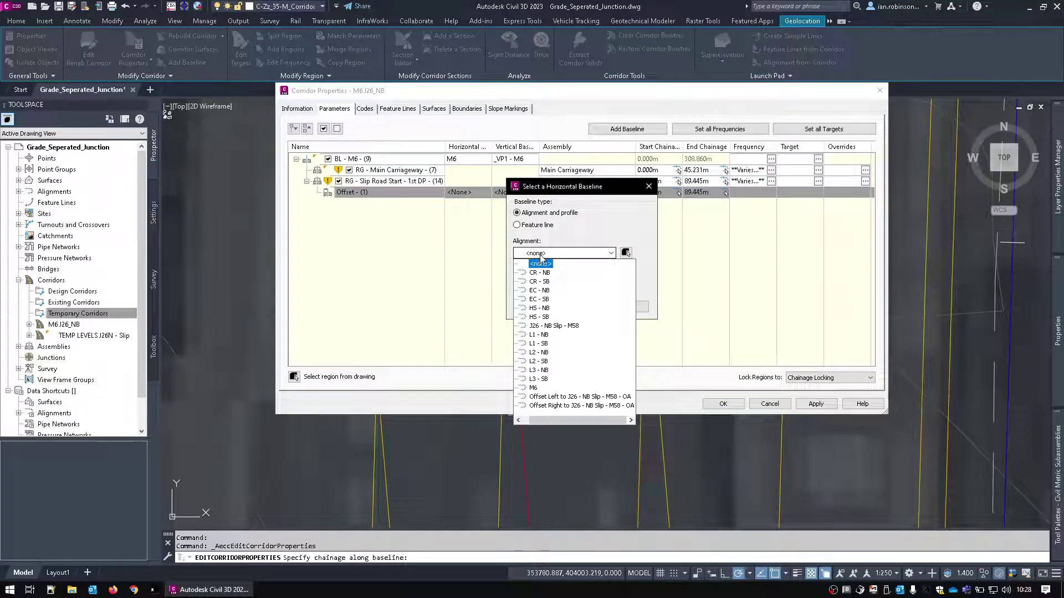
{"action": "left_click", "coordinate": [540, 326]}
{"action": "left_click", "coordinate": [534, 307]}
{"action": "left_click", "coordinate": [512, 190]}
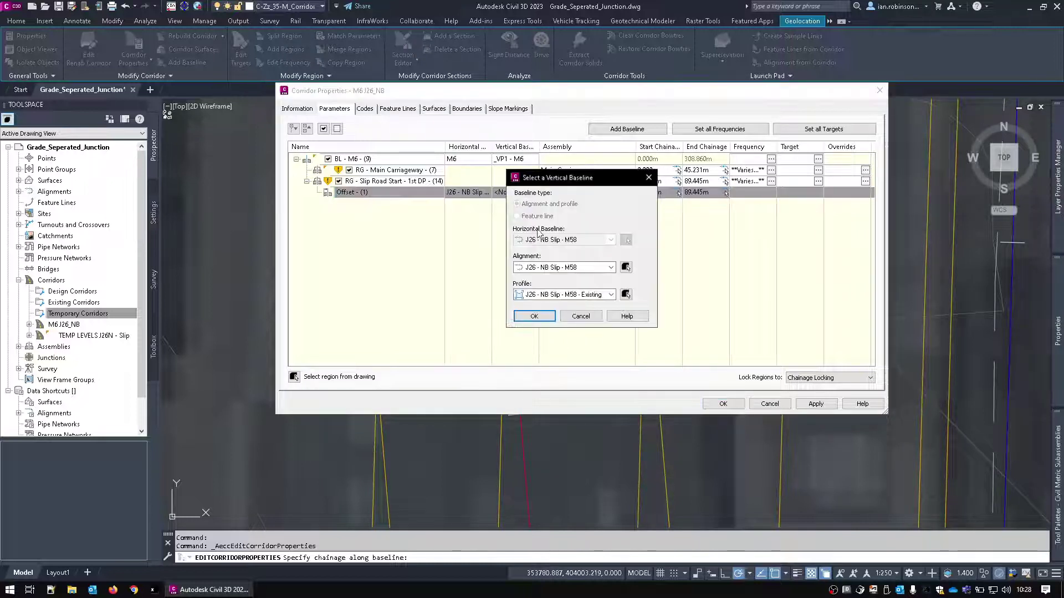
{"action": "left_click", "coordinate": [546, 294]}
{"action": "left_click", "coordinate": [546, 314]}
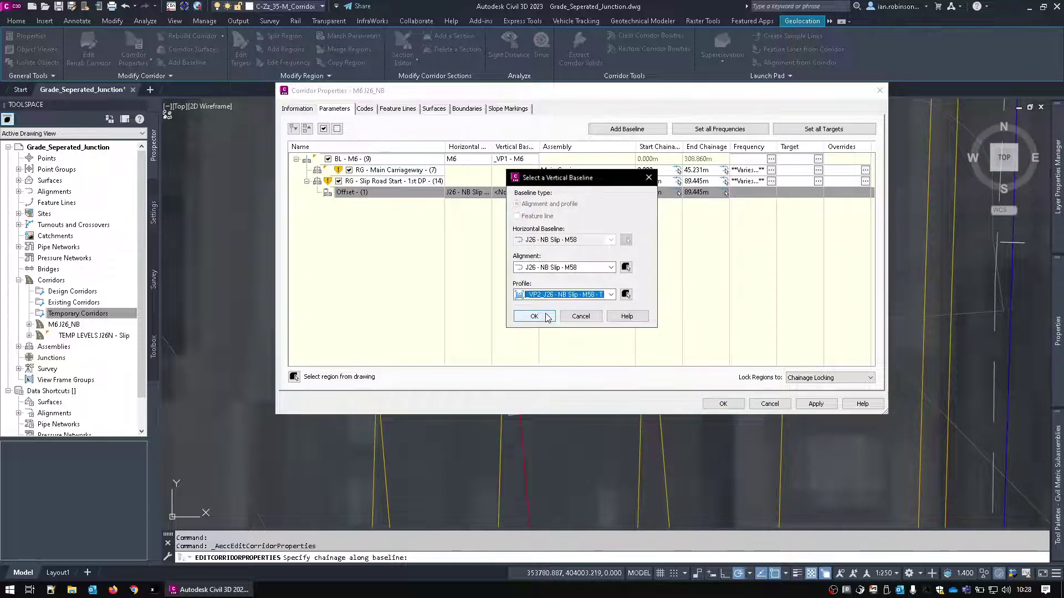
{"action": "left_click", "coordinate": [537, 318]}
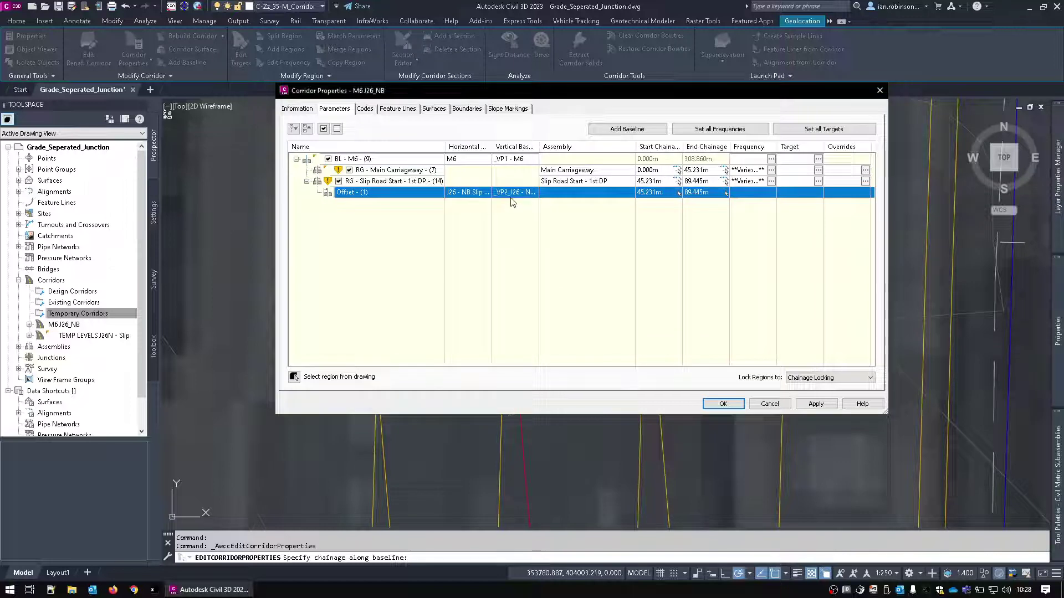
Open the target mapping of the Slip Road Start - 1st DP region and examine the slip alignment between its departure points
{"action": "left_click", "coordinate": [421, 181]}
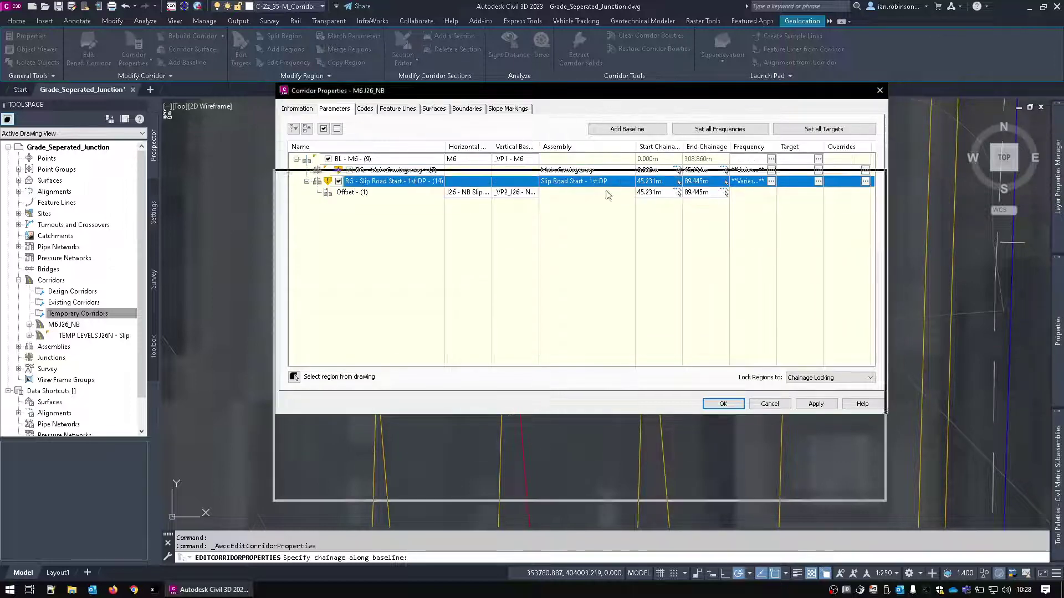
{"action": "left_click_drag", "start_coordinate": [610, 96], "coordinate": [616, 491]}
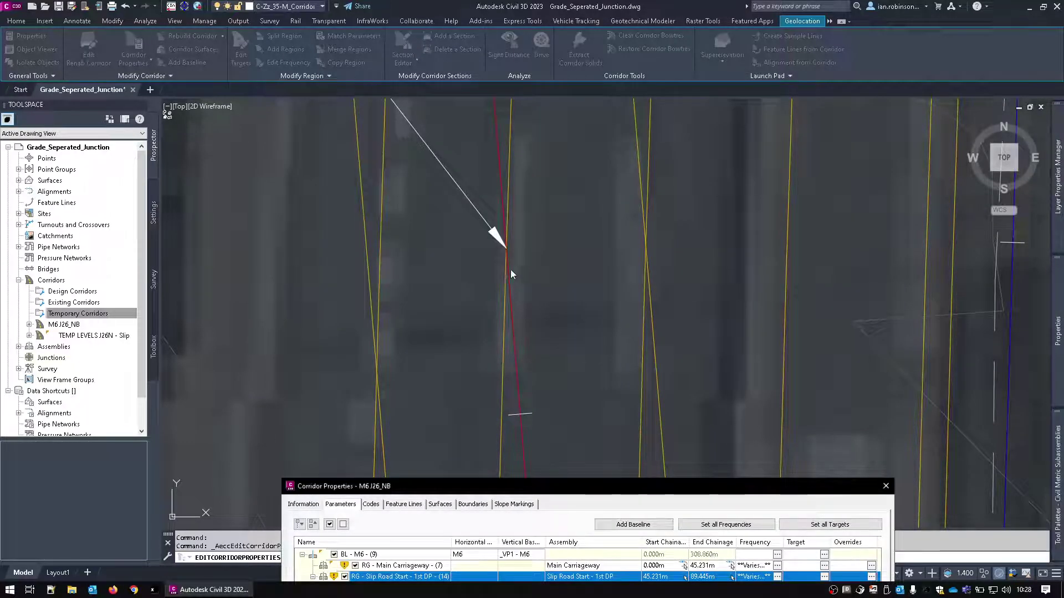
{"action": "left_click_drag", "start_coordinate": [561, 490], "coordinate": [542, 113]}
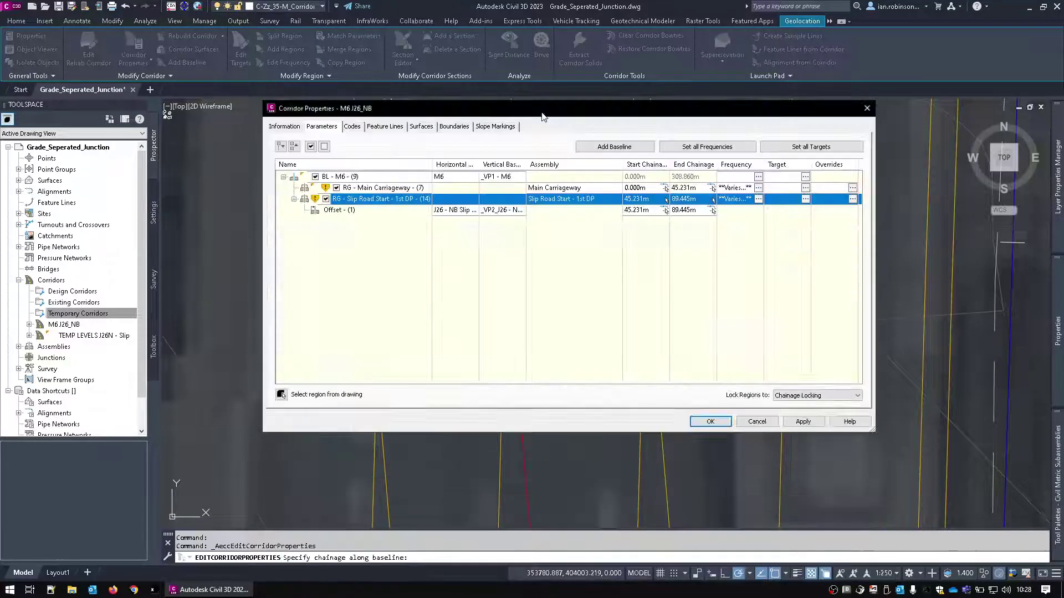
{"action": "left_click", "coordinate": [803, 201]}
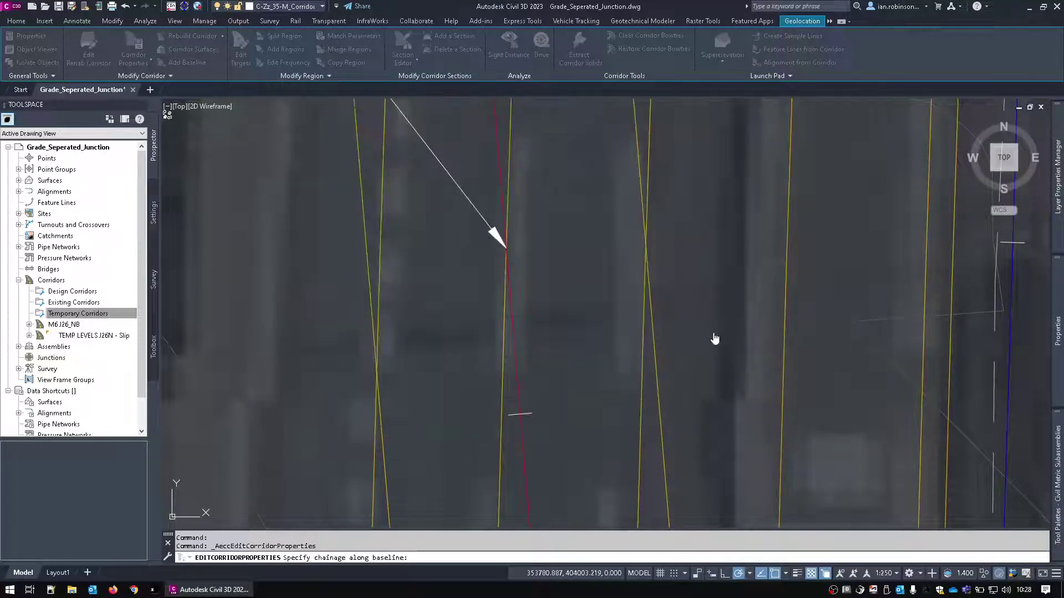
{"action": "left_click_drag", "start_coordinate": [0, 119], "coordinate": [798, 59]}
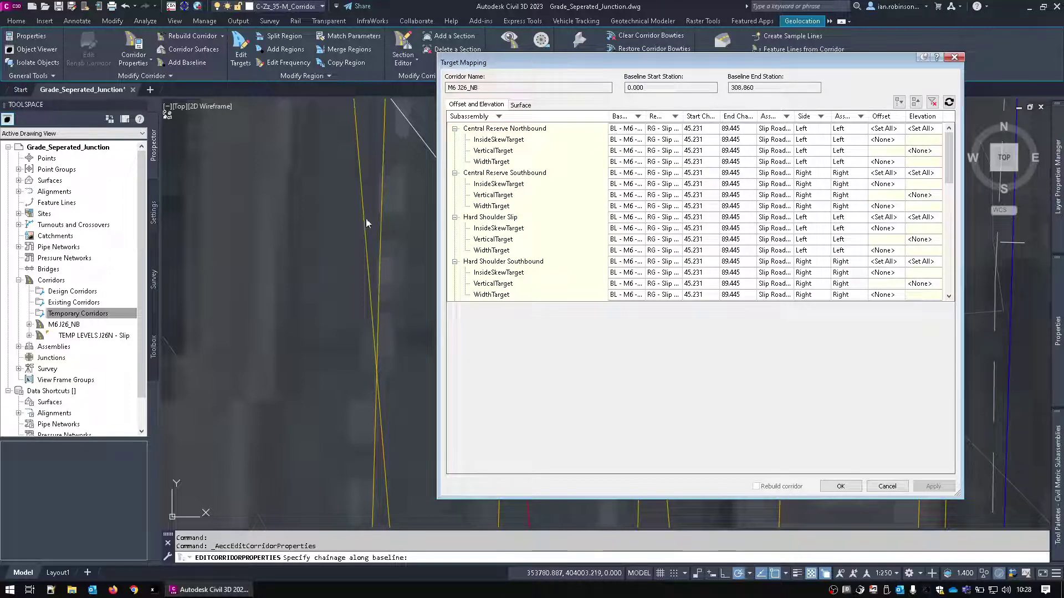
{"action": "left_click", "coordinate": [320, 225]}
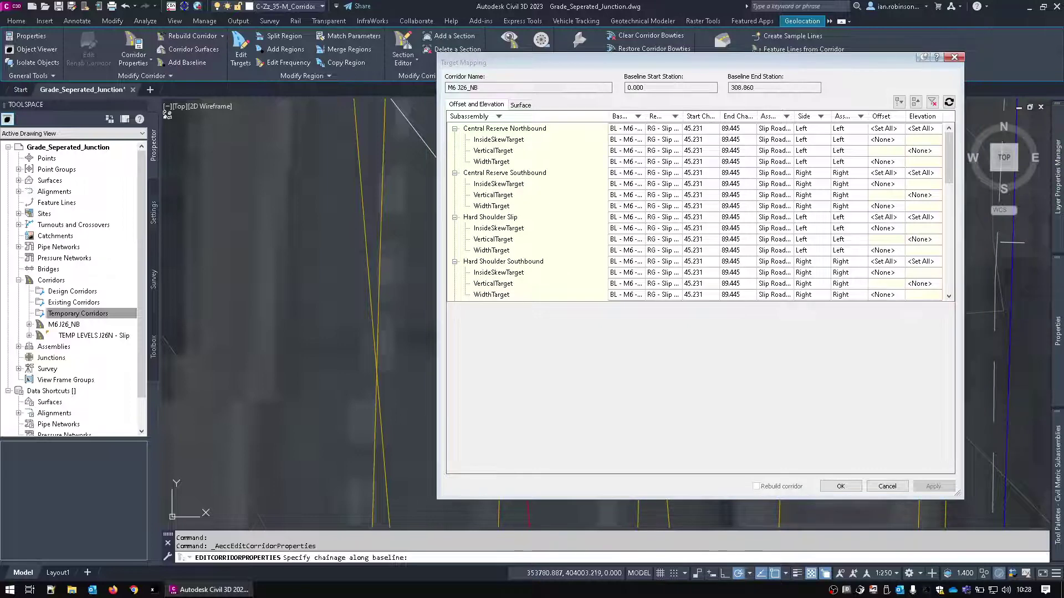
{"action": "scroll", "coordinate": [323, 225], "scroll_direction": "down", "scroll_amount": 3}
{"action": "scroll", "coordinate": [316, 222], "scroll_direction": "down", "scroll_amount": 5}
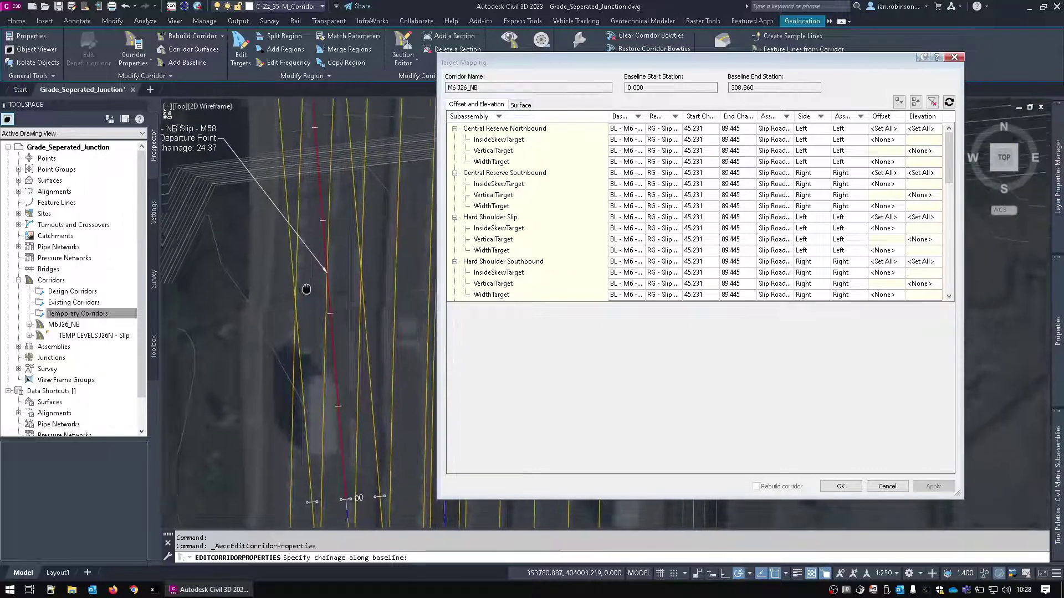
{"action": "scroll", "coordinate": [332, 452], "scroll_direction": "up", "scroll_amount": 4}
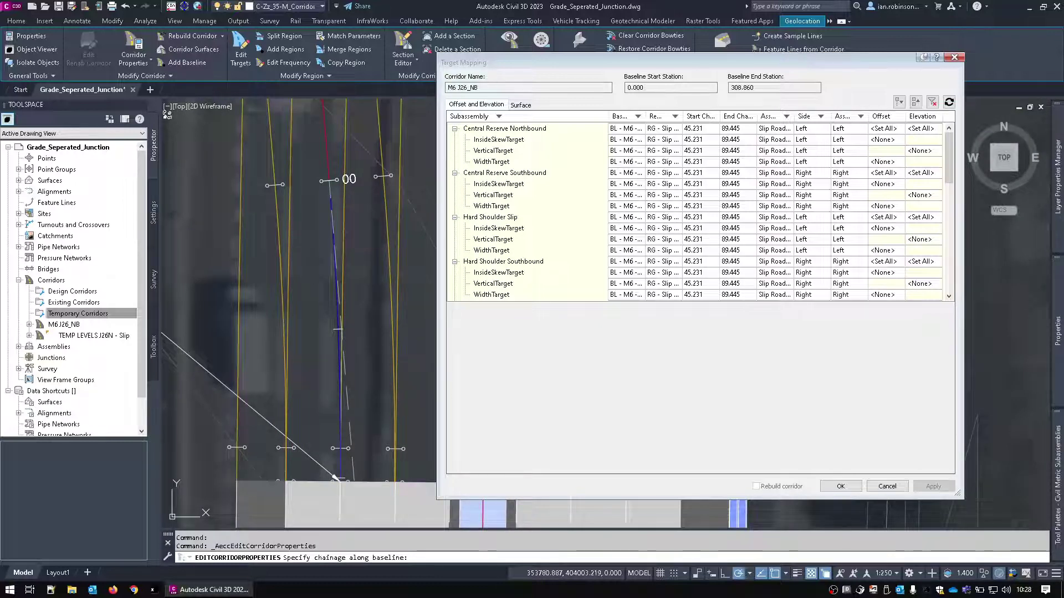
{"action": "middle_click_drag", "start_coordinate": [355, 226], "coordinate": [371, 400]}
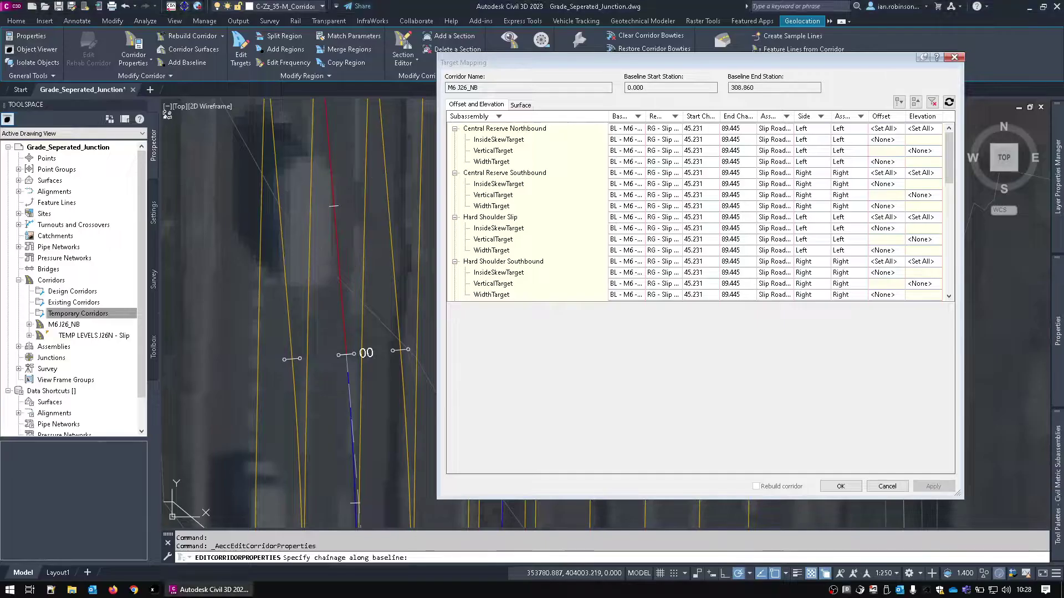
{"action": "key", "text": "ctrl"}
Open the offset target choices for the WidthTarget of the Lane 2 North bound subassembly and browse the listed alignments
{"action": "left_click", "coordinate": [455, 129]}
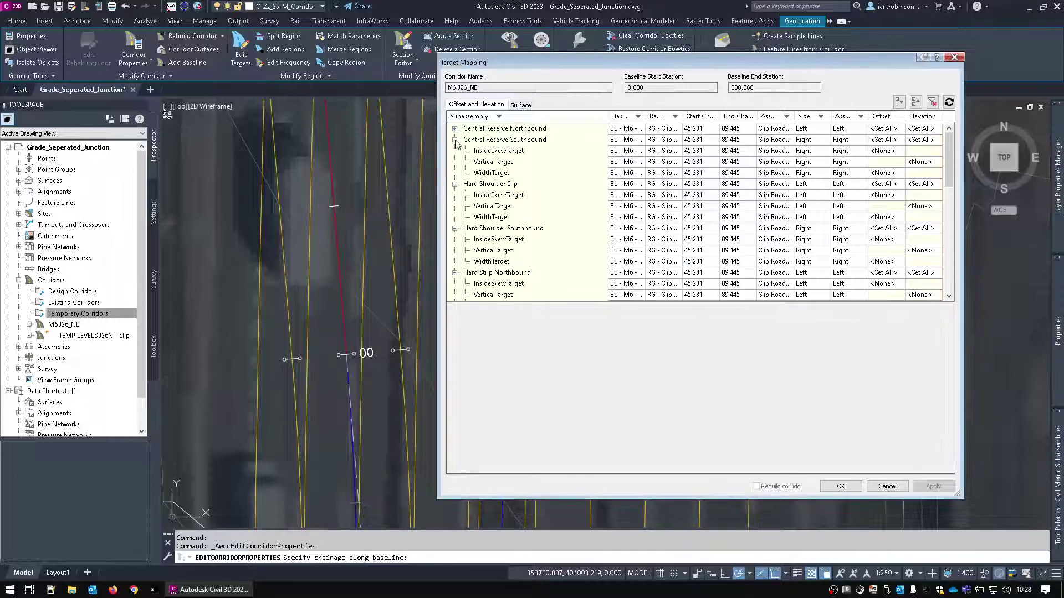
{"action": "left_click", "coordinate": [454, 140]}
{"action": "scroll", "coordinate": [485, 206], "scroll_direction": "down", "scroll_amount": 3}
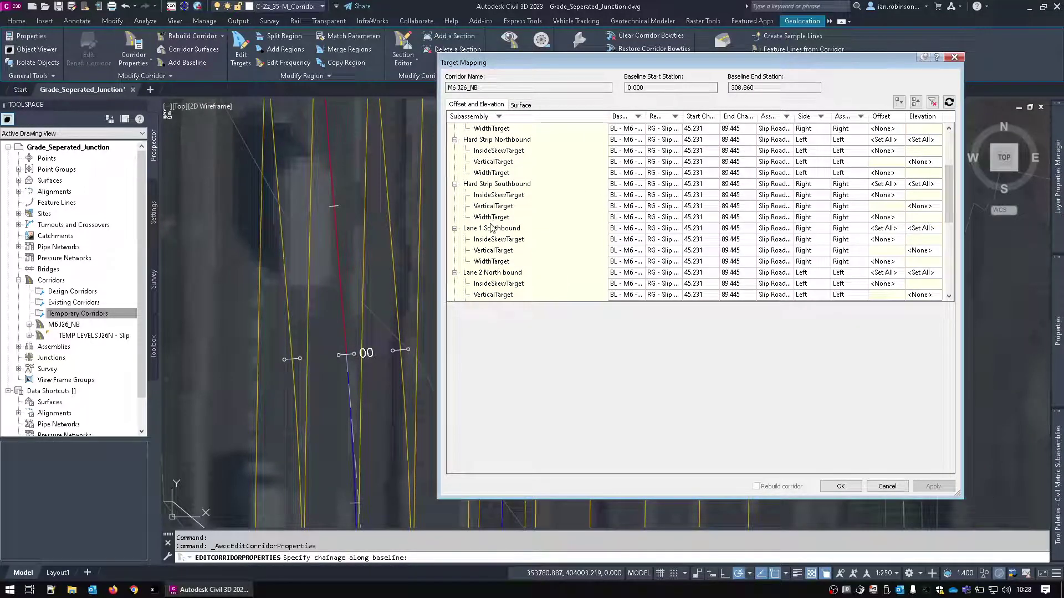
{"action": "scroll", "coordinate": [487, 232], "scroll_direction": "down", "scroll_amount": 2}
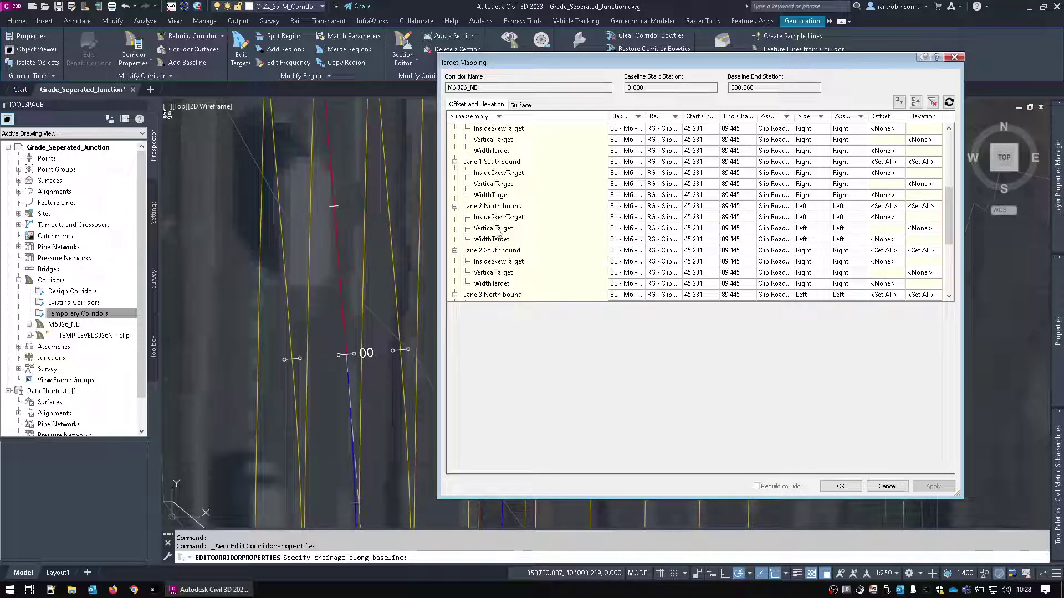
{"action": "left_click", "coordinate": [491, 240]}
{"action": "scroll", "coordinate": [513, 410], "scroll_direction": "down", "scroll_amount": 3}
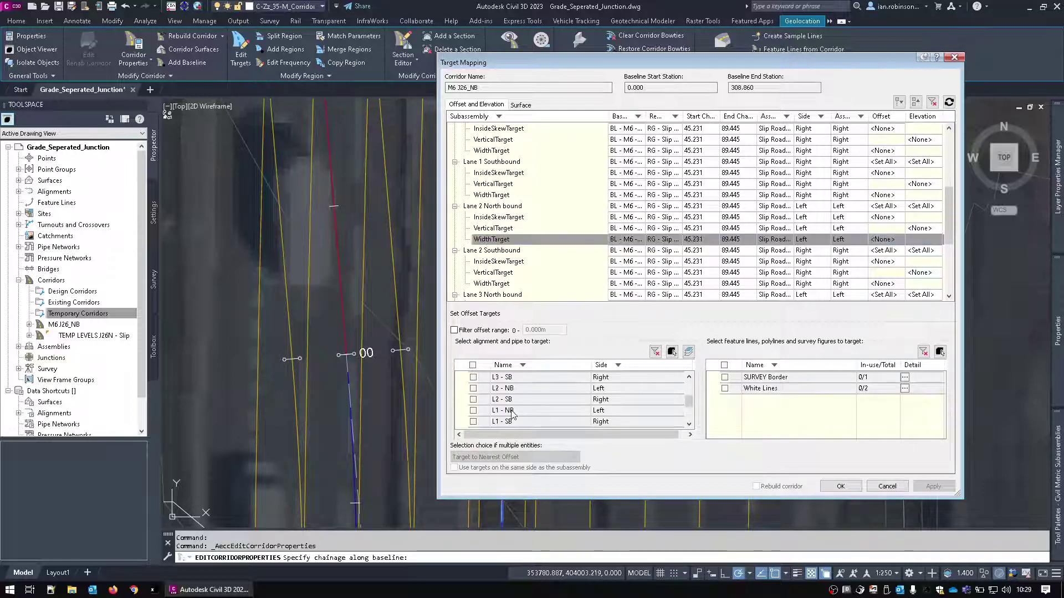
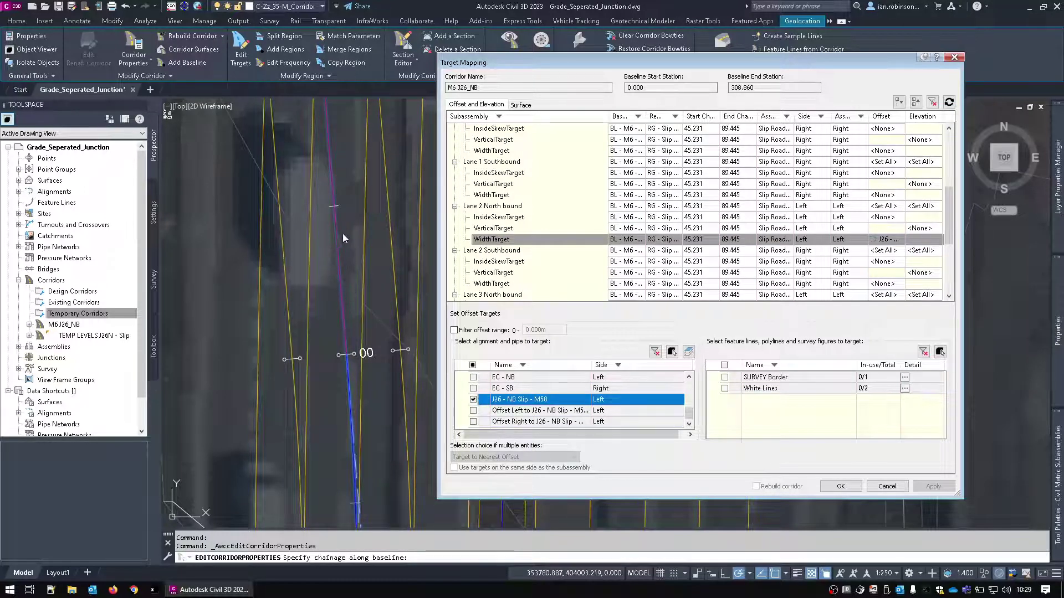
Accept J26 - NB Slip - M58 as the width target of Lane 2 North bound and rebuild the corridor
{"action": "left_click", "coordinate": [841, 486]}
{"action": "left_click", "coordinate": [711, 421]}
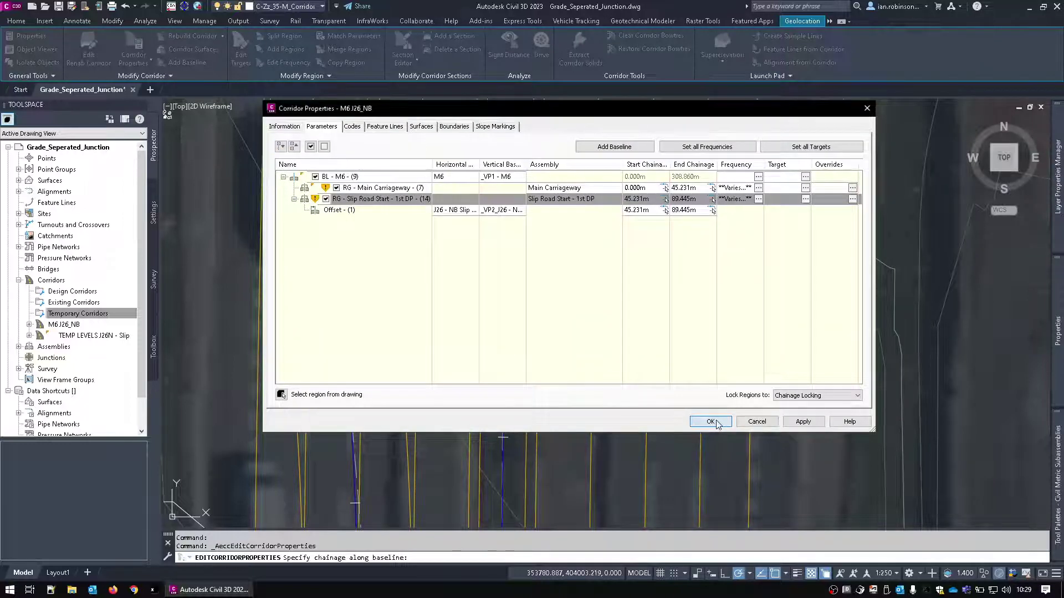
{"action": "left_click", "coordinate": [463, 265]}
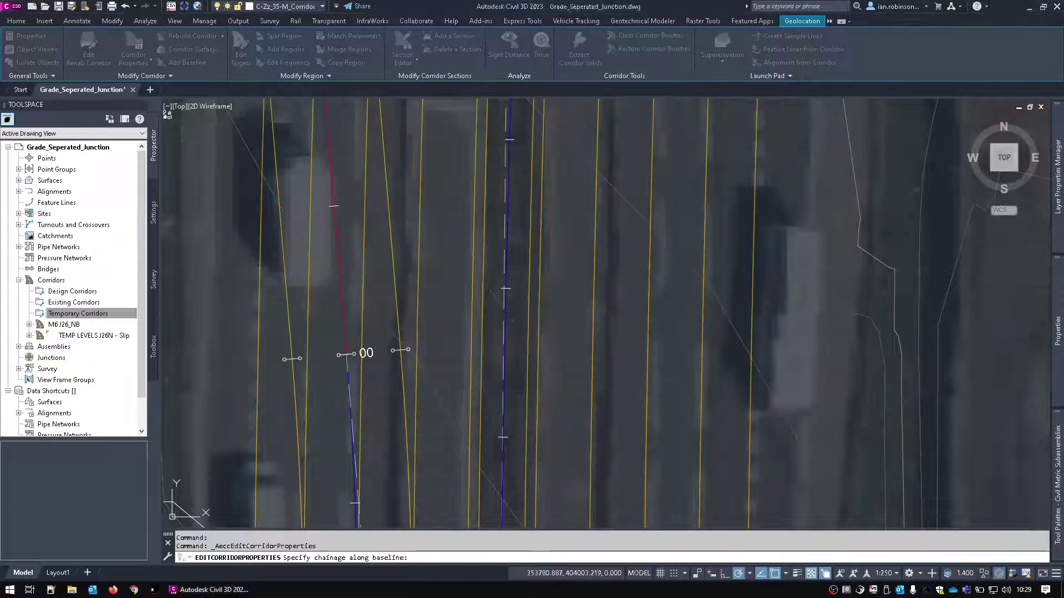
Inspect the rebuilt corridor in 3D in the Object Viewer, examining the lane widening up to the Lane 1 Departure Point
{"action": "scroll", "coordinate": [453, 331], "scroll_direction": "down", "scroll_amount": 4}
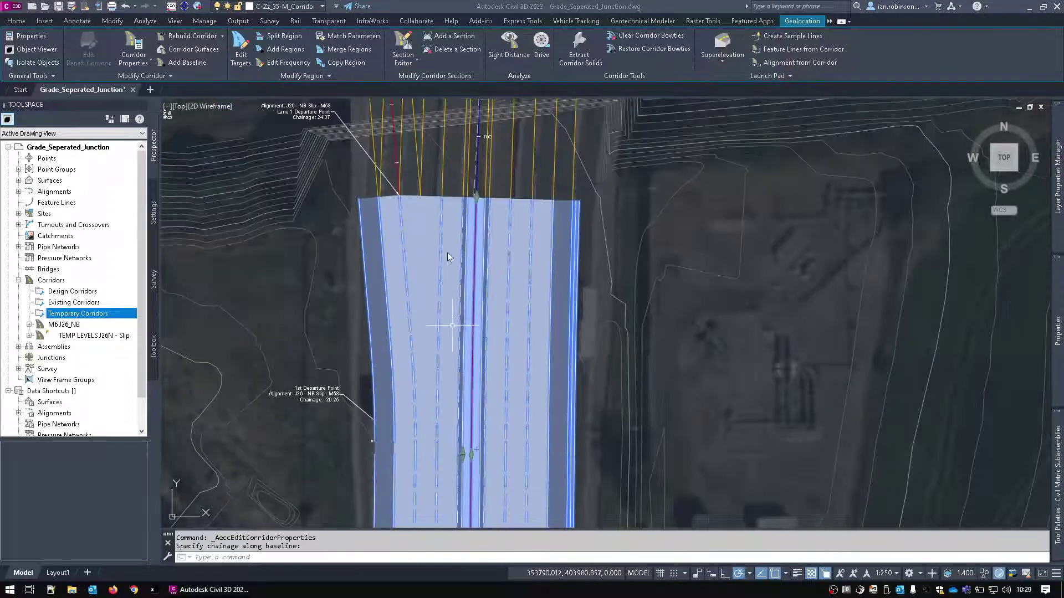
{"action": "middle_click_drag", "start_coordinate": [498, 273], "coordinate": [628, 294]}
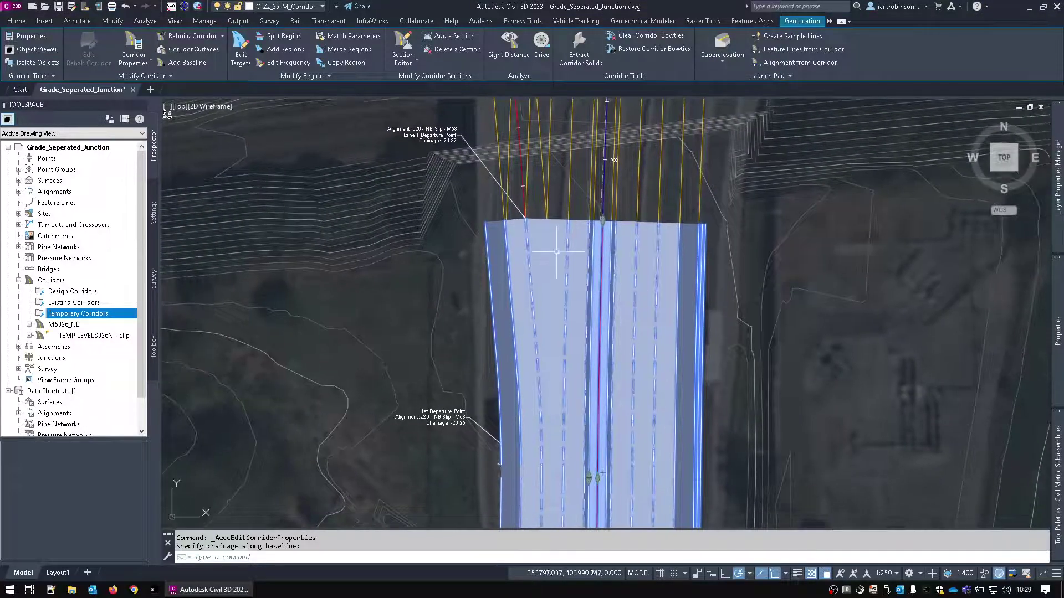
{"action": "right_click", "coordinate": [557, 251]}
{"action": "left_click", "coordinate": [598, 469]}
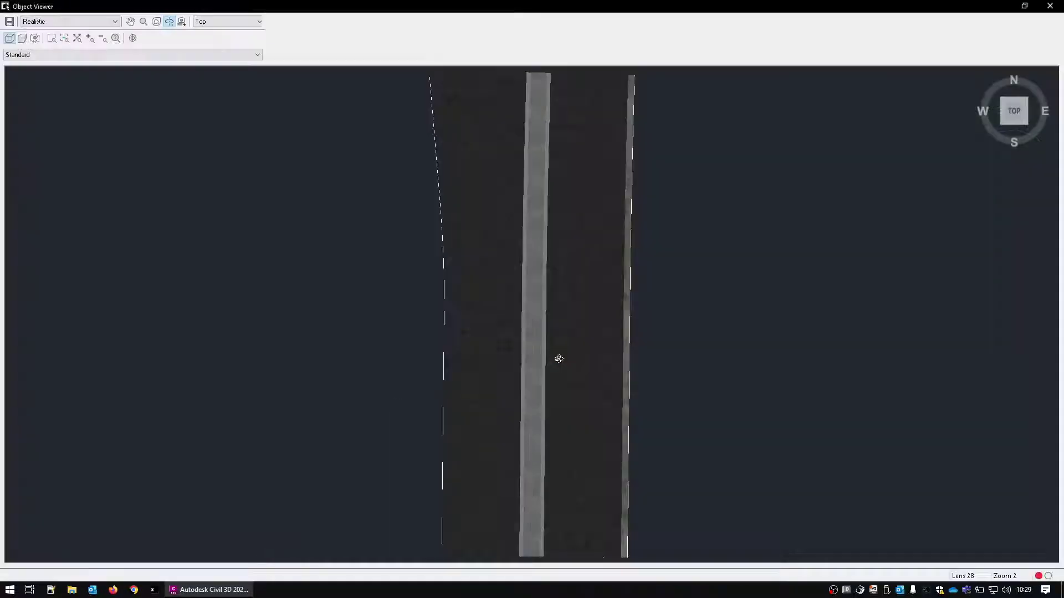
{"action": "left_click_drag", "start_coordinate": [558, 356], "coordinate": [456, 276]}
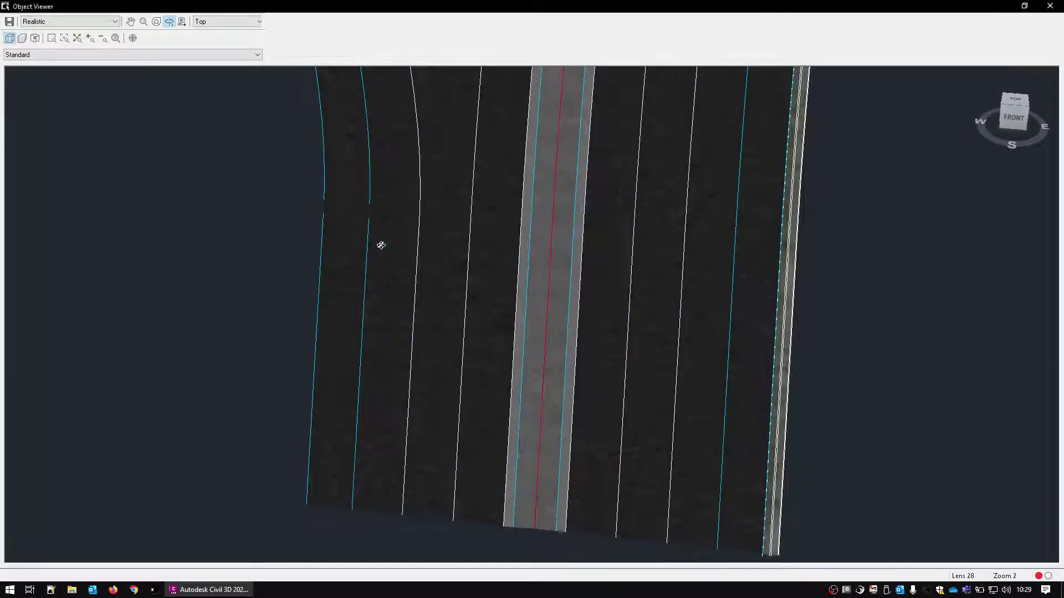
{"action": "scroll", "coordinate": [483, 275], "scroll_direction": "down", "scroll_amount": 5}
{"action": "left_click_drag", "start_coordinate": [595, 363], "coordinate": [587, 323]}
{"action": "right_click", "coordinate": [540, 300]}
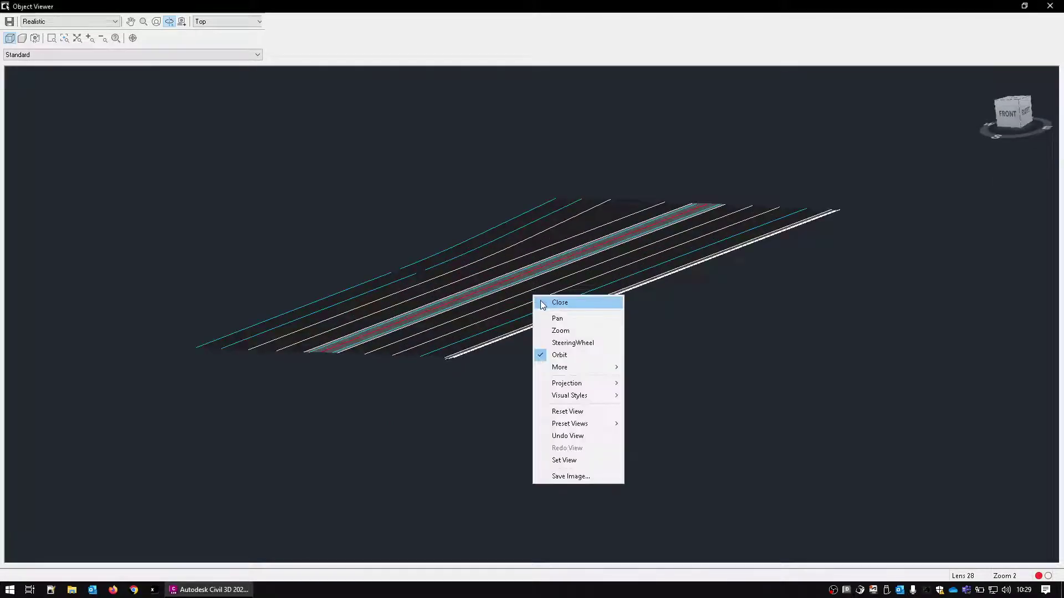
{"action": "left_click", "coordinate": [543, 302]}
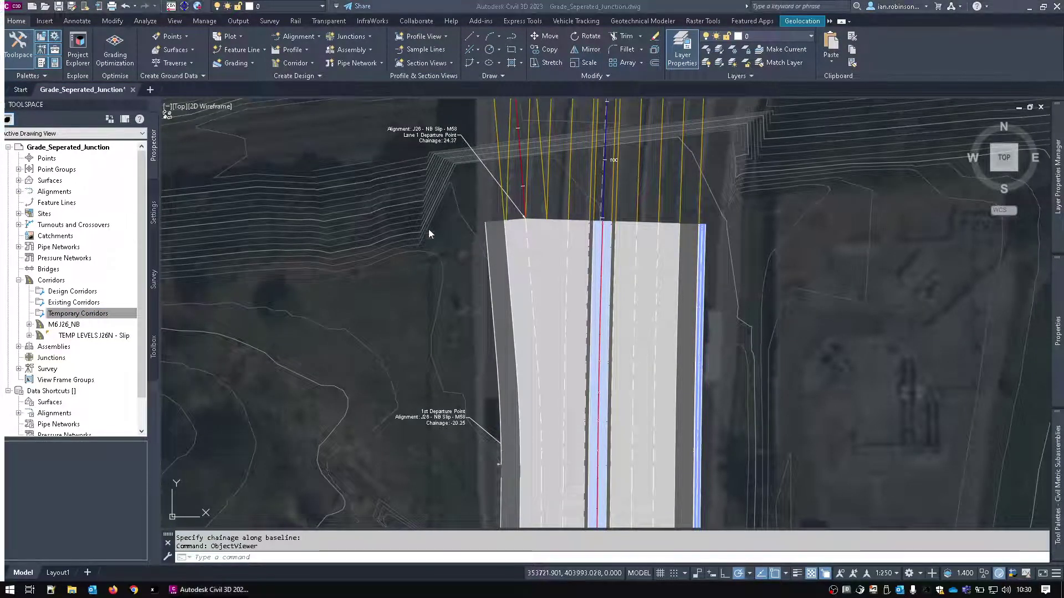
Insert a region after the Slip Road Start - 1st DP region using the Lane1 DP assembly
{"action": "left_click", "coordinate": [535, 225]}
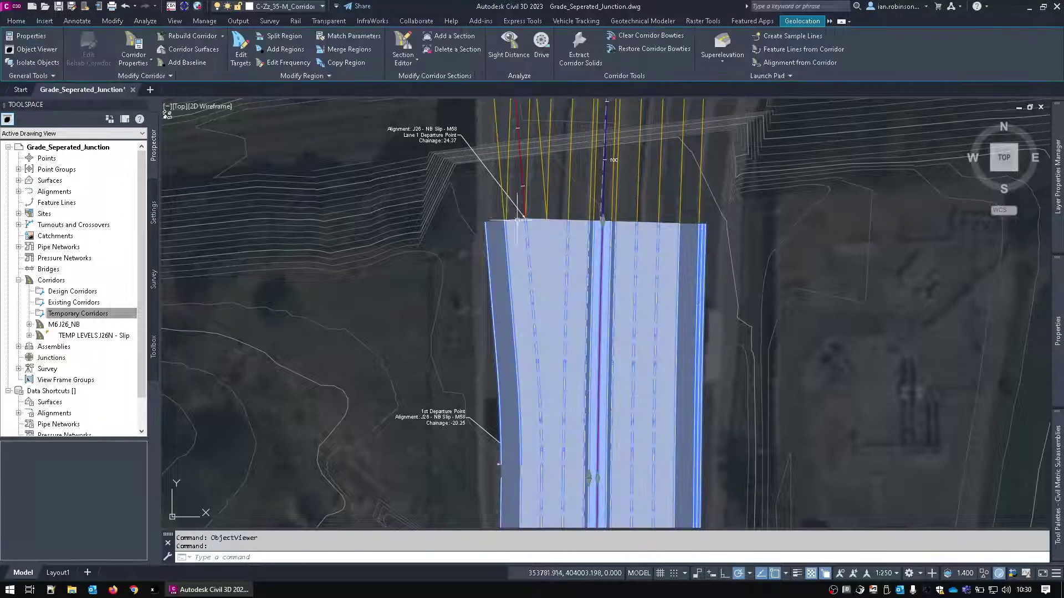
{"action": "double_click", "coordinate": [553, 245]}
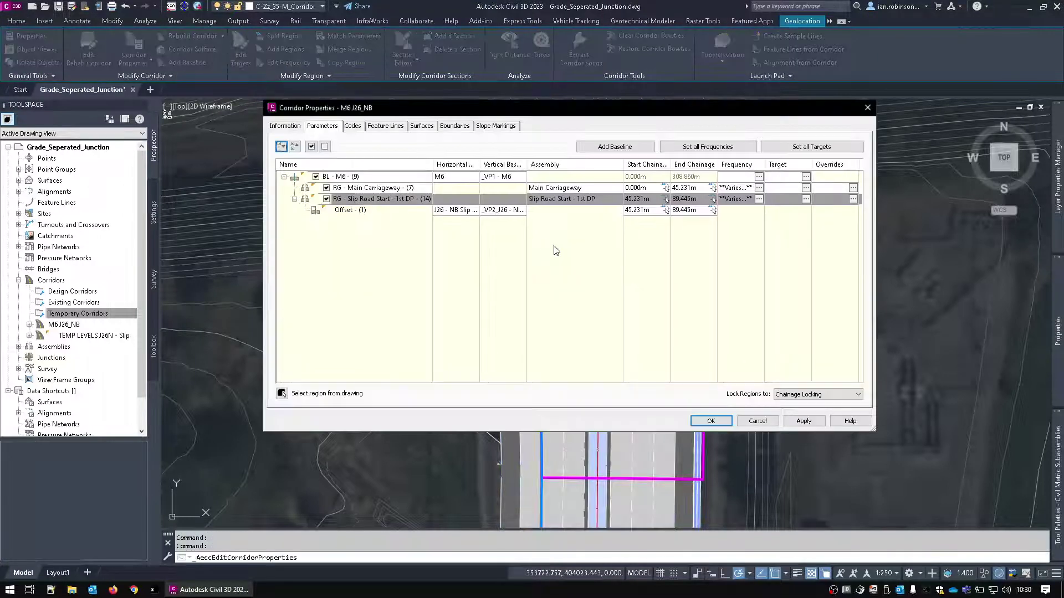
{"action": "right_click", "coordinate": [390, 197]}
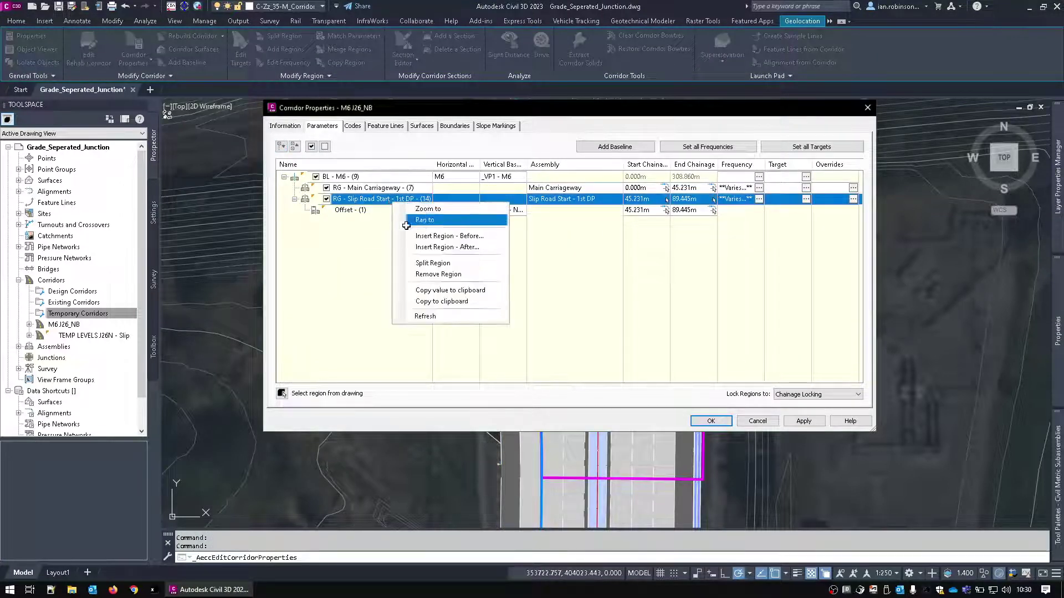
{"action": "left_click", "coordinate": [420, 247]}
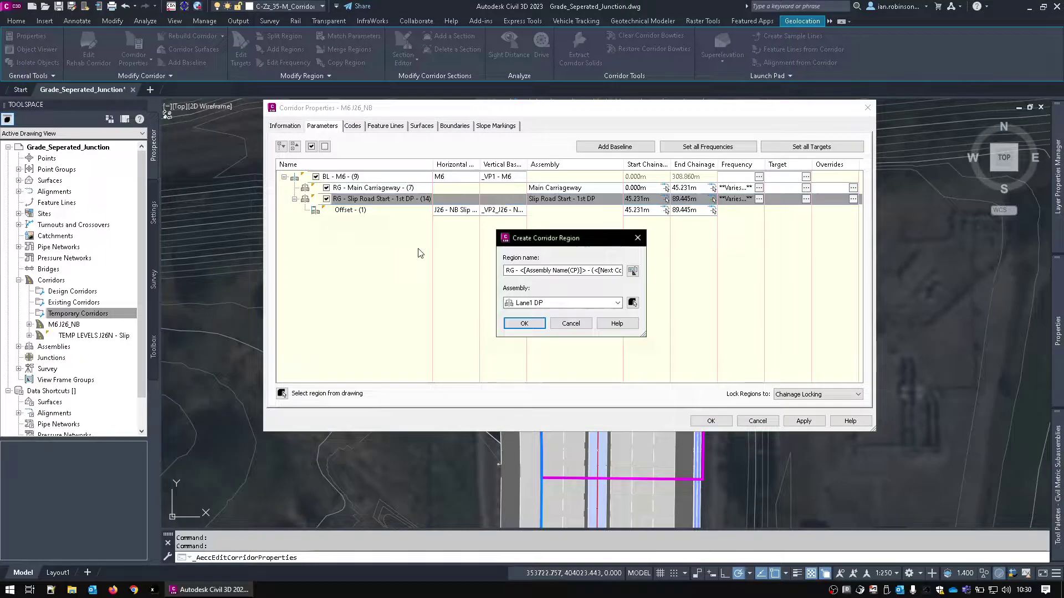
{"action": "left_click", "coordinate": [550, 303]}
{"action": "left_click", "coordinate": [540, 314]}
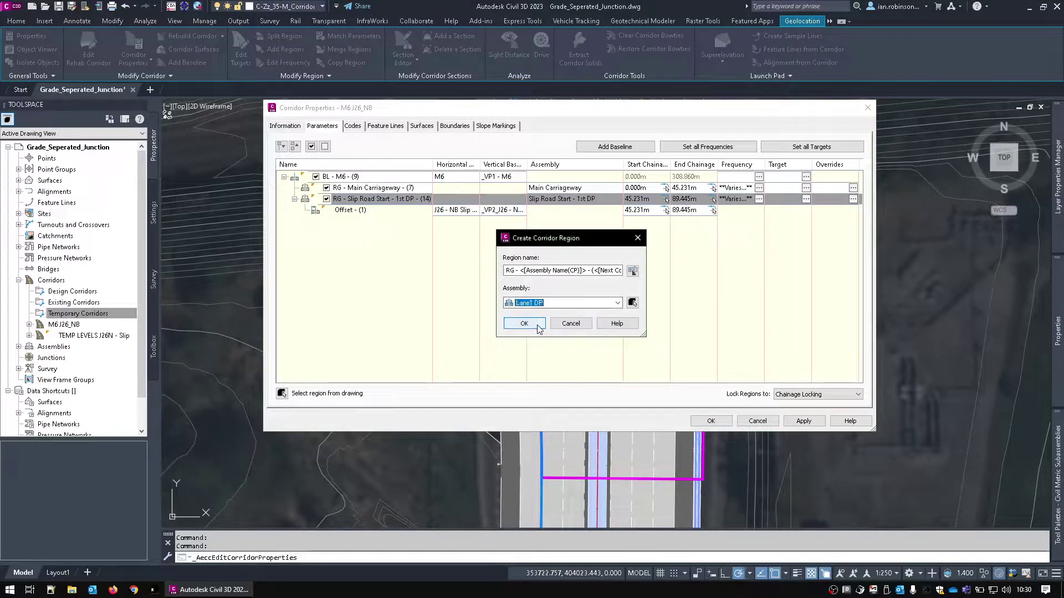
{"action": "left_click", "coordinate": [524, 327]}
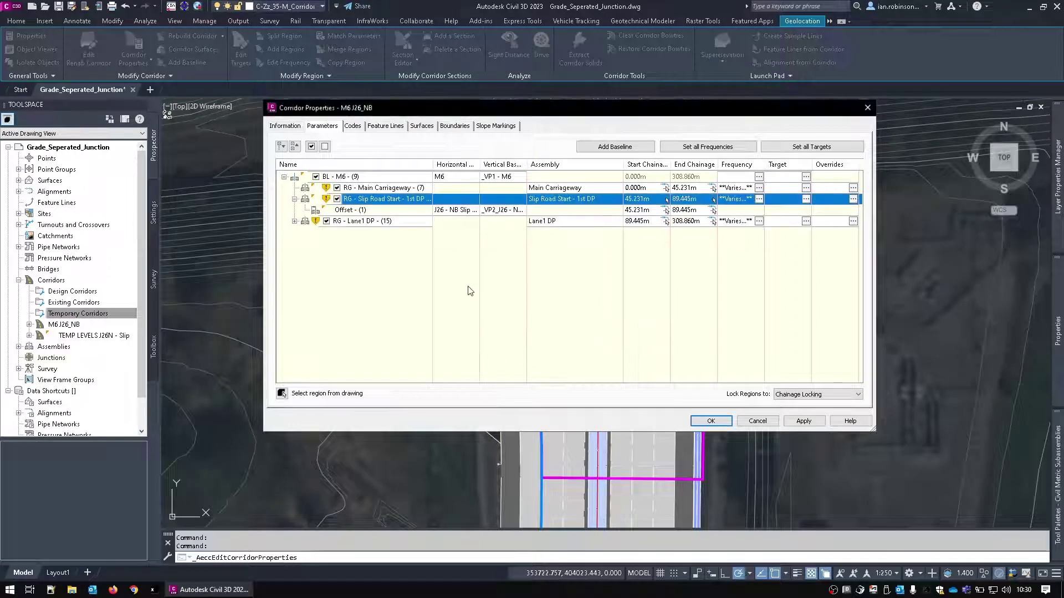
End the Lane1 DP region at the slip's Hard Shoulder Departure Point, chainage 116.492 m
{"action": "left_click", "coordinate": [712, 221]}
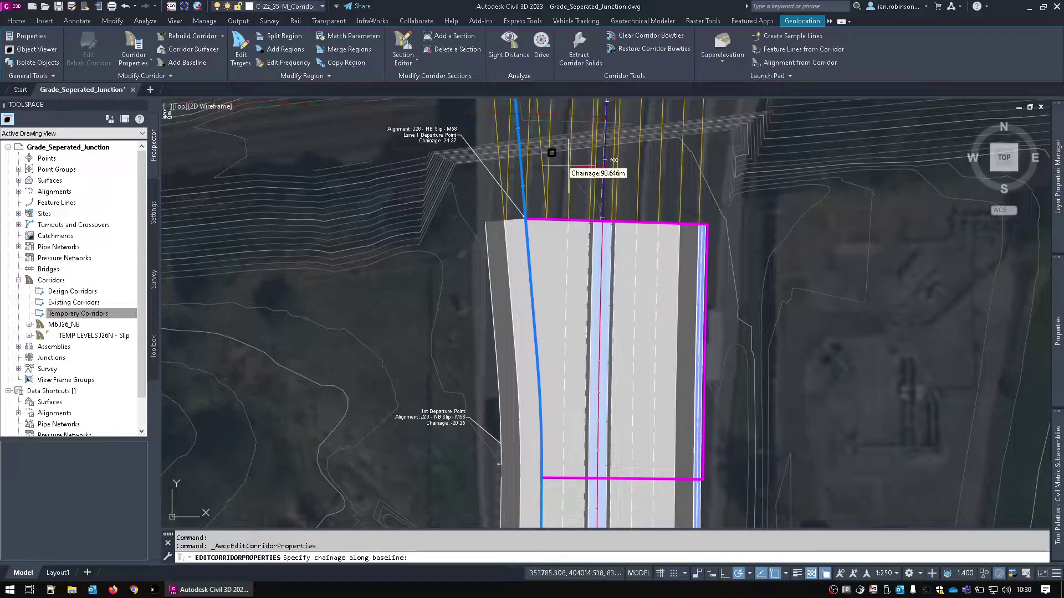
{"action": "middle_click_drag", "start_coordinate": [560, 233], "coordinate": [563, 307]}
{"action": "scroll", "coordinate": [509, 327], "scroll_direction": "up", "scroll_amount": 4}
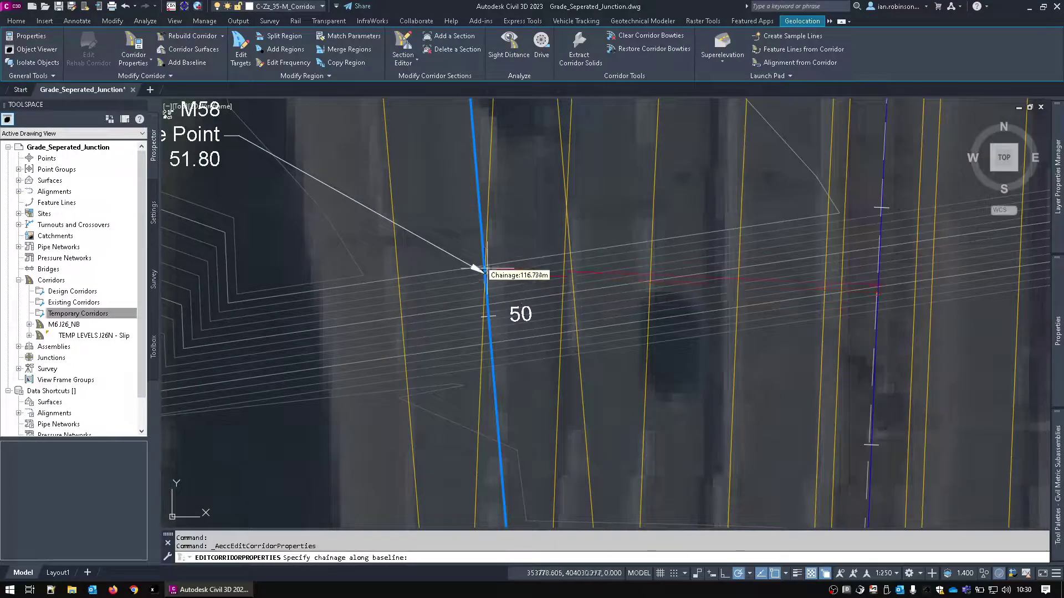
{"action": "left_click", "coordinate": [485, 273]}
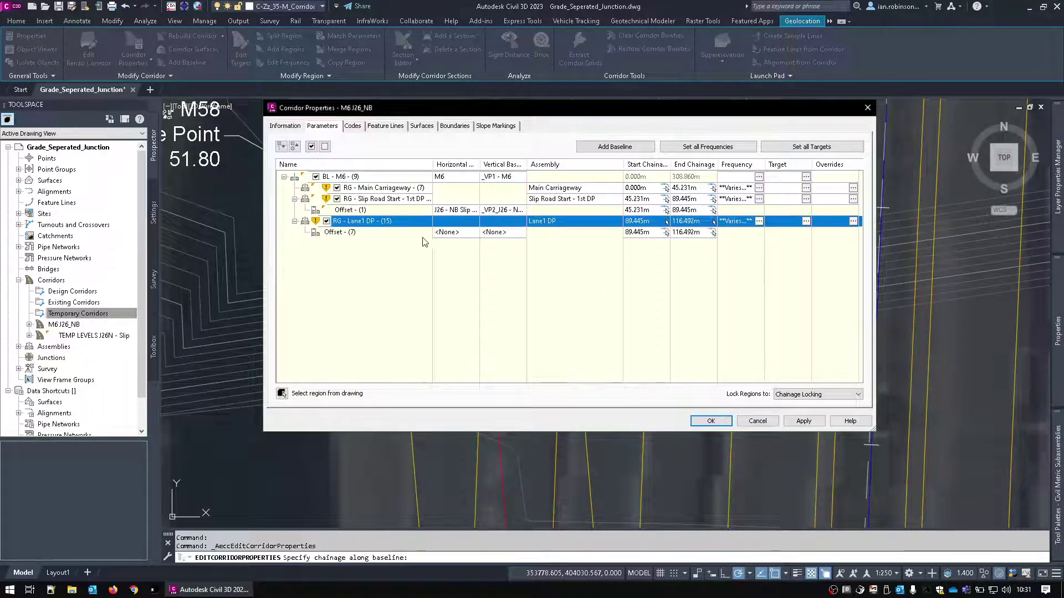
Assign the J26 - NB Slip - M58 alignment and its _VP2 profile as the baselines of the Lane1 DP region's offset
{"action": "left_click", "coordinate": [443, 232]}
{"action": "left_click", "coordinate": [541, 269]}
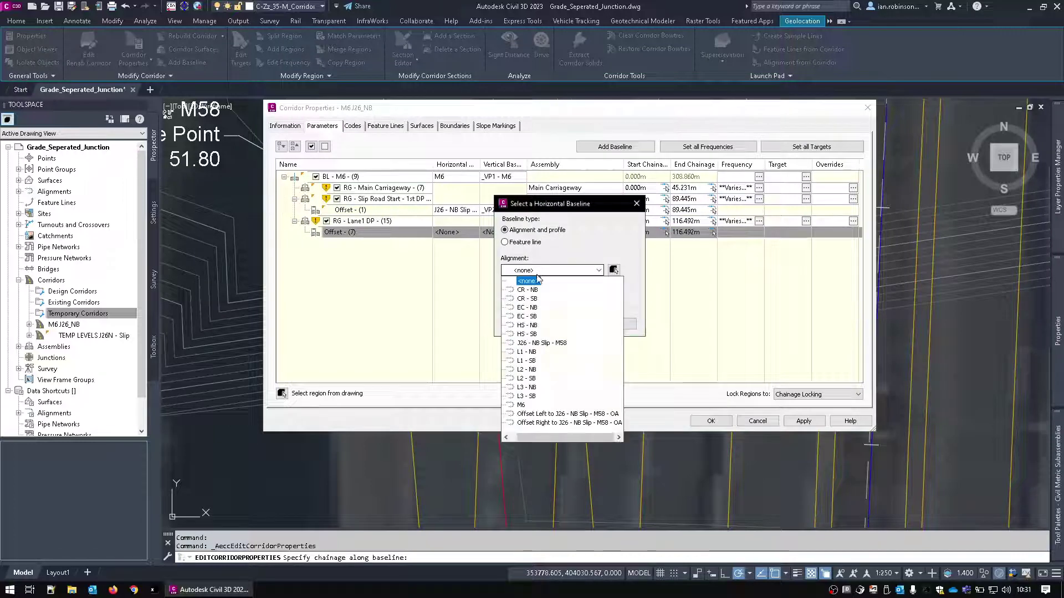
{"action": "left_click", "coordinate": [541, 343]}
{"action": "left_click", "coordinate": [526, 324]}
{"action": "left_click", "coordinate": [506, 233]}
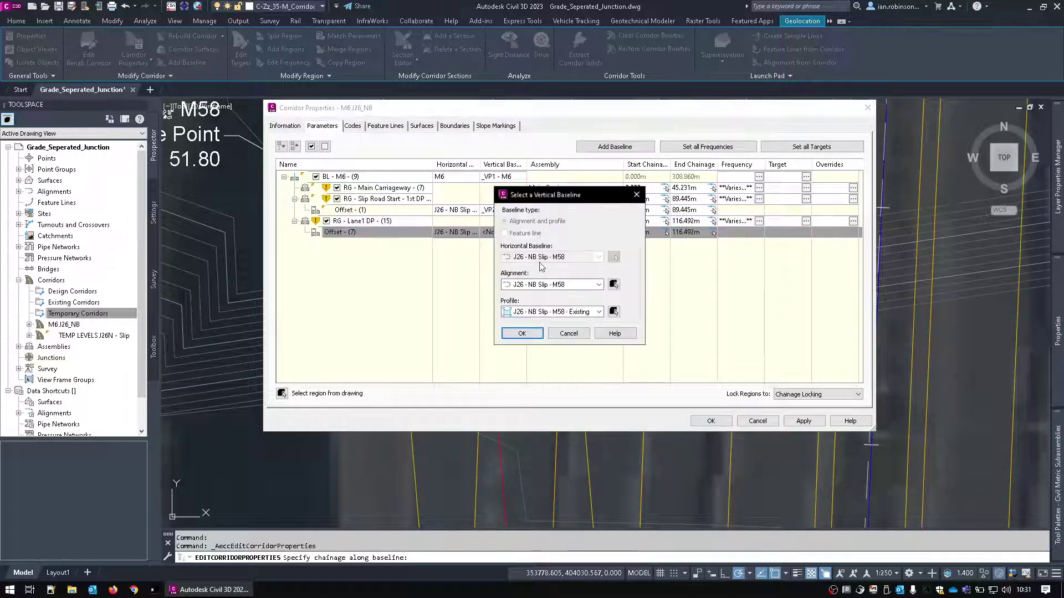
{"action": "left_click", "coordinate": [546, 311]}
{"action": "left_click", "coordinate": [543, 332]}
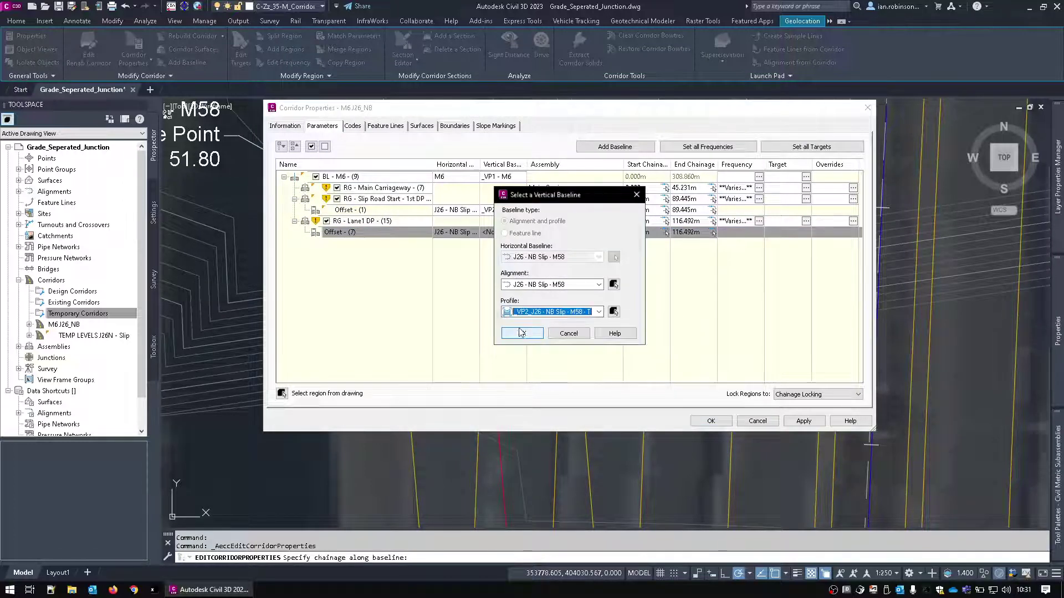
{"action": "left_click", "coordinate": [519, 336]}
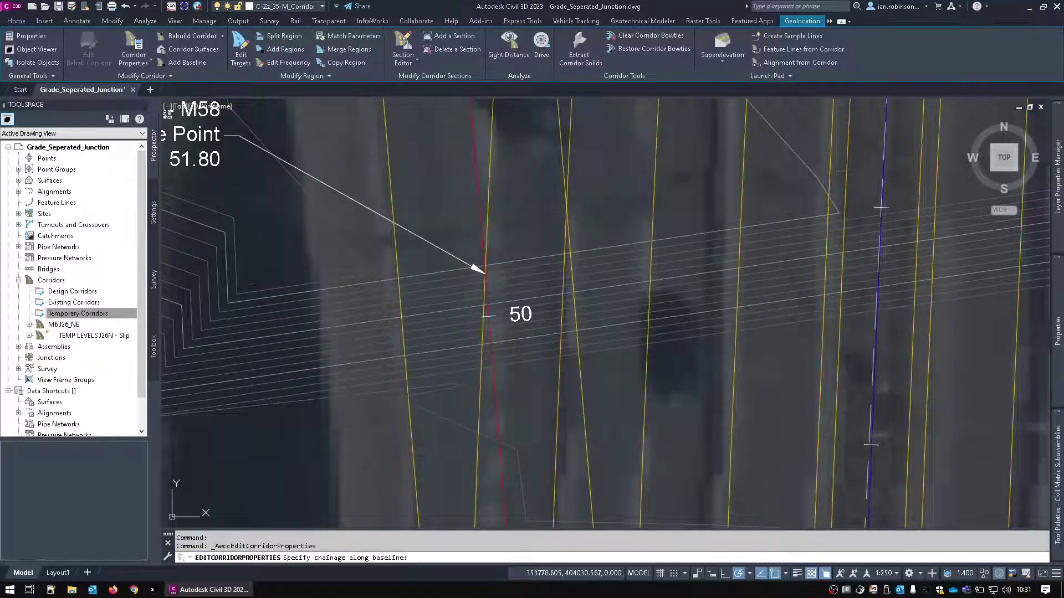
Target the Hard Shoulder North bound WidthTarget of the Lane1 DP region to J26 - NB Slip - M58 and rebuild the corridor
{"action": "left_click_drag", "start_coordinate": [0, 111], "coordinate": [864, 88]}
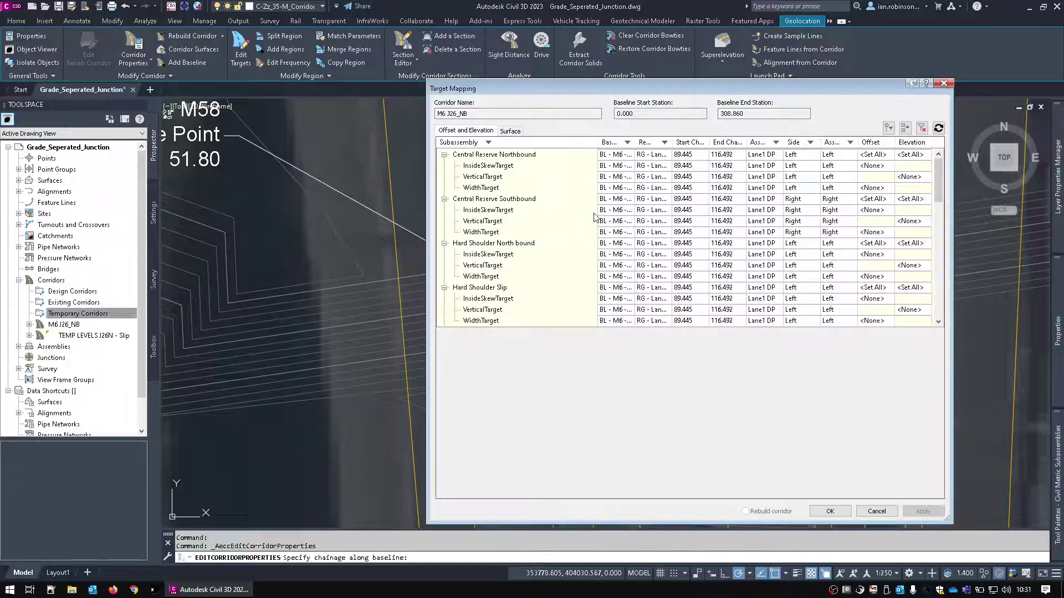
{"action": "left_click", "coordinate": [471, 277]}
{"action": "scroll", "coordinate": [477, 438], "scroll_direction": "down", "scroll_amount": 2}
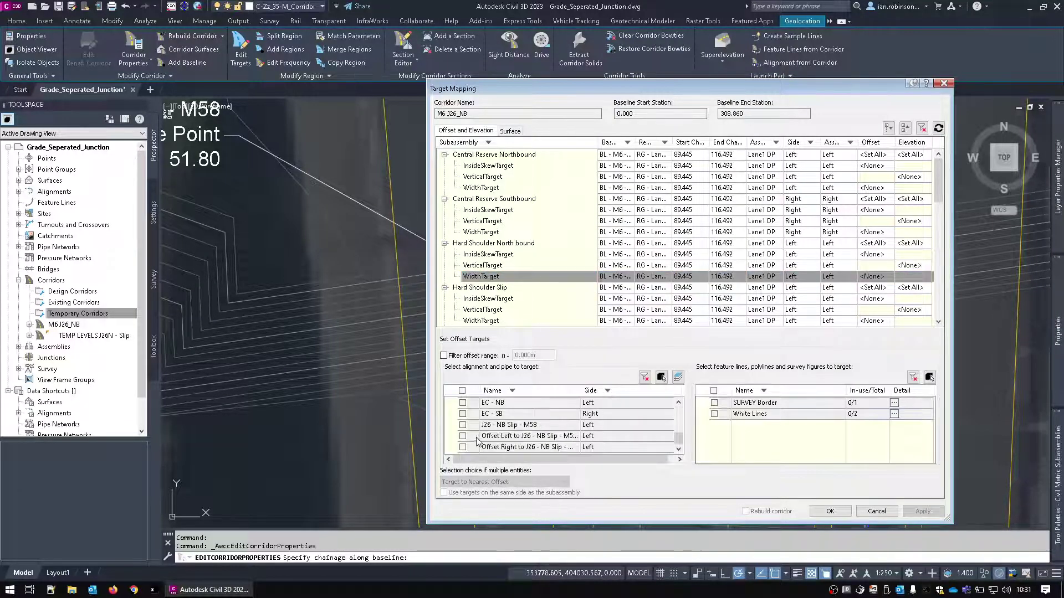
{"action": "left_click", "coordinate": [464, 425]}
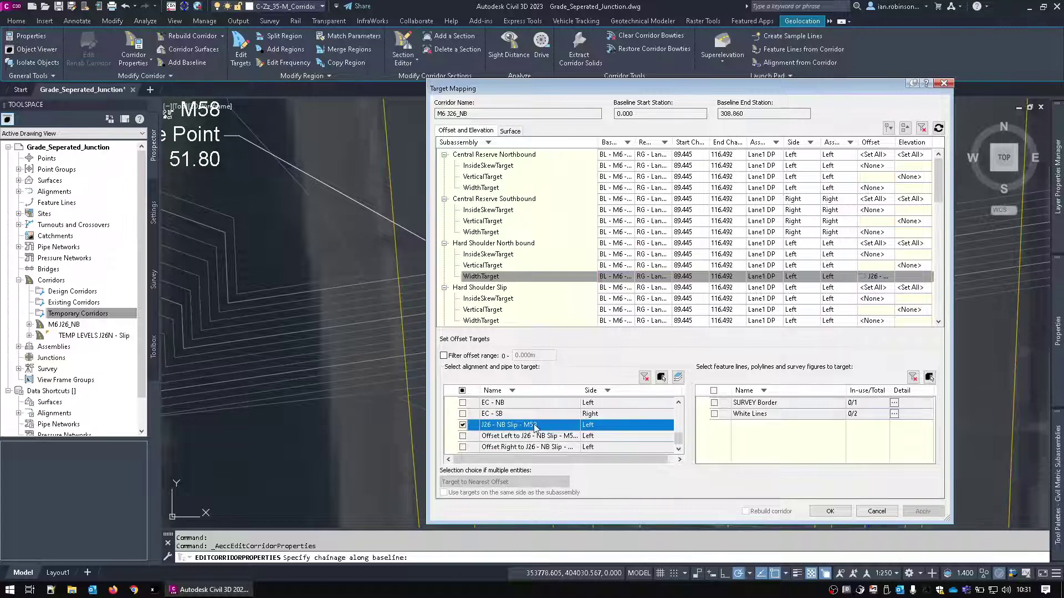
{"action": "left_click", "coordinate": [830, 511]}
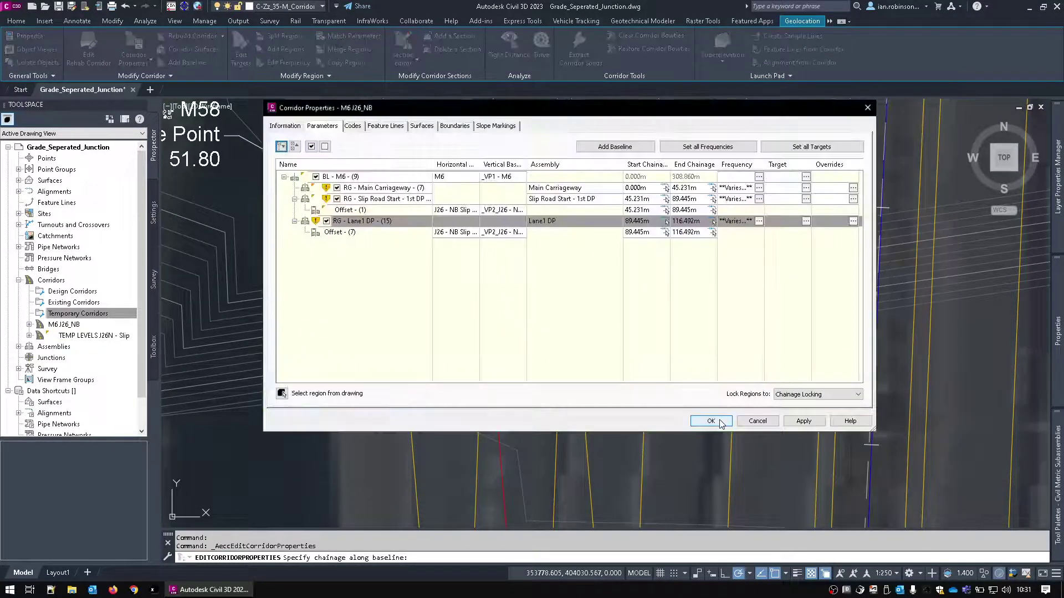
{"action": "left_click", "coordinate": [711, 421]}
{"action": "left_click", "coordinate": [491, 264]}
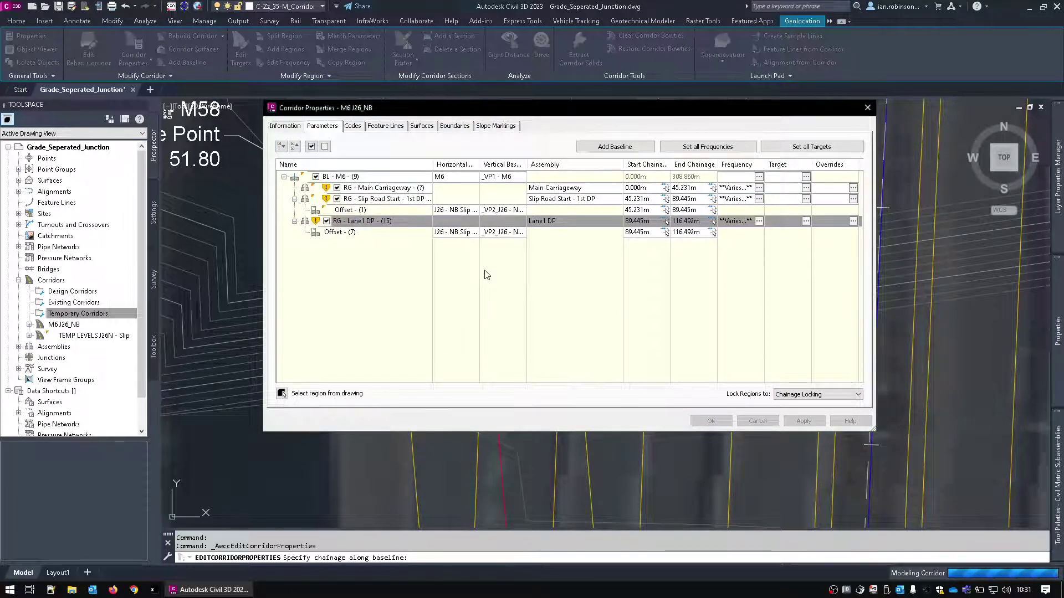
Insert a region after the Lane1 DP region using the Slip DP assembly
{"action": "scroll", "coordinate": [570, 258], "scroll_direction": "down", "scroll_amount": 2}
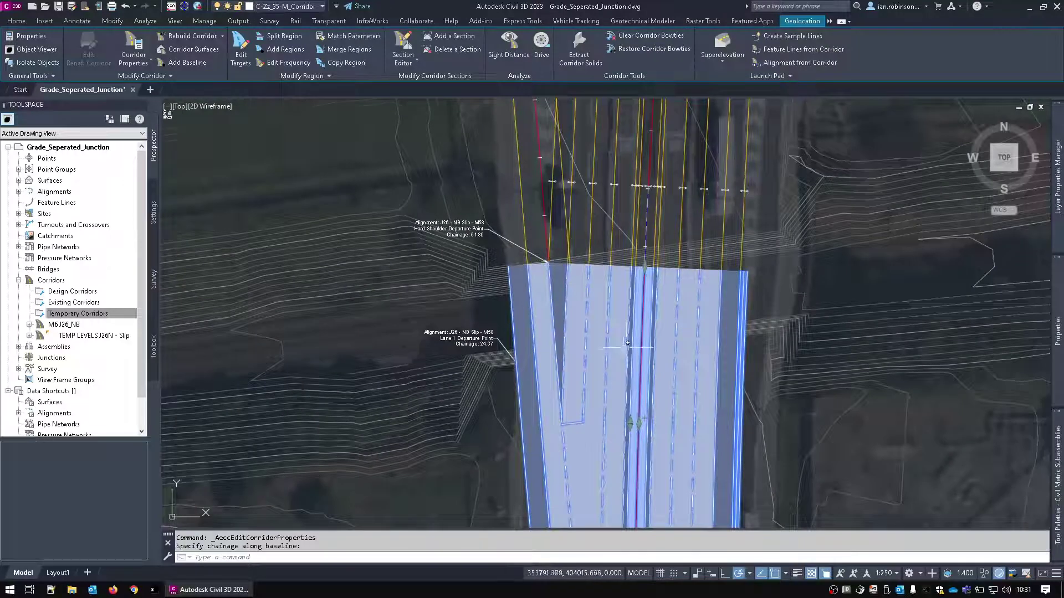
{"action": "middle_click_drag", "start_coordinate": [627, 347], "coordinate": [612, 207]}
{"action": "middle_click_drag", "start_coordinate": [587, 275], "coordinate": [577, 400]}
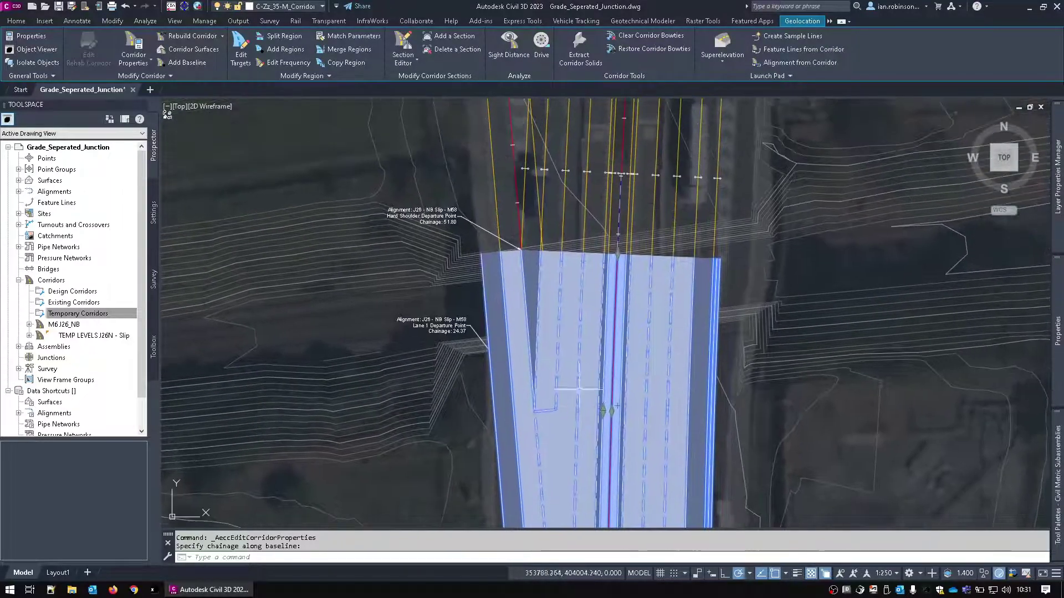
{"action": "middle_click_drag", "start_coordinate": [550, 284], "coordinate": [561, 395]}
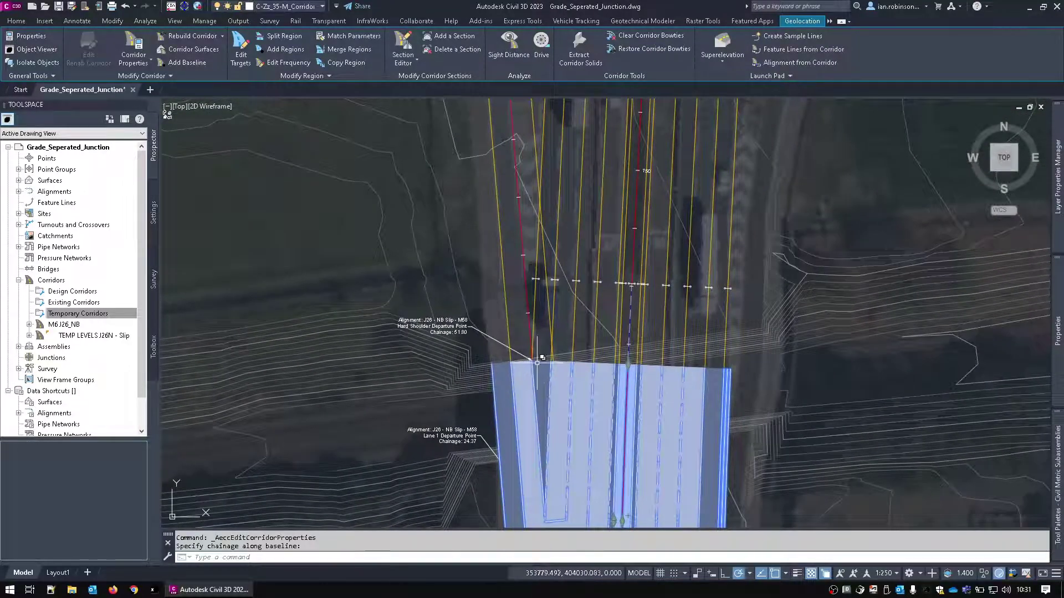
{"action": "middle_click_drag", "start_coordinate": [534, 332], "coordinate": [529, 387]}
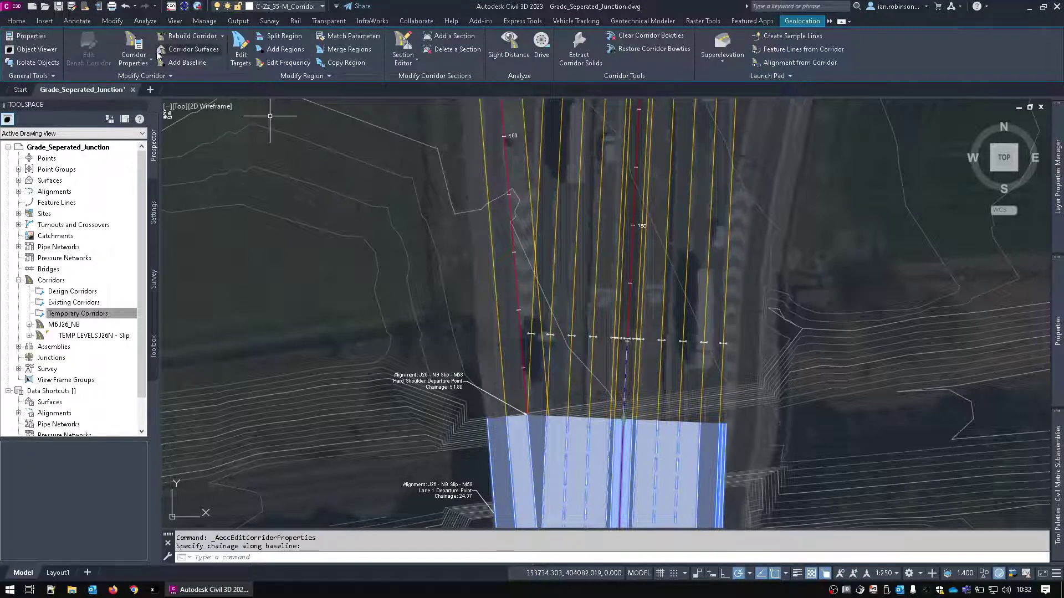
{"action": "left_click", "coordinate": [449, 196]}
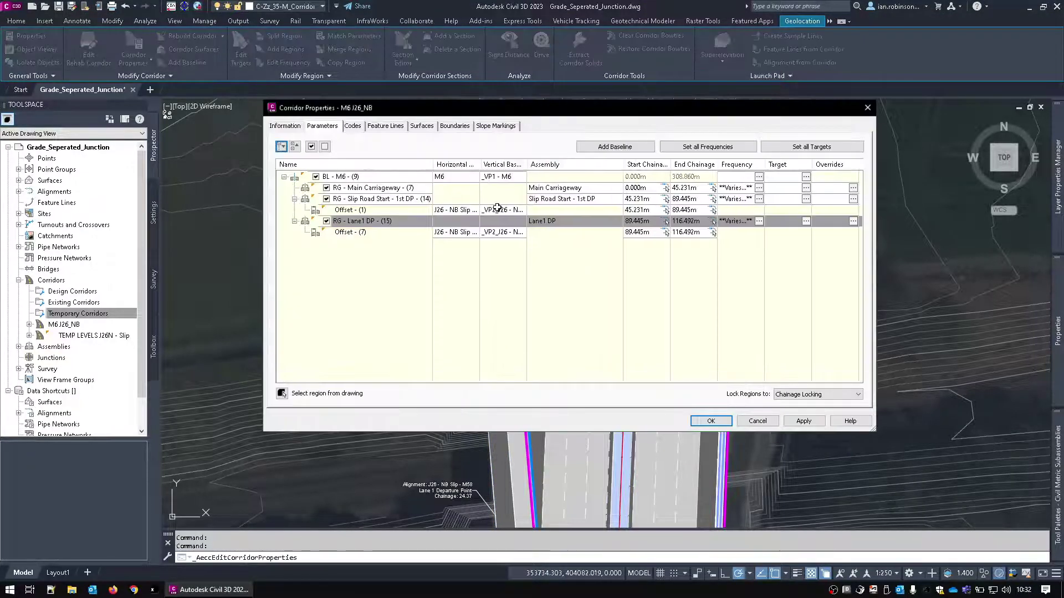
{"action": "right_click", "coordinate": [378, 221]}
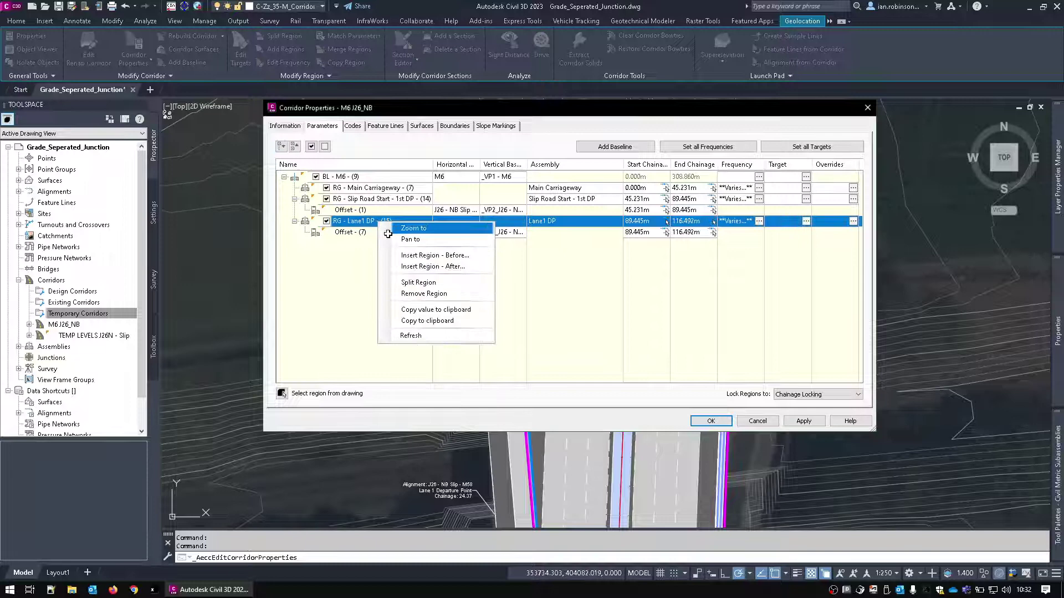
{"action": "left_click", "coordinate": [403, 266]}
{"action": "left_click", "coordinate": [556, 302]}
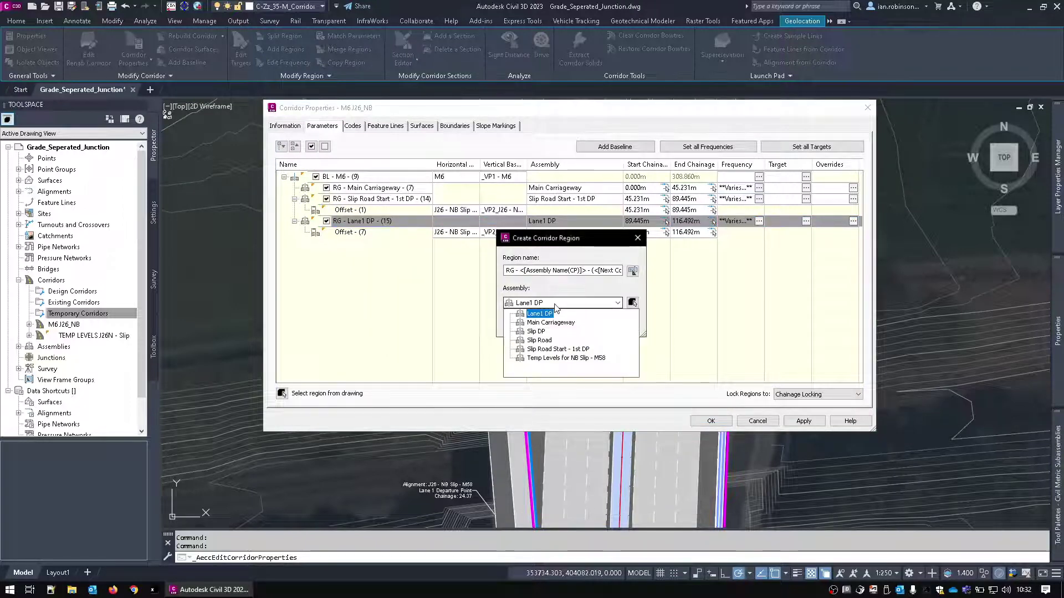
{"action": "left_click", "coordinate": [536, 331]}
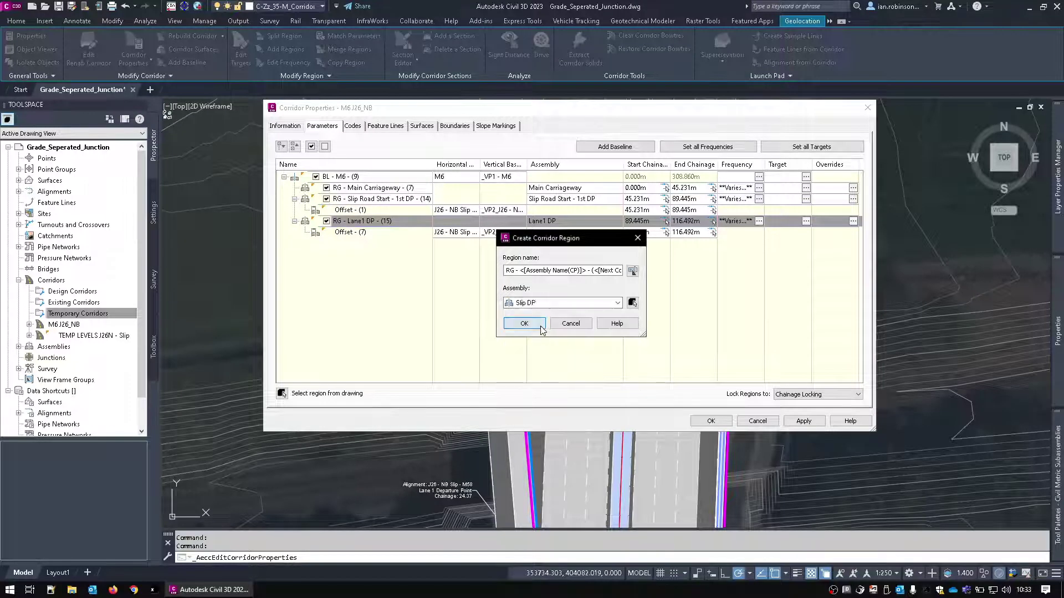
{"action": "left_click", "coordinate": [521, 324]}
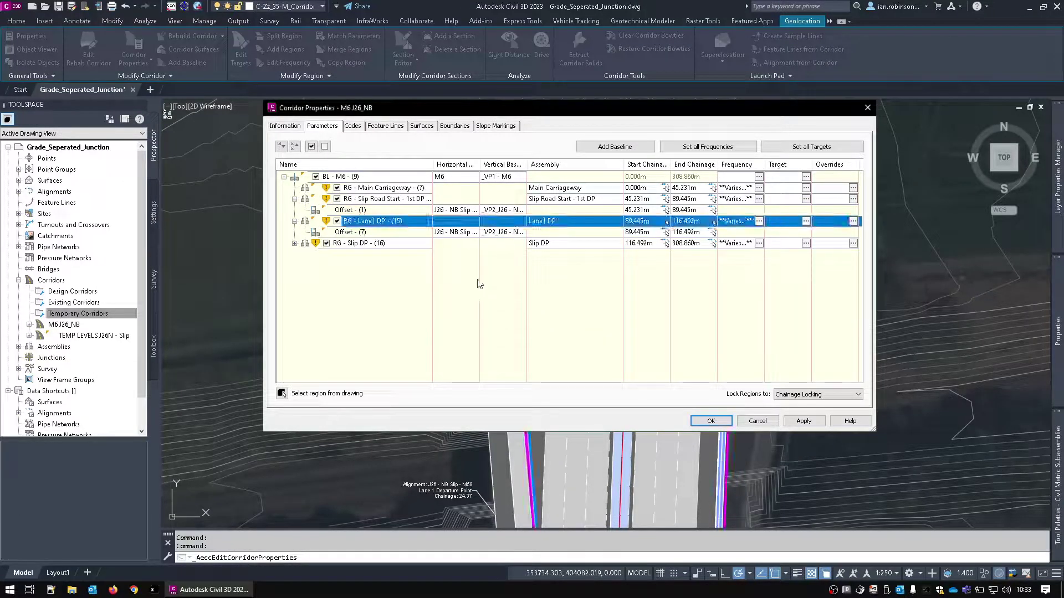
End the Slip DP region at chainage 167.122 m and assign the J26 - NB Slip - M58 alignment and its _VP2 profile to its offset
{"action": "left_click", "coordinate": [714, 243]}
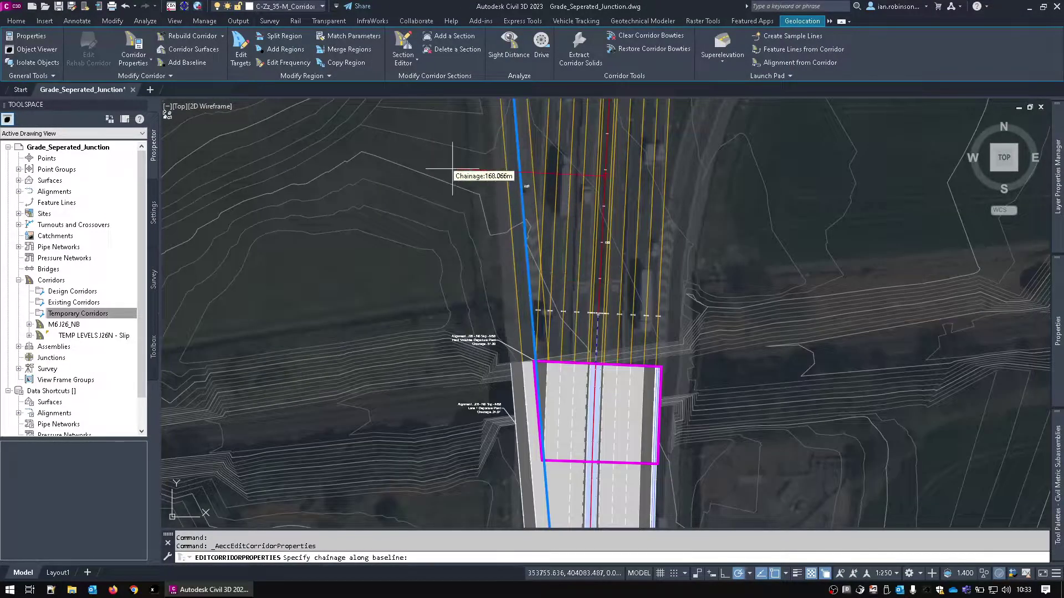
{"action": "left_click", "coordinate": [450, 171]}
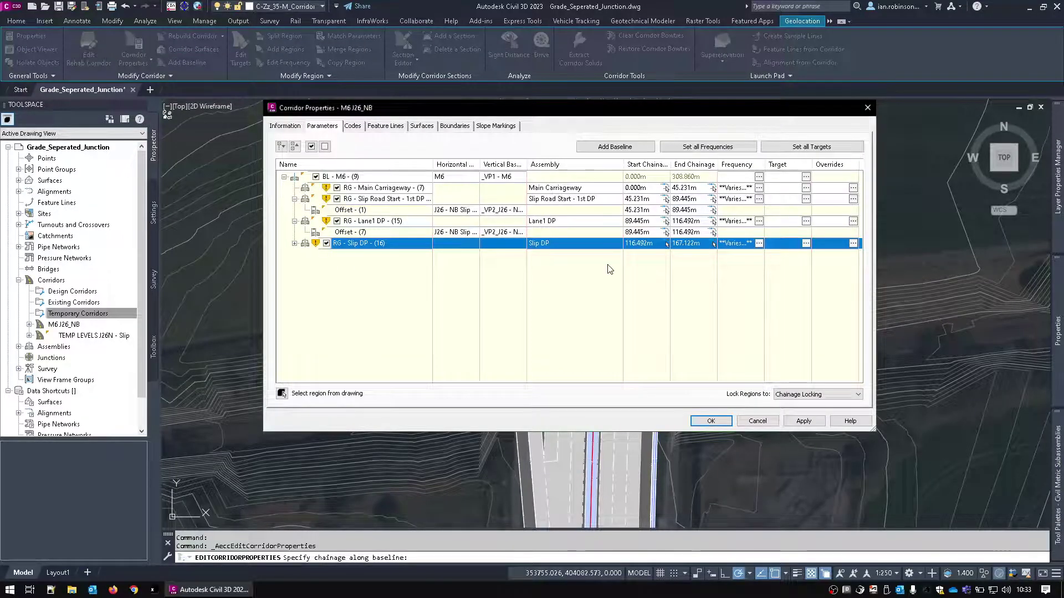
{"action": "left_click", "coordinate": [295, 244]}
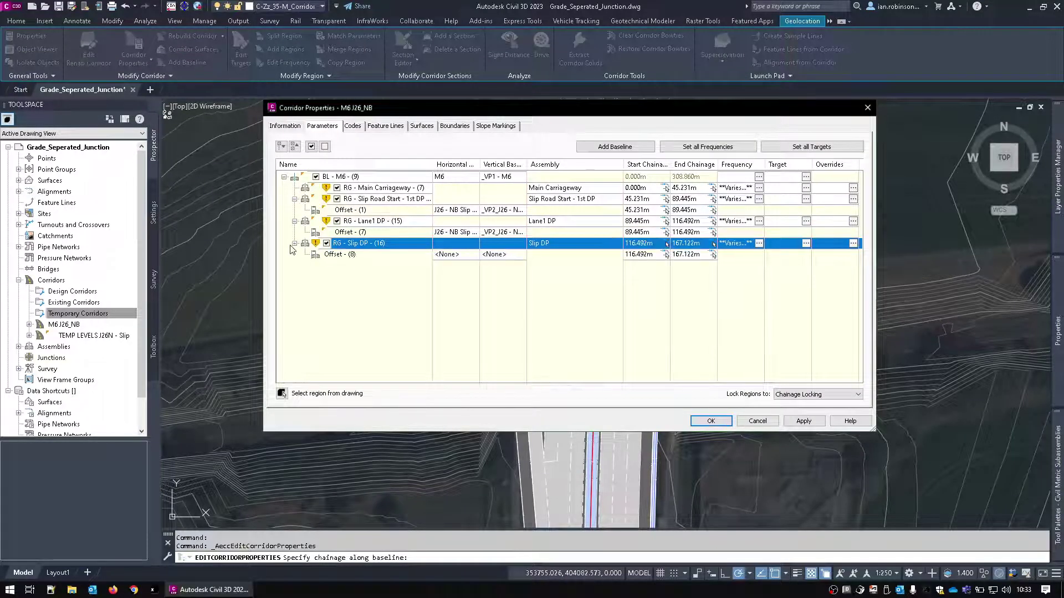
{"action": "left_click", "coordinate": [446, 255]}
{"action": "left_click", "coordinate": [546, 269]}
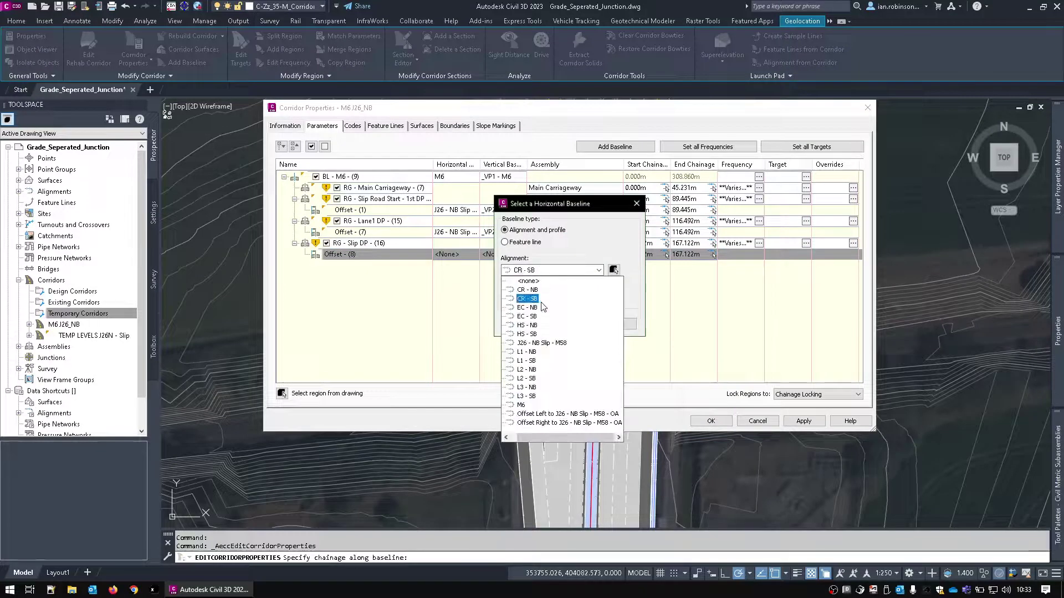
{"action": "left_click", "coordinate": [539, 343]}
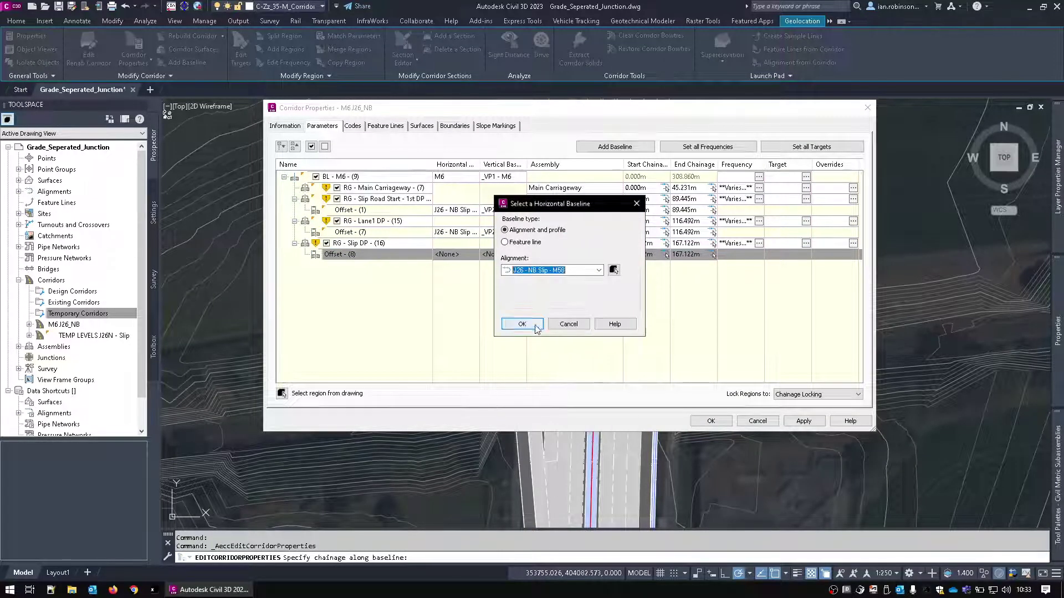
{"action": "left_click", "coordinate": [533, 326]}
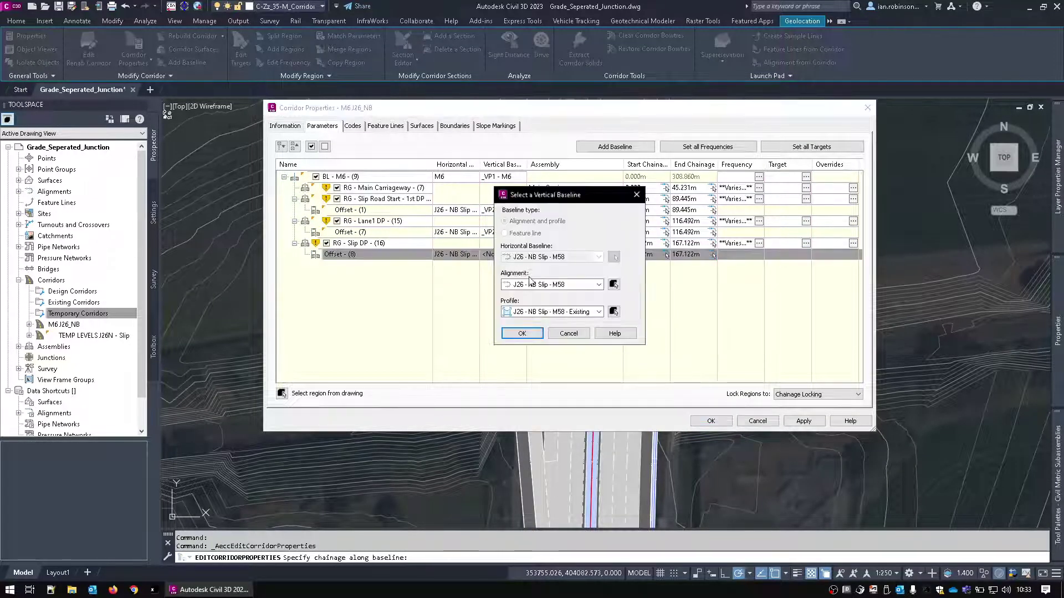
{"action": "left_click", "coordinate": [549, 311]}
{"action": "left_click", "coordinate": [529, 338]}
{"action": "left_click", "coordinate": [521, 333]}
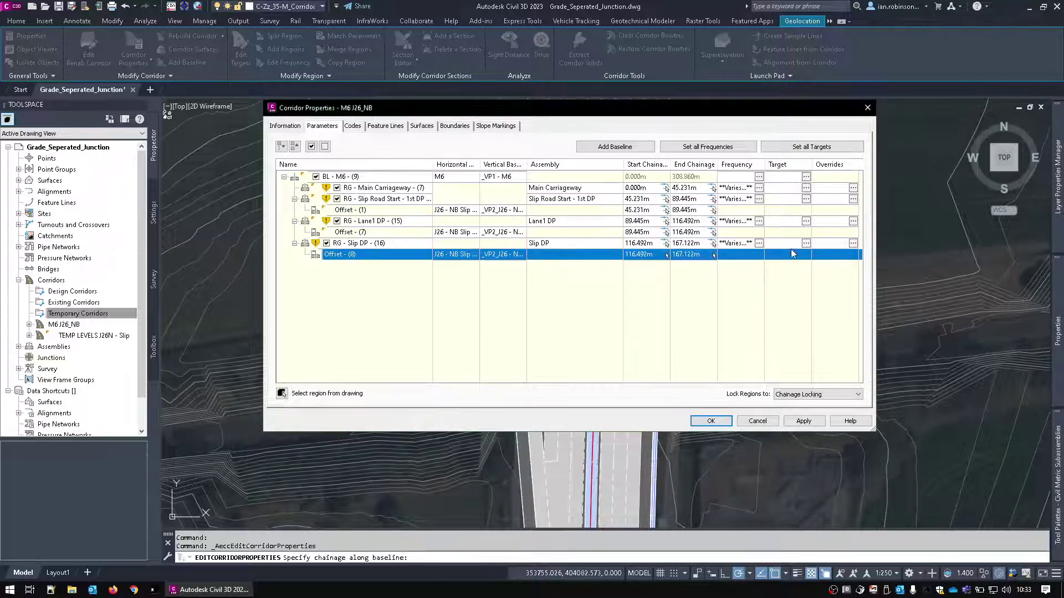
Target the SLip Lane Right WidthTarget of the Slip DP region to EC - NB and Offset Right to J26 - NB Slip - M58
{"action": "left_click", "coordinate": [807, 245]}
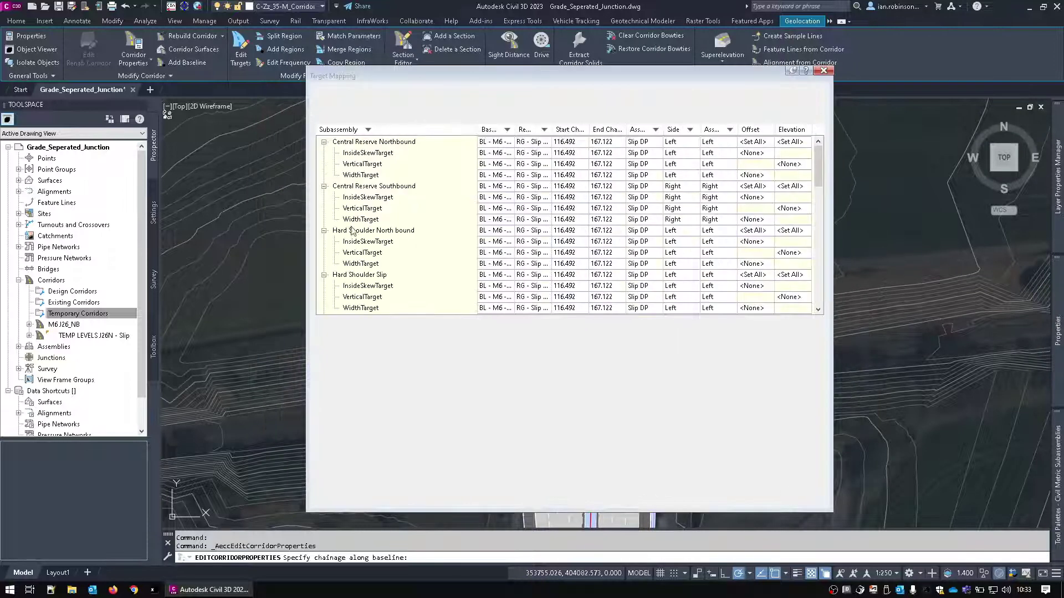
{"action": "scroll", "coordinate": [377, 265], "scroll_direction": "down", "scroll_amount": 5}
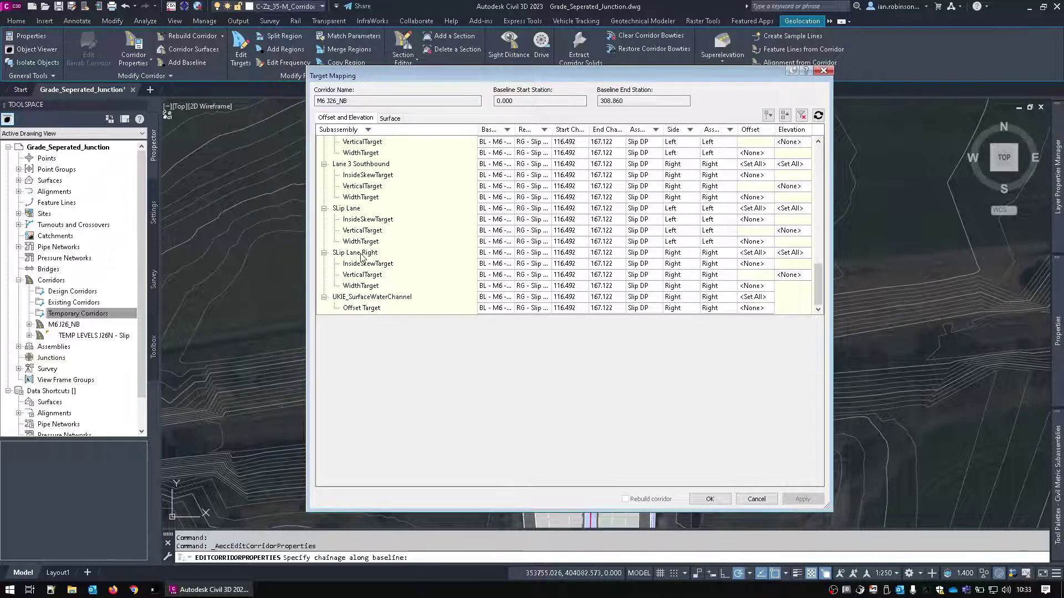
{"action": "left_click", "coordinate": [357, 254]}
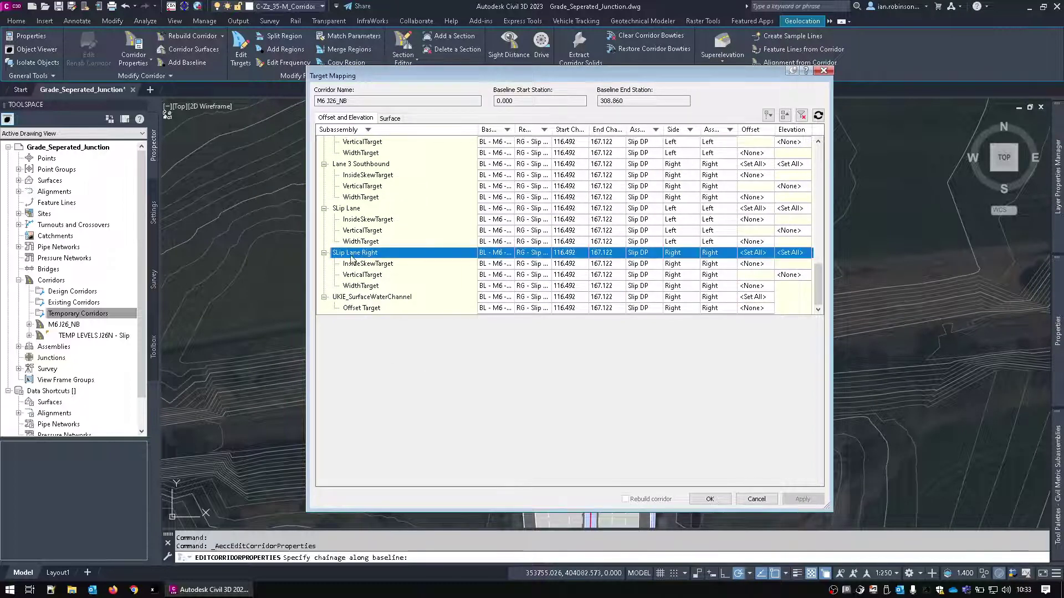
{"action": "left_click", "coordinate": [378, 285]}
{"action": "left_click", "coordinate": [388, 413]}
{"action": "scroll", "coordinate": [388, 412], "scroll_direction": "down", "scroll_amount": 2}
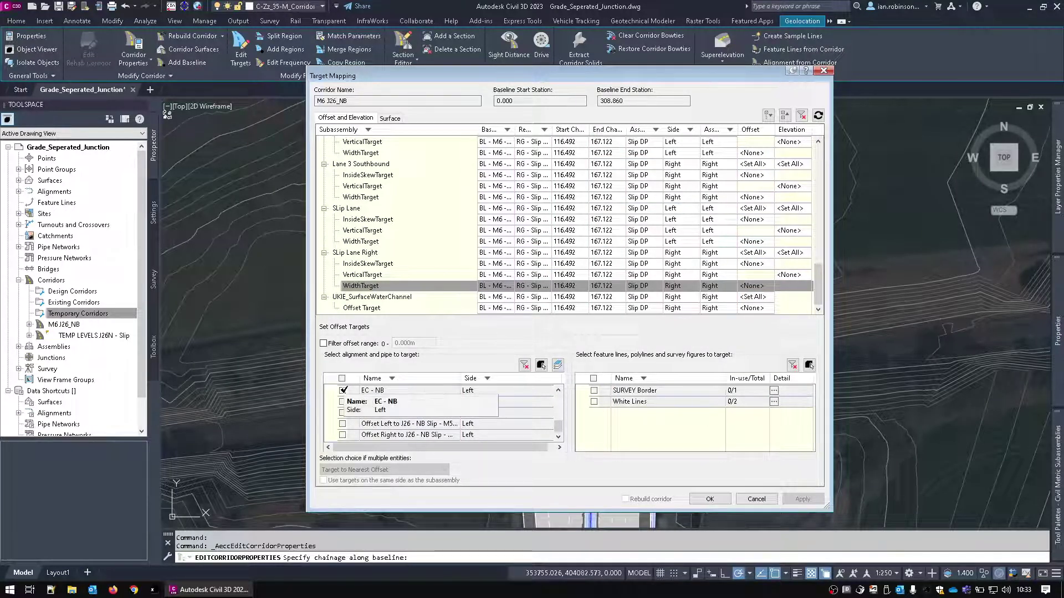
{"action": "left_click", "coordinate": [343, 390]}
{"action": "left_click_drag", "start_coordinate": [504, 79], "coordinate": [702, 92]}
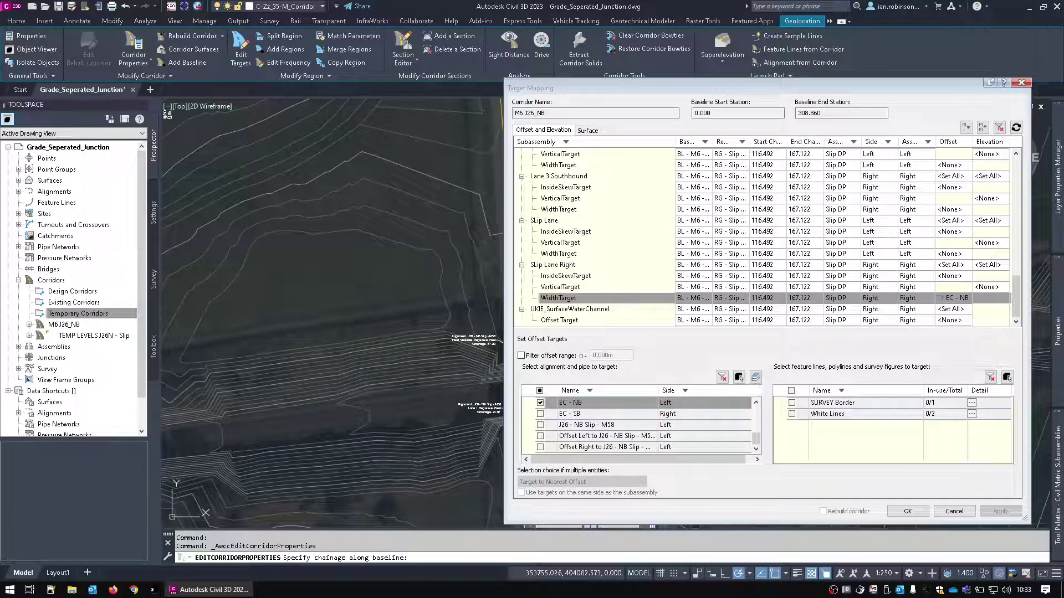
{"action": "mouse_move", "coordinate": [421, 313]}
{"action": "middle_mouse_down"}
{"action": "mouse_move", "coordinate": [266, 343]}
{"action": "mouse_move", "coordinate": [246, 274]}
{"action": "middle_mouse_up"}
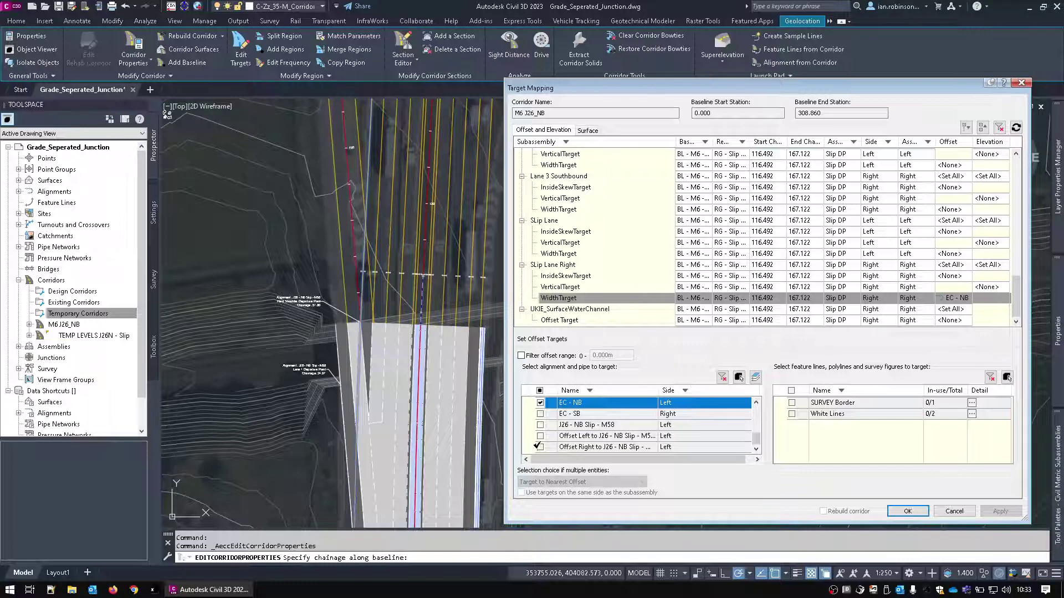
{"action": "left_click", "coordinate": [541, 447]}
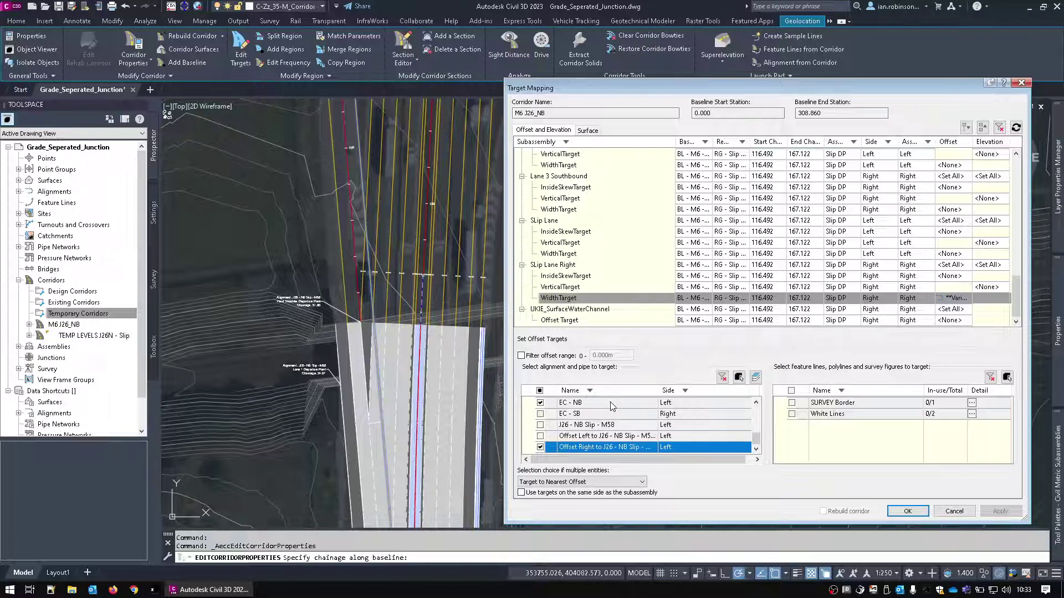
{"action": "left_click", "coordinate": [907, 511]}
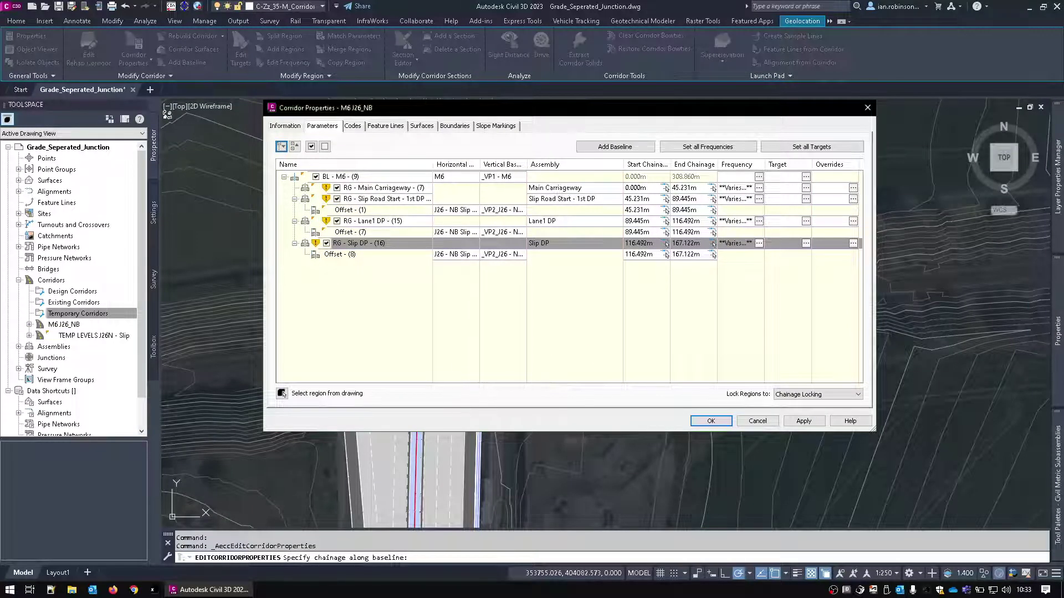
Apply the modified corridor properties and rebuild the corridor
{"action": "key", "text": "Return"}
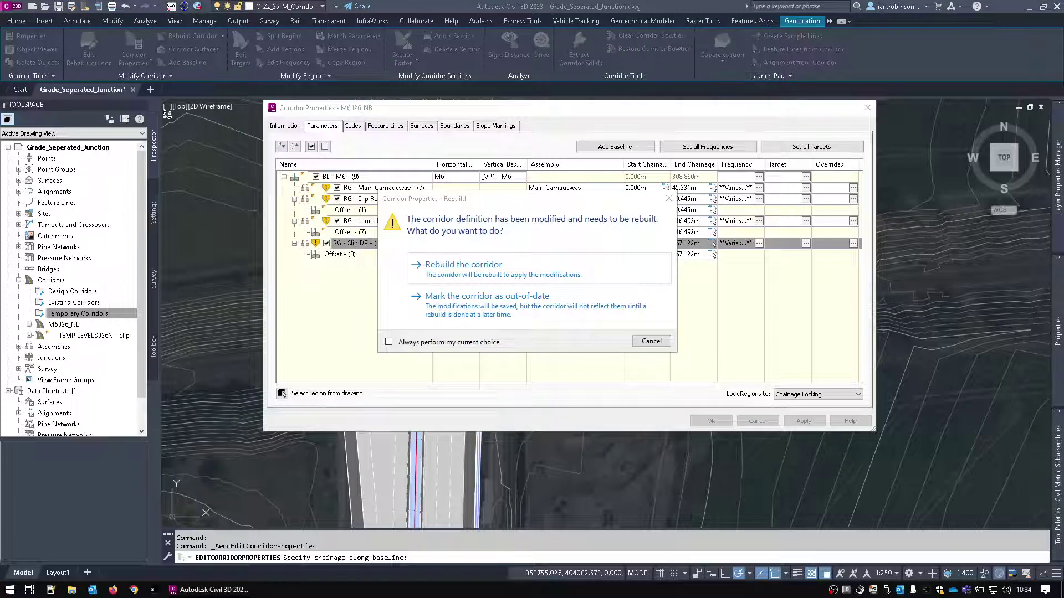
{"action": "left_click", "coordinate": [439, 272]}
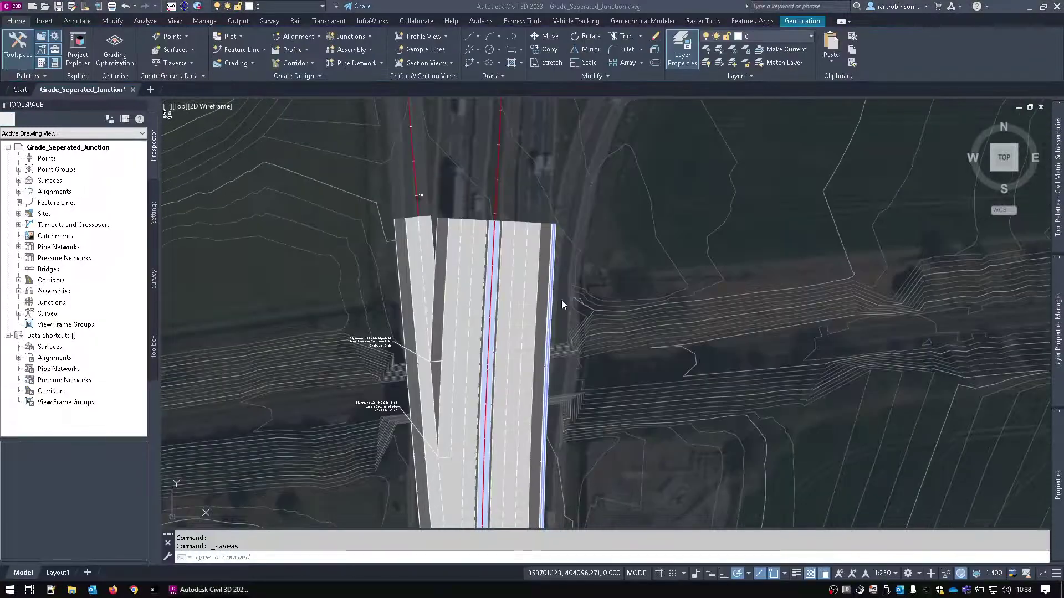
{"action": "left_click", "coordinate": [561, 301]}
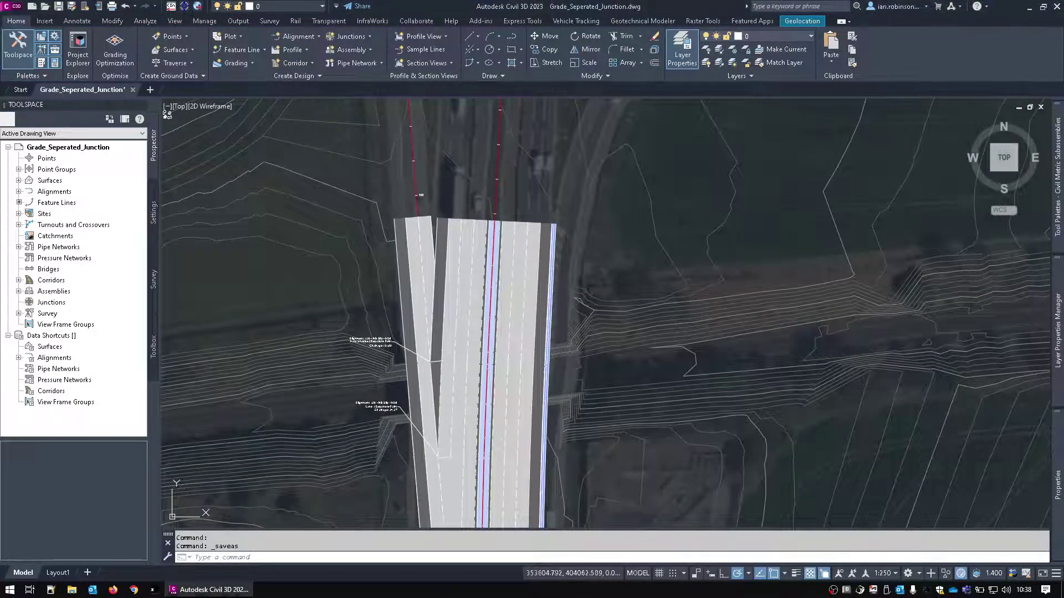
Examine the rebuilt M6 corridor in 3D with the Object Viewer, around the slip road split
{"action": "scroll", "coordinate": [535, 260], "scroll_direction": "up", "scroll_amount": 4}
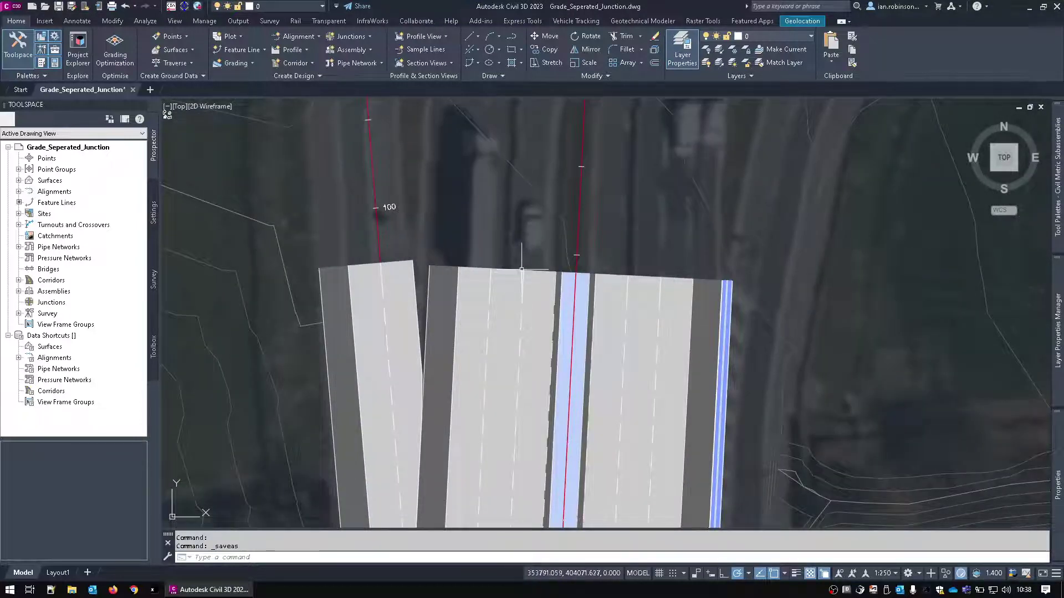
{"action": "scroll", "coordinate": [522, 269], "scroll_direction": "down", "scroll_amount": 2}
{"action": "left_click", "coordinate": [518, 274]}
{"action": "right_click", "coordinate": [510, 214]}
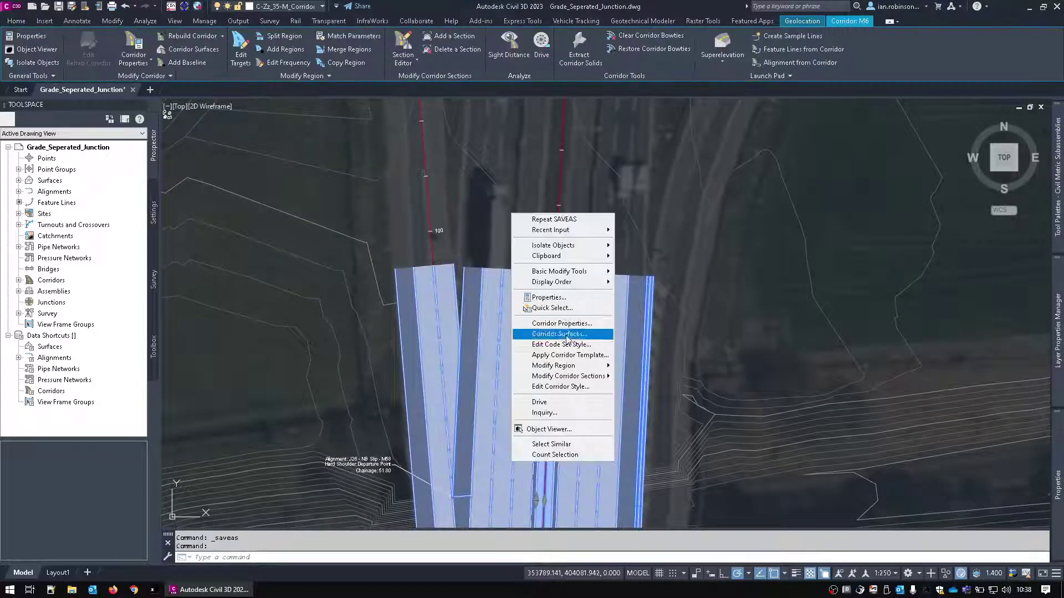
{"action": "left_click", "coordinate": [546, 429]}
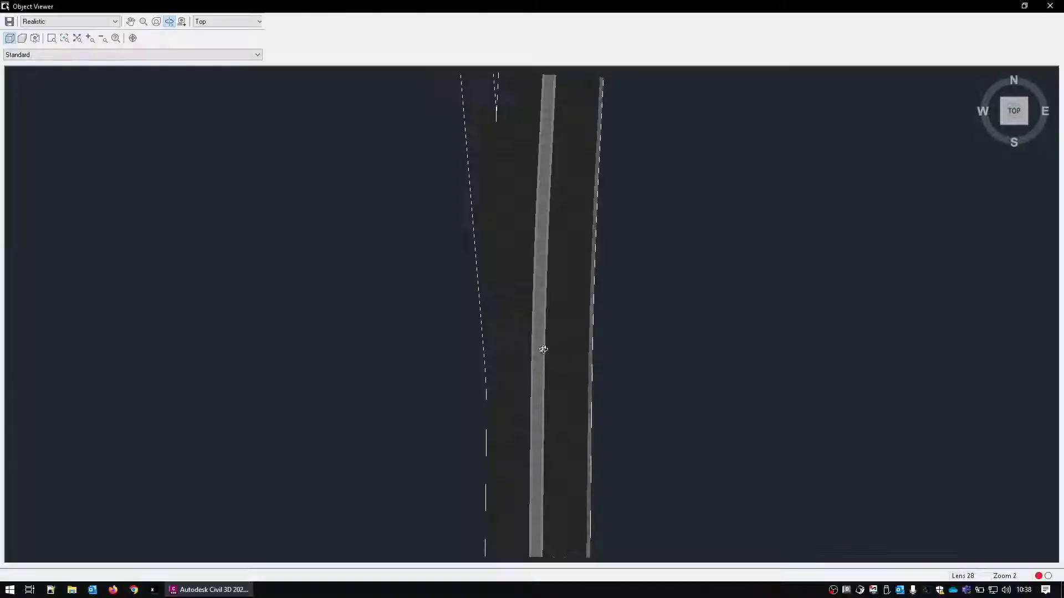
{"action": "left_click_drag", "start_coordinate": [544, 352], "coordinate": [482, 373]}
{"action": "right_click", "coordinate": [491, 374]}
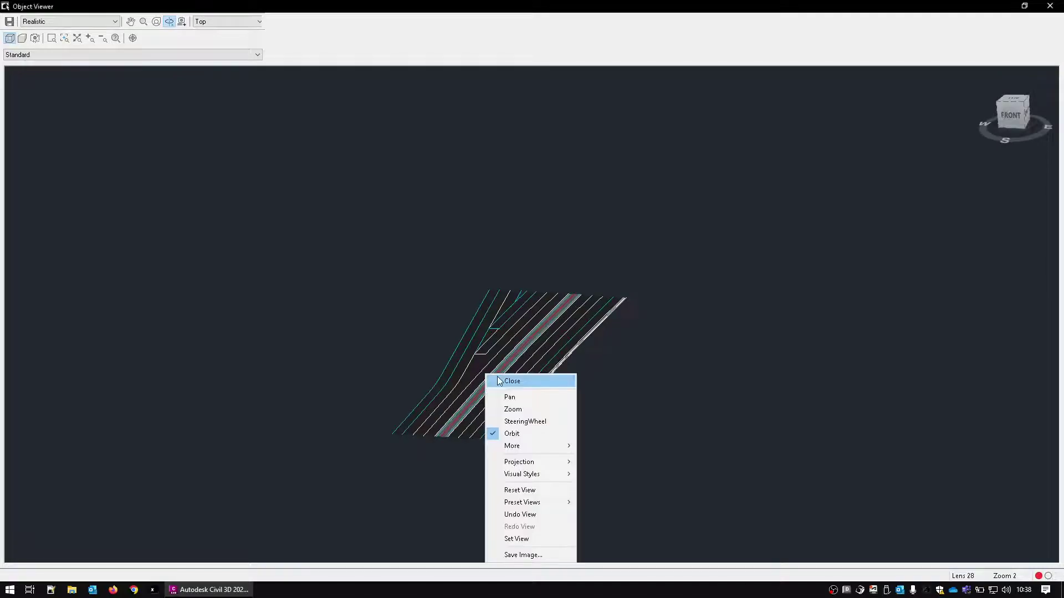
{"action": "left_click", "coordinate": [512, 378]}
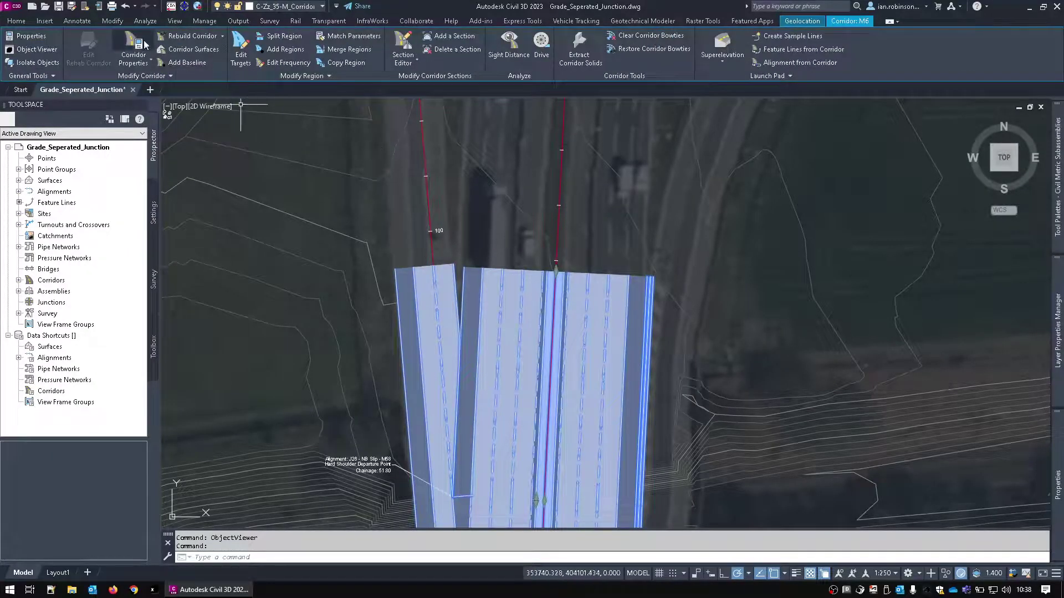
Insert a region after the Slip DP region of the M6 corridor using the Main Carriageway assembly and rebuild the corridor
{"action": "double_click", "coordinate": [550, 251]}
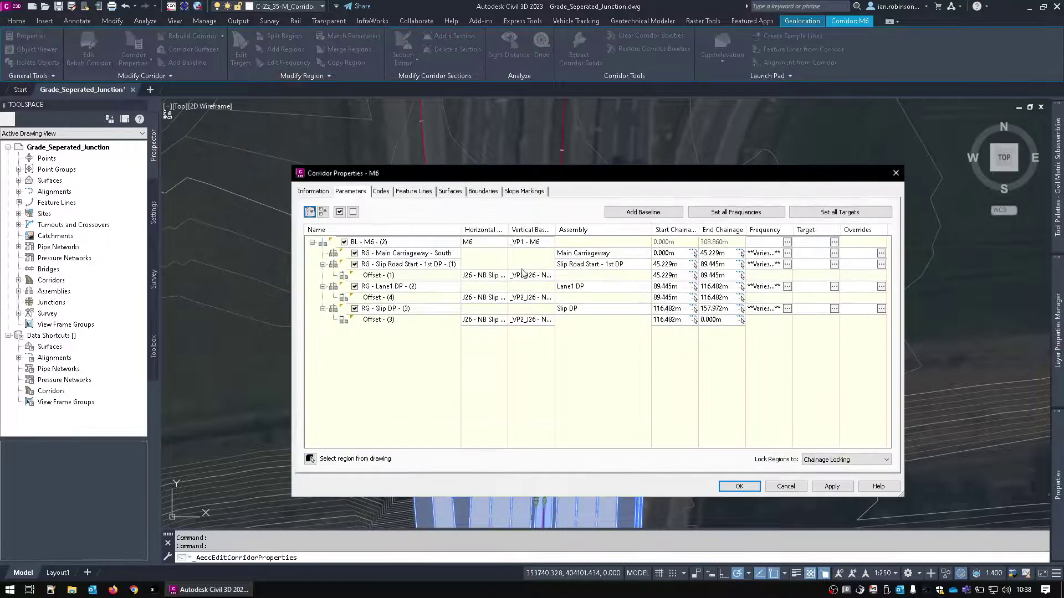
{"action": "right_click", "coordinate": [400, 308]}
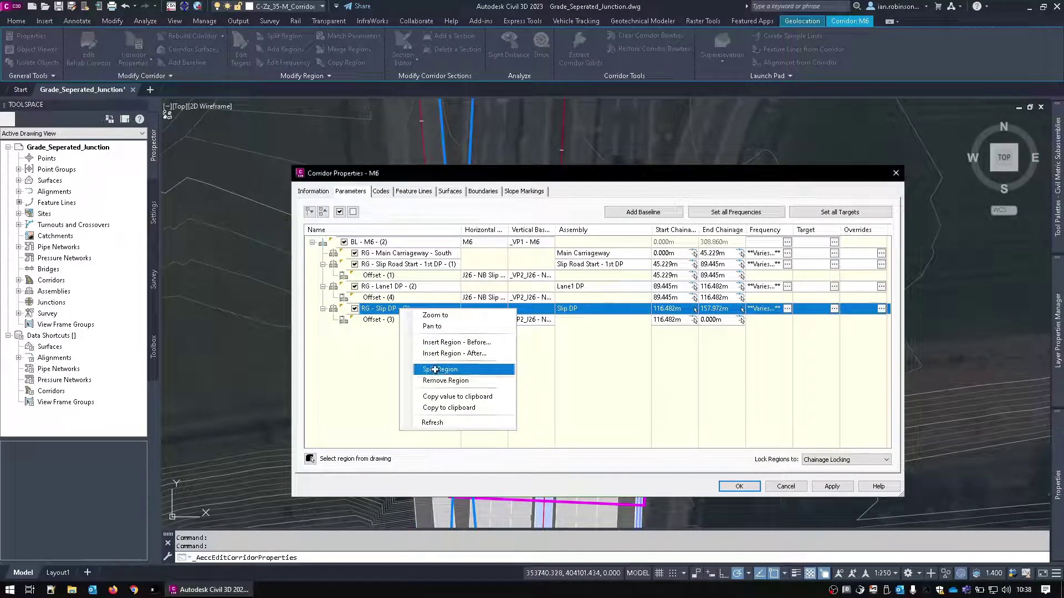
{"action": "left_click", "coordinate": [435, 354]}
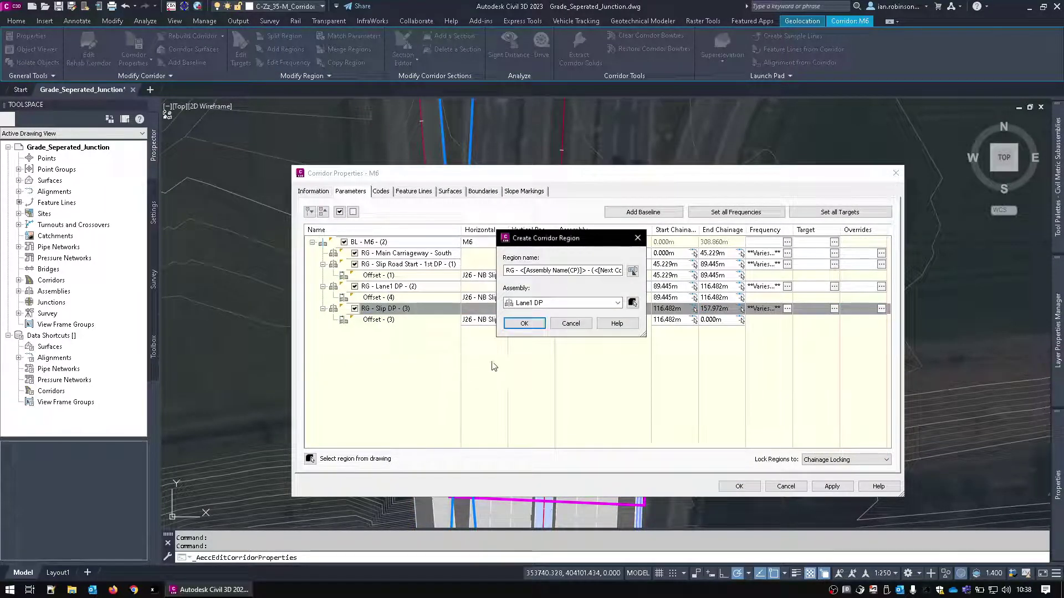
{"action": "left_click", "coordinate": [549, 302]}
{"action": "left_click", "coordinate": [551, 323]}
{"action": "left_click", "coordinate": [550, 326]}
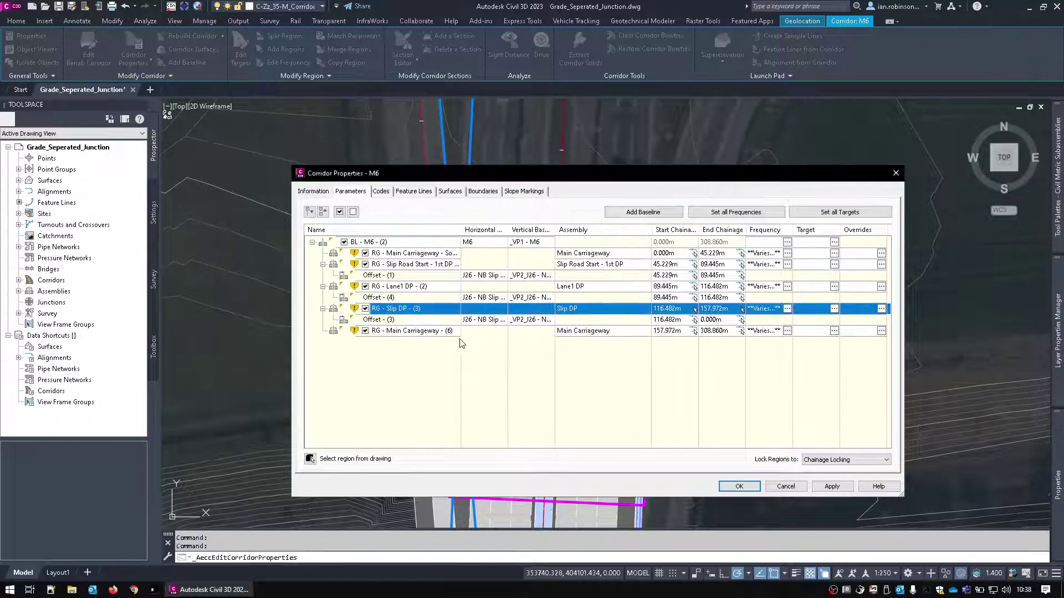
{"action": "left_click", "coordinate": [728, 486]}
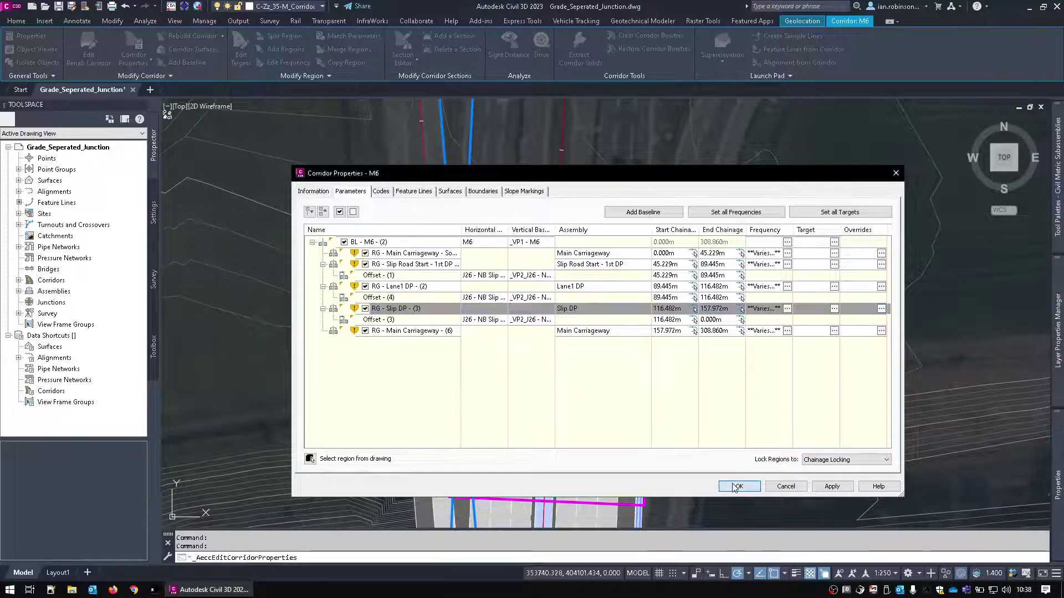
{"action": "left_click", "coordinate": [515, 267]}
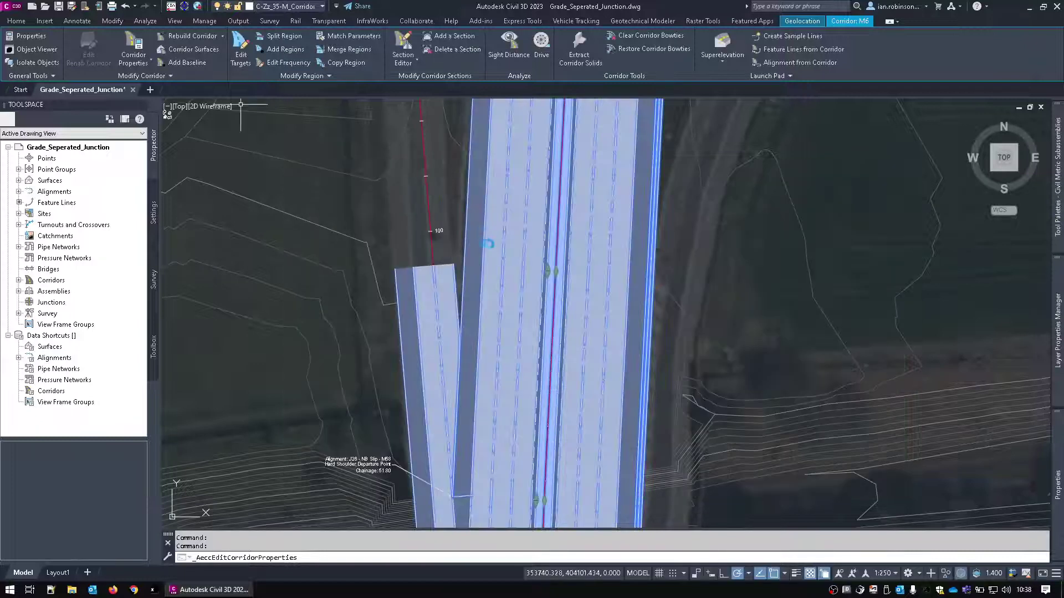
Add a second baseline to the M6 corridor on the J26 - NB Slip - M58 alignment
{"action": "scroll", "coordinate": [520, 271], "scroll_direction": "down", "scroll_amount": 4}
{"action": "mouse_move", "coordinate": [548, 203]}
{"action": "middle_mouse_down"}
{"action": "mouse_move", "coordinate": [553, 381]}
{"action": "mouse_move", "coordinate": [562, 284]}
{"action": "middle_mouse_up"}
{"action": "left_click", "coordinate": [133, 47]}
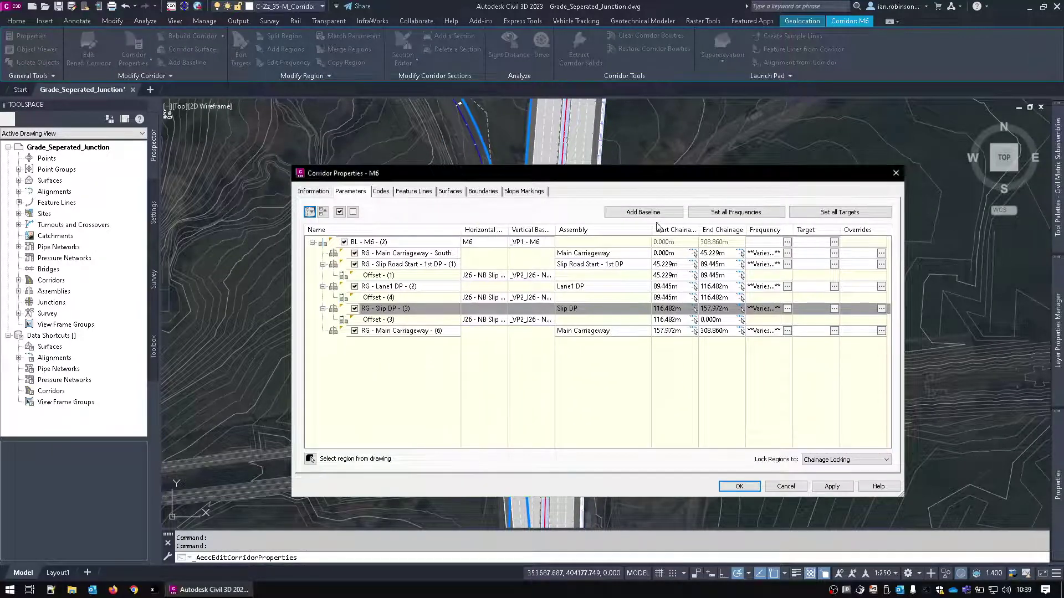
{"action": "left_click", "coordinate": [643, 212]}
{"action": "left_click", "coordinate": [568, 353]}
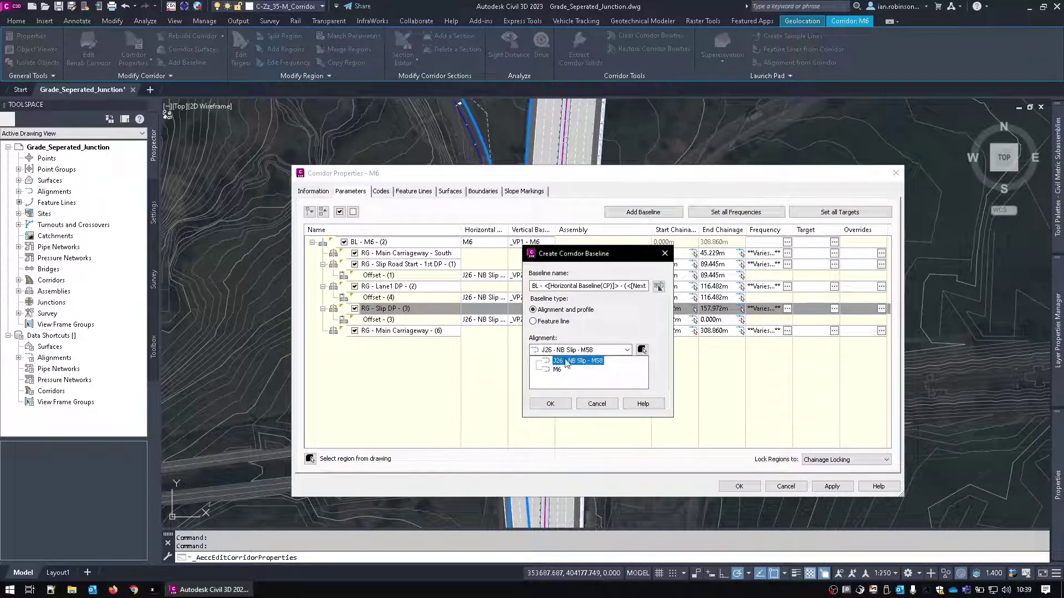
{"action": "left_click", "coordinate": [571, 361]}
{"action": "left_click", "coordinate": [550, 404]}
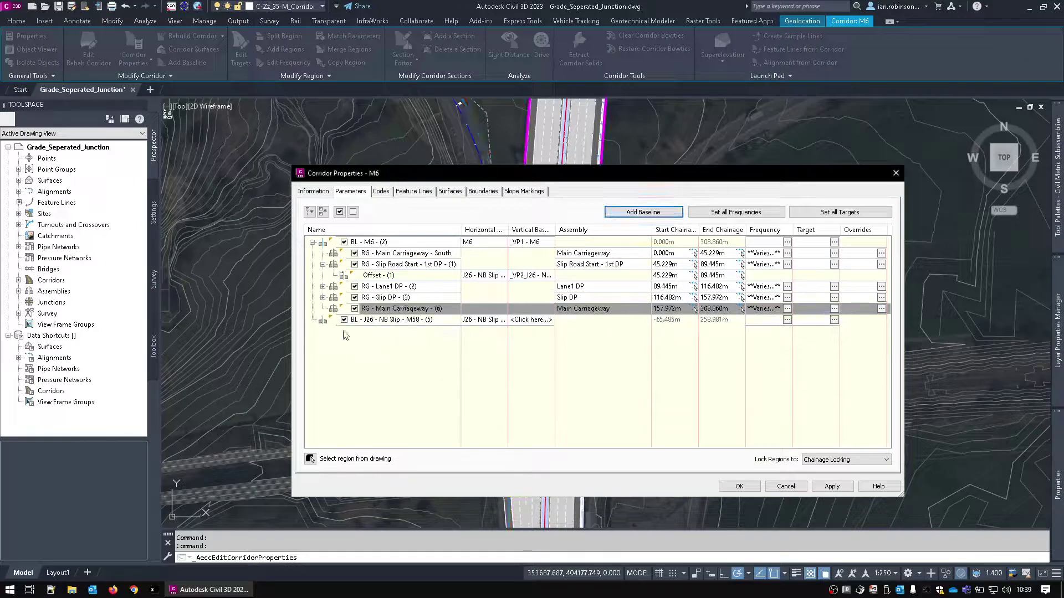
Assign the _VP2_J26 - NB Slip - M58 profile as the vertical baseline of the new slip road baseline
{"action": "left_click", "coordinate": [530, 320]}
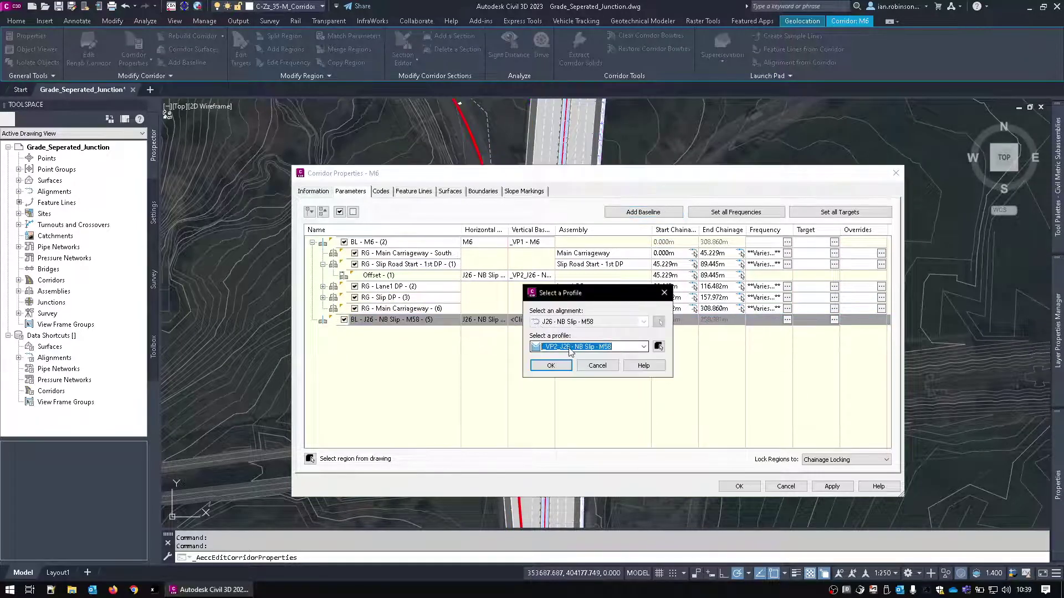
{"action": "left_click", "coordinate": [643, 347]}
{"action": "left_click", "coordinate": [576, 356]}
{"action": "left_click", "coordinate": [561, 366]}
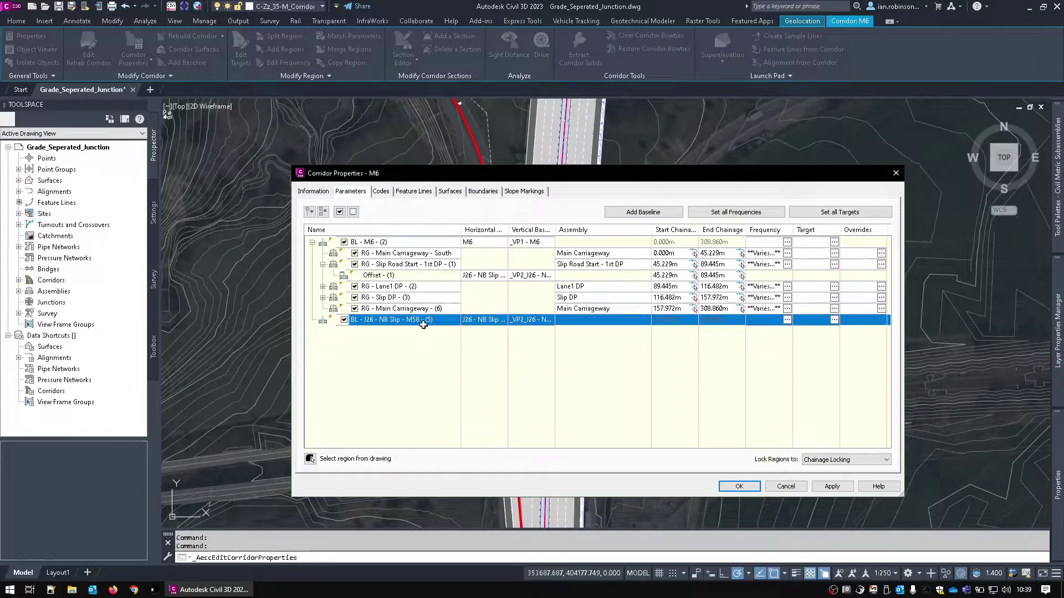
Add a region with the Slip Road assembly to the J26 - NB Slip - M58 baseline and rebuild the M6 corridor
{"action": "right_click", "coordinate": [421, 321]}
{"action": "key", "text": "Escape"}
{"action": "left_click", "coordinate": [618, 302]}
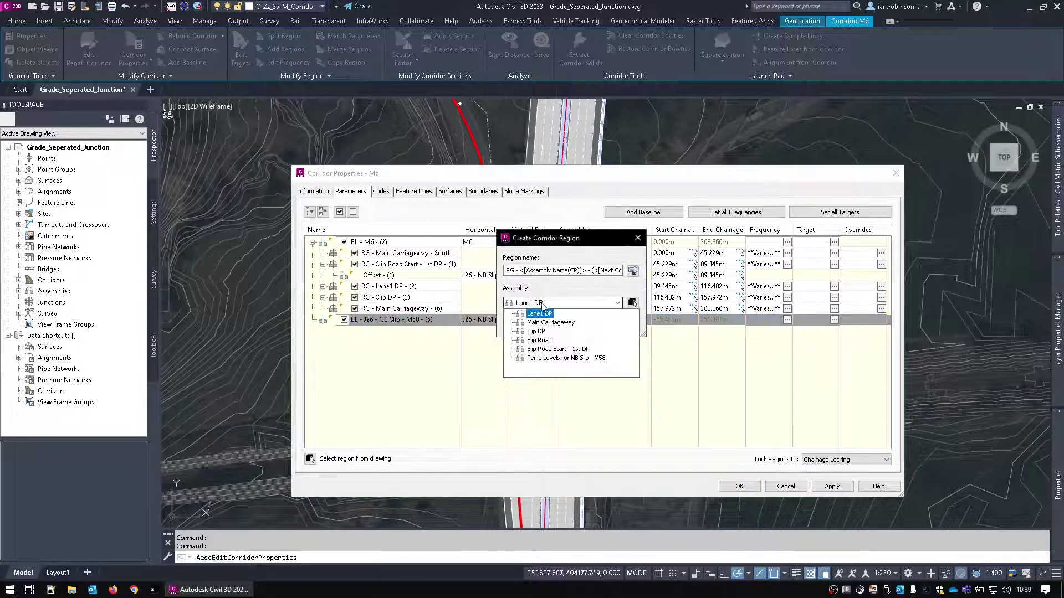
{"action": "left_click", "coordinate": [539, 338]}
{"action": "left_click", "coordinate": [526, 326]}
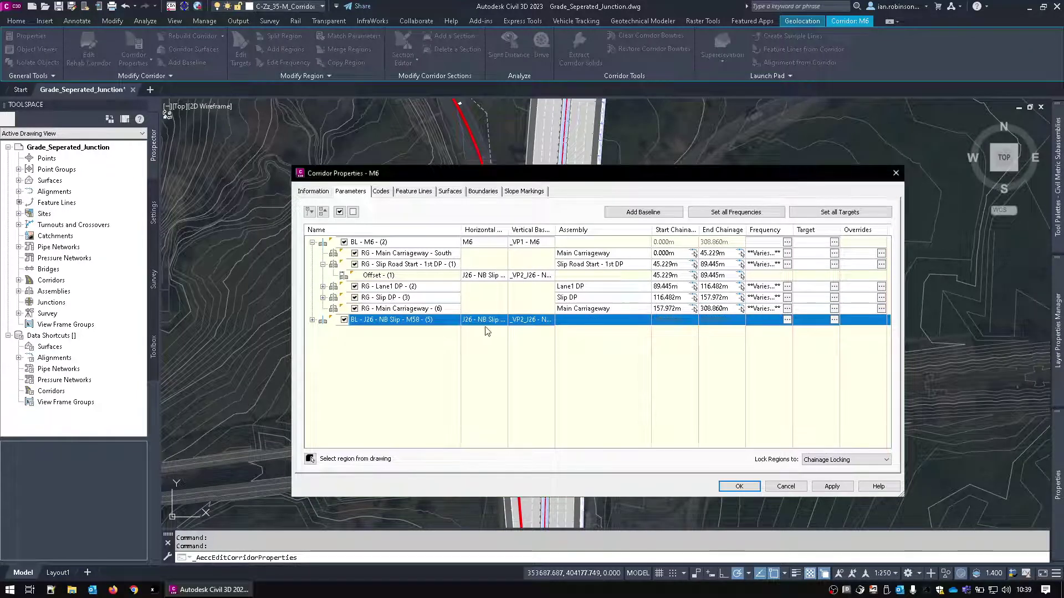
{"action": "left_click", "coordinate": [313, 320]}
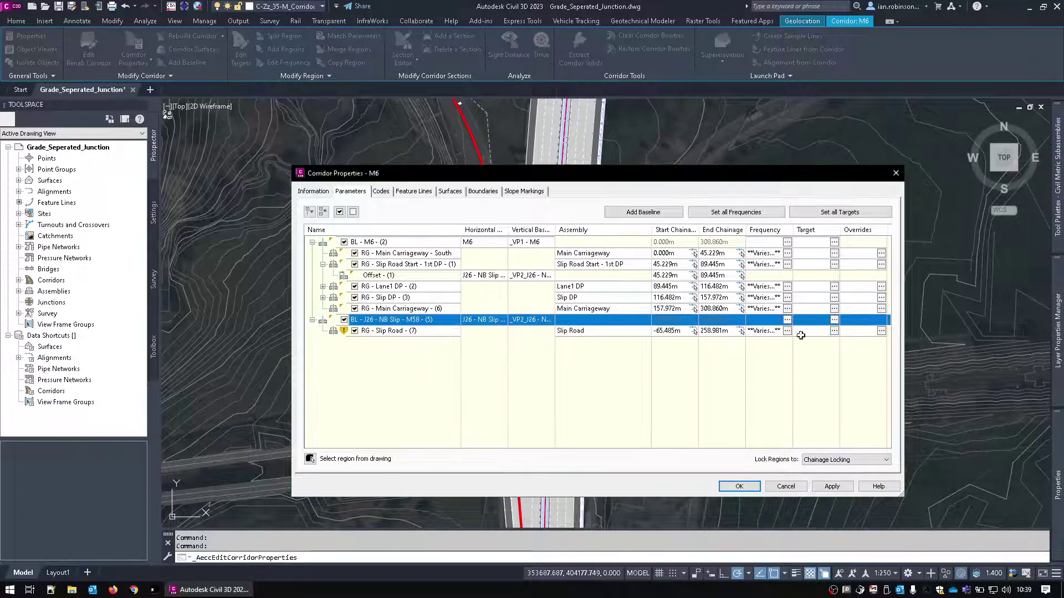
{"action": "left_click", "coordinate": [740, 487]}
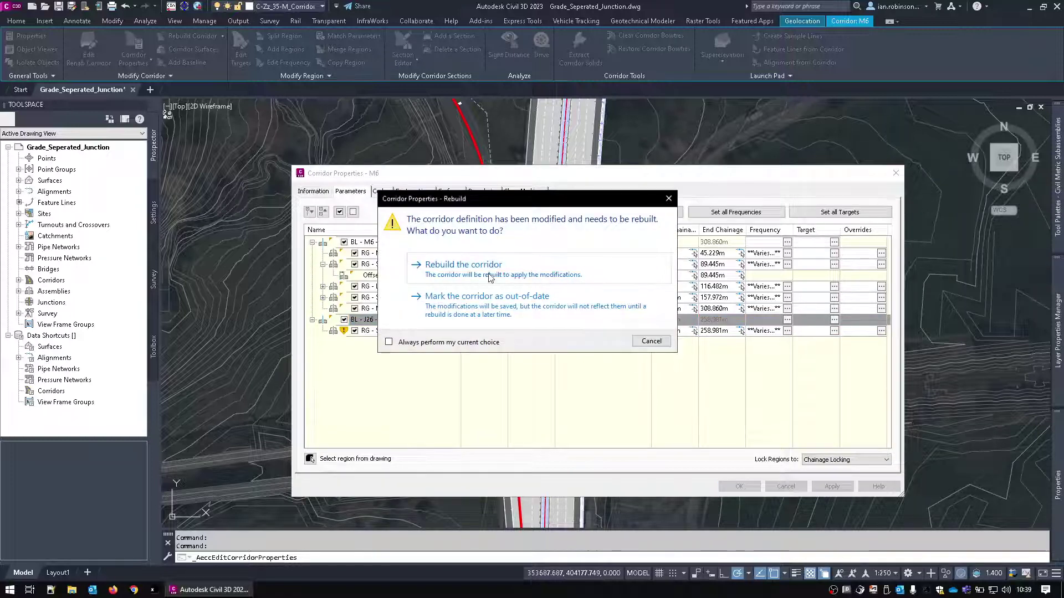
{"action": "left_click", "coordinate": [439, 261]}
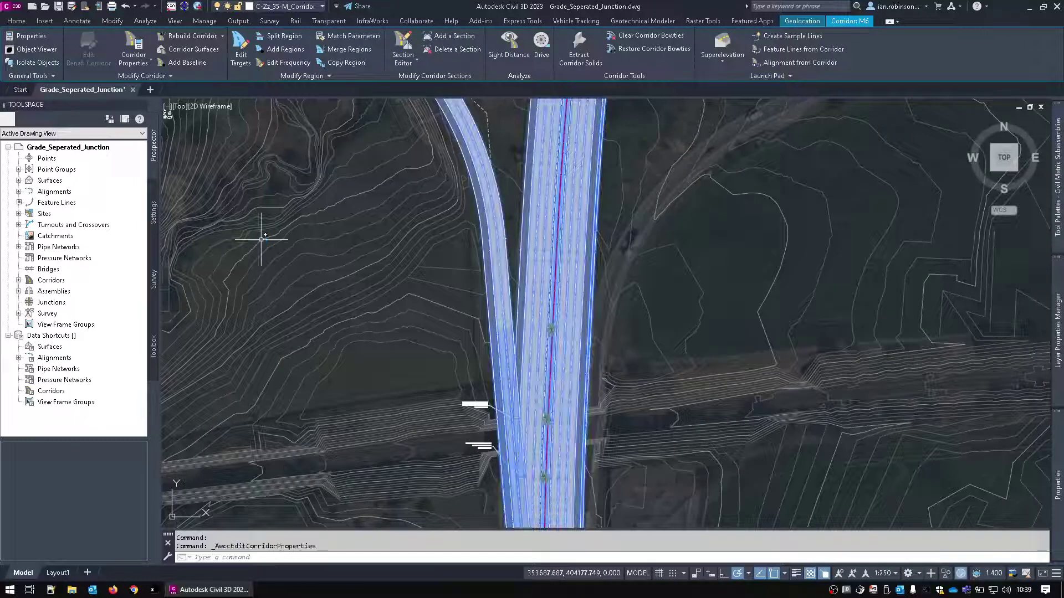
{"action": "scroll", "coordinate": [664, 228], "scroll_direction": "down", "scroll_amount": 1}
{"action": "key", "text": "Escape"}
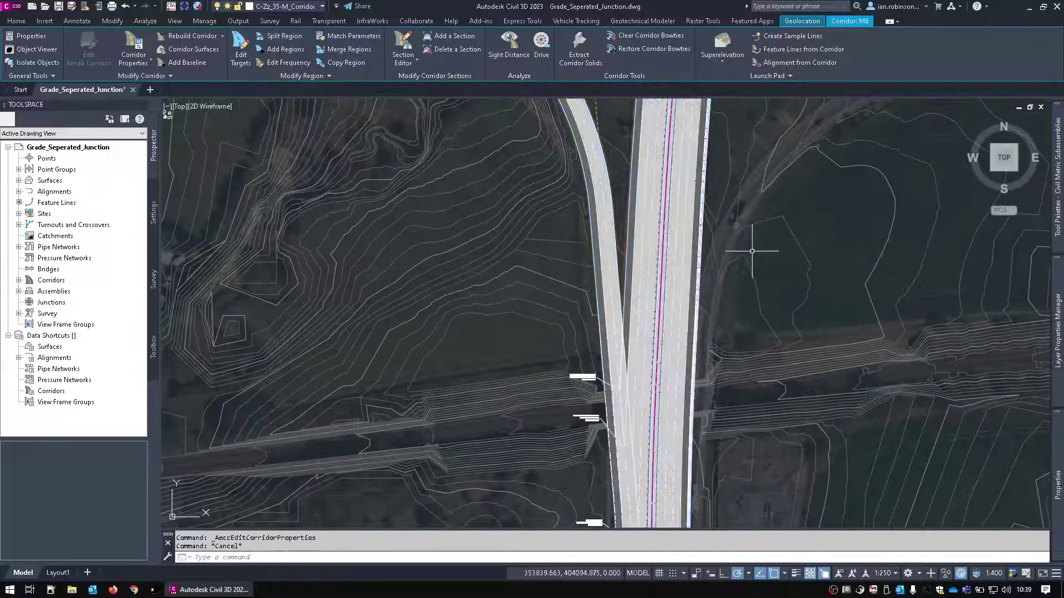
Set the M6 corridor's code set style to the second, longer-named Plan View - Solid Hatch variant
{"action": "scroll", "coordinate": [722, 337], "scroll_direction": "down", "scroll_amount": 2}
{"action": "scroll", "coordinate": [668, 382], "scroll_direction": "up", "scroll_amount": 3}
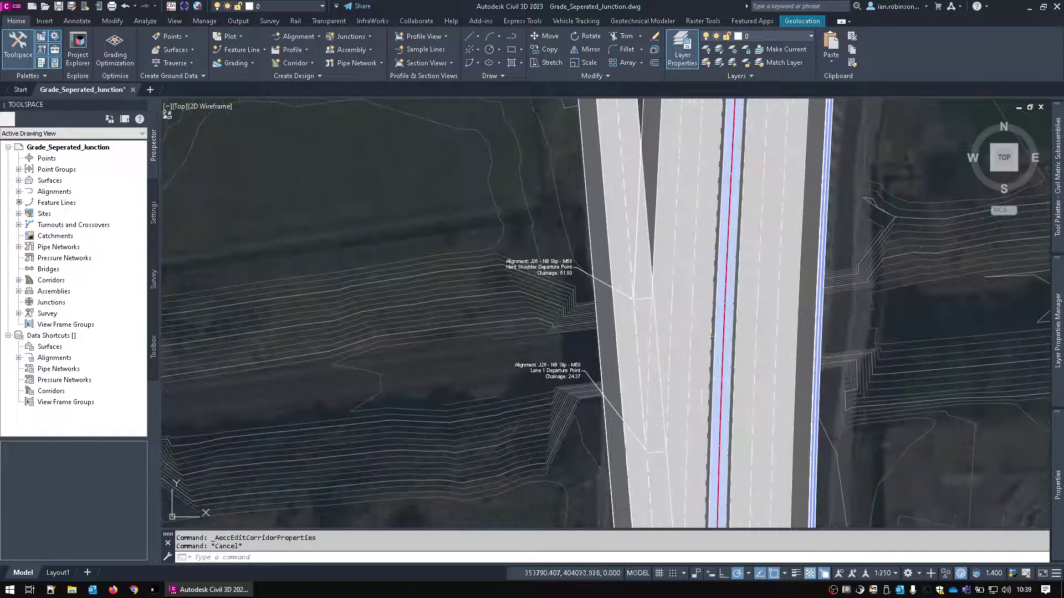
{"action": "middle_click_drag", "start_coordinate": [672, 396], "coordinate": [629, 272]}
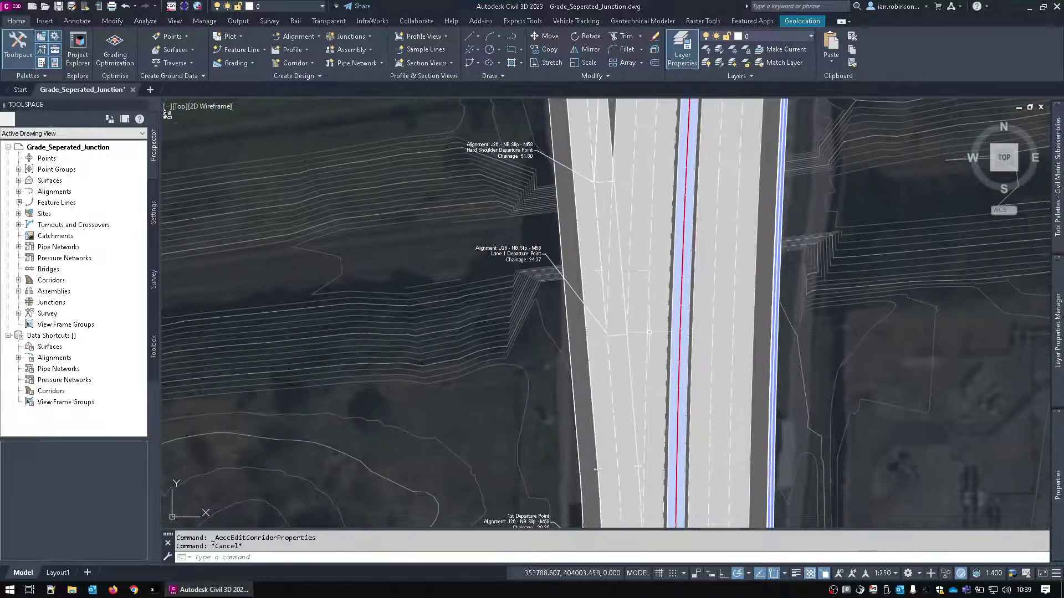
{"action": "scroll", "coordinate": [667, 348], "scroll_direction": "down", "scroll_amount": 2}
{"action": "middle_click_drag", "start_coordinate": [639, 233], "coordinate": [594, 307]}
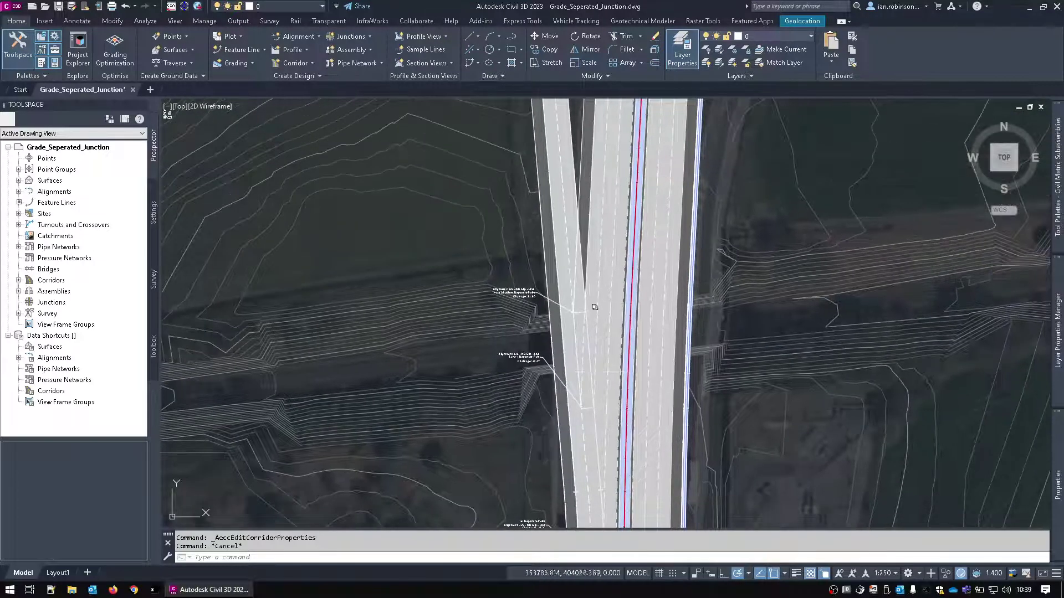
{"action": "left_click", "coordinate": [603, 266]}
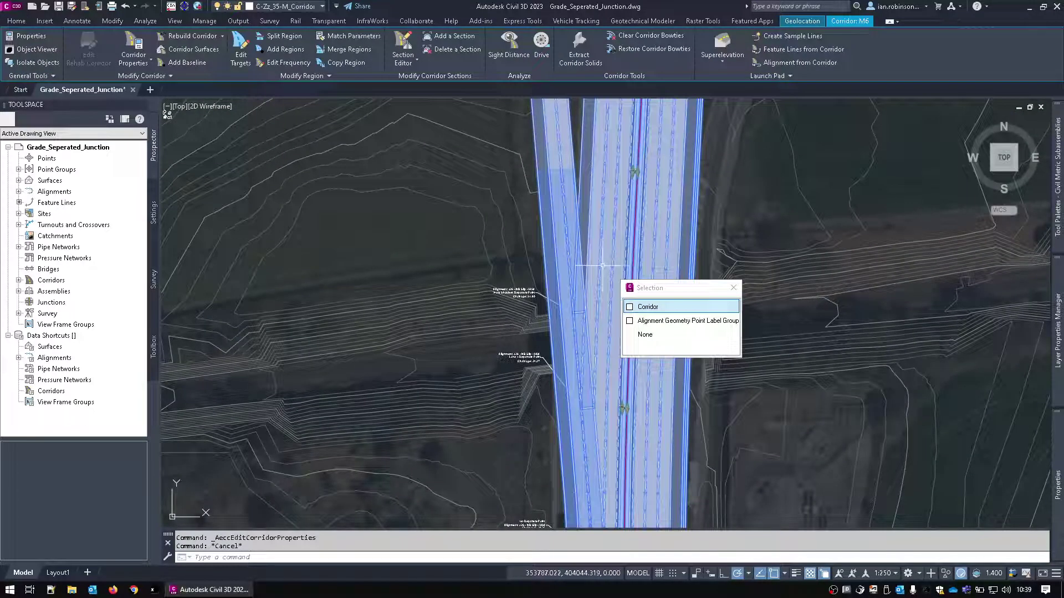
{"action": "left_click", "coordinate": [649, 306]}
{"action": "middle_click_drag", "start_coordinate": [612, 372], "coordinate": [596, 341]}
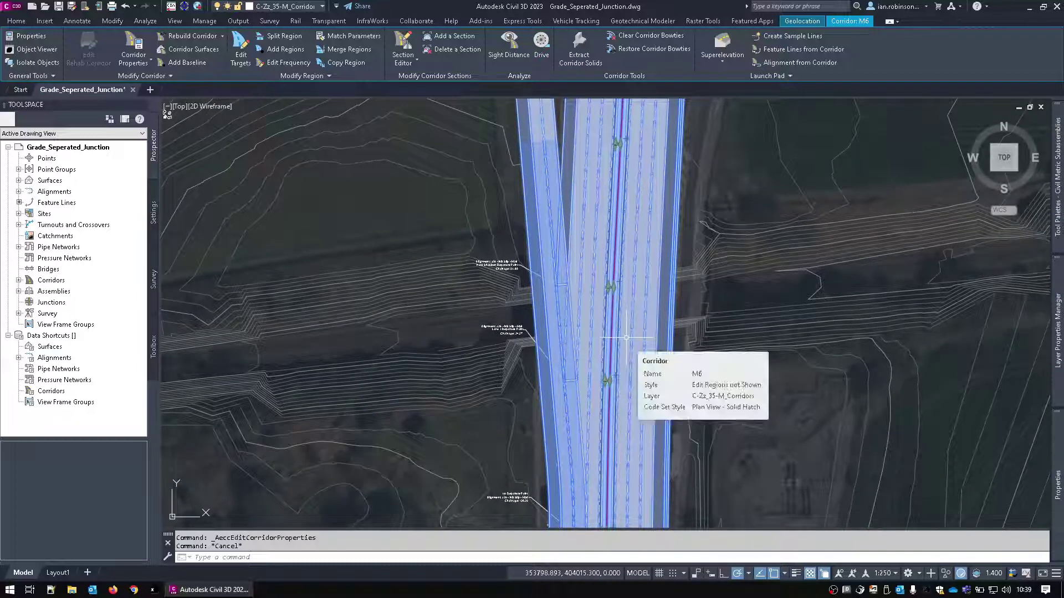
{"action": "mouse_move", "coordinate": [823, 280]}
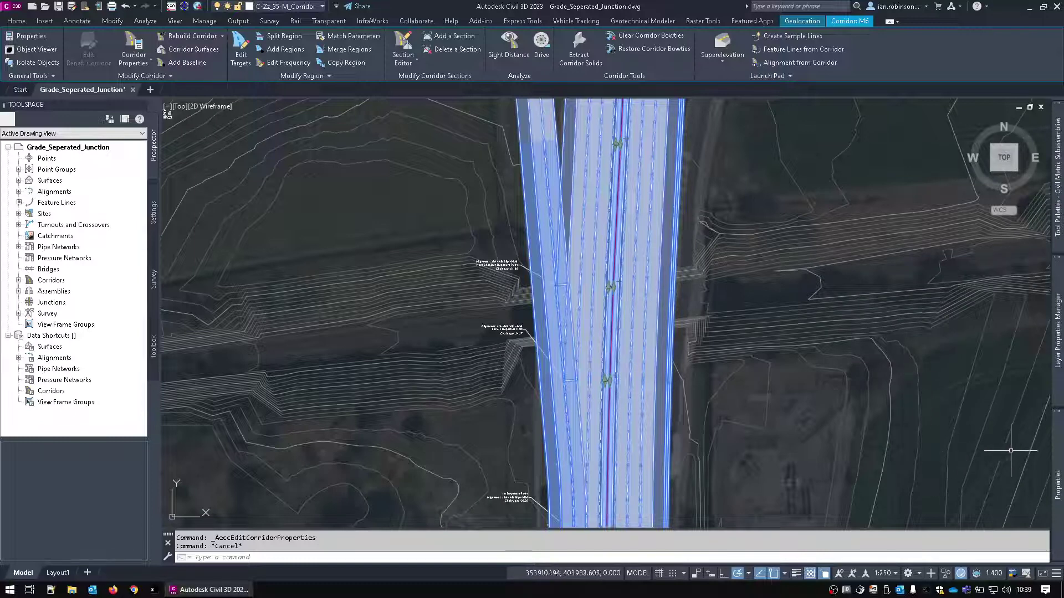
{"action": "mouse_move", "coordinate": [1051, 448]}
{"action": "left_click", "coordinate": [980, 281]}
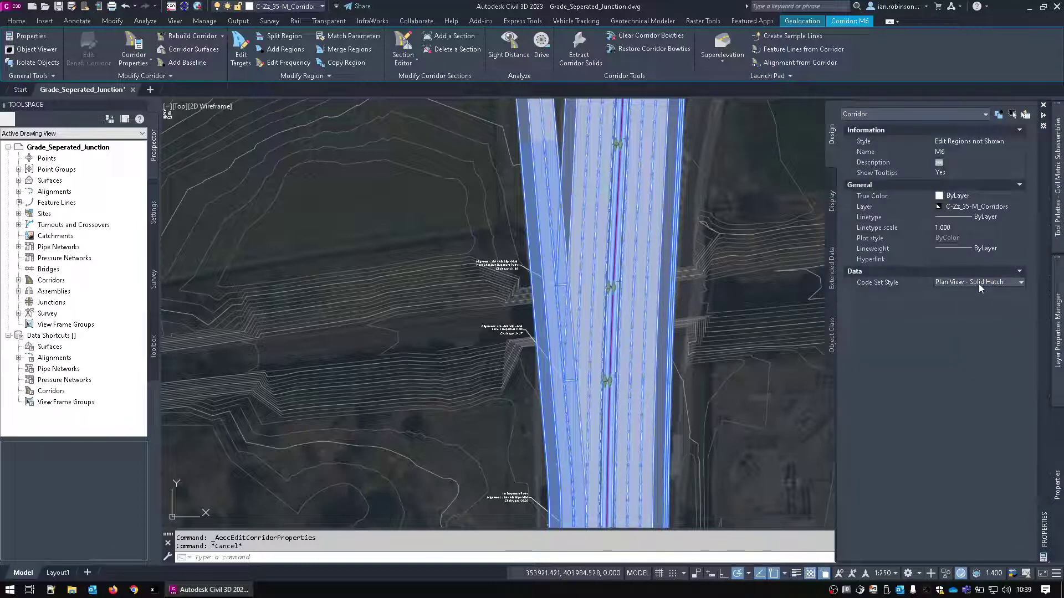
{"action": "left_click", "coordinate": [980, 282]}
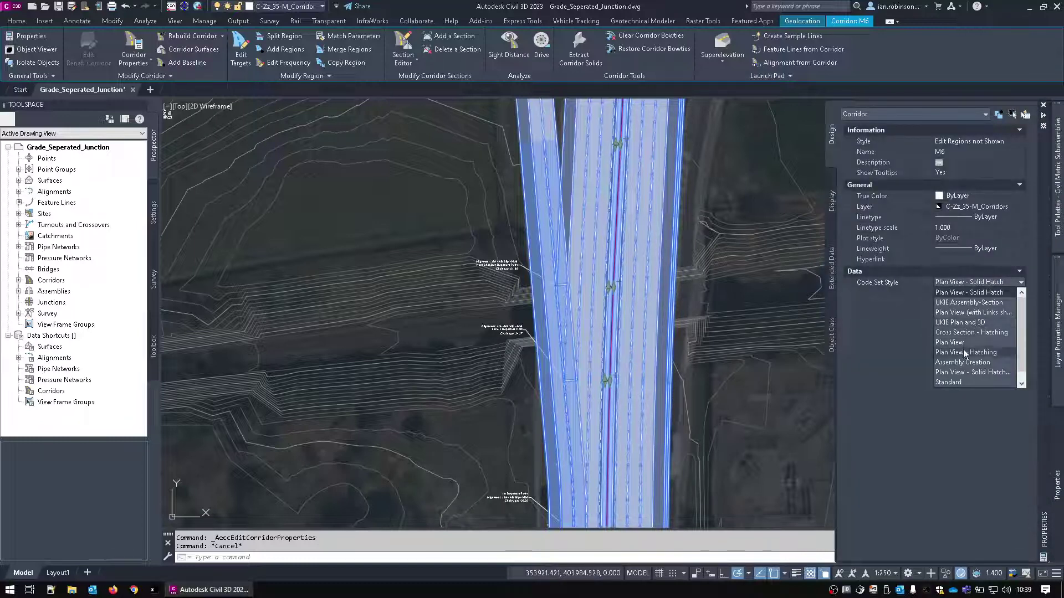
{"action": "left_click", "coordinate": [972, 373]}
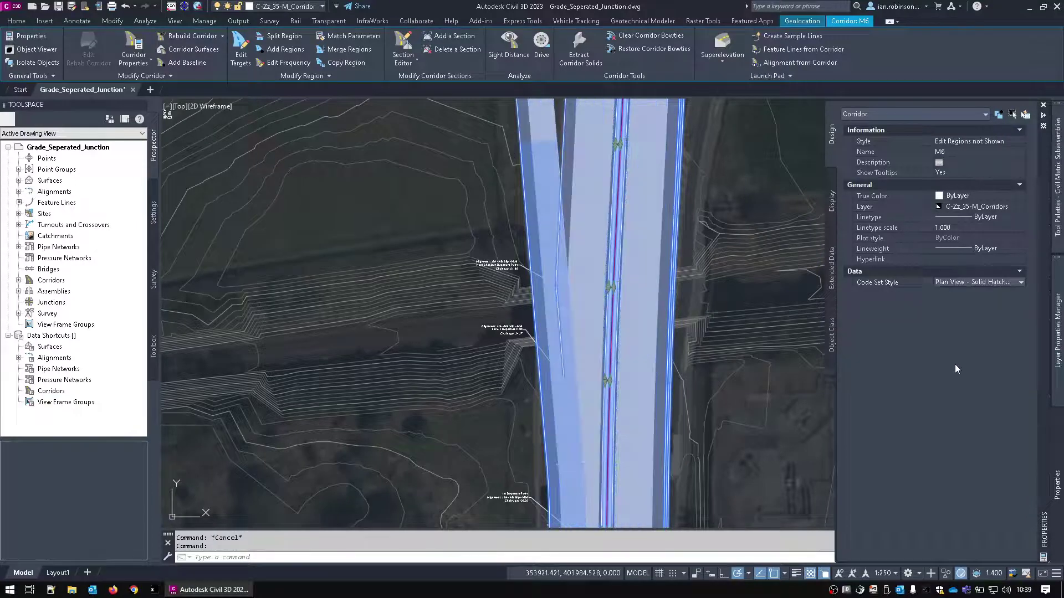
{"action": "key", "text": "Escape"}
Thaw the White Lines layer to display the road markings over the corridor
{"action": "middle_click_drag", "start_coordinate": [606, 347], "coordinate": [635, 291]}
{"action": "middle_click_drag", "start_coordinate": [558, 178], "coordinate": [564, 379]}
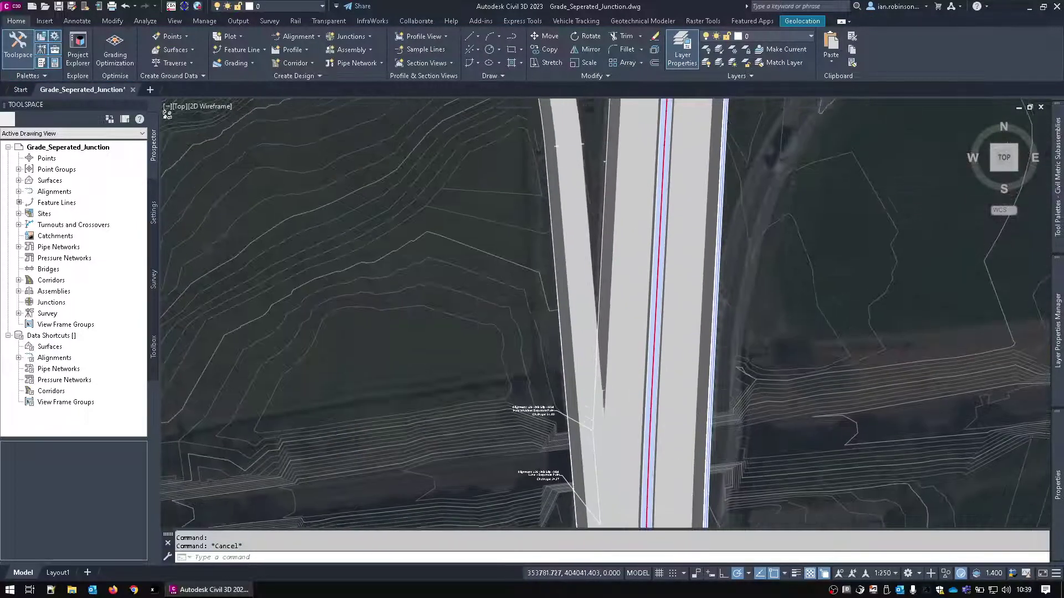
{"action": "left_click", "coordinate": [592, 384]}
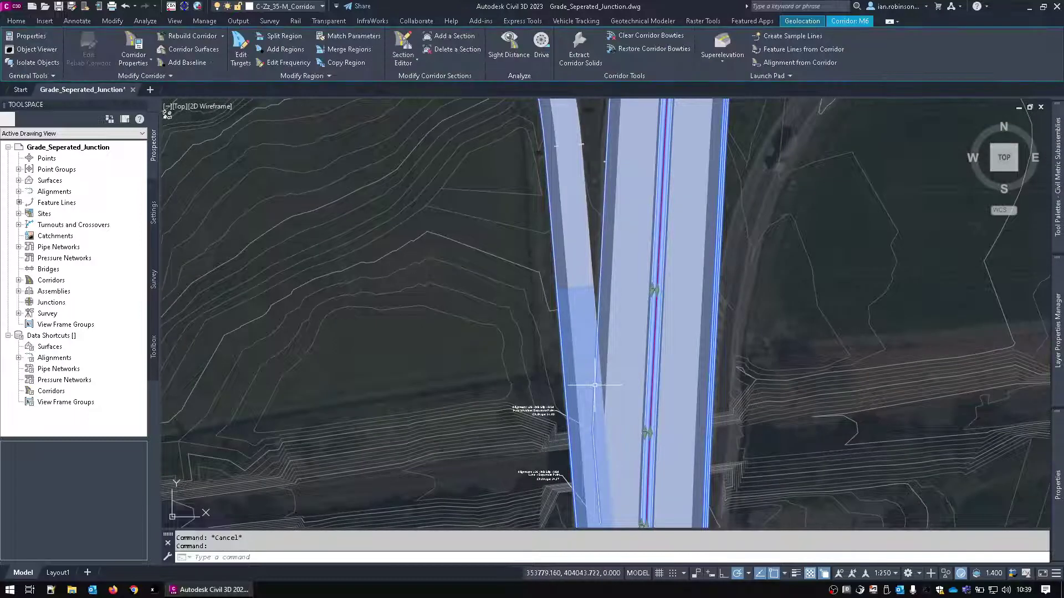
{"action": "middle_click_drag", "start_coordinate": [636, 318], "coordinate": [607, 210]}
{"action": "key", "text": "Escape"}
{"action": "middle_click_drag", "start_coordinate": [589, 311], "coordinate": [602, 277]}
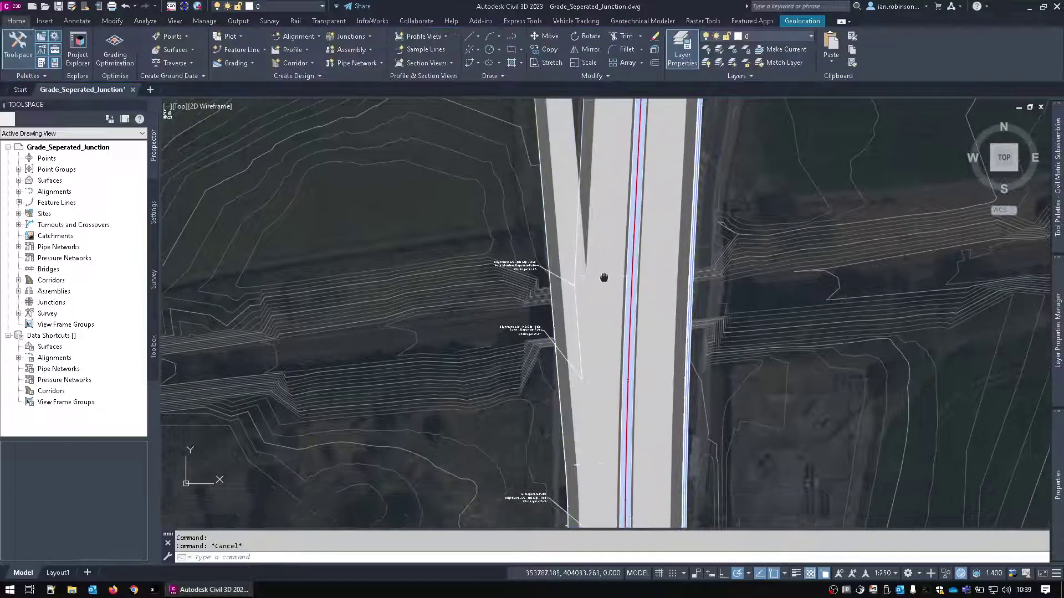
{"action": "left_click", "coordinate": [286, 6]}
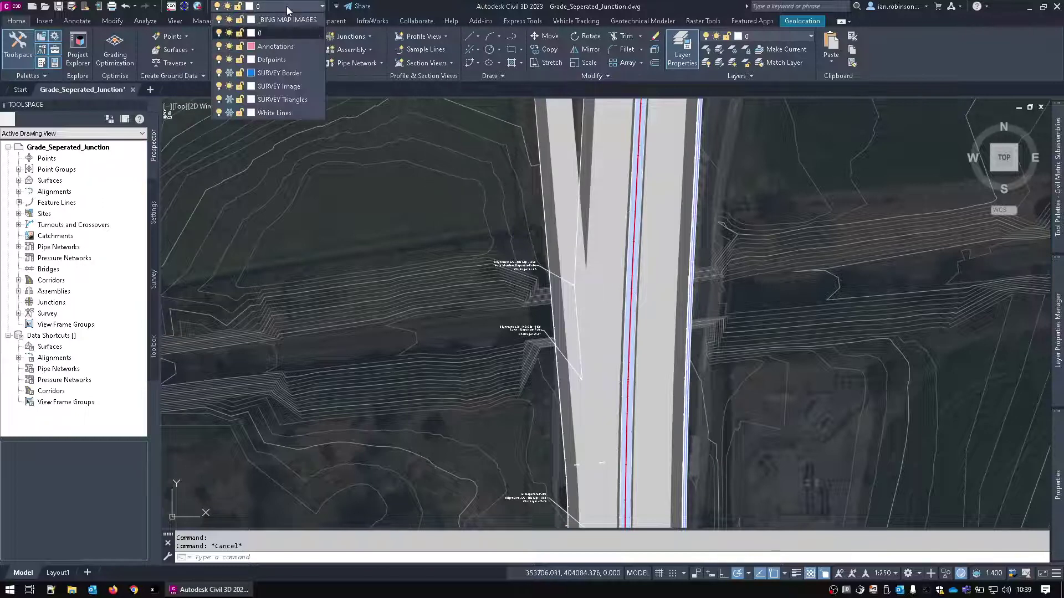
{"action": "left_click", "coordinate": [229, 112]}
{"action": "left_click", "coordinate": [651, 292]}
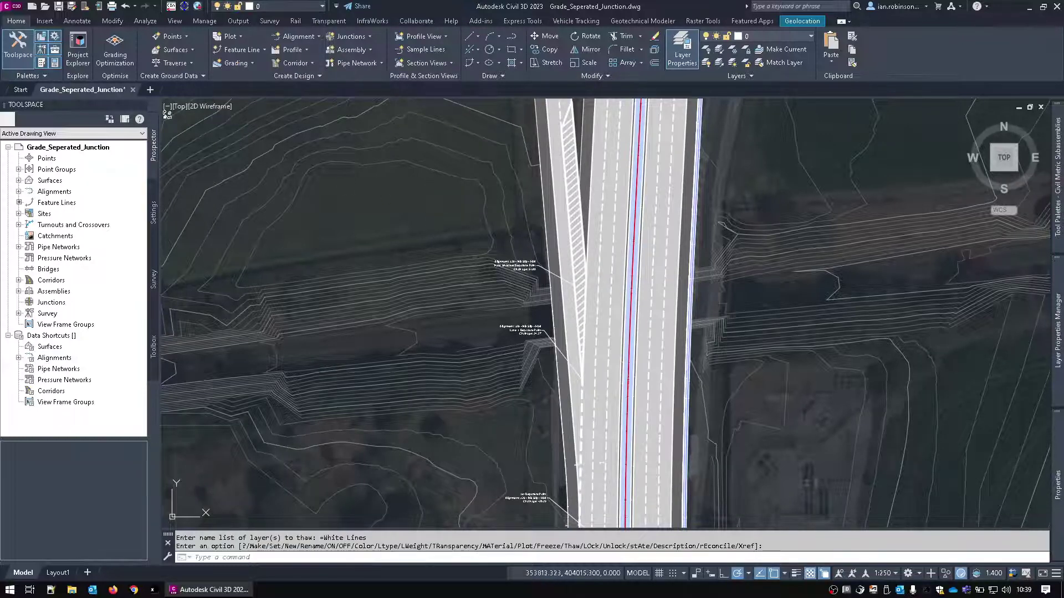
{"action": "key", "text": "Escape"}
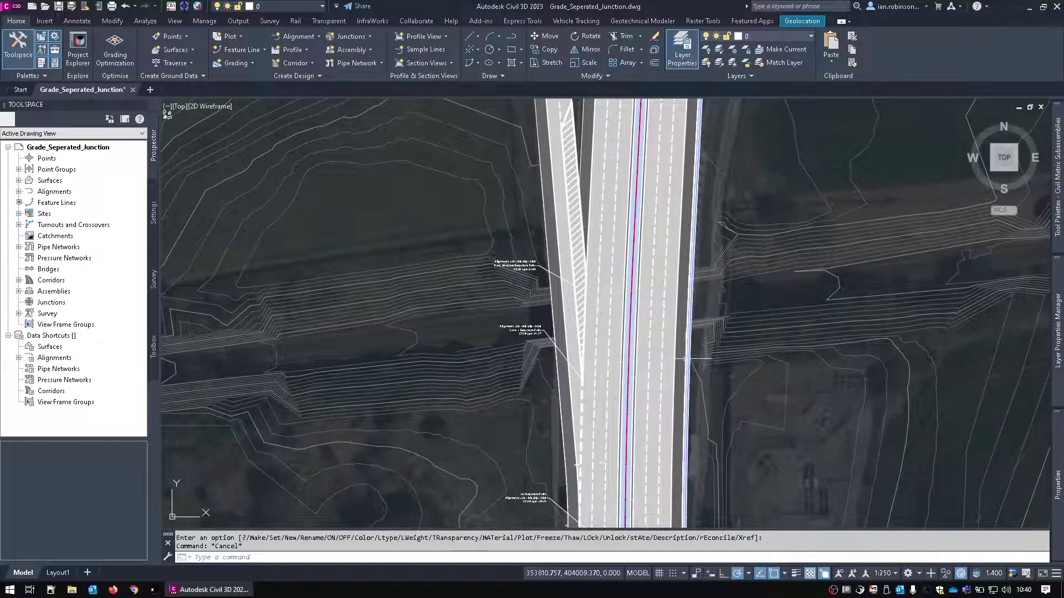
Examine the M6 J26 NB Slip Final surface and road markings along the carriageway, the split and the slip road
{"action": "middle_click_drag", "start_coordinate": [689, 355], "coordinate": [635, 345]}
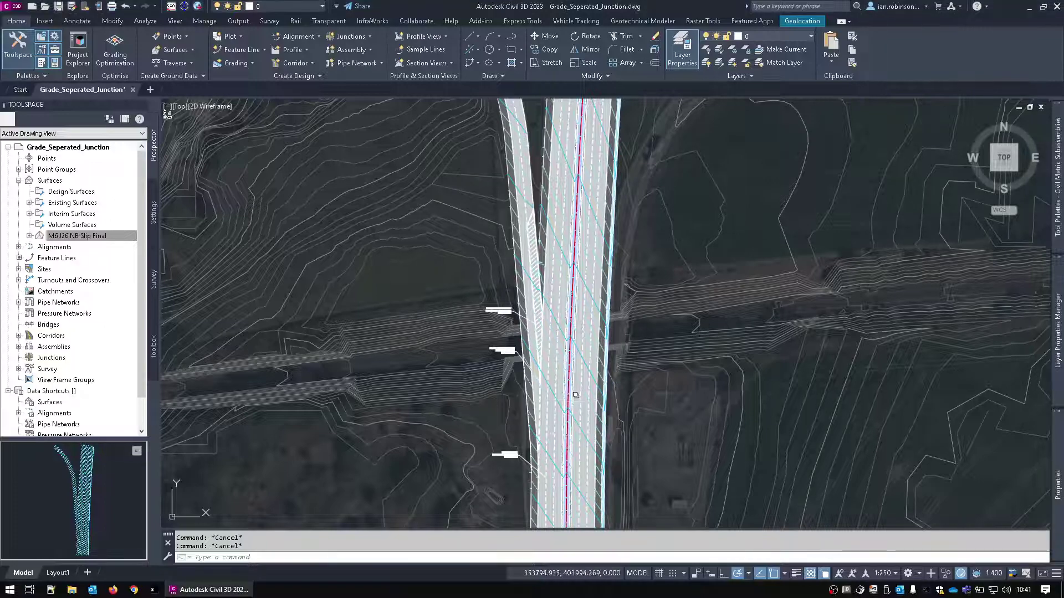
{"action": "scroll", "coordinate": [575, 395], "scroll_direction": "up", "scroll_amount": 2}
{"action": "scroll", "coordinate": [586, 420], "scroll_direction": "up", "scroll_amount": 1}
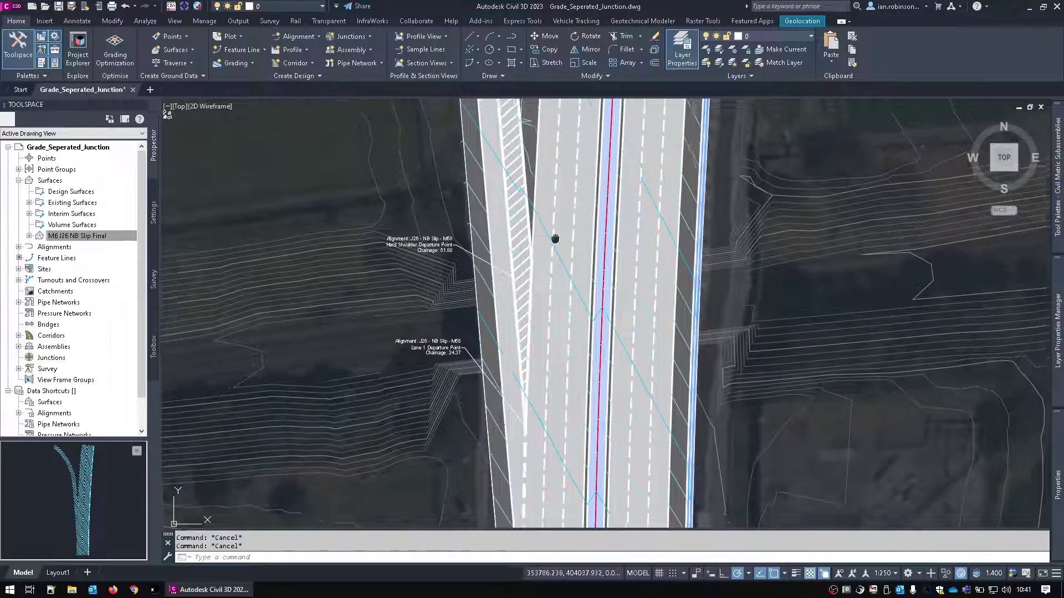
{"action": "middle_click_drag", "start_coordinate": [556, 238], "coordinate": [557, 458]}
{"action": "scroll", "coordinate": [512, 438], "scroll_direction": "up", "scroll_amount": 1}
{"action": "mouse_move", "coordinate": [540, 299]}
{"action": "middle_mouse_down"}
{"action": "mouse_move", "coordinate": [512, 438]}
{"action": "mouse_move", "coordinate": [532, 255]}
{"action": "middle_mouse_up"}
{"action": "scroll", "coordinate": [532, 252], "scroll_direction": "down", "scroll_amount": 1}
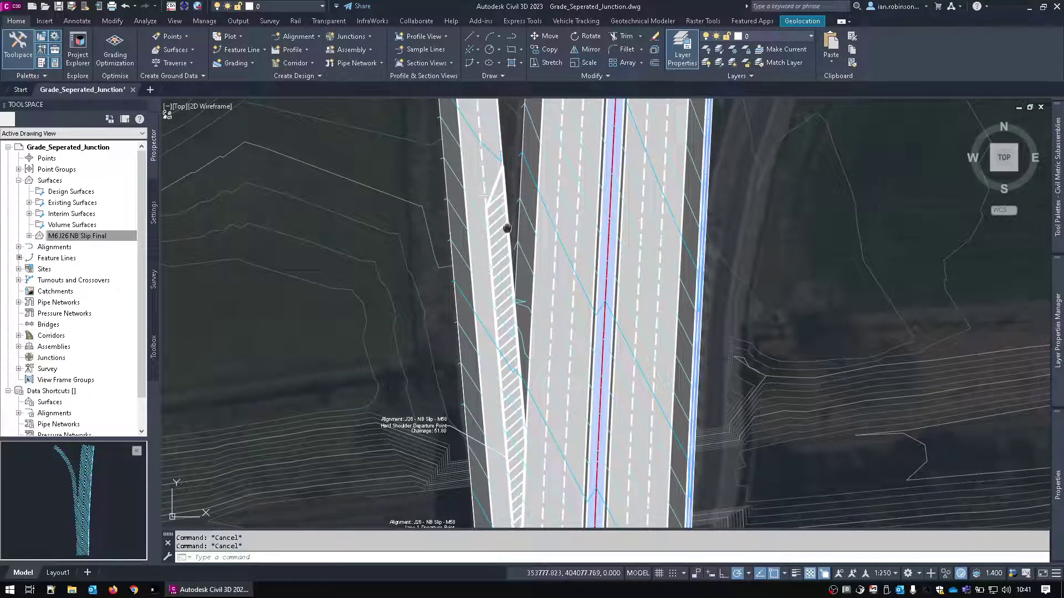
{"action": "middle_click_drag", "start_coordinate": [507, 228], "coordinate": [527, 455]}
{"action": "middle_click_drag", "start_coordinate": [489, 189], "coordinate": [536, 444]}
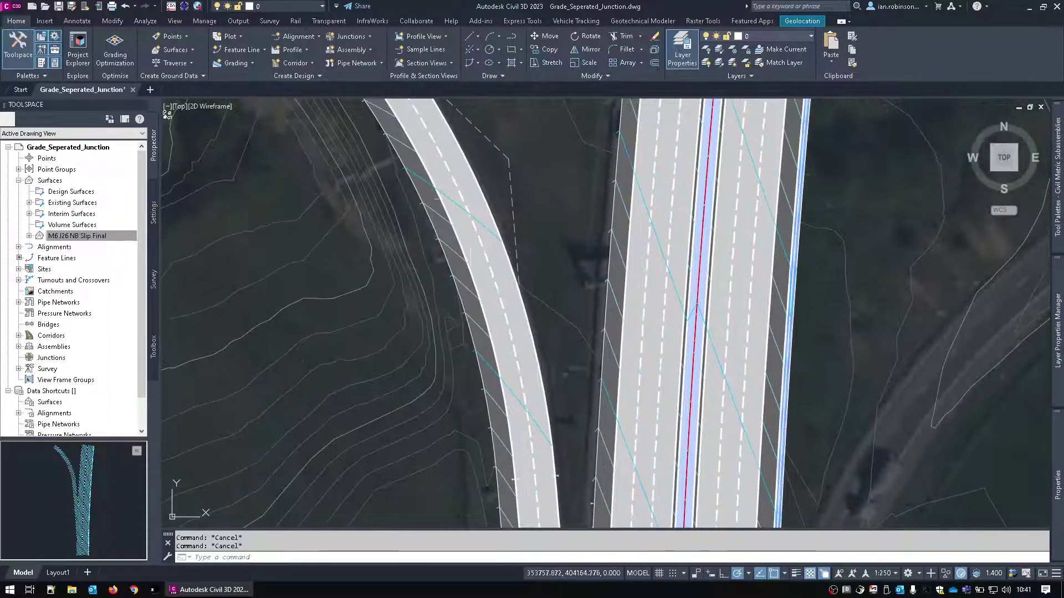
{"action": "middle_click_drag", "start_coordinate": [643, 183], "coordinate": [704, 403]}
{"action": "middle_click_drag", "start_coordinate": [703, 343], "coordinate": [608, 162]}
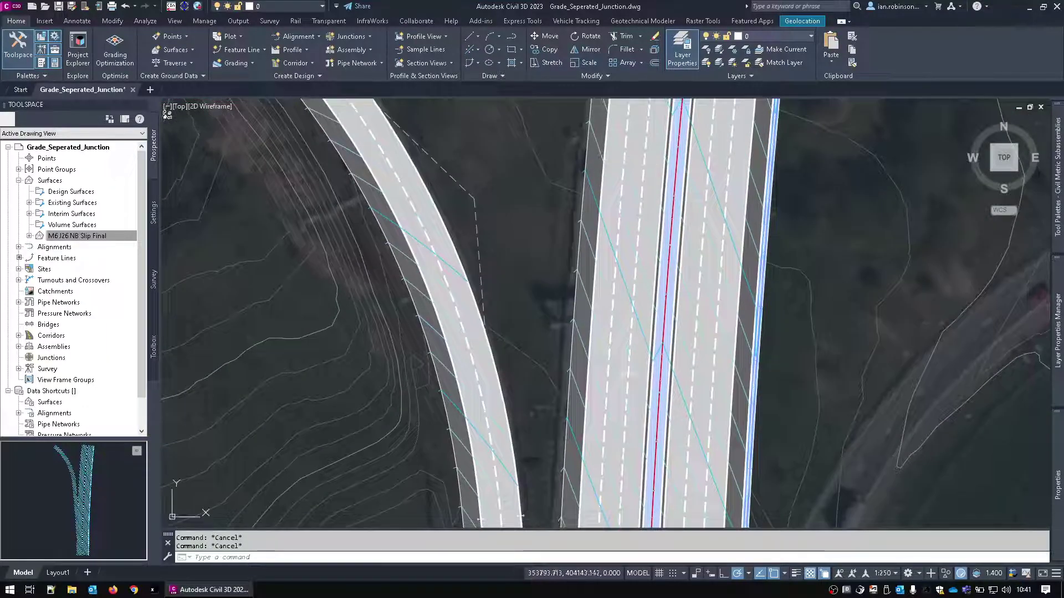
{"action": "scroll", "coordinate": [610, 408], "scroll_direction": "down", "scroll_amount": 5}
{"action": "middle_click_drag", "start_coordinate": [610, 408], "coordinate": [611, 181]}
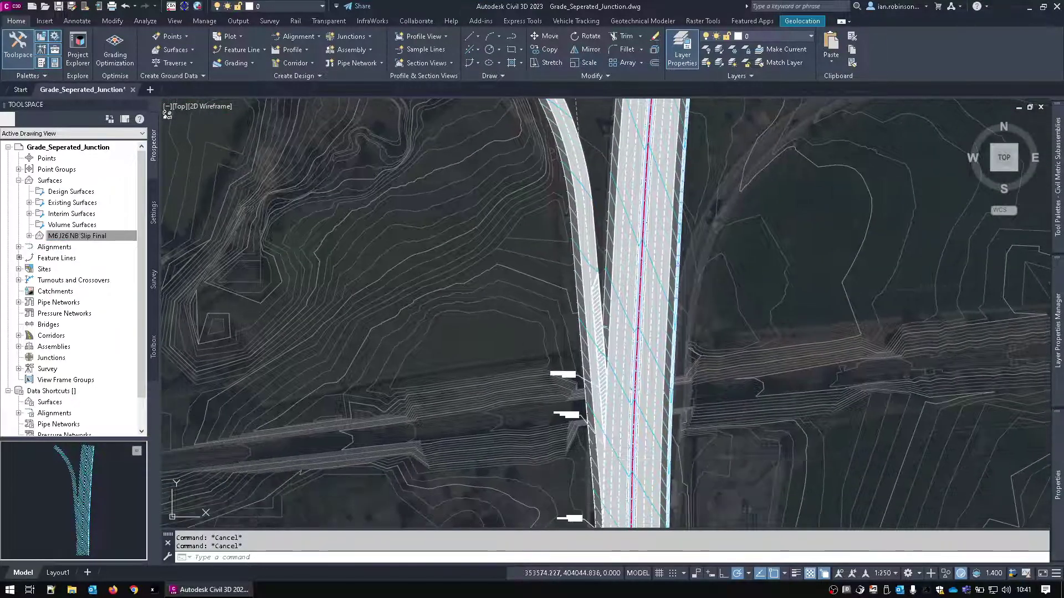